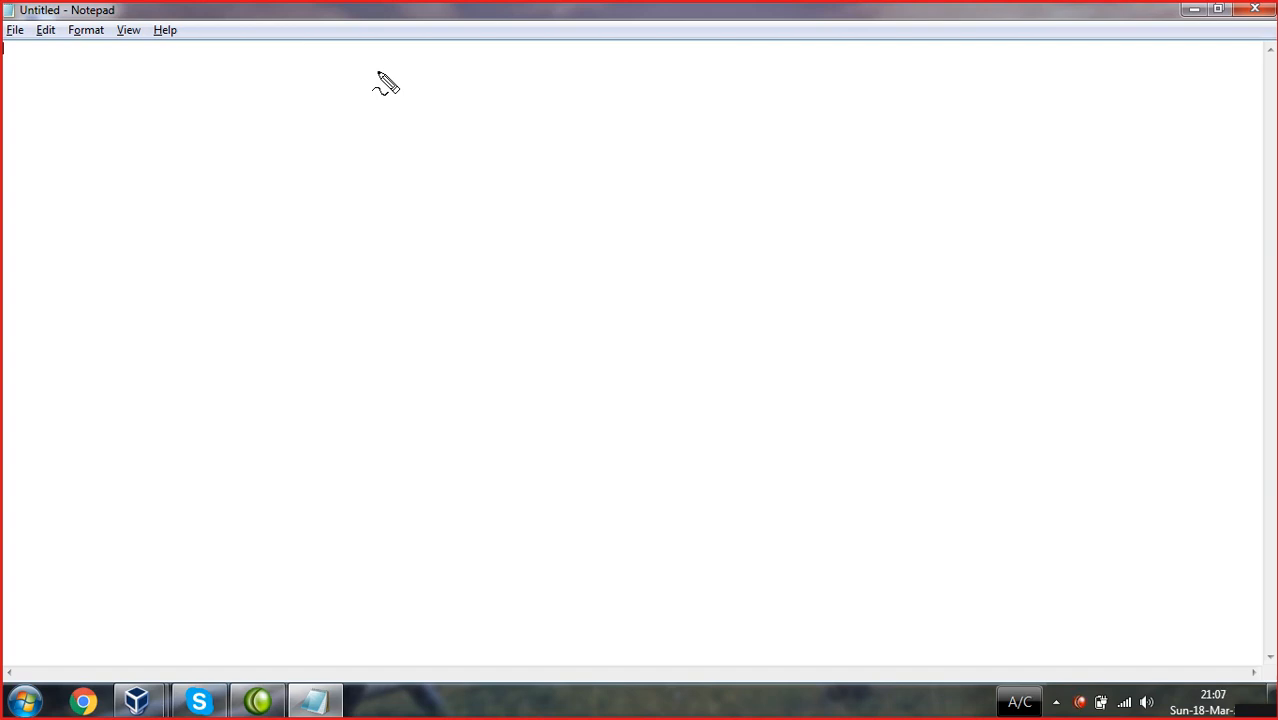
- Handwrite the red heading "Group Types" on two lines over the blank Notepad page
{"action": "mouse_move", "coordinate": [438, 68]}
{"action": "left_mouse_down"}
{"action": "mouse_move", "coordinate": [419, 71]}
{"action": "mouse_move", "coordinate": [426, 115]}
{"action": "mouse_move", "coordinate": [450, 127]}
{"action": "mouse_move", "coordinate": [499, 108]}
{"action": "mouse_move", "coordinate": [502, 120]}
{"action": "mouse_move", "coordinate": [506, 93]}
{"action": "mouse_move", "coordinate": [535, 94]}
{"action": "mouse_move", "coordinate": [530, 82]}
{"action": "mouse_move", "coordinate": [531, 106]}
{"action": "left_mouse_up"}
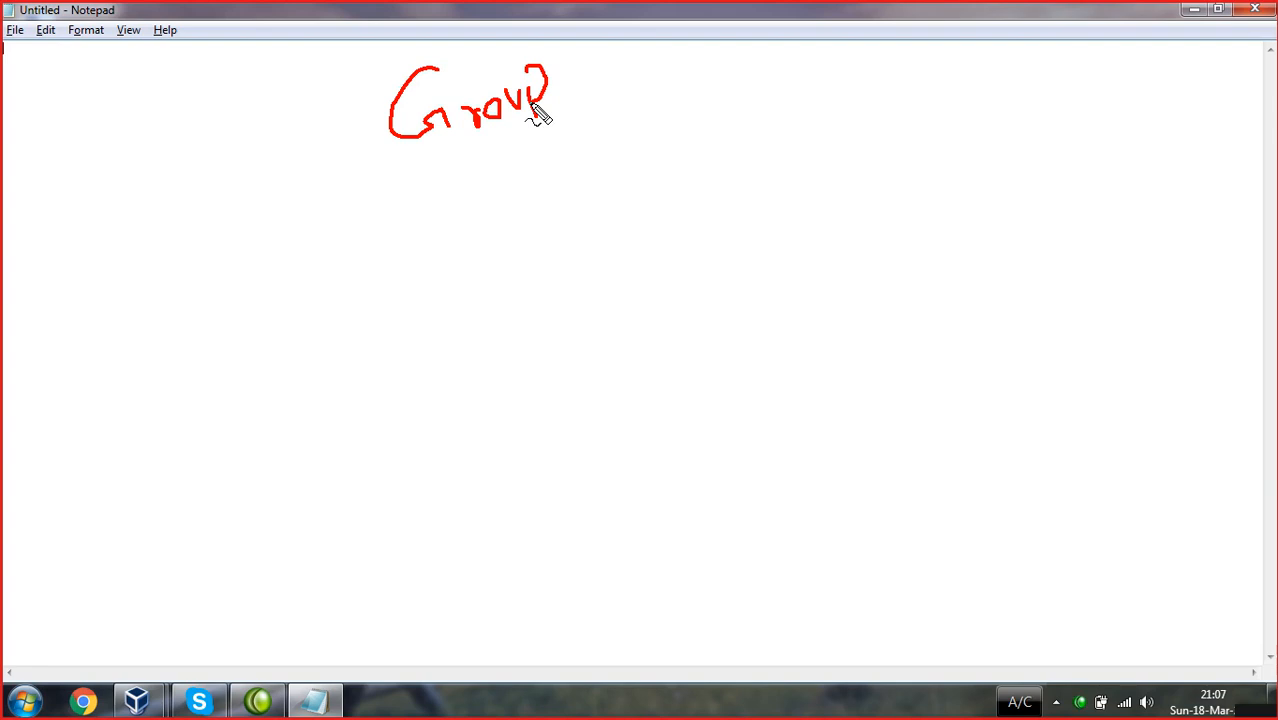
{"action": "left_click_drag", "start_coordinate": [410, 198], "coordinate": [410, 256]}
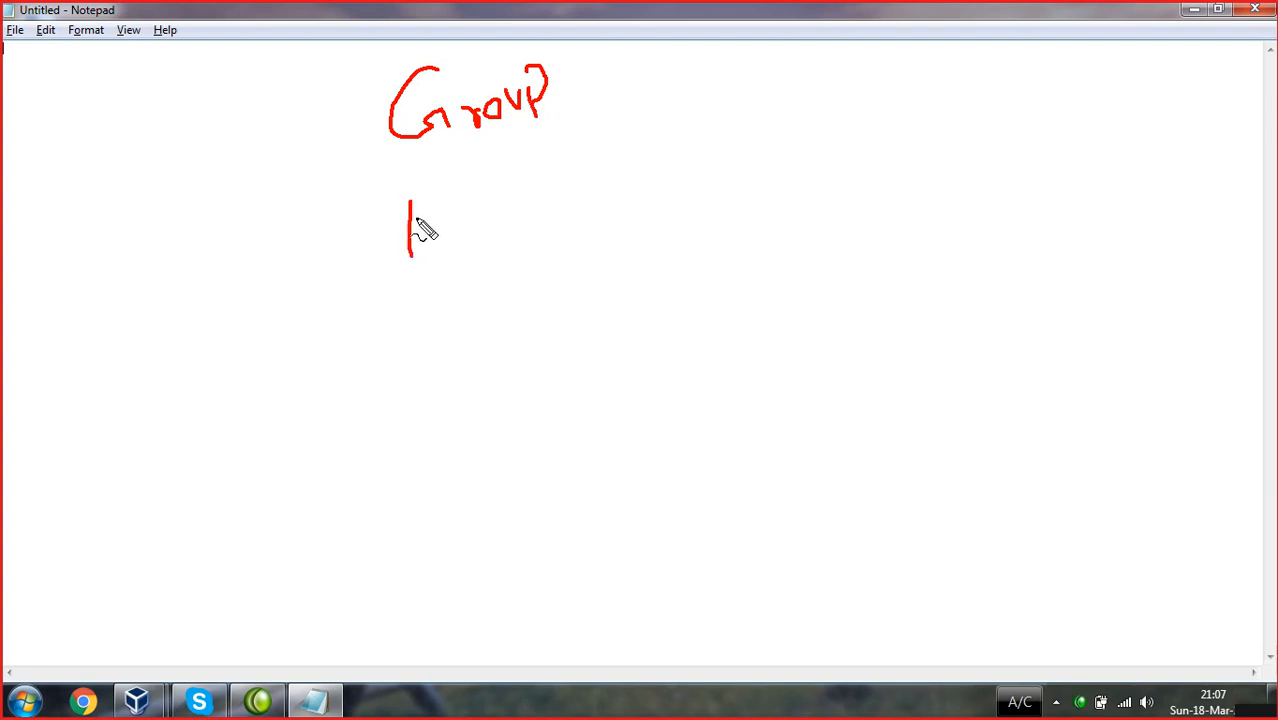
{"action": "mouse_move", "coordinate": [375, 199]}
{"action": "left_mouse_down"}
{"action": "mouse_move", "coordinate": [418, 195]}
{"action": "mouse_move", "coordinate": [442, 214]}
{"action": "mouse_move", "coordinate": [436, 262]}
{"action": "left_mouse_up"}
{"action": "mouse_move", "coordinate": [456, 216]}
{"action": "left_mouse_down"}
{"action": "mouse_move", "coordinate": [459, 238]}
{"action": "mouse_move", "coordinate": [456, 208]}
{"action": "mouse_move", "coordinate": [465, 228]}
{"action": "mouse_move", "coordinate": [499, 200]}
{"action": "mouse_move", "coordinate": [499, 222]}
{"action": "left_mouse_up"}
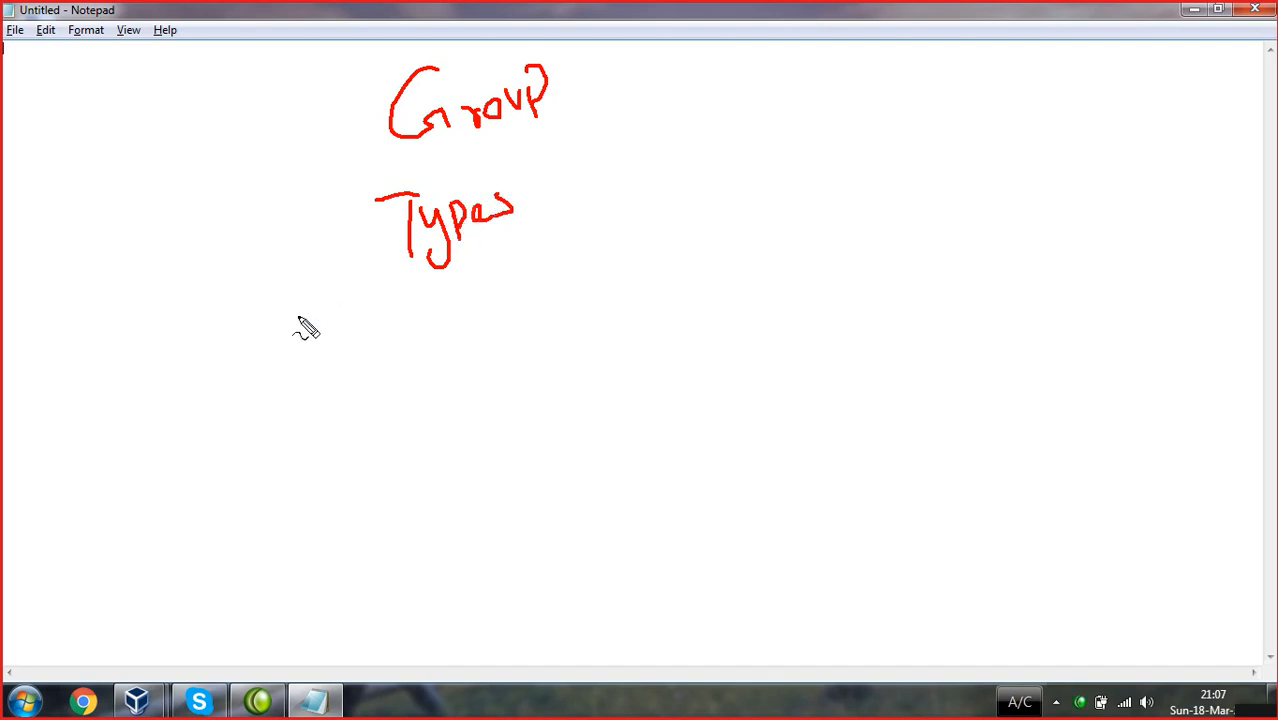
- Handwrite a numbered list below the heading with item 1 and the number 2, and clear all pen annotations
{"action": "mouse_move", "coordinate": [243, 326]}
{"action": "left_mouse_down"}
{"action": "mouse_move", "coordinate": [241, 350]}
{"action": "mouse_move", "coordinate": [260, 370]}
{"action": "left_mouse_up"}
{"action": "left_click_drag", "start_coordinate": [238, 306], "coordinate": [238, 306]}
{"action": "mouse_move", "coordinate": [325, 310]}
{"action": "left_mouse_down"}
{"action": "mouse_move", "coordinate": [330, 368]}
{"action": "mouse_move", "coordinate": [351, 371]}
{"action": "mouse_move", "coordinate": [333, 368]}
{"action": "mouse_move", "coordinate": [385, 337]}
{"action": "mouse_move", "coordinate": [394, 354]}
{"action": "mouse_move", "coordinate": [397, 337]}
{"action": "mouse_move", "coordinate": [410, 346]}
{"action": "mouse_move", "coordinate": [428, 333]}
{"action": "left_mouse_up"}
{"action": "left_click", "coordinate": [431, 336]}
{"action": "left_click", "coordinate": [253, 444]}
{"action": "left_click_drag", "start_coordinate": [253, 444], "coordinate": [269, 466]}
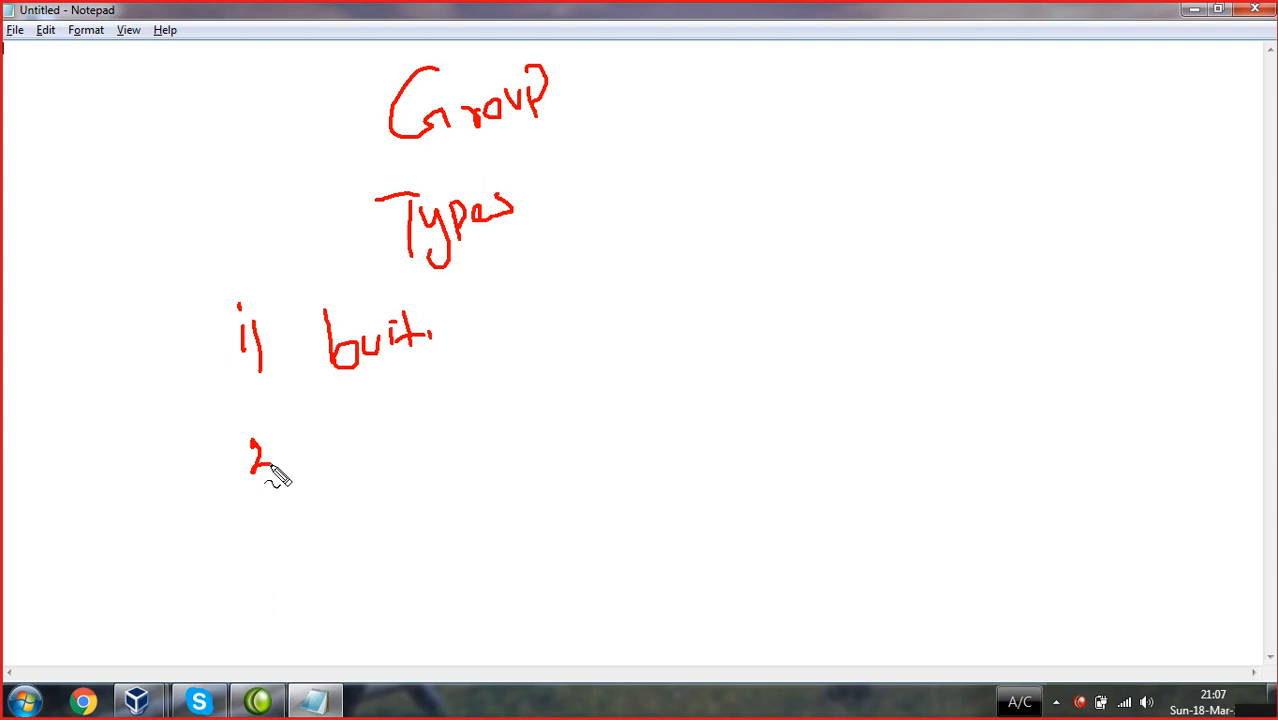
{"action": "key", "text": "Escape"}
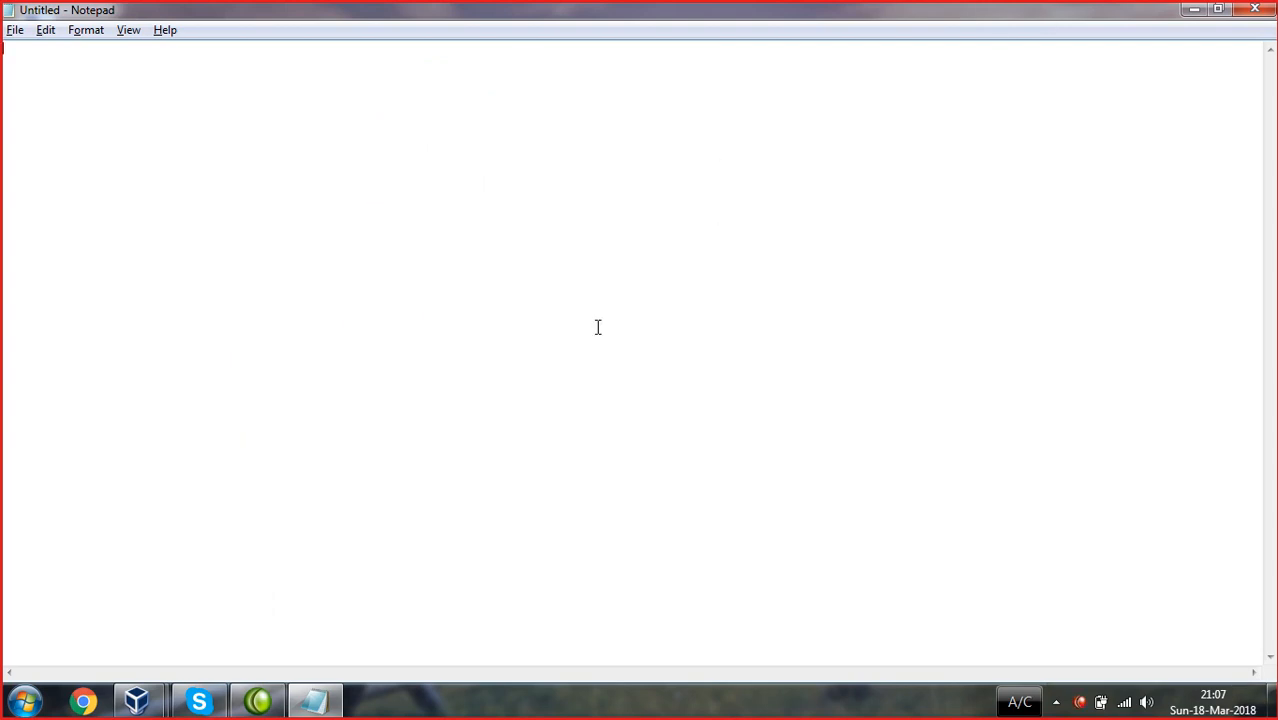
- Switch to the running Windows 7 virtual machine in VirtualBox and dismiss its password-expiry notification
{"action": "left_click", "coordinate": [140, 703]}
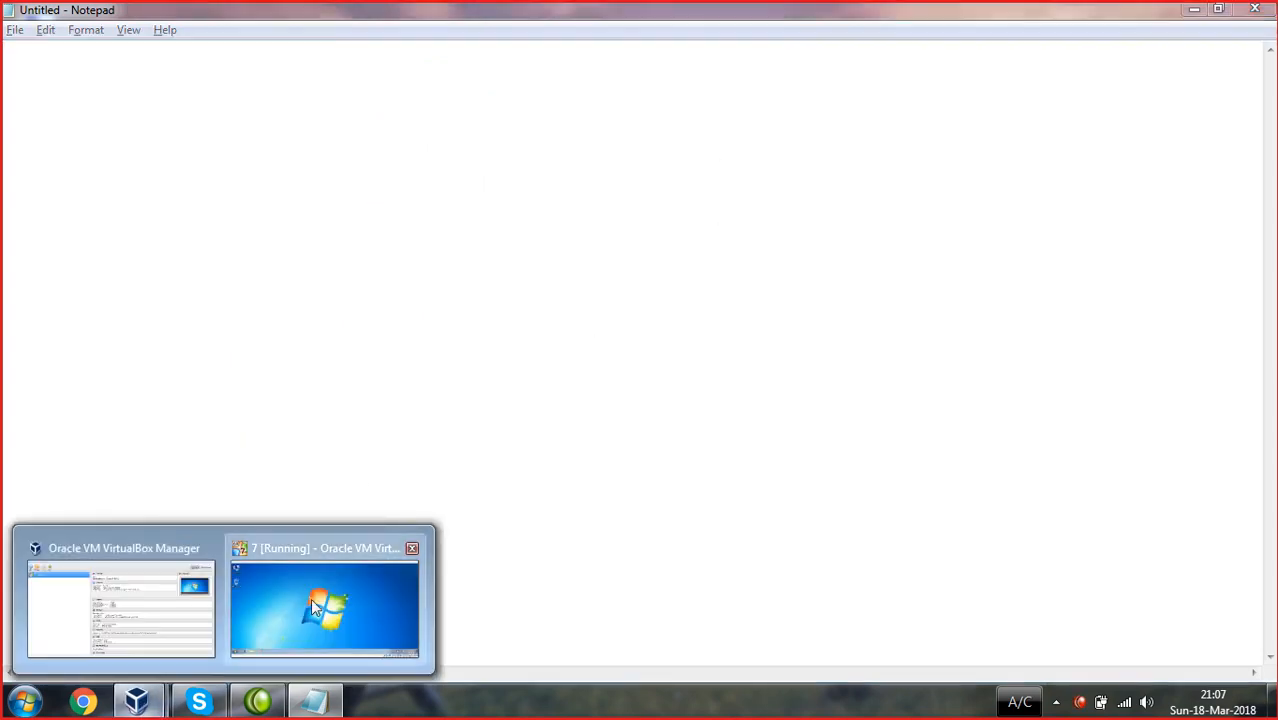
{"action": "left_click", "coordinate": [311, 600]}
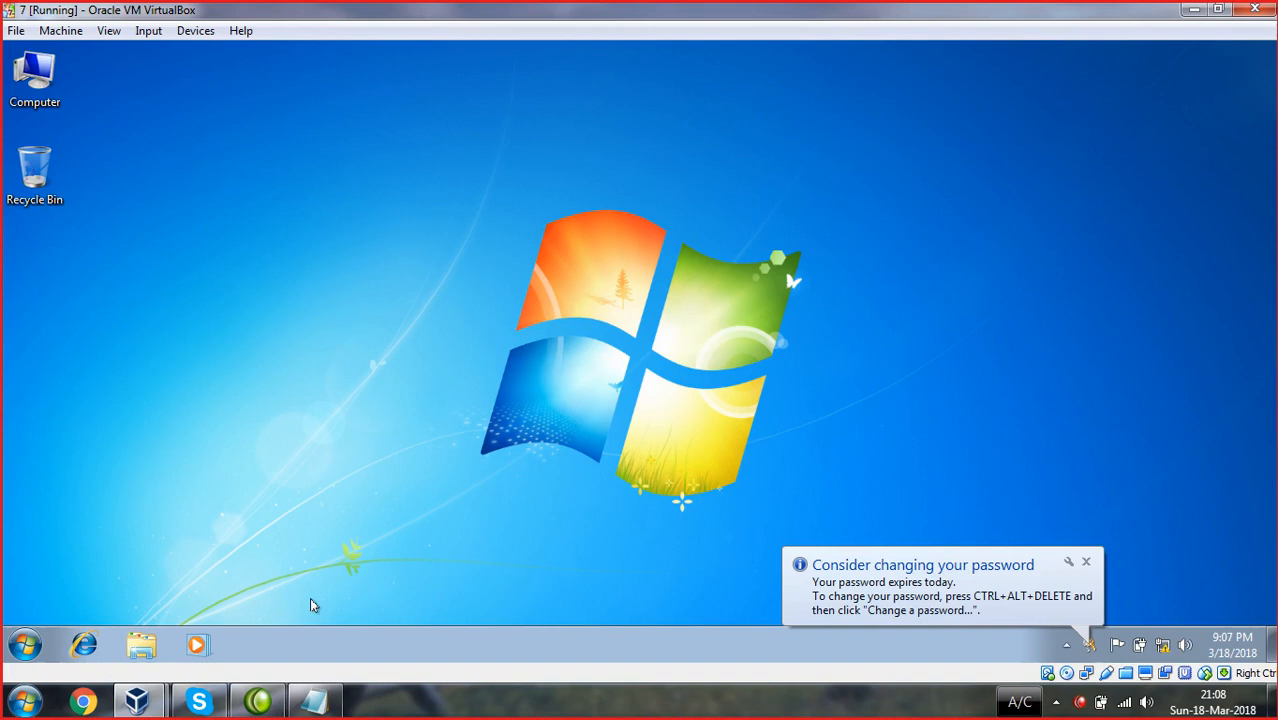
{"action": "left_click", "coordinate": [1086, 561]}
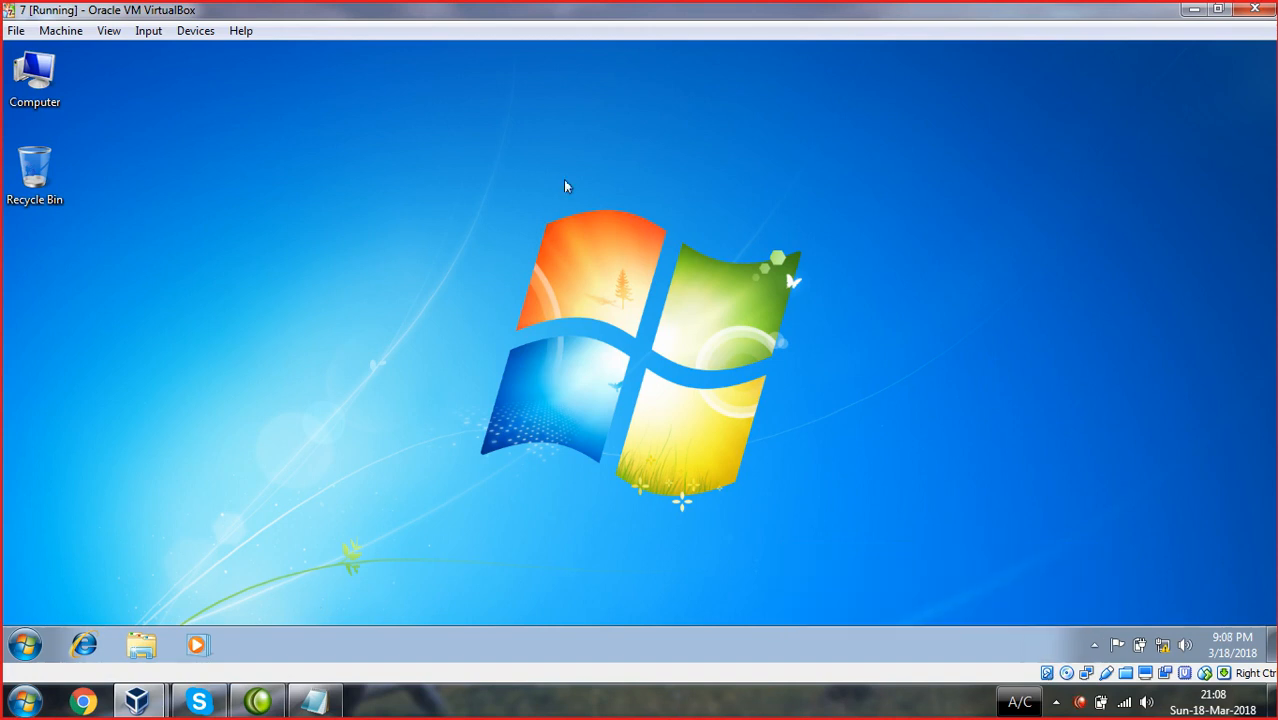
- Open Computer Management's local Groups list and widen the Name column to fit the full group names
{"action": "right_click", "coordinate": [52, 72]}
{"action": "left_click", "coordinate": [100, 104]}
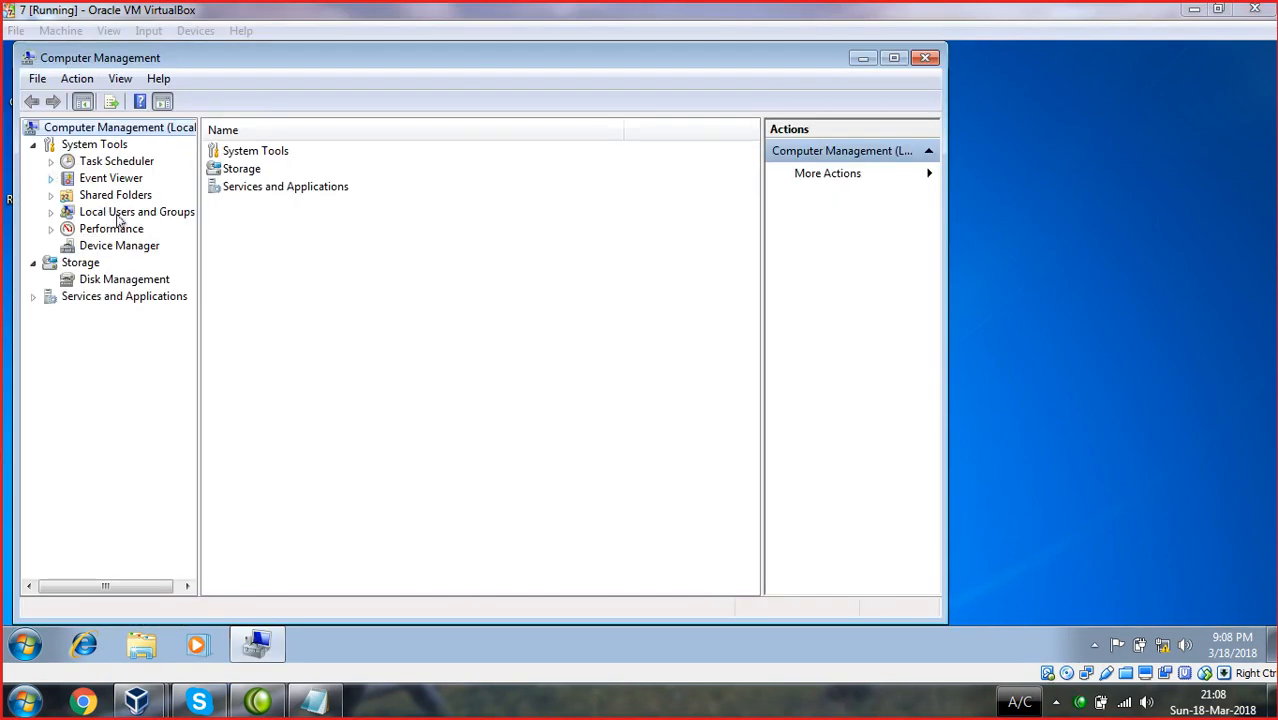
{"action": "left_click", "coordinate": [118, 215]}
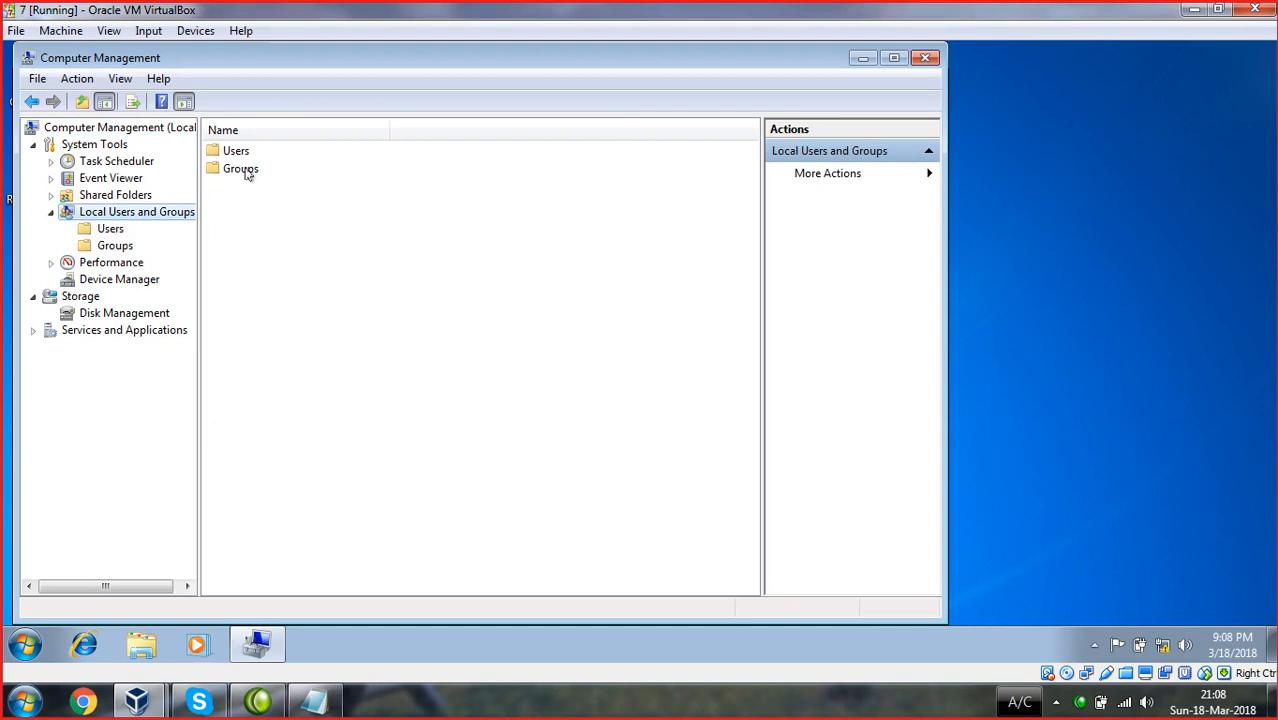
{"action": "double_click", "coordinate": [247, 171]}
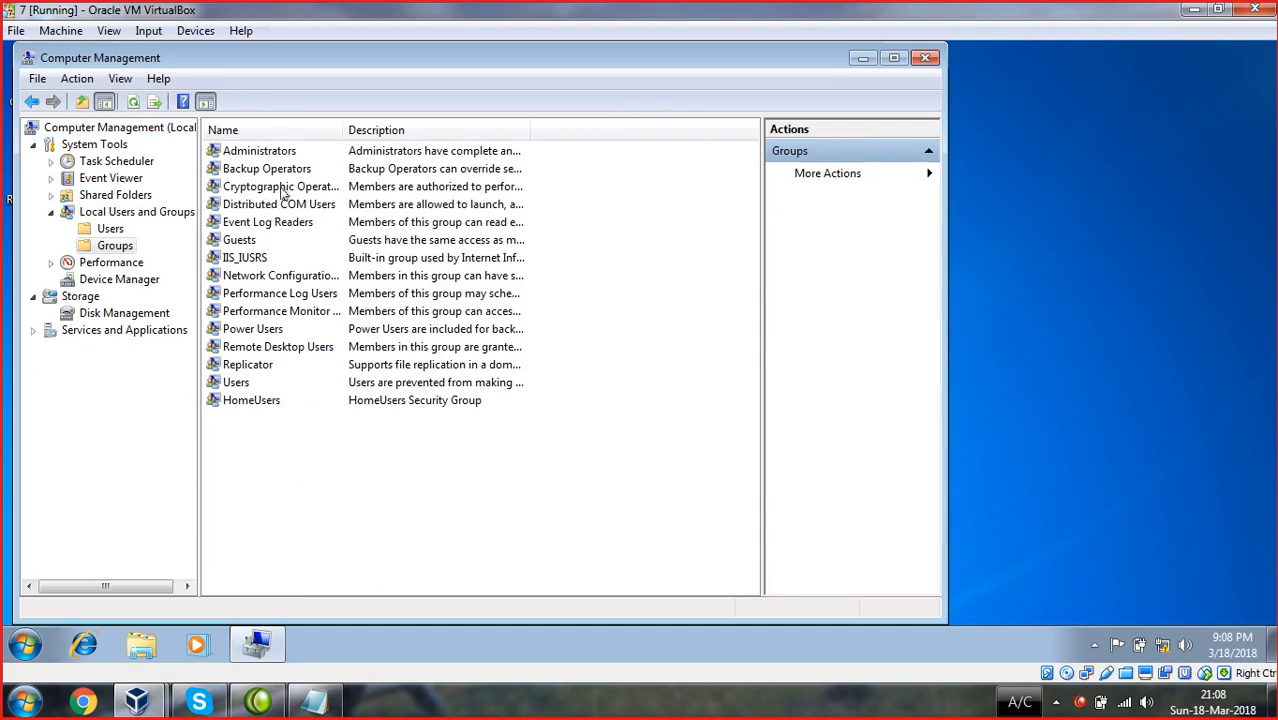
{"action": "left_click_drag", "start_coordinate": [347, 130], "coordinate": [374, 130]}
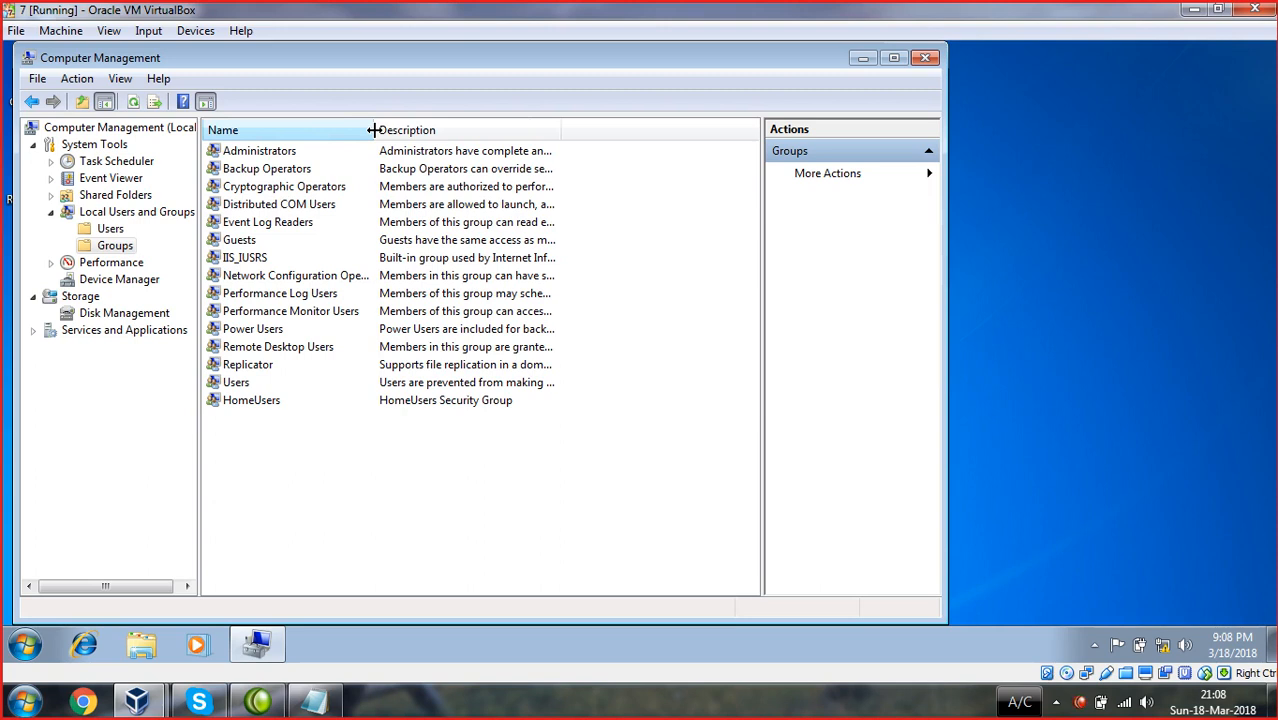
{"action": "left_click_drag", "start_coordinate": [374, 130], "coordinate": [425, 130]}
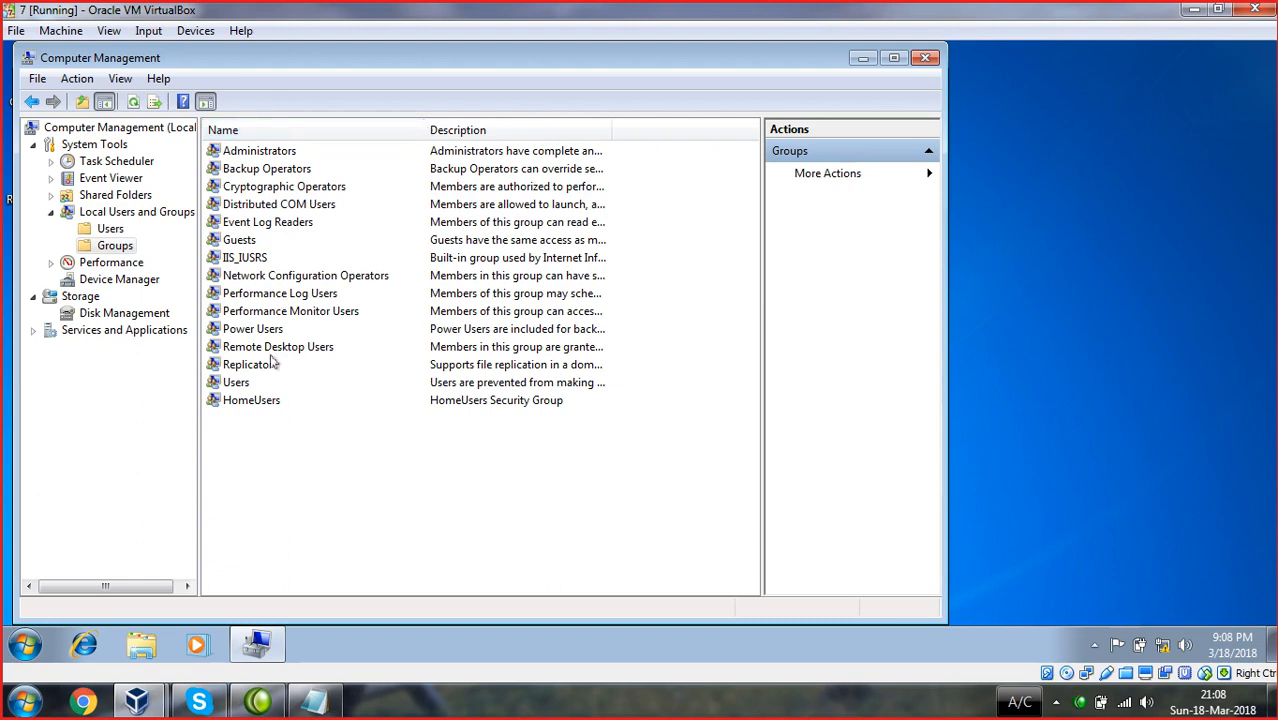
- View the local user accounts under Local Users and Groups and select the last two accounts in turn
{"action": "right_click", "coordinate": [258, 440]}
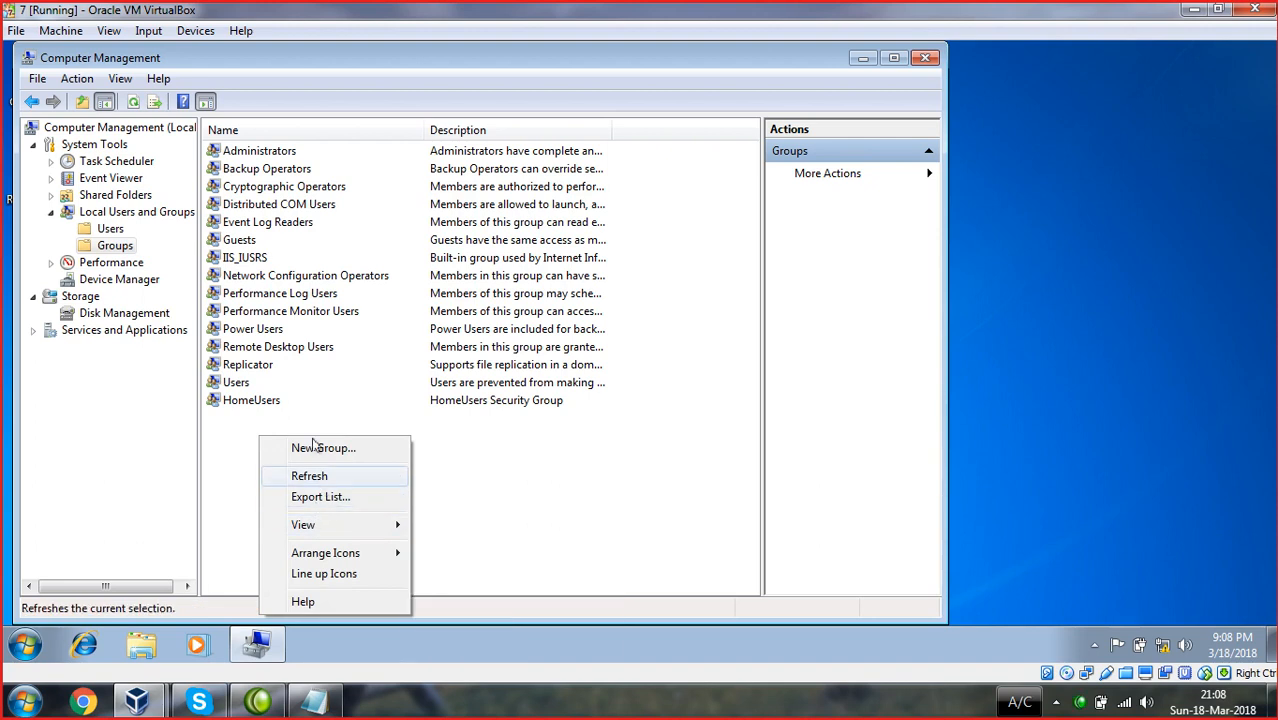
{"action": "right_click", "coordinate": [109, 229]}
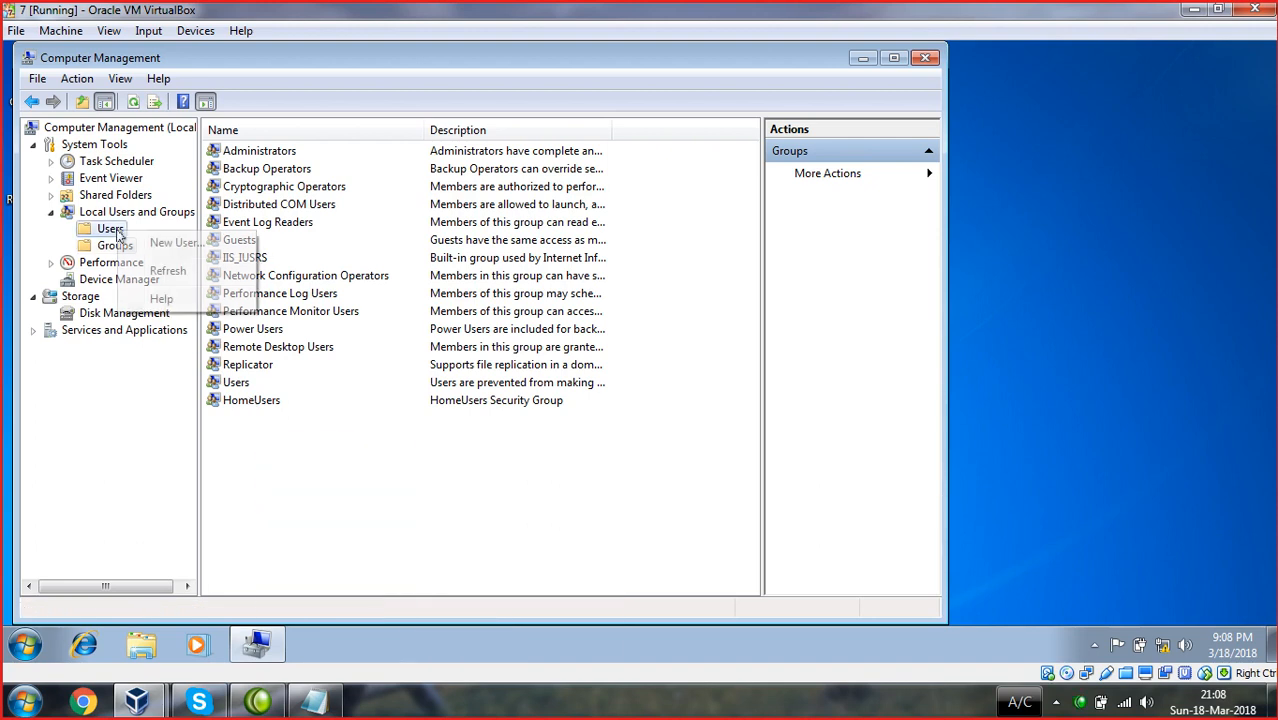
{"action": "left_click", "coordinate": [109, 229]}
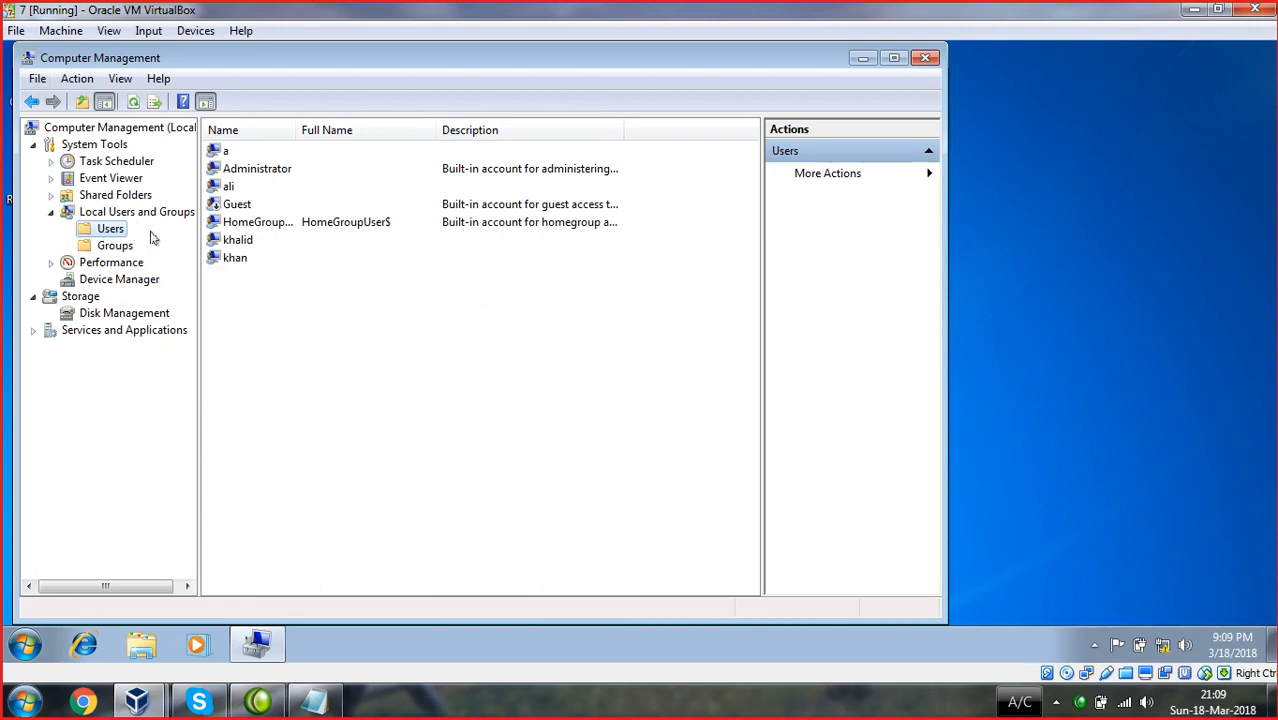
{"action": "left_click", "coordinate": [220, 262]}
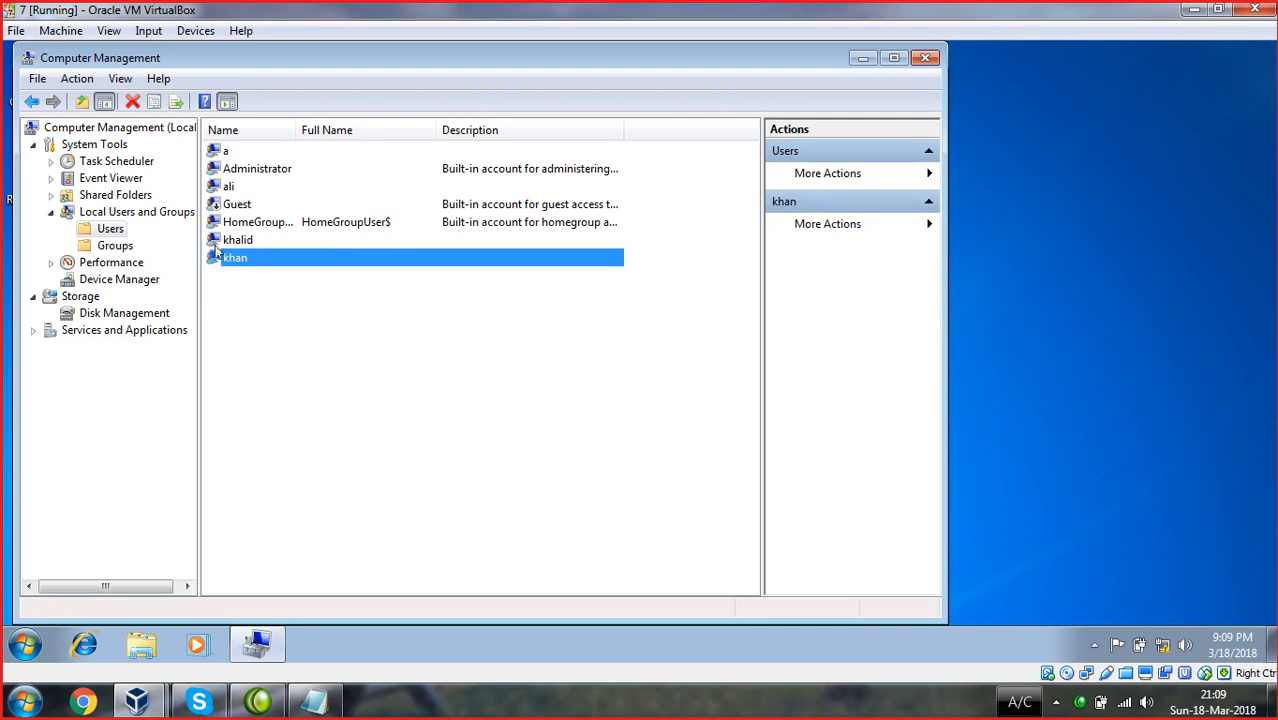
{"action": "left_click", "coordinate": [216, 244]}
{"action": "left_click", "coordinate": [218, 260]}
- Return to the local groups, view the Performance Log Users properties, and widen the Name column slightly
{"action": "left_click", "coordinate": [115, 246]}
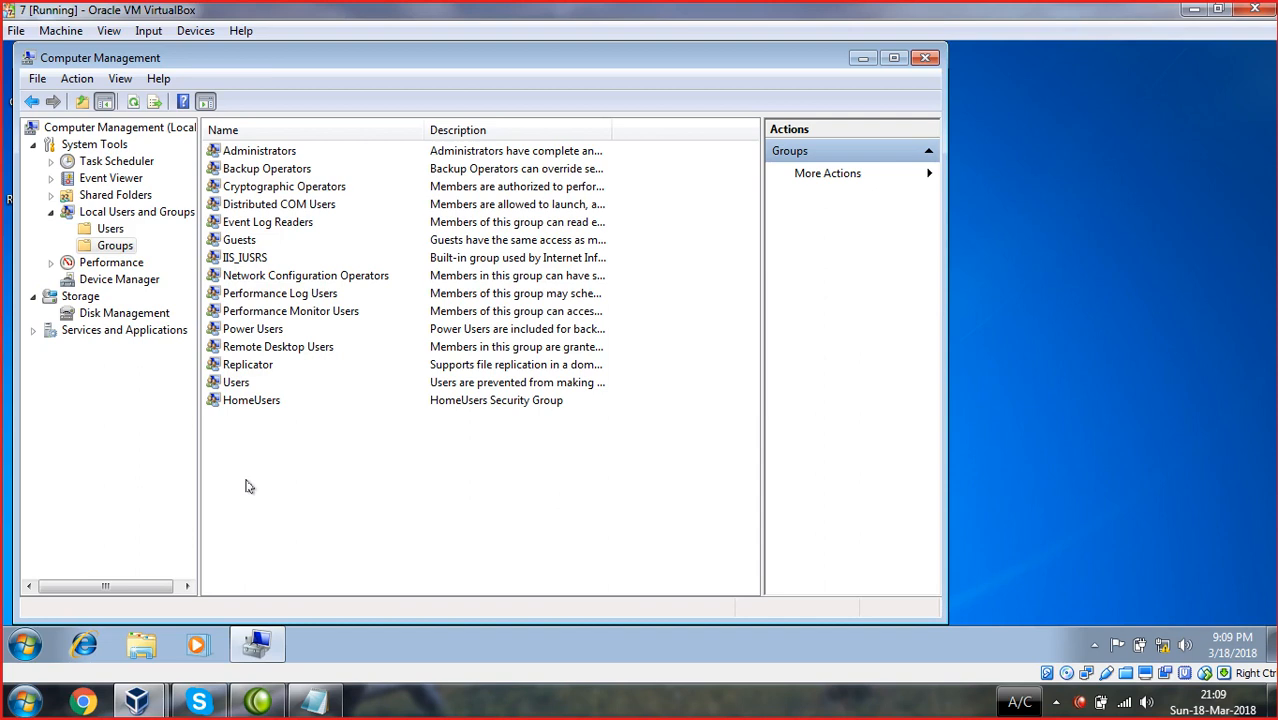
{"action": "double_click", "coordinate": [218, 292]}
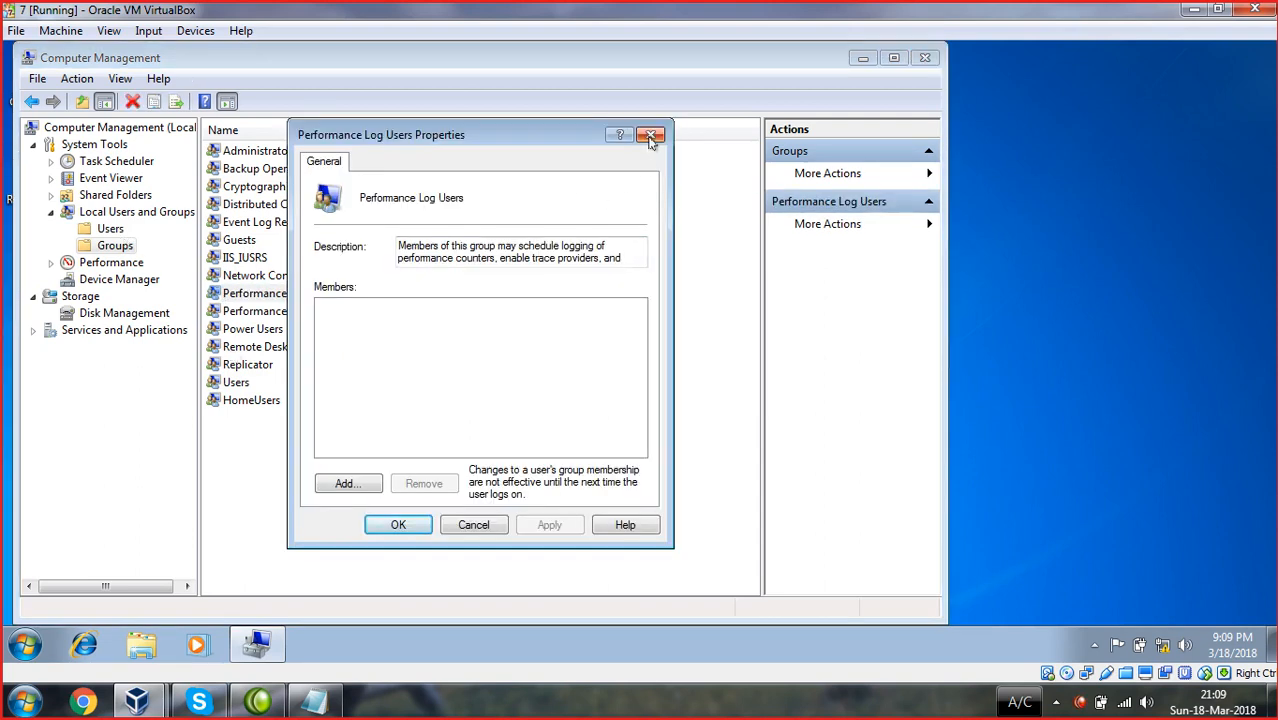
{"action": "left_click", "coordinate": [650, 134]}
{"action": "left_click_drag", "start_coordinate": [424, 133], "coordinate": [453, 129]}
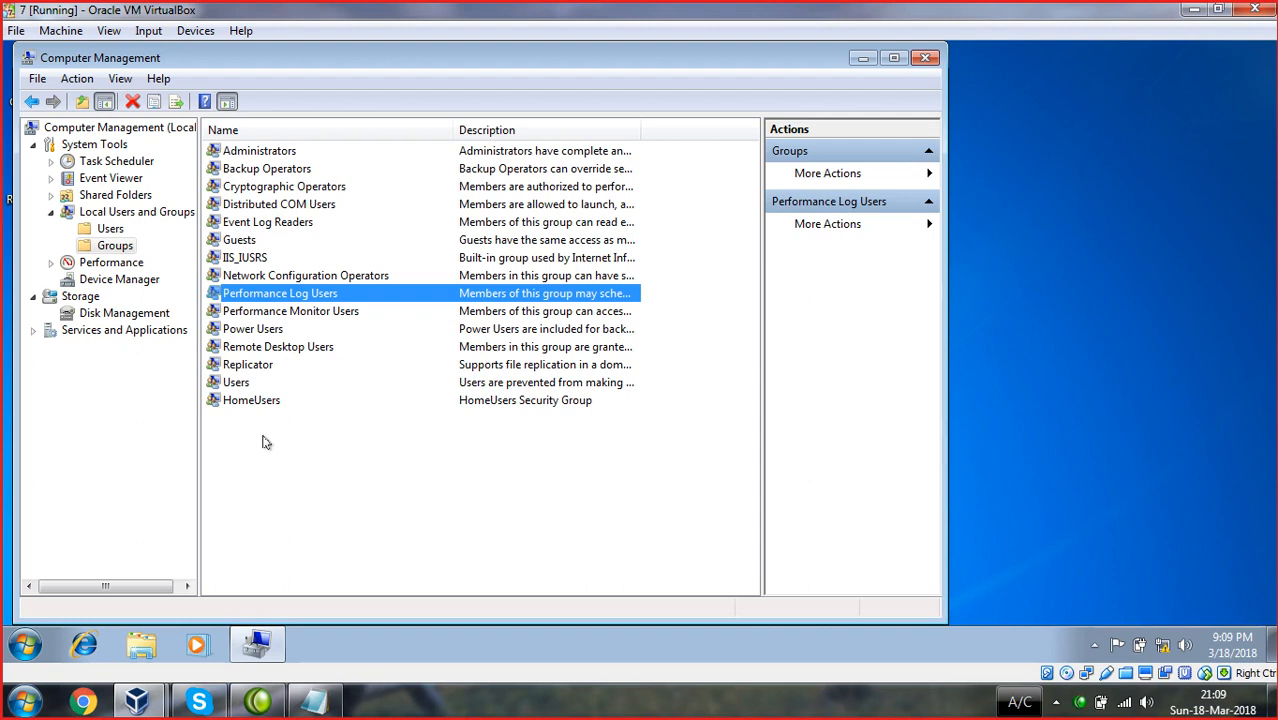
- Examine the description and members of the Remote Desktop Users group, then close its properties
{"action": "left_click", "coordinate": [292, 350]}
{"action": "double_click", "coordinate": [292, 350]}
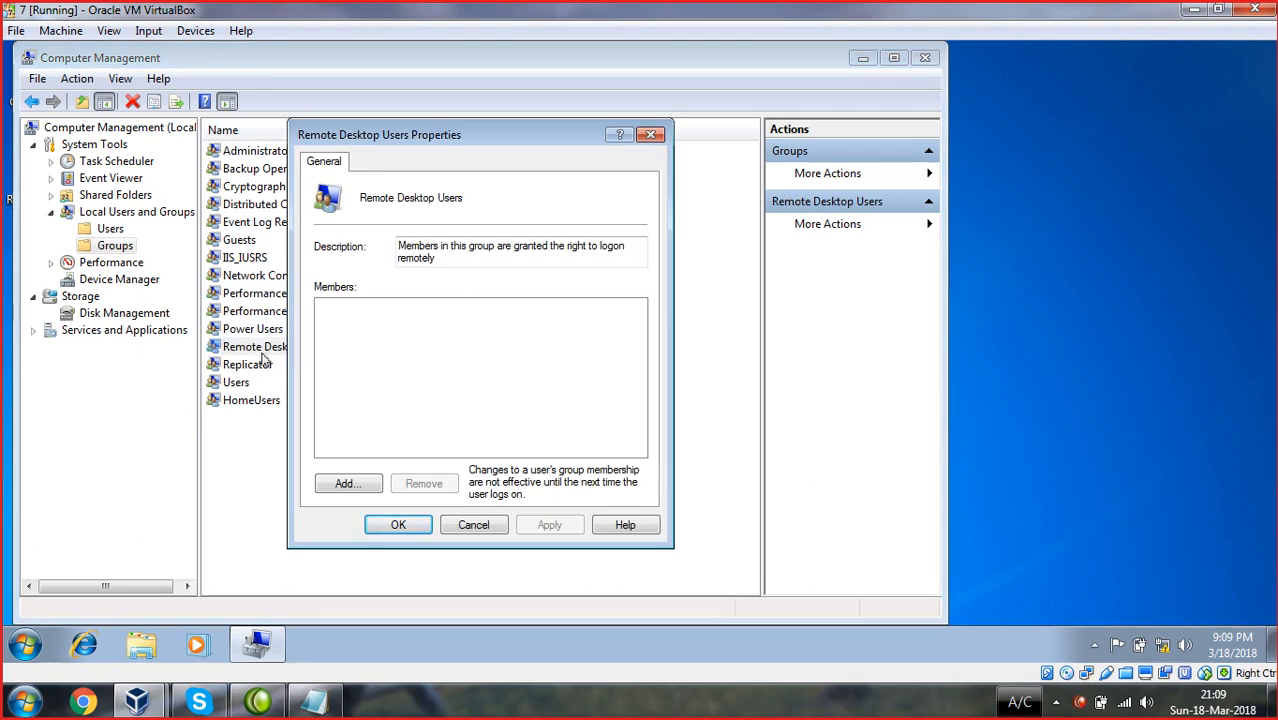
{"action": "left_click_drag", "start_coordinate": [400, 136], "coordinate": [507, 103]}
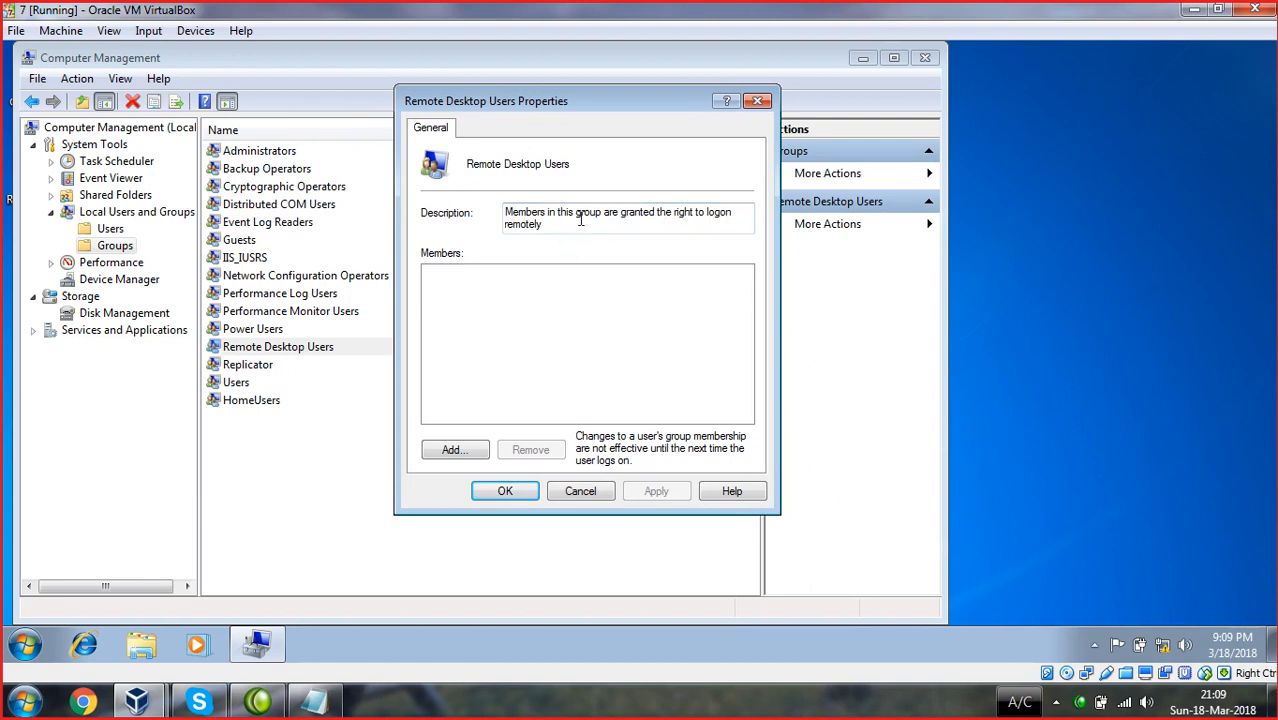
{"action": "left_click", "coordinate": [759, 104]}
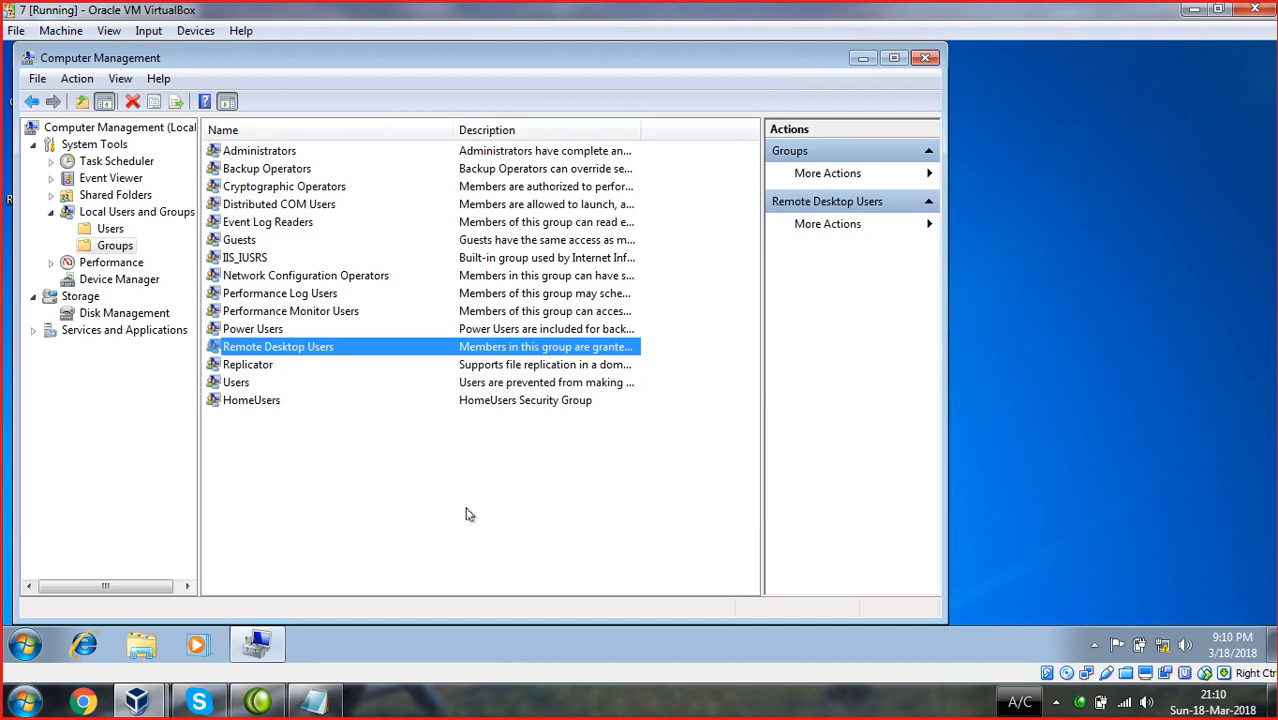
- Examine the description and each member of the Administrators group, then close its properties
{"action": "left_click", "coordinate": [275, 155]}
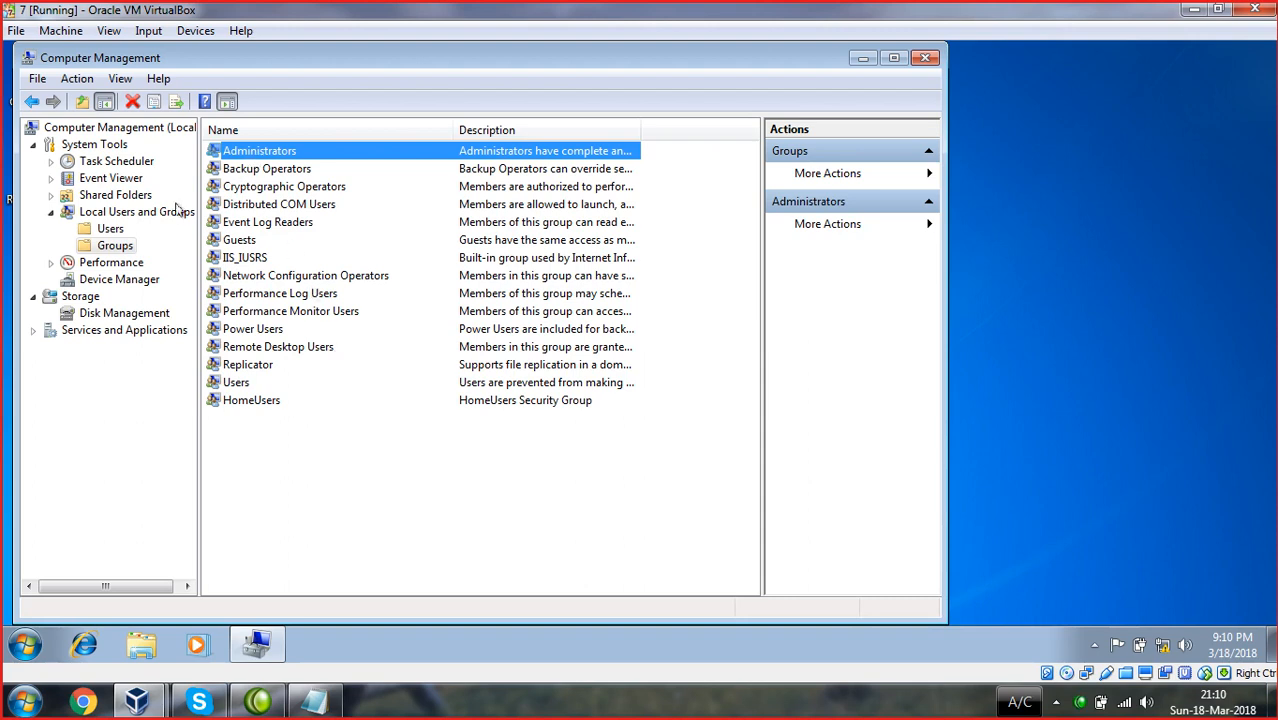
{"action": "double_click", "coordinate": [263, 155]}
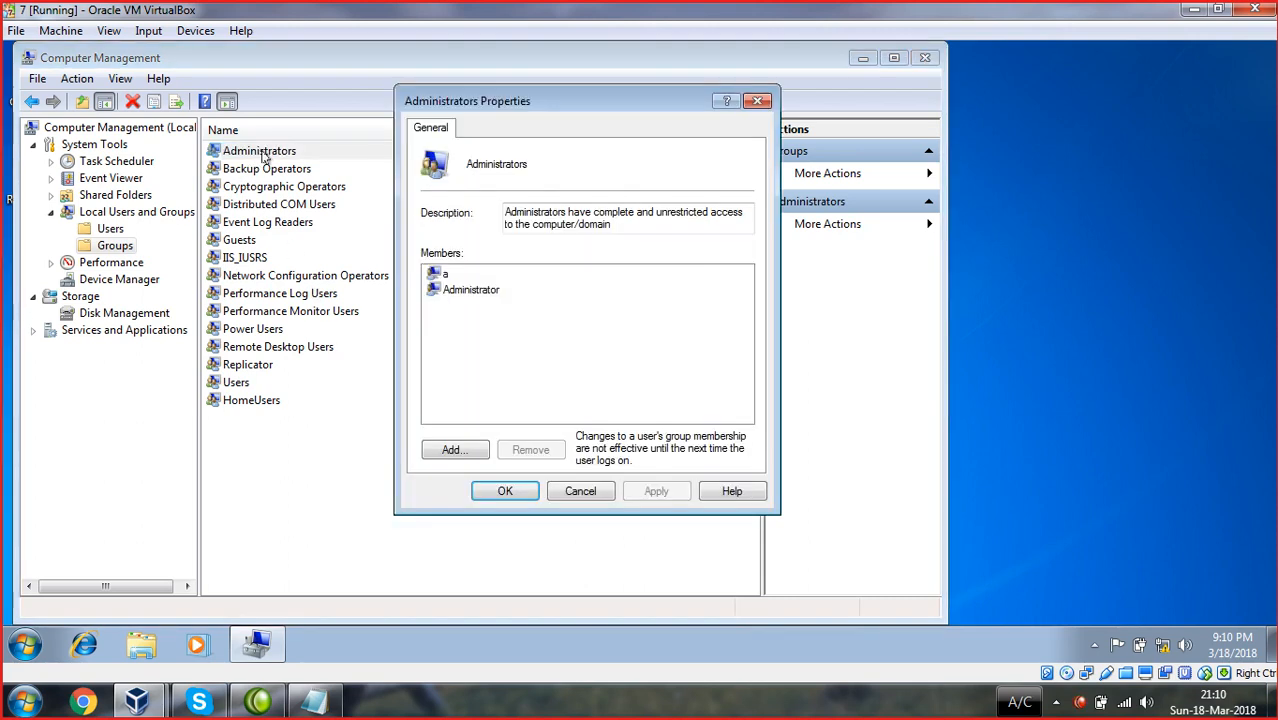
{"action": "left_click", "coordinate": [446, 276]}
{"action": "left_click", "coordinate": [446, 289]}
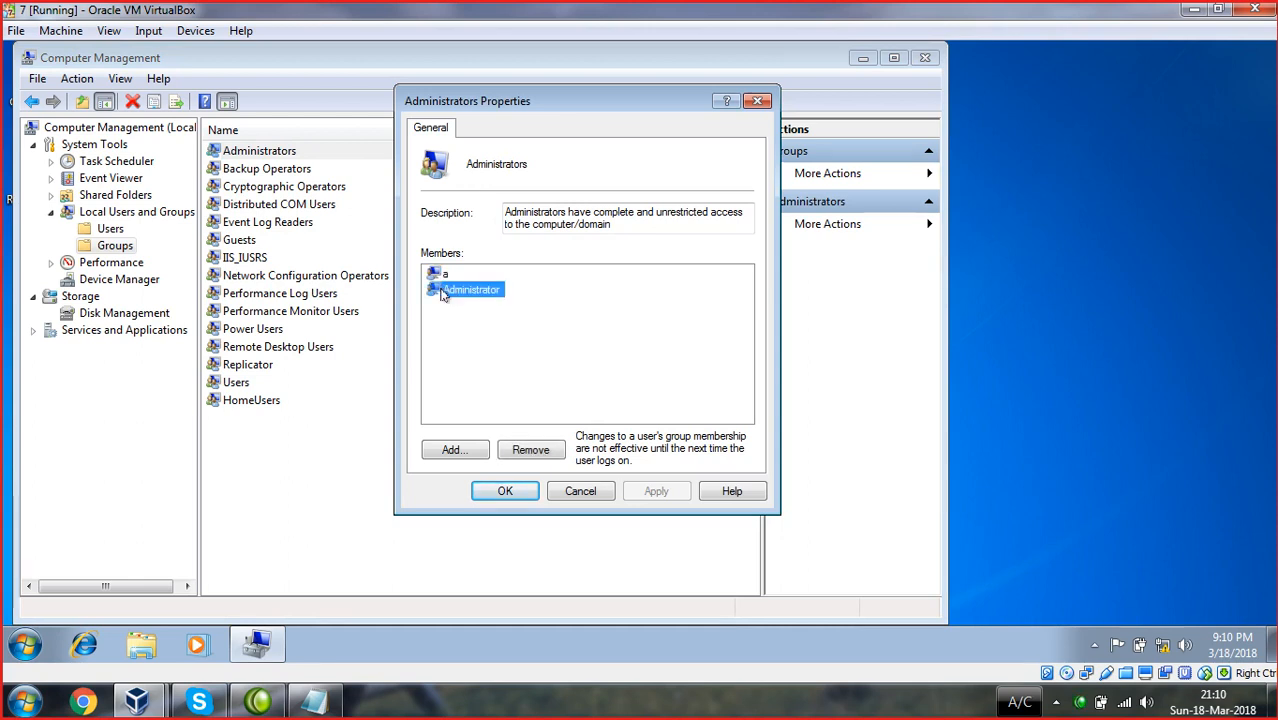
{"action": "left_click", "coordinate": [462, 336]}
{"action": "left_click_drag", "start_coordinate": [462, 336], "coordinate": [443, 276]}
{"action": "left_click", "coordinate": [758, 103]}
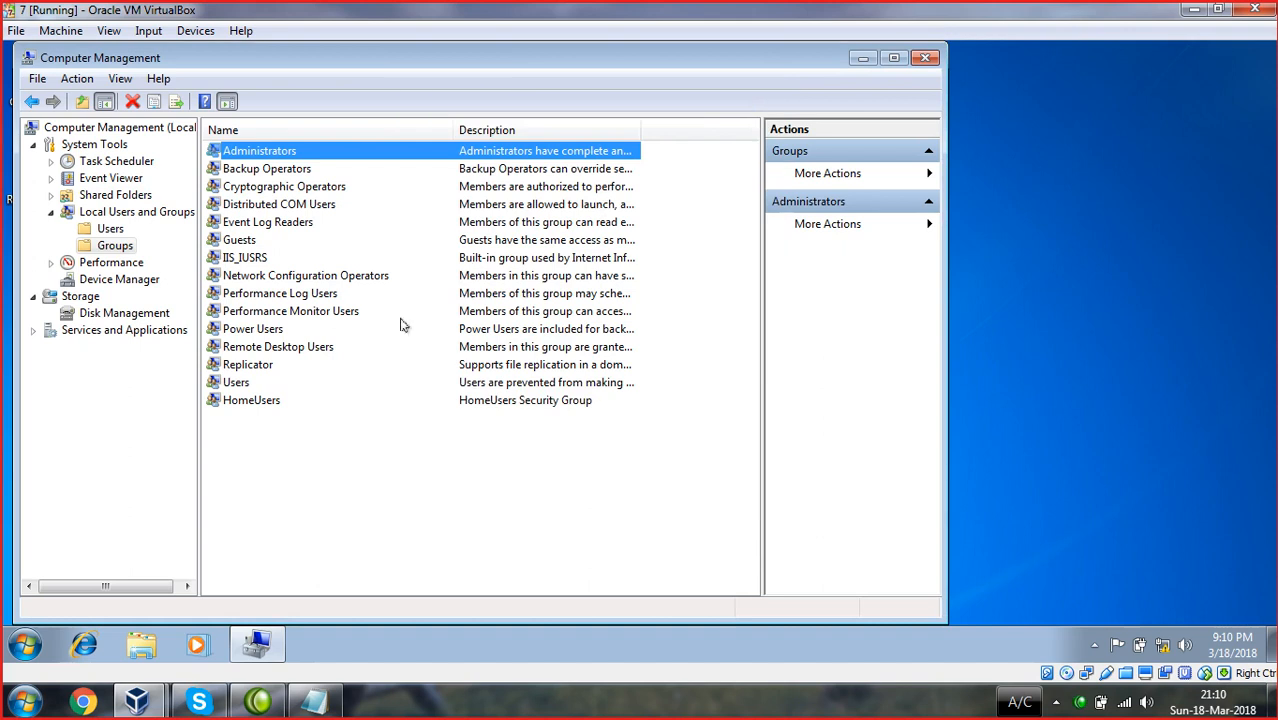
- Review the properties of the Backup Operators, Cryptographic Operators, Distributed COM Users and Remote Desktop Users groups in turn
{"action": "double_click", "coordinate": [267, 172]}
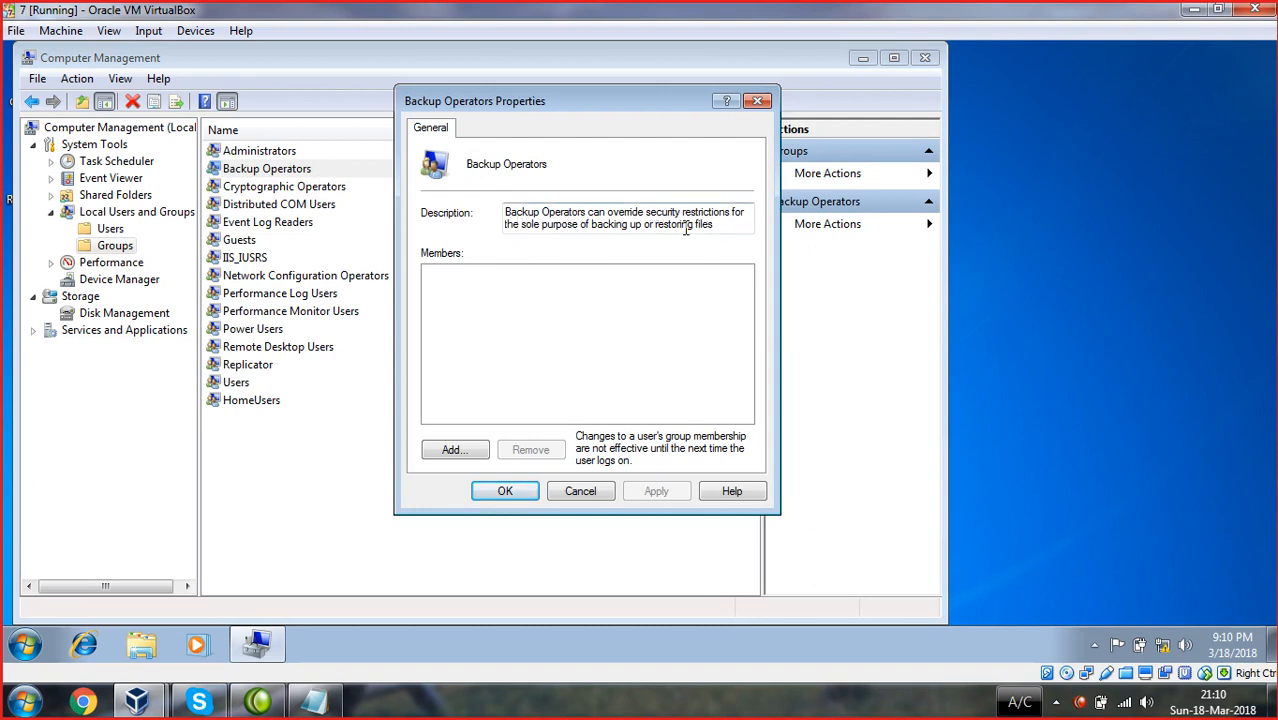
{"action": "left_click", "coordinate": [757, 101]}
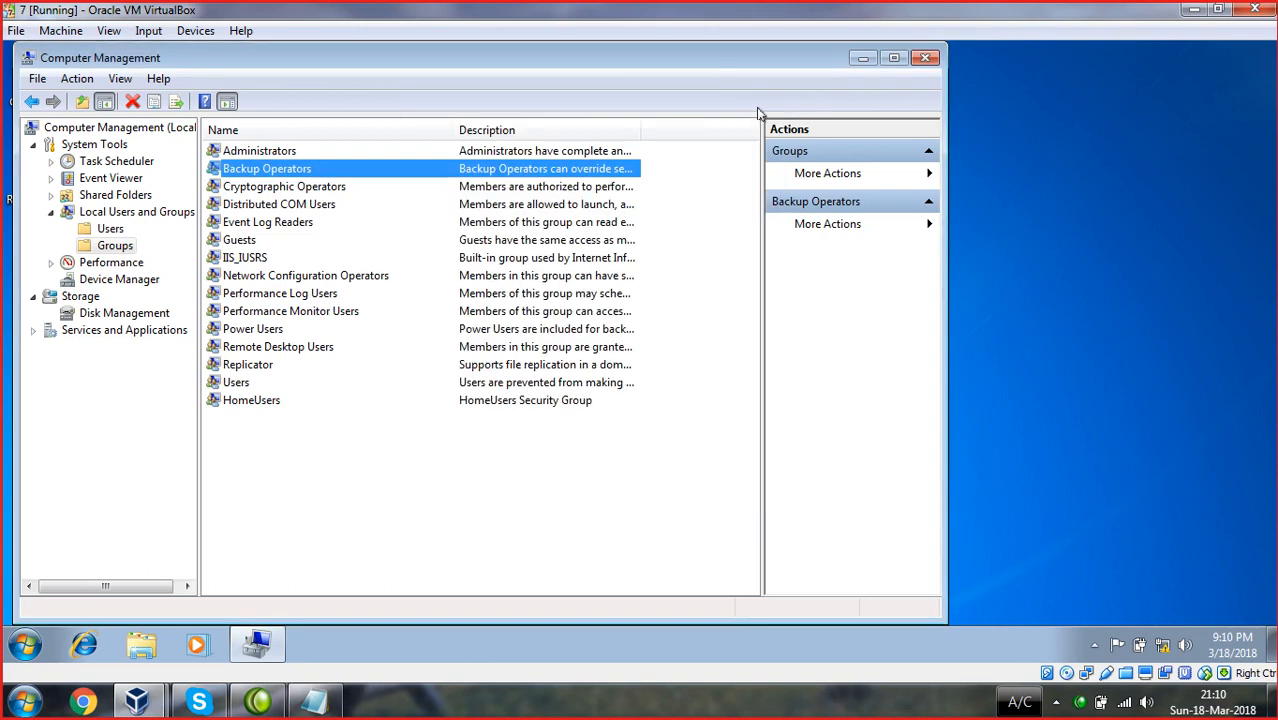
{"action": "double_click", "coordinate": [305, 189]}
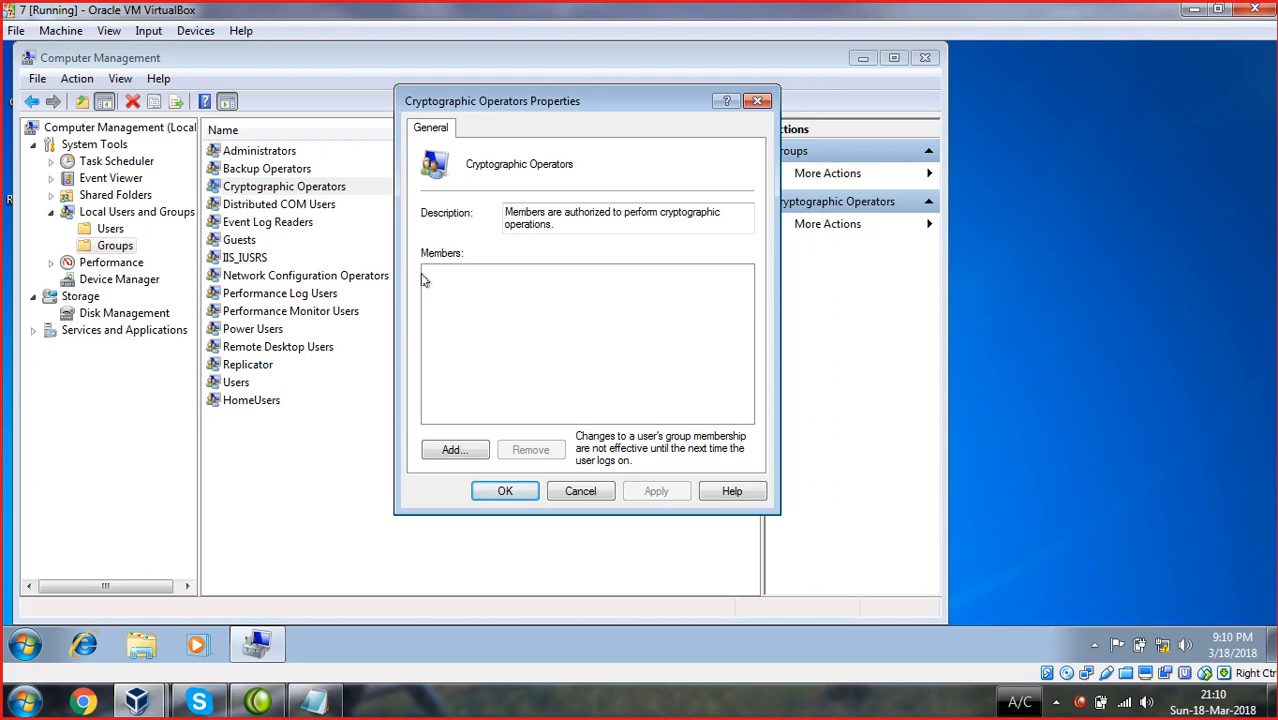
{"action": "left_click", "coordinate": [758, 103]}
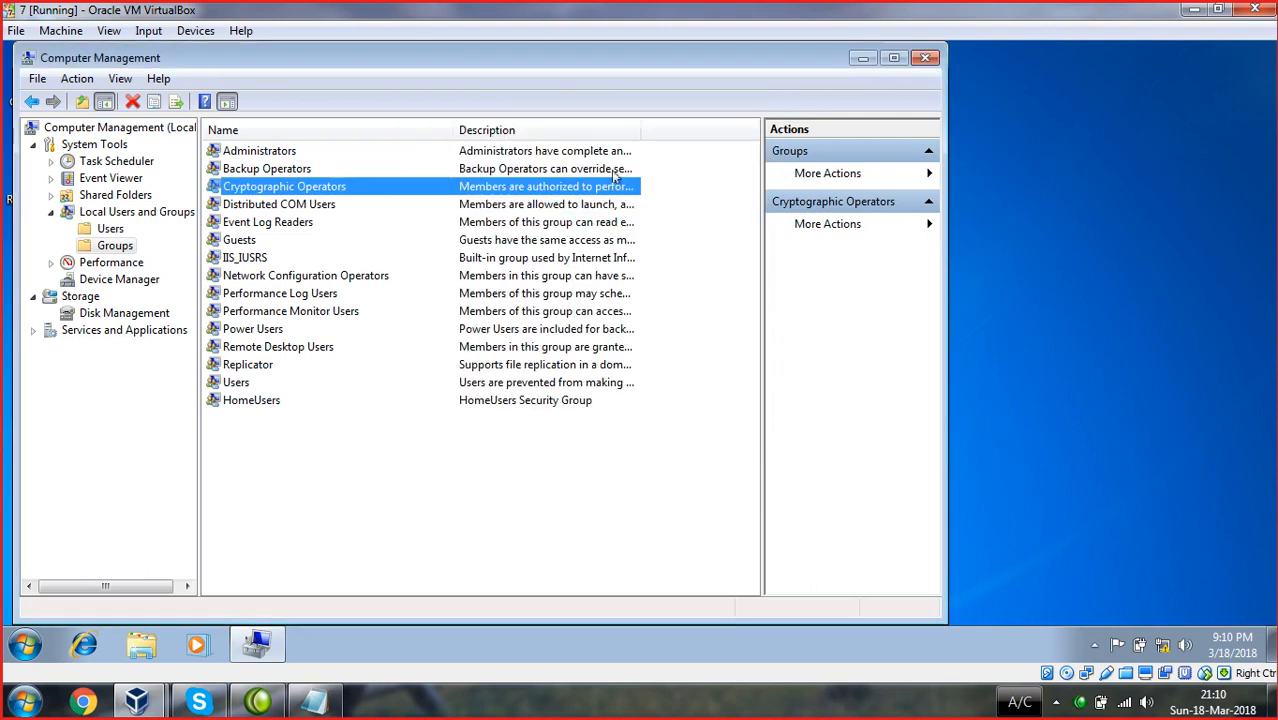
{"action": "double_click", "coordinate": [311, 205]}
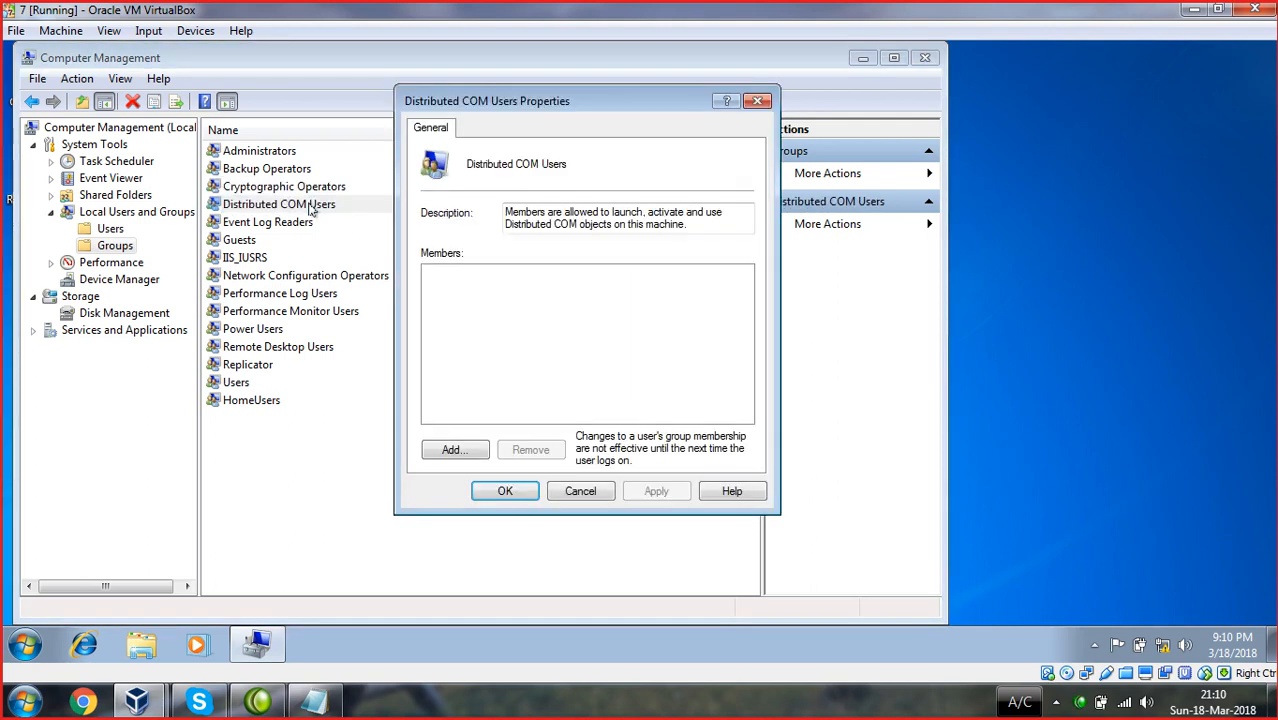
{"action": "left_click", "coordinate": [759, 103]}
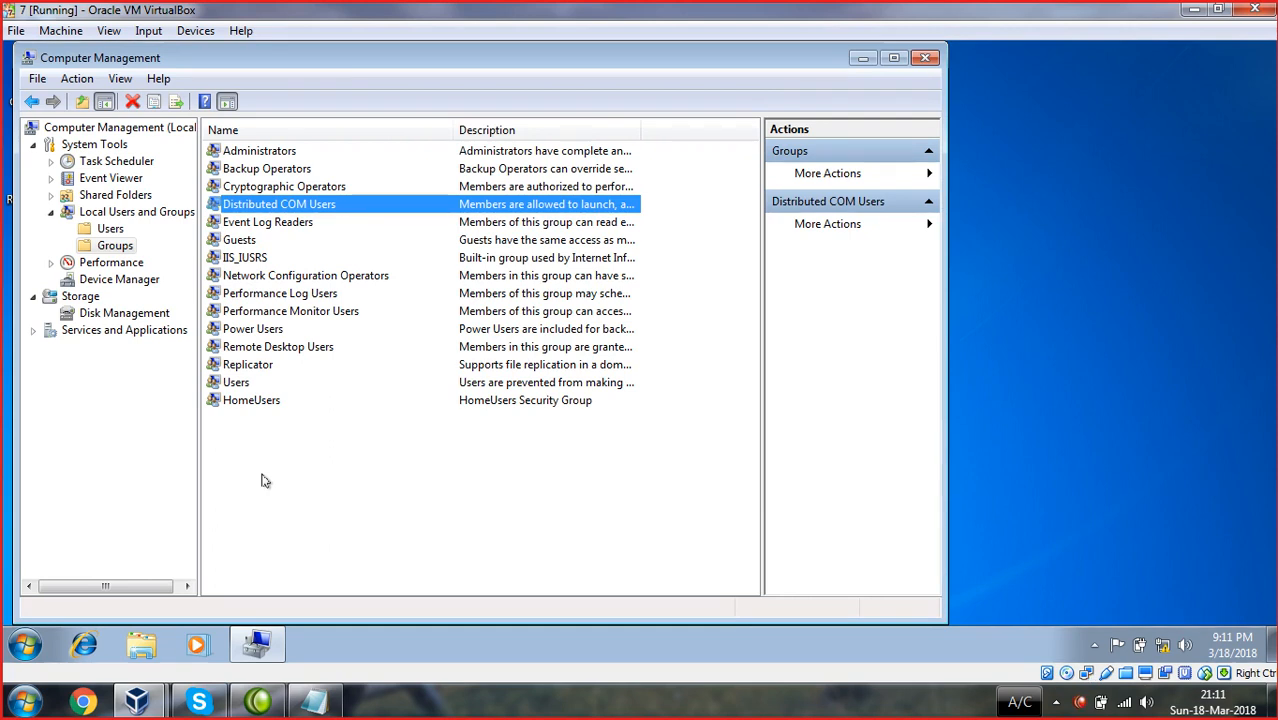
{"action": "double_click", "coordinate": [284, 353]}
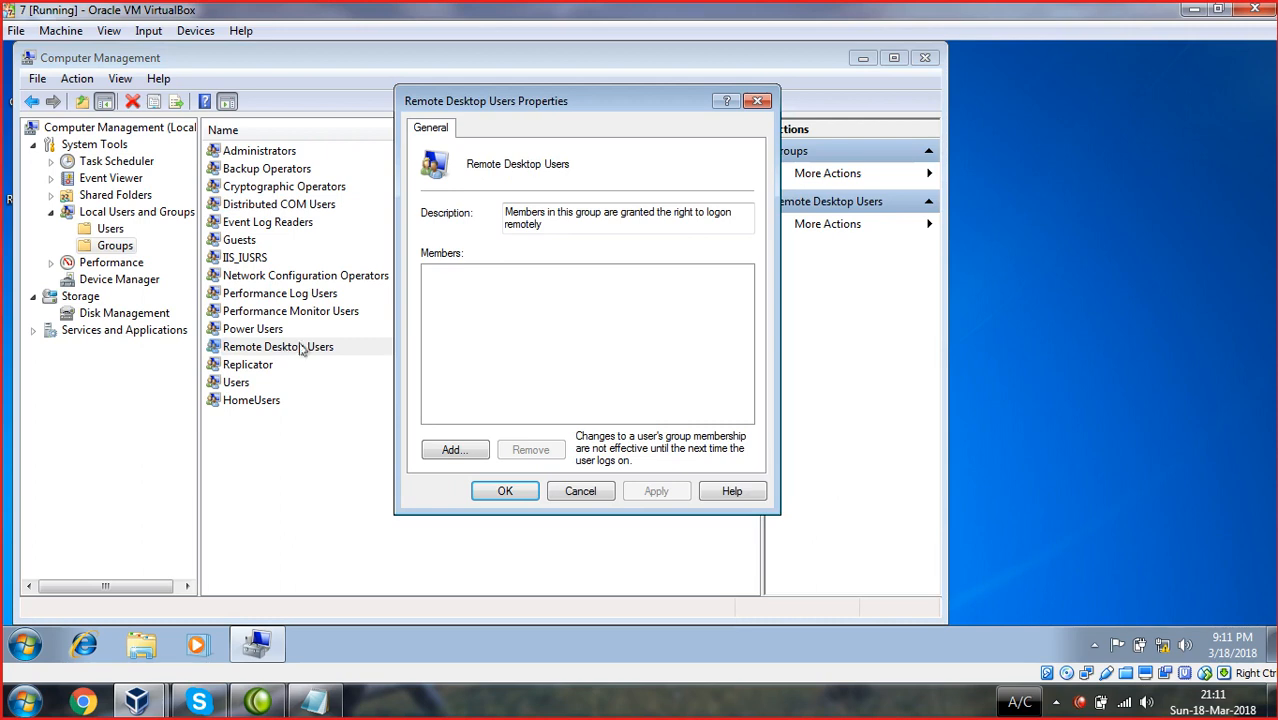
{"action": "left_click", "coordinate": [757, 102]}
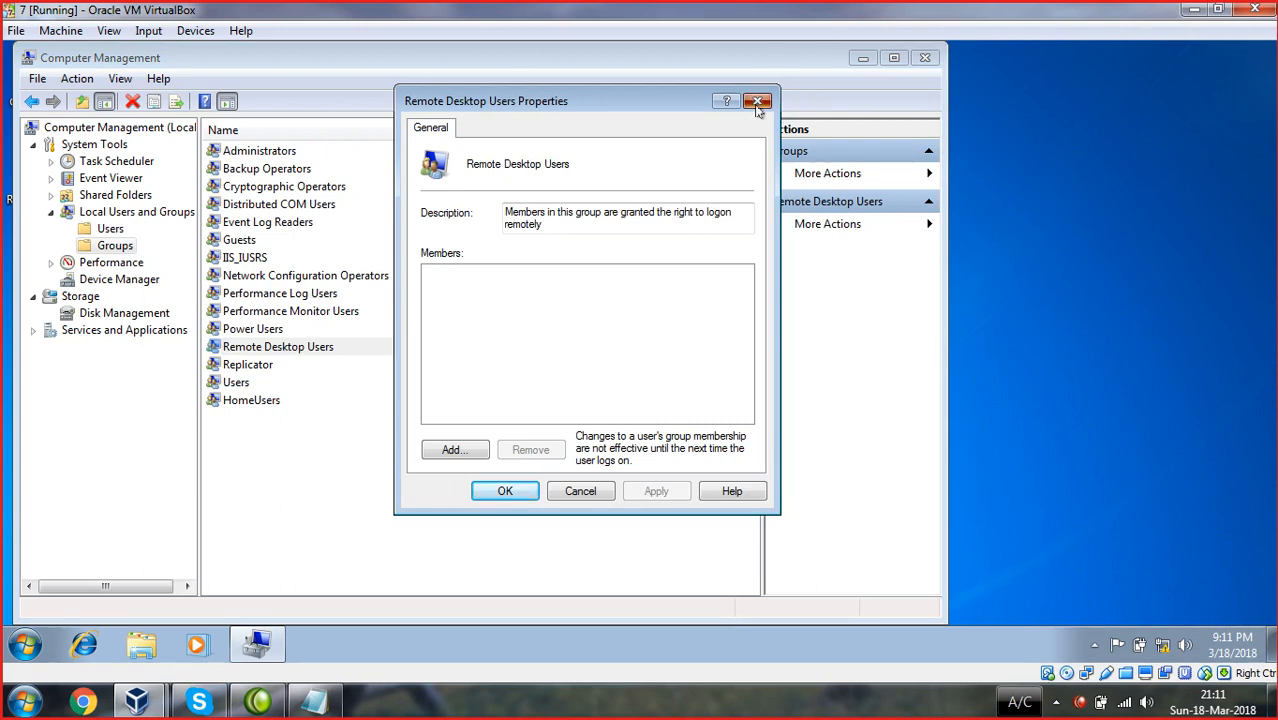
- Check the group membership of the user account listed below Administrator, open and cancel its group selection, then close its properties
{"action": "left_click", "coordinate": [437, 475]}
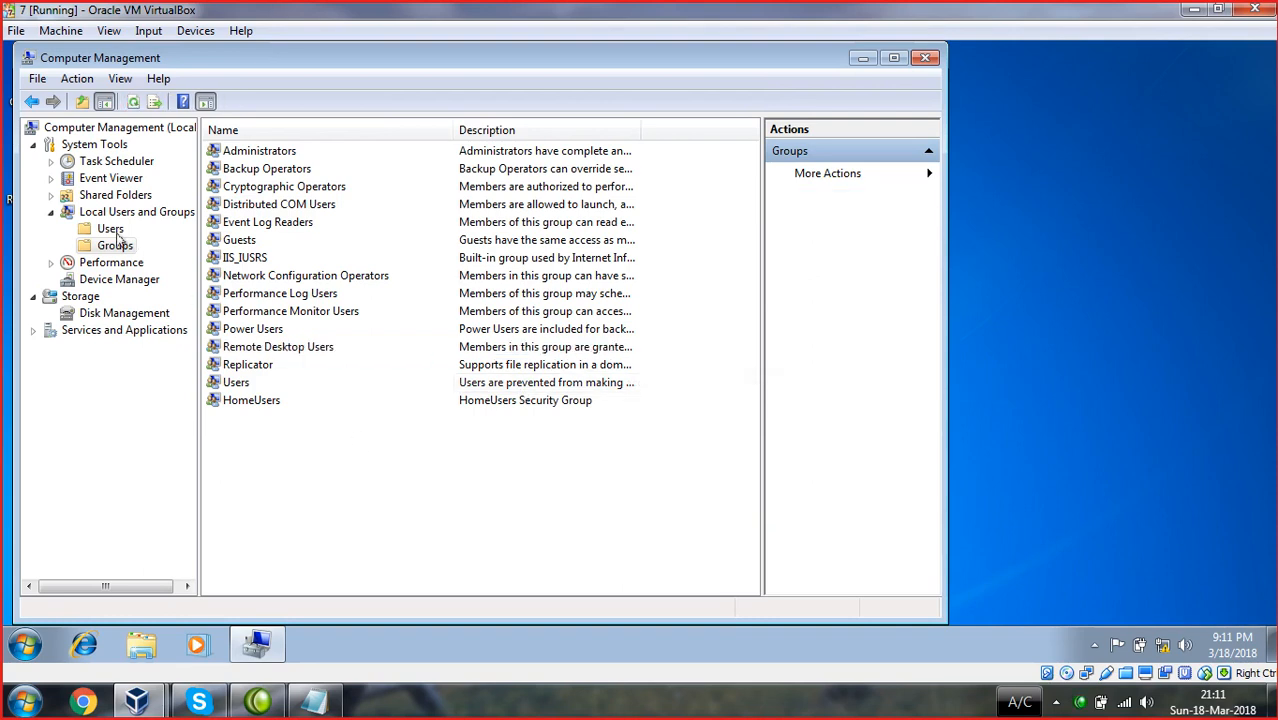
{"action": "left_click", "coordinate": [112, 230]}
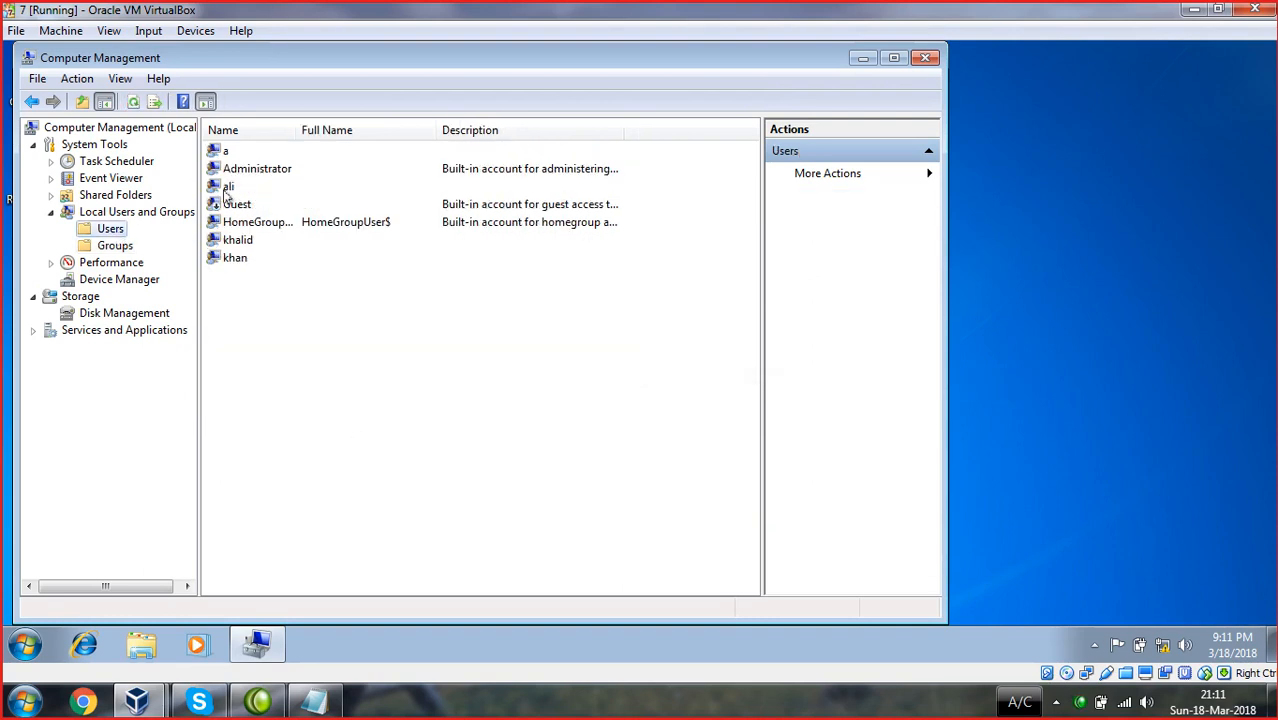
{"action": "right_click", "coordinate": [226, 190]}
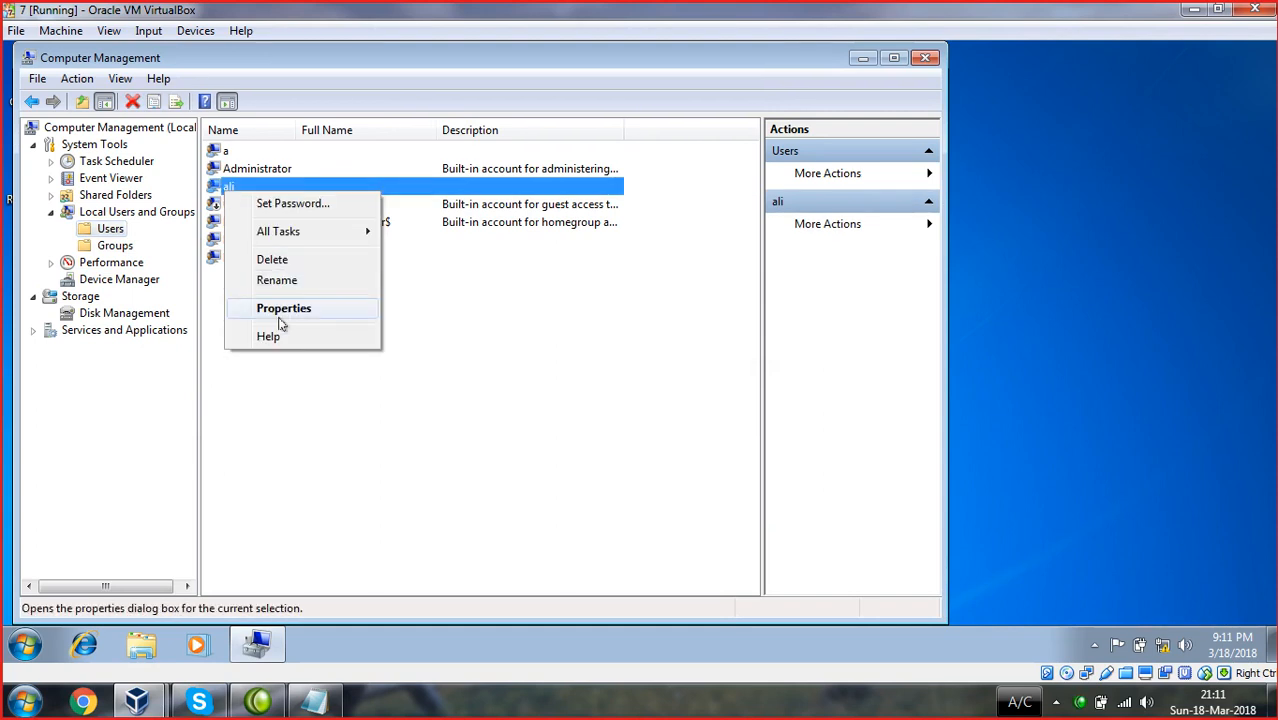
{"action": "left_click", "coordinate": [285, 313]}
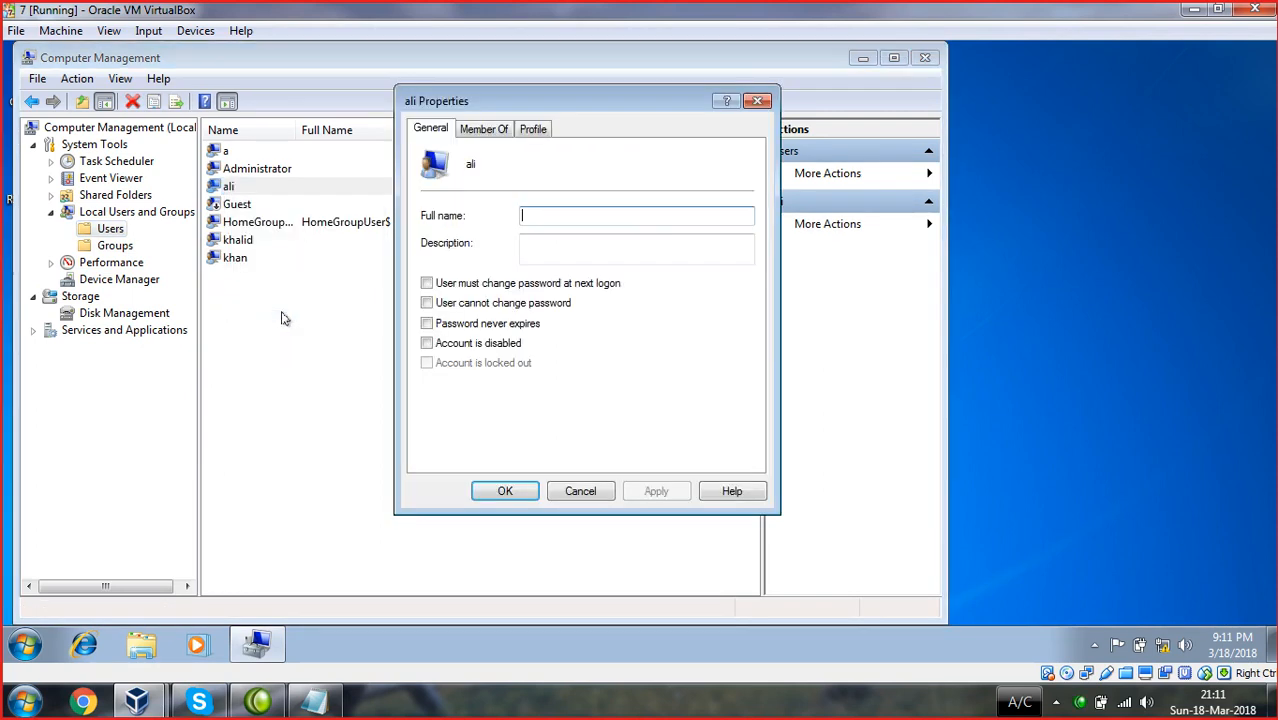
{"action": "left_click", "coordinate": [498, 130]}
{"action": "left_click", "coordinate": [455, 450]}
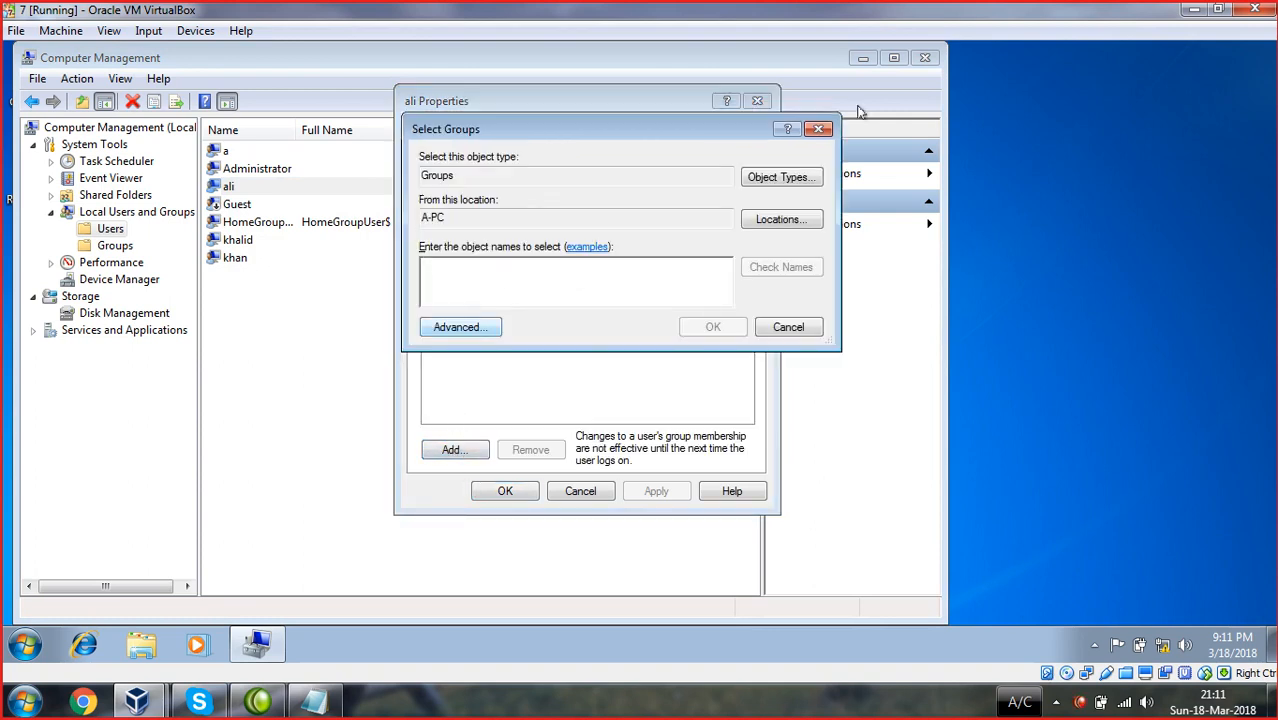
{"action": "left_click", "coordinate": [818, 129]}
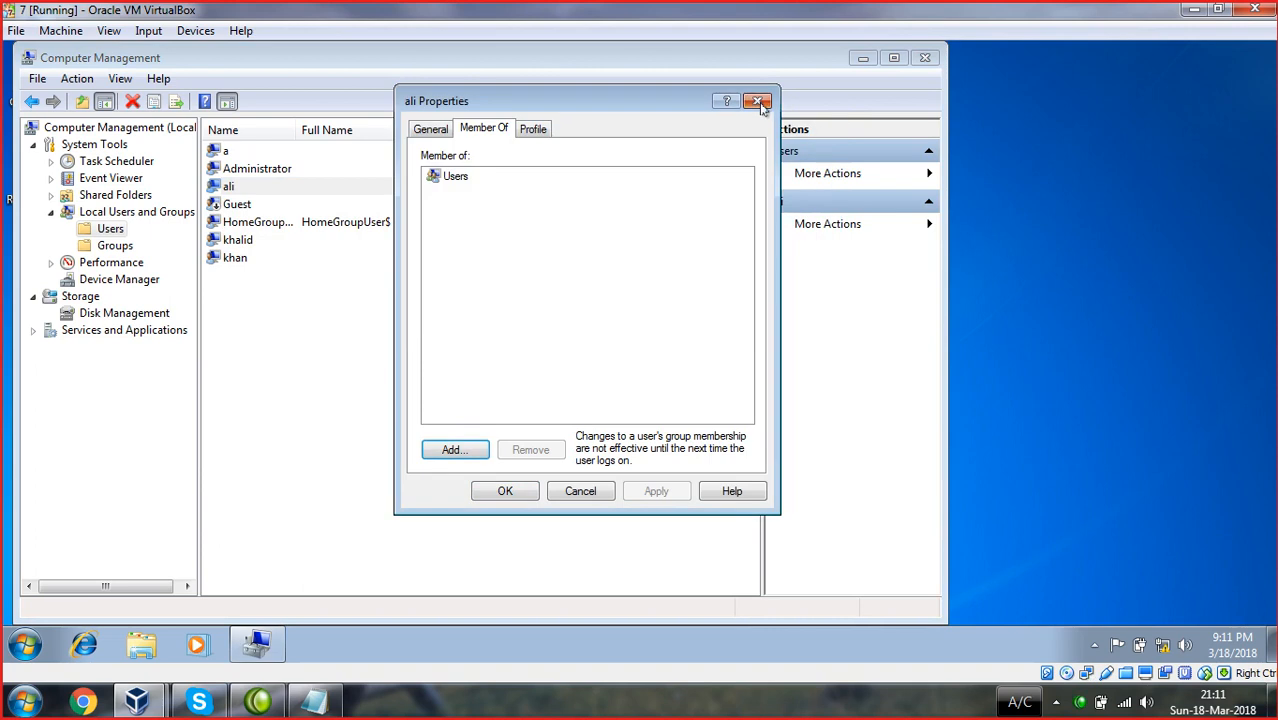
{"action": "left_click", "coordinate": [757, 102]}
- Create a local user, filling in the user name and full name, without requiring a password change at next logon
{"action": "left_click", "coordinate": [114, 246]}
{"action": "left_click", "coordinate": [108, 230]}
{"action": "right_click", "coordinate": [332, 336]}
{"action": "left_click", "coordinate": [385, 348]}
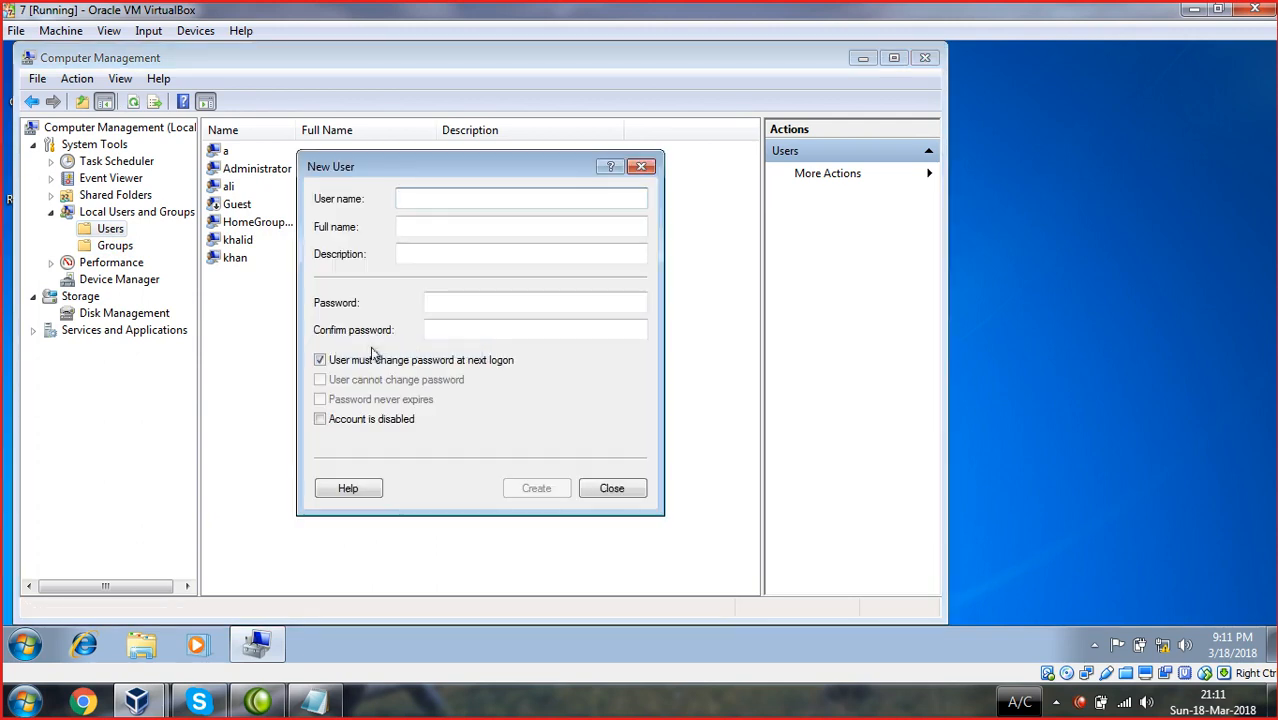
{"action": "type", "text": "ihsan"}
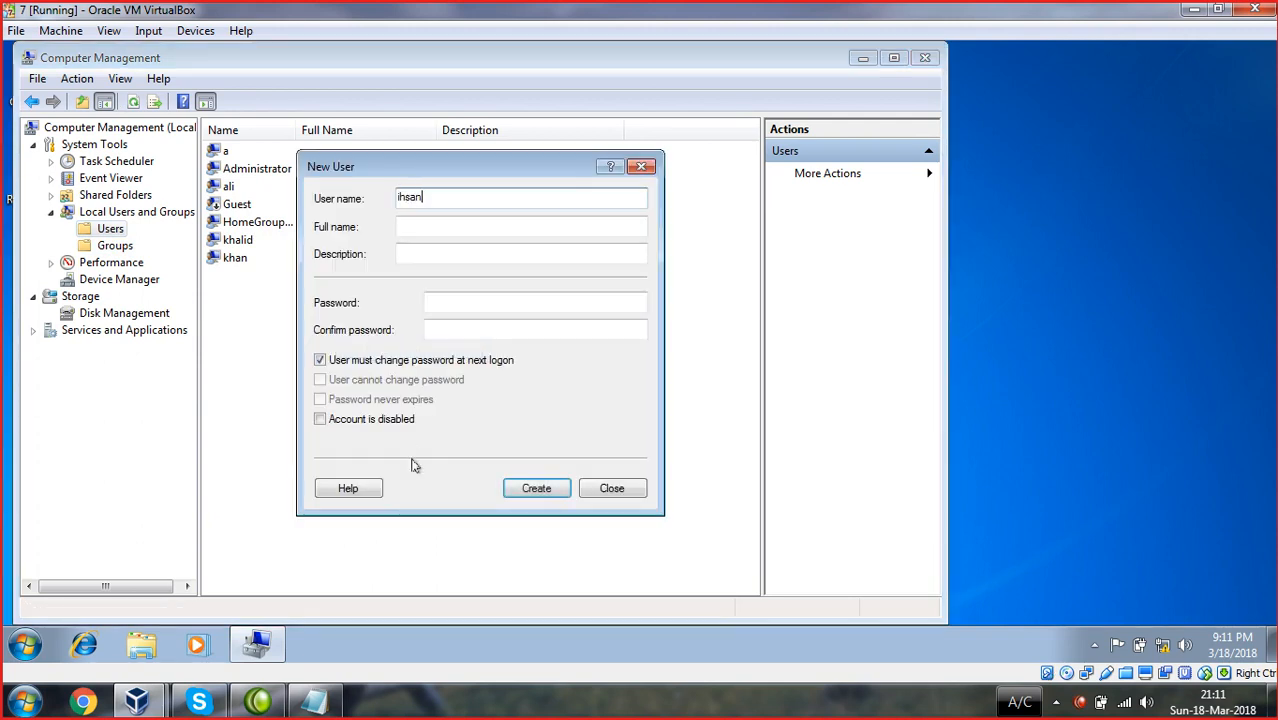
{"action": "left_click", "coordinate": [320, 360]}
{"action": "left_click", "coordinate": [523, 485]}
{"action": "left_click", "coordinate": [642, 165]}
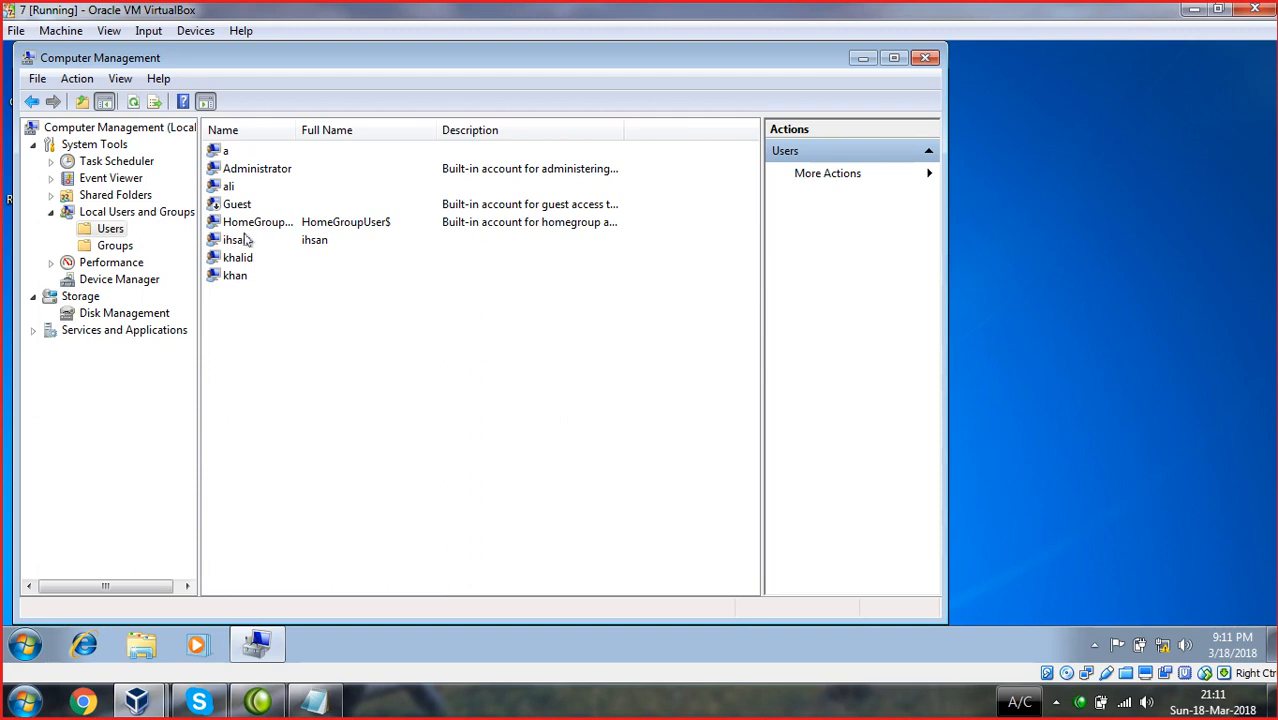
- Examine which groups the newly created user belongs to, then close the account's properties
{"action": "left_click", "coordinate": [241, 241]}
{"action": "right_click", "coordinate": [241, 241]}
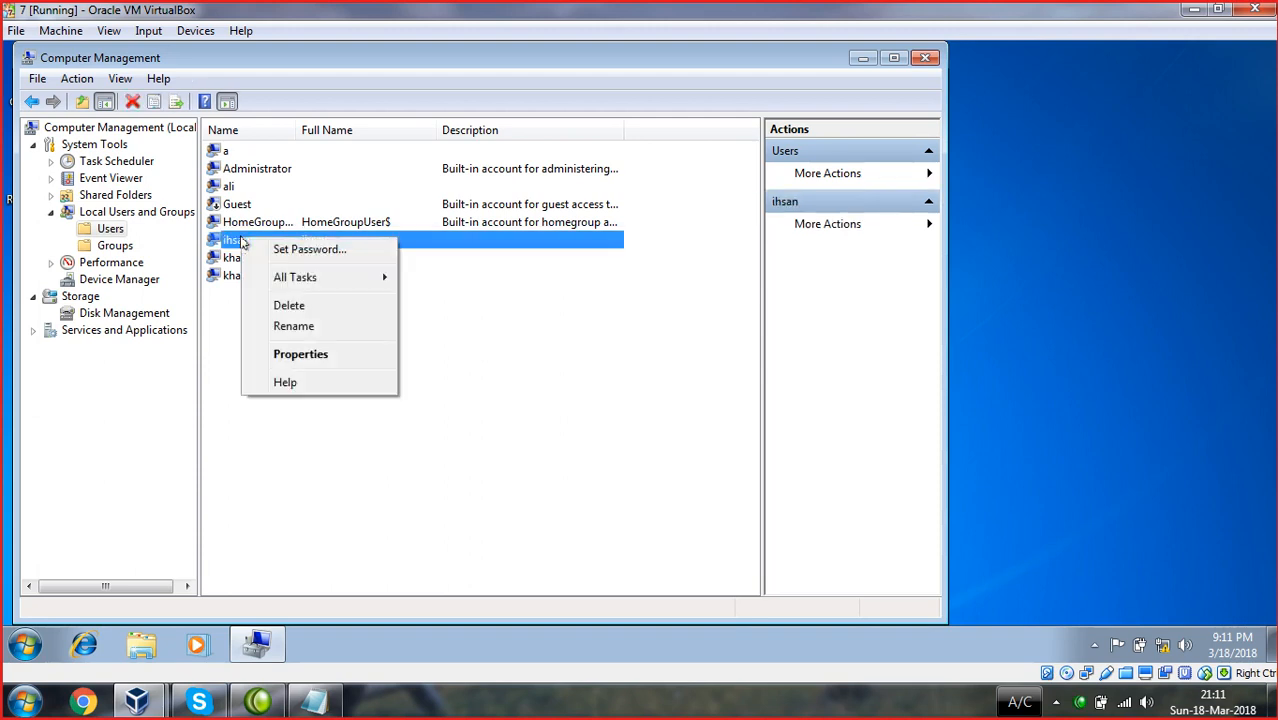
{"action": "left_click", "coordinate": [302, 360]}
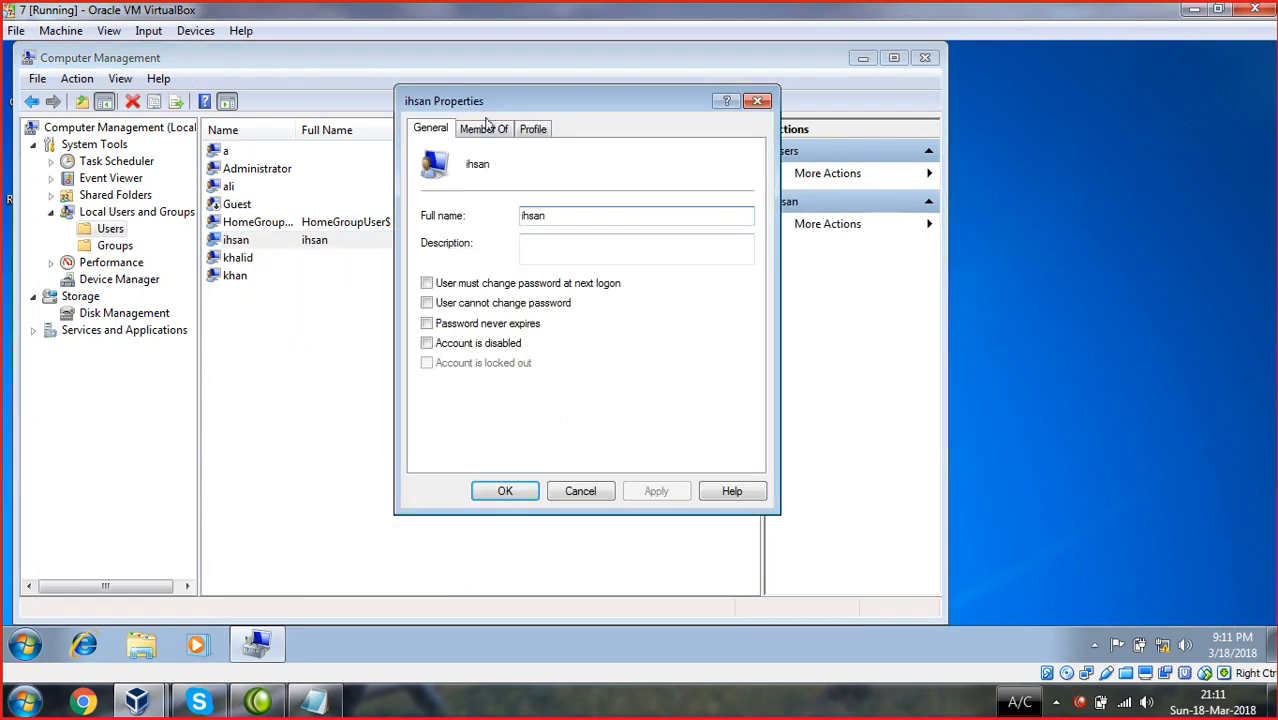
{"action": "left_click", "coordinate": [485, 127]}
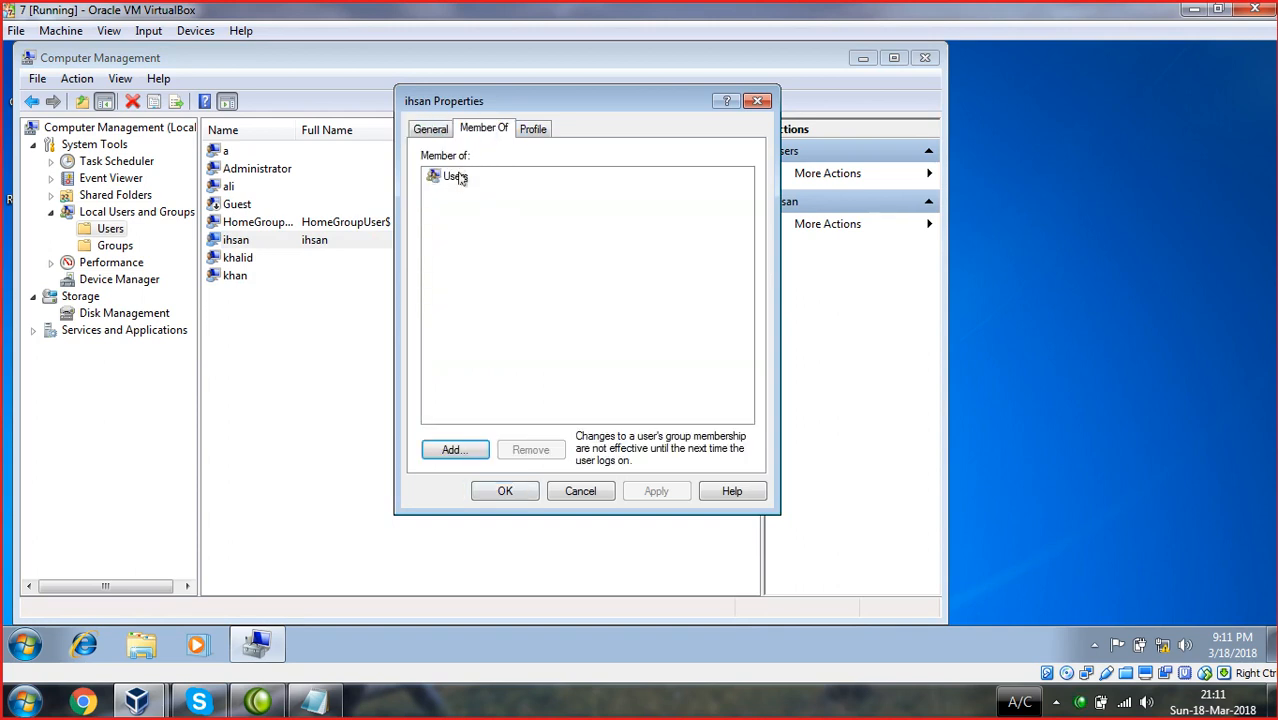
{"action": "left_click", "coordinate": [456, 177]}
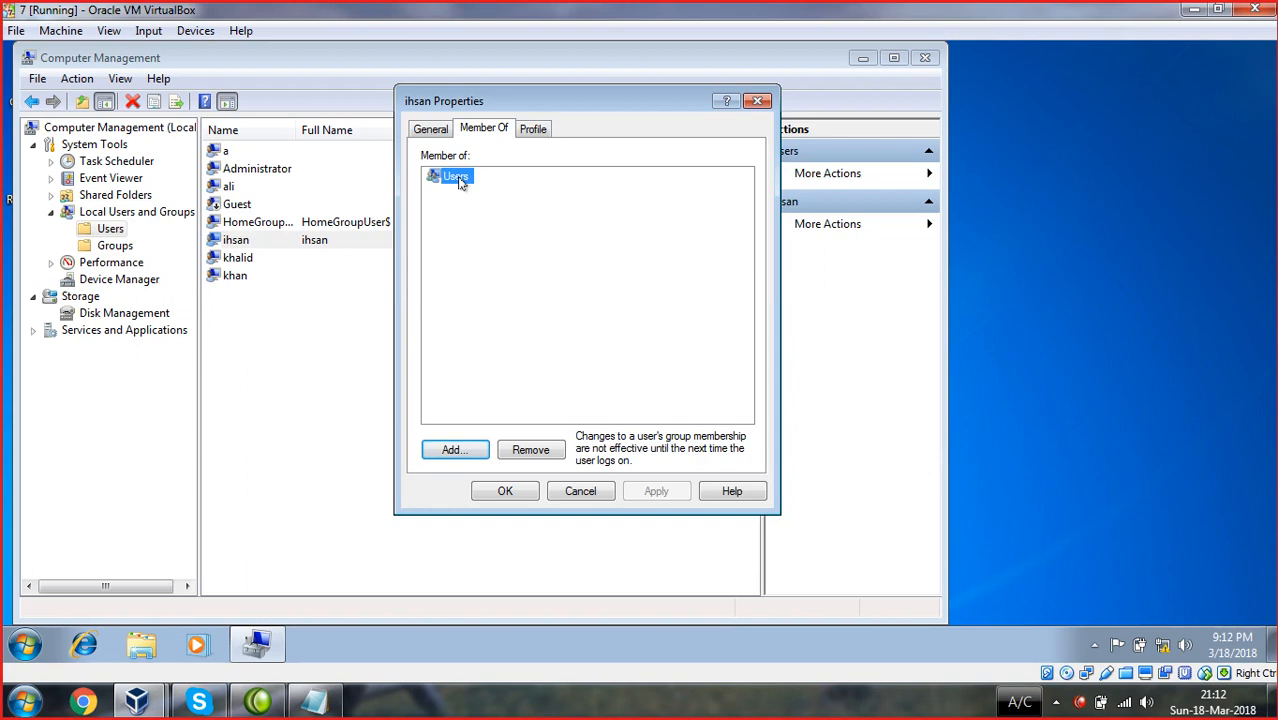
{"action": "left_click", "coordinate": [760, 103]}
{"action": "left_click", "coordinate": [468, 388]}
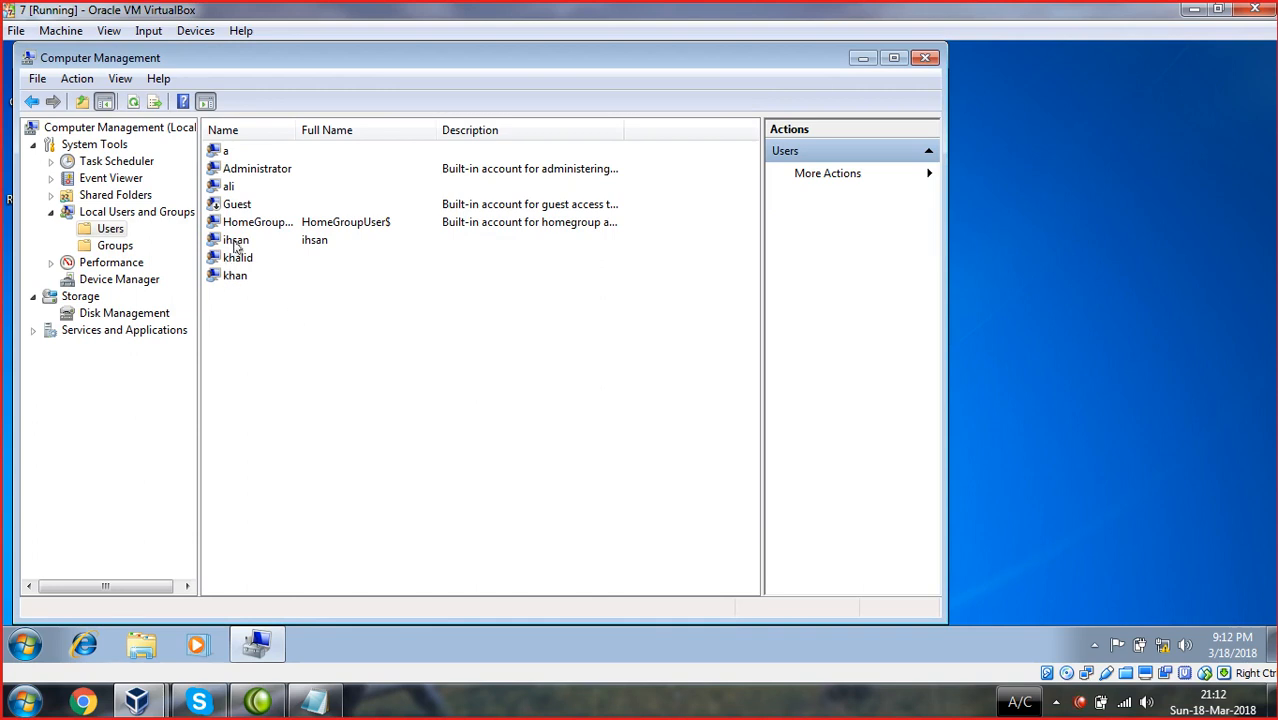
- Add the newly created user to the Administrators group by searching the available groups, and save the membership
{"action": "right_click", "coordinate": [236, 246]}
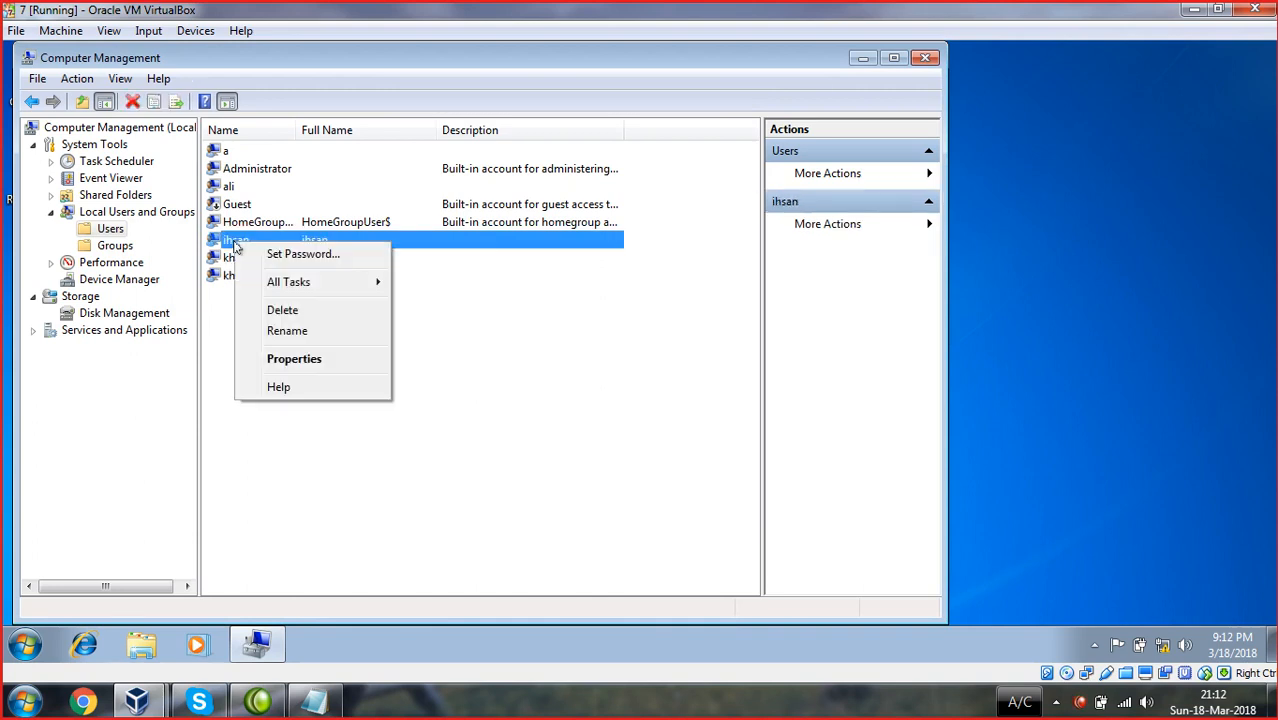
{"action": "left_click", "coordinate": [300, 362]}
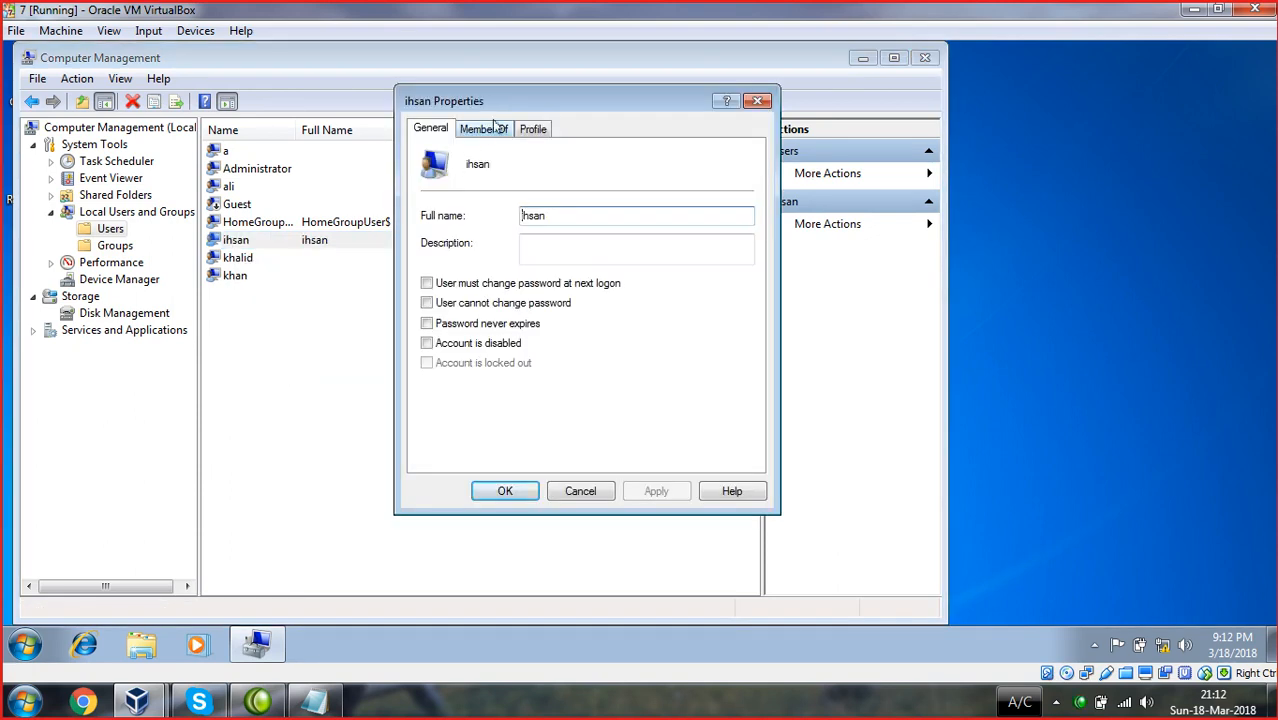
{"action": "left_click", "coordinate": [494, 127]}
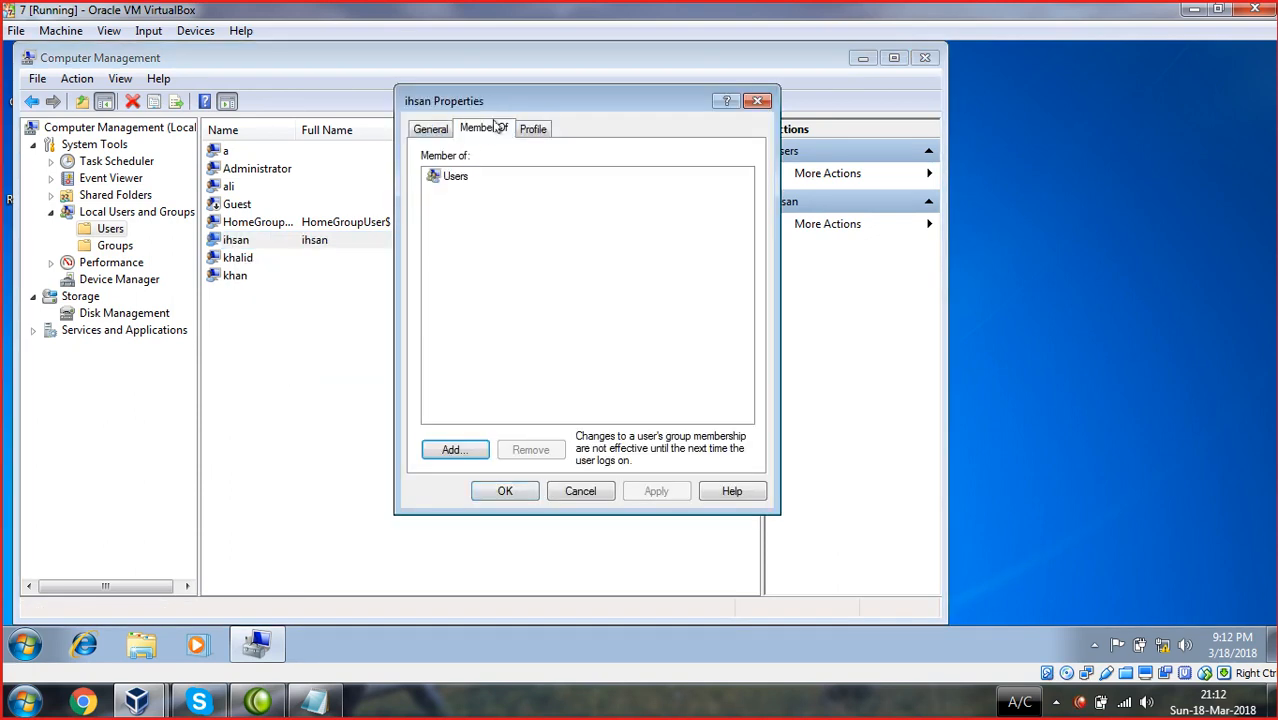
{"action": "left_click", "coordinate": [452, 451]}
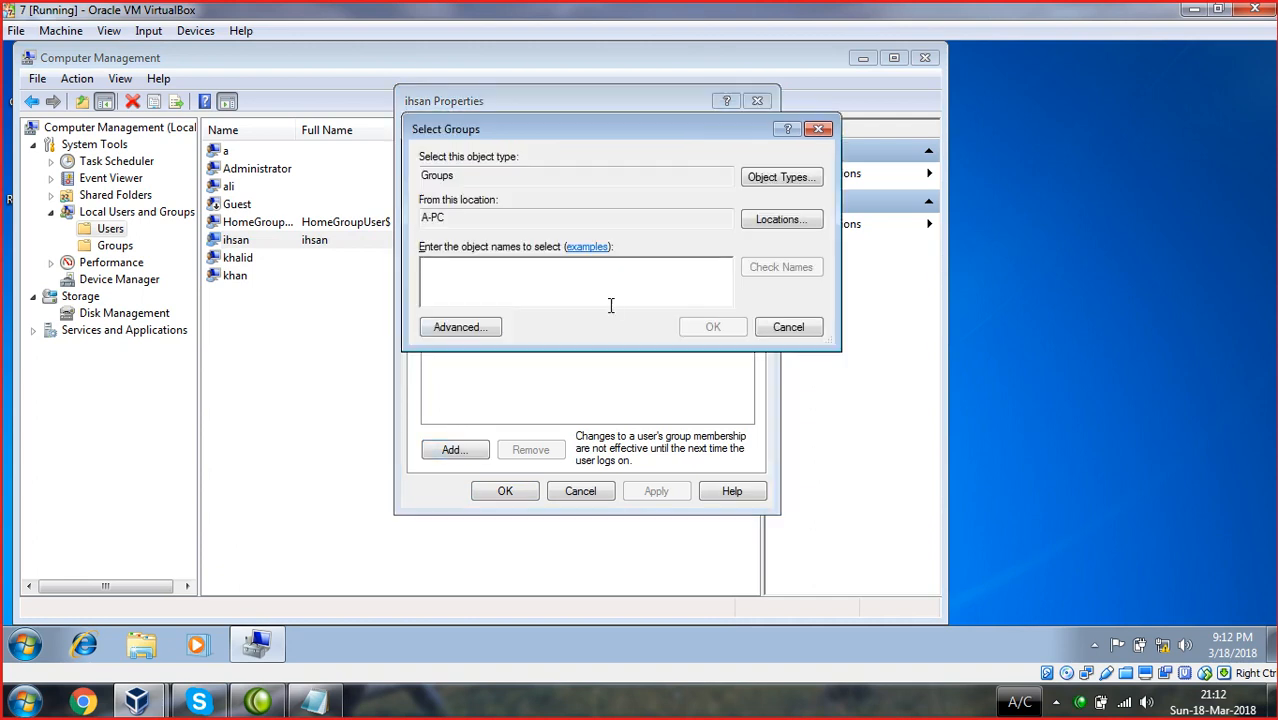
{"action": "left_click", "coordinate": [459, 327]}
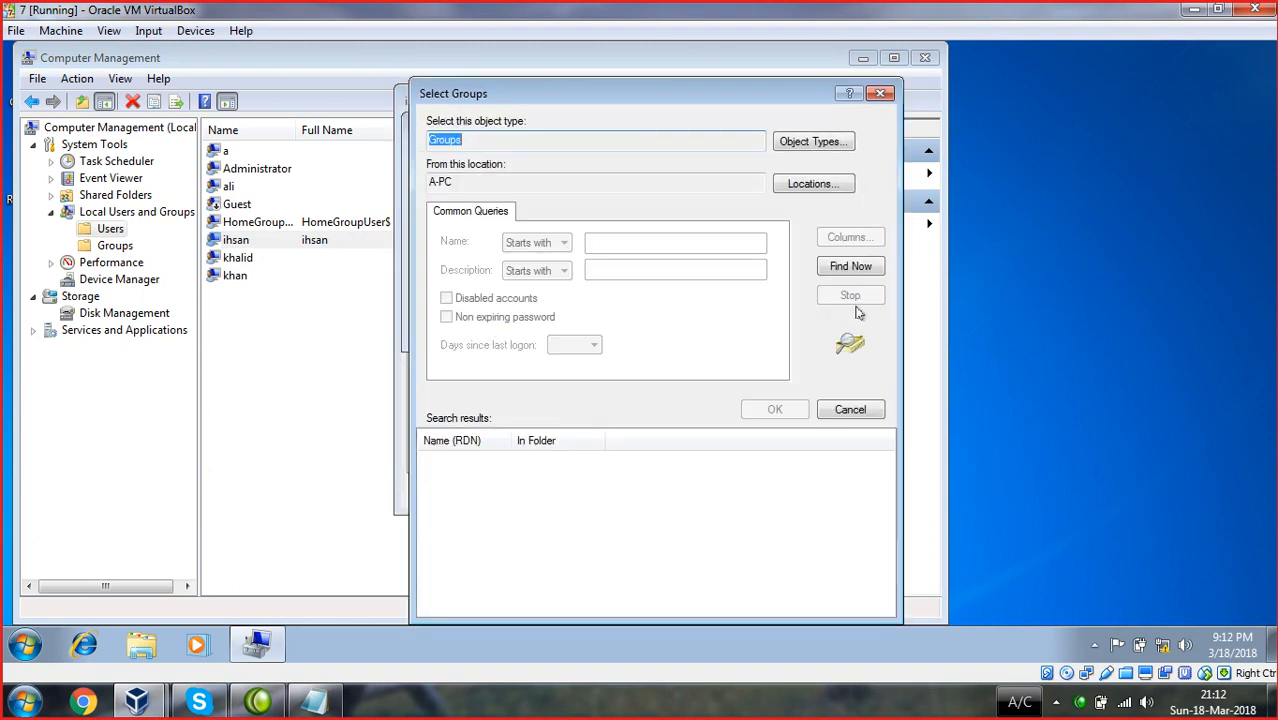
{"action": "left_click", "coordinate": [850, 266]}
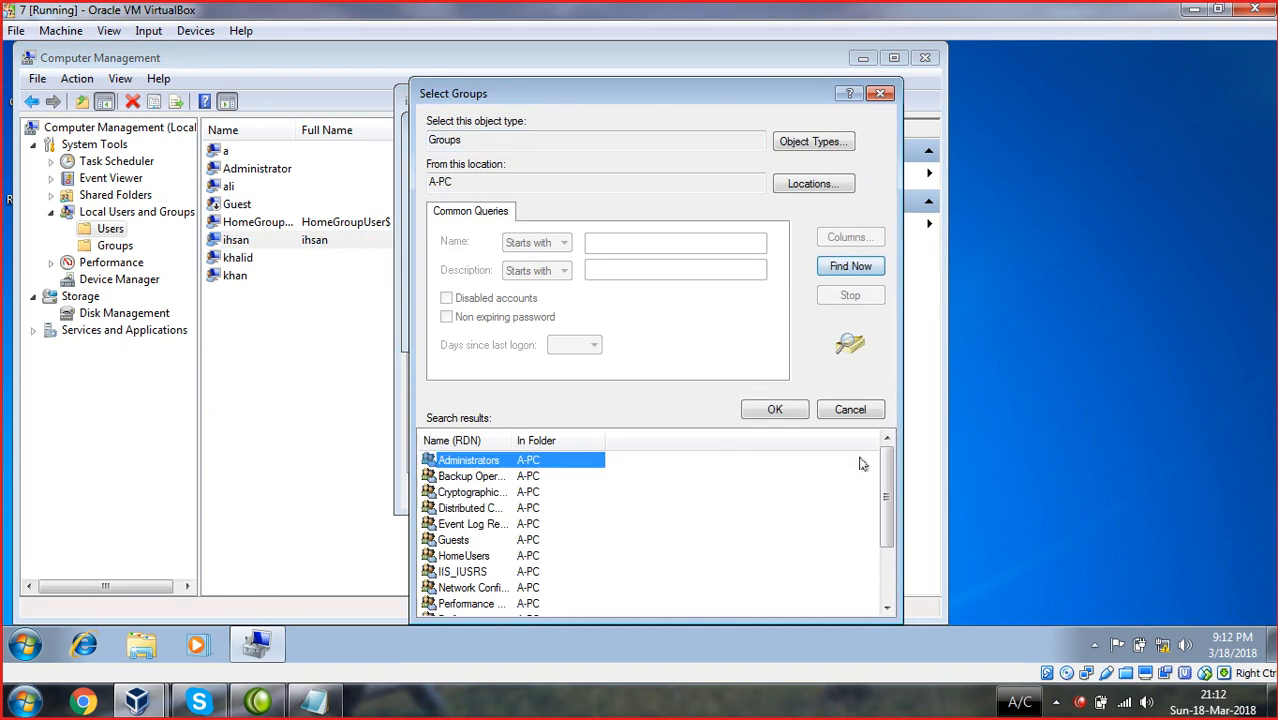
{"action": "mouse_move", "coordinate": [885, 463]}
{"action": "left_mouse_down"}
{"action": "mouse_move", "coordinate": [892, 552]}
{"action": "mouse_move", "coordinate": [896, 449]}
{"action": "left_mouse_up"}
{"action": "left_click", "coordinate": [776, 411]}
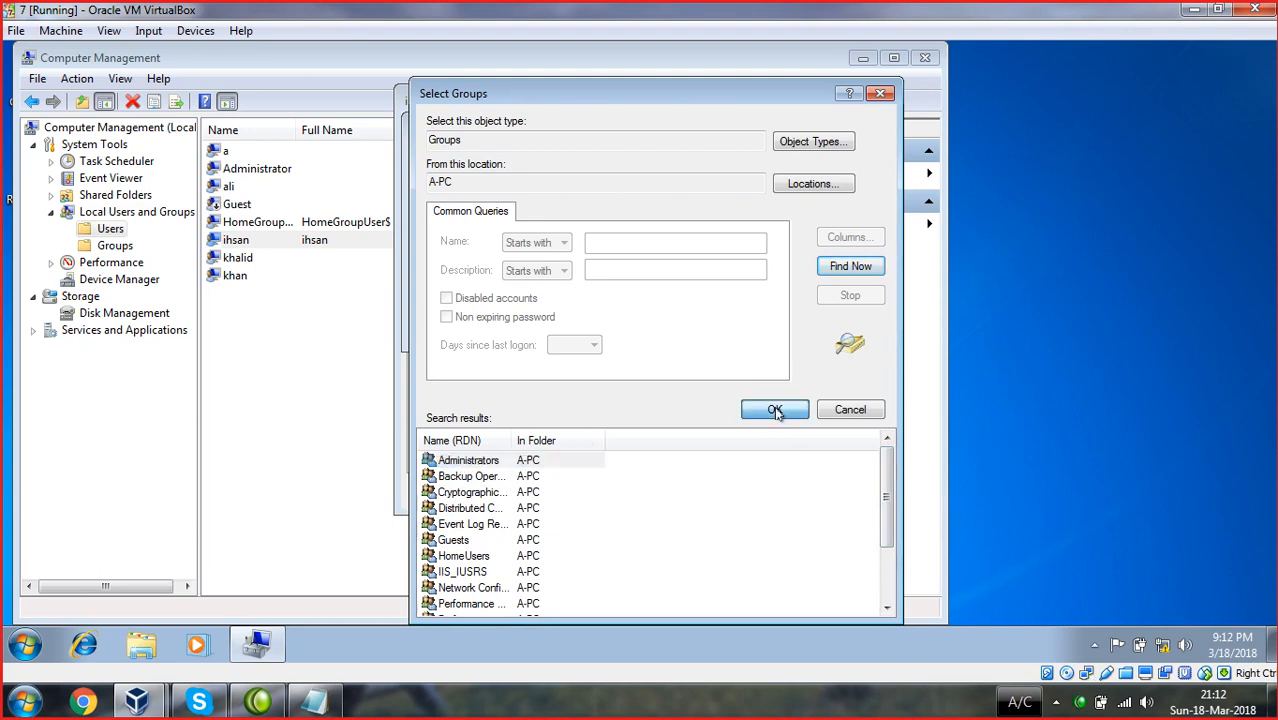
{"action": "left_click", "coordinate": [714, 327]}
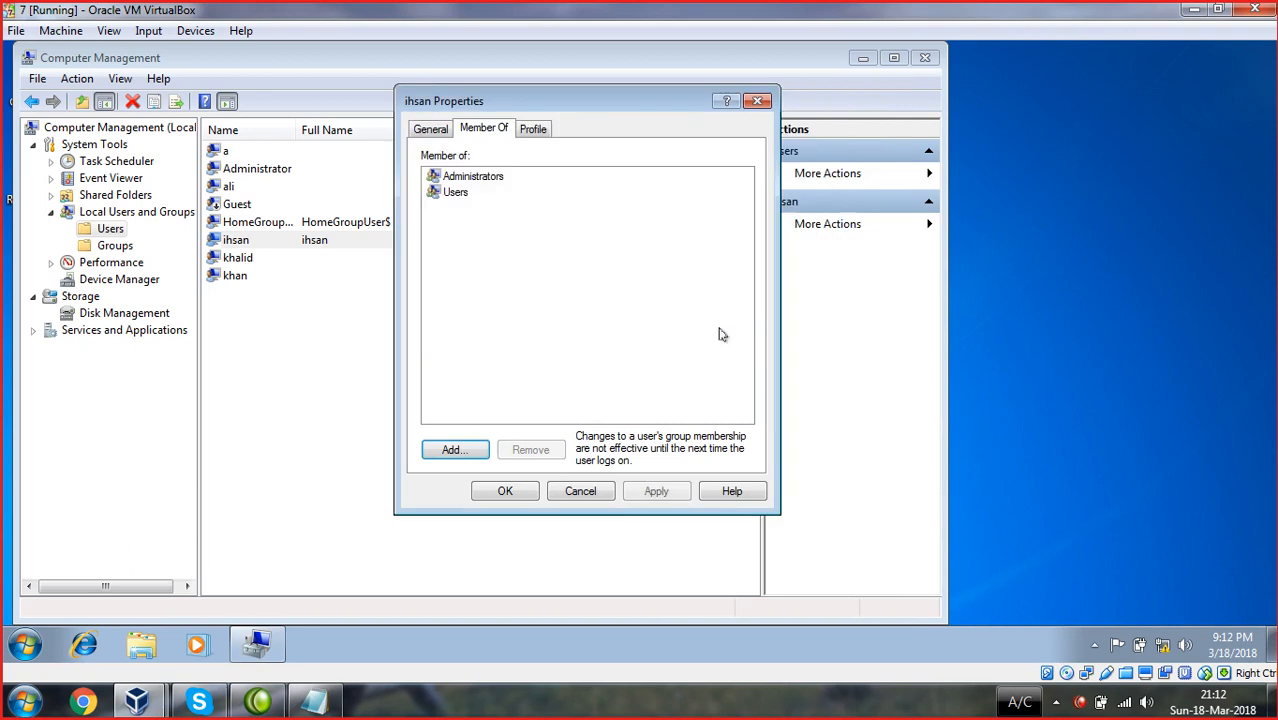
{"action": "left_click", "coordinate": [505, 491]}
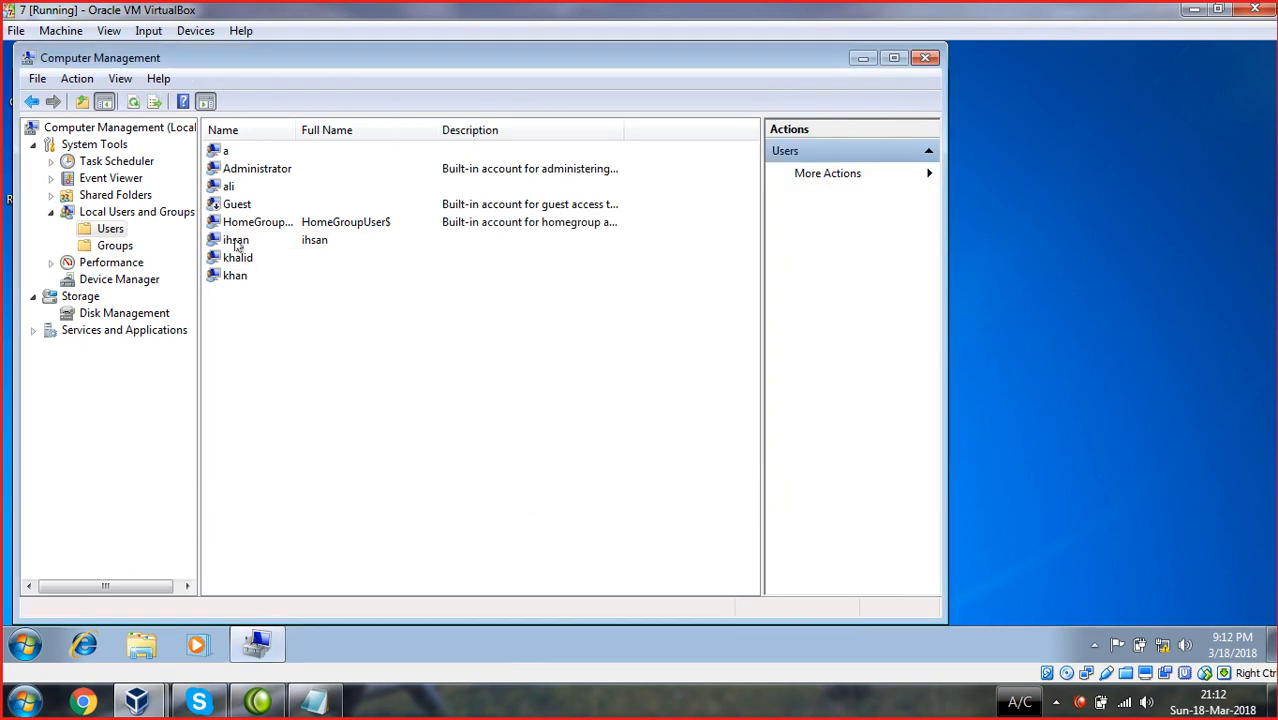
- Reopen the new user's properties and examine its Users and Administrators group memberships
{"action": "right_click", "coordinate": [237, 246]}
{"action": "left_click", "coordinate": [282, 362]}
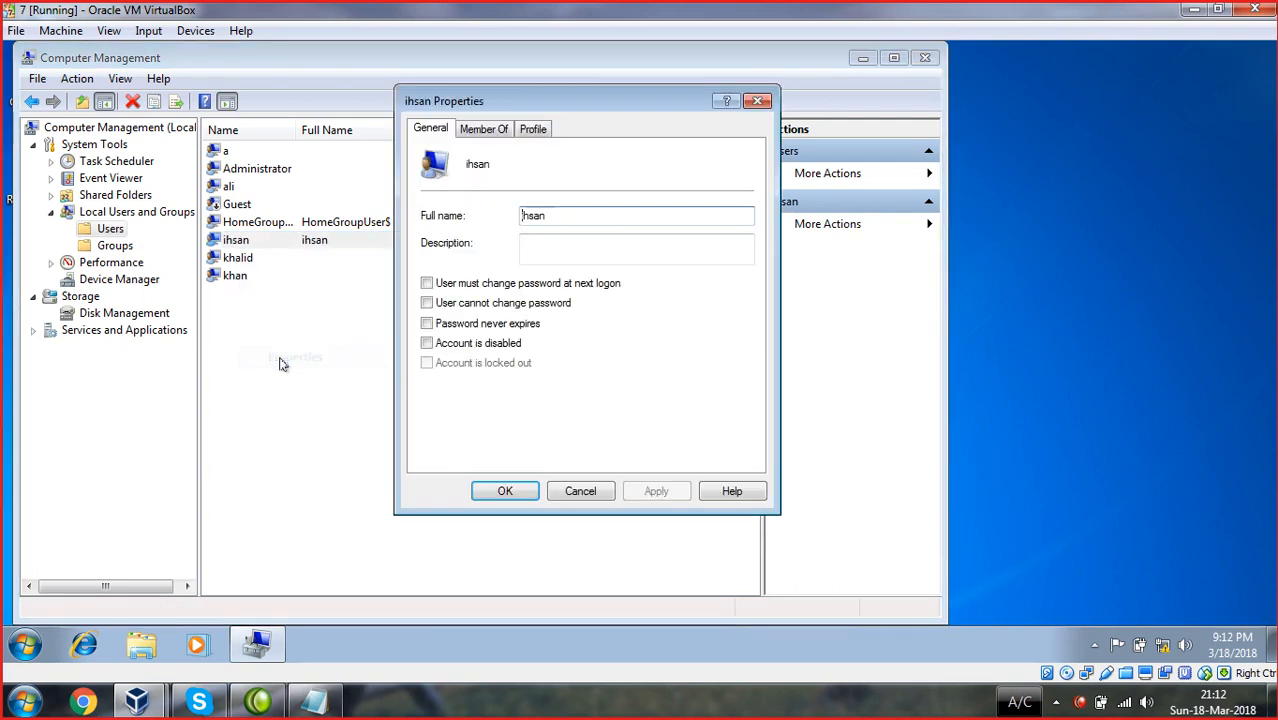
{"action": "left_click", "coordinate": [486, 130]}
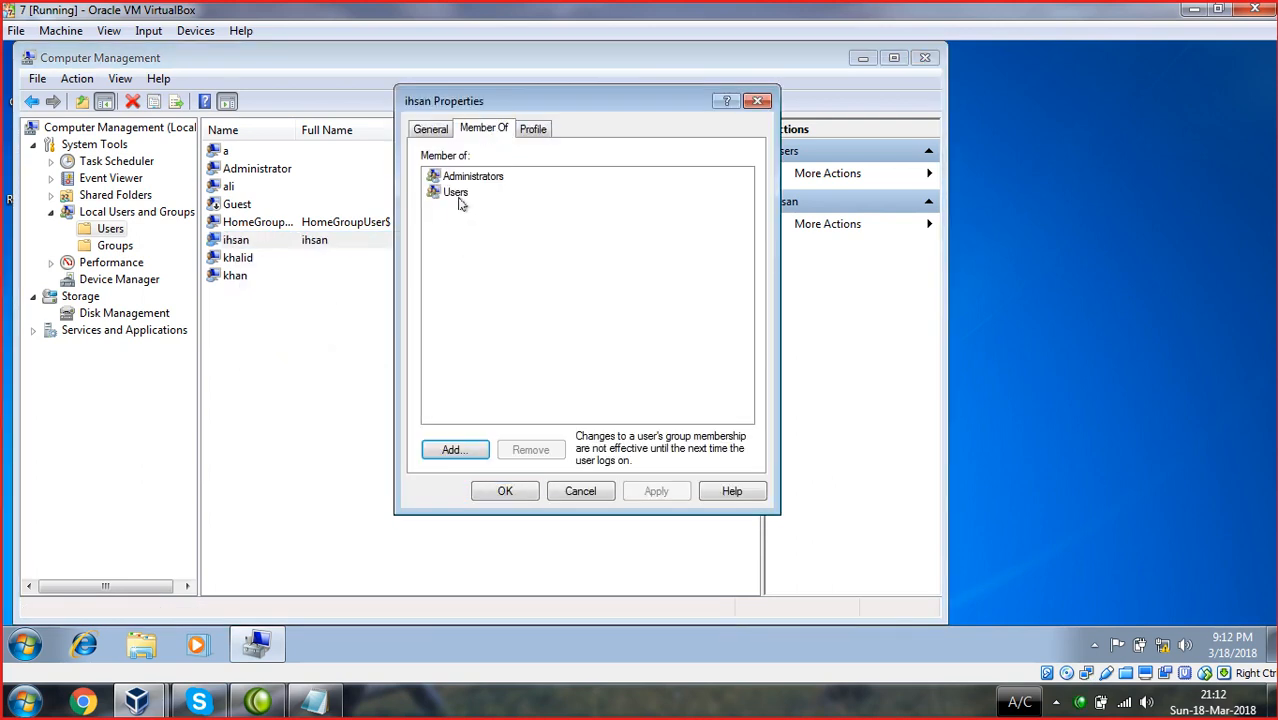
{"action": "left_click", "coordinate": [456, 193]}
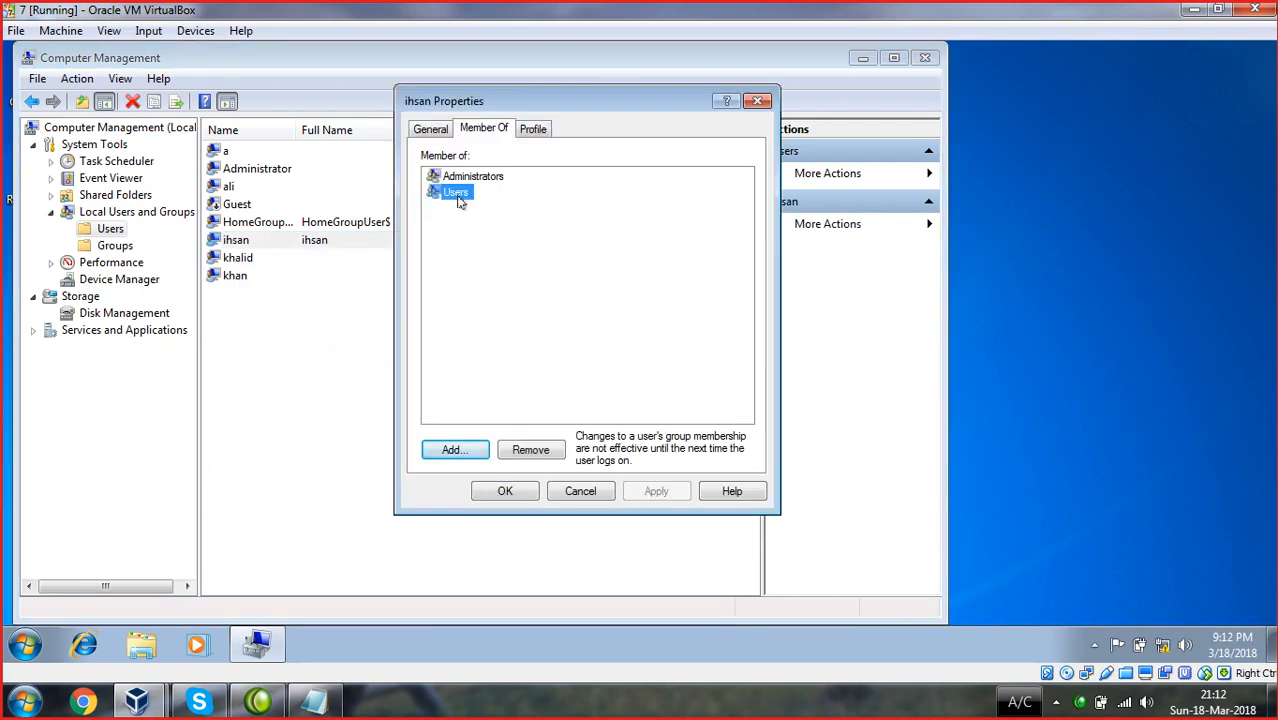
{"action": "left_click", "coordinate": [481, 230]}
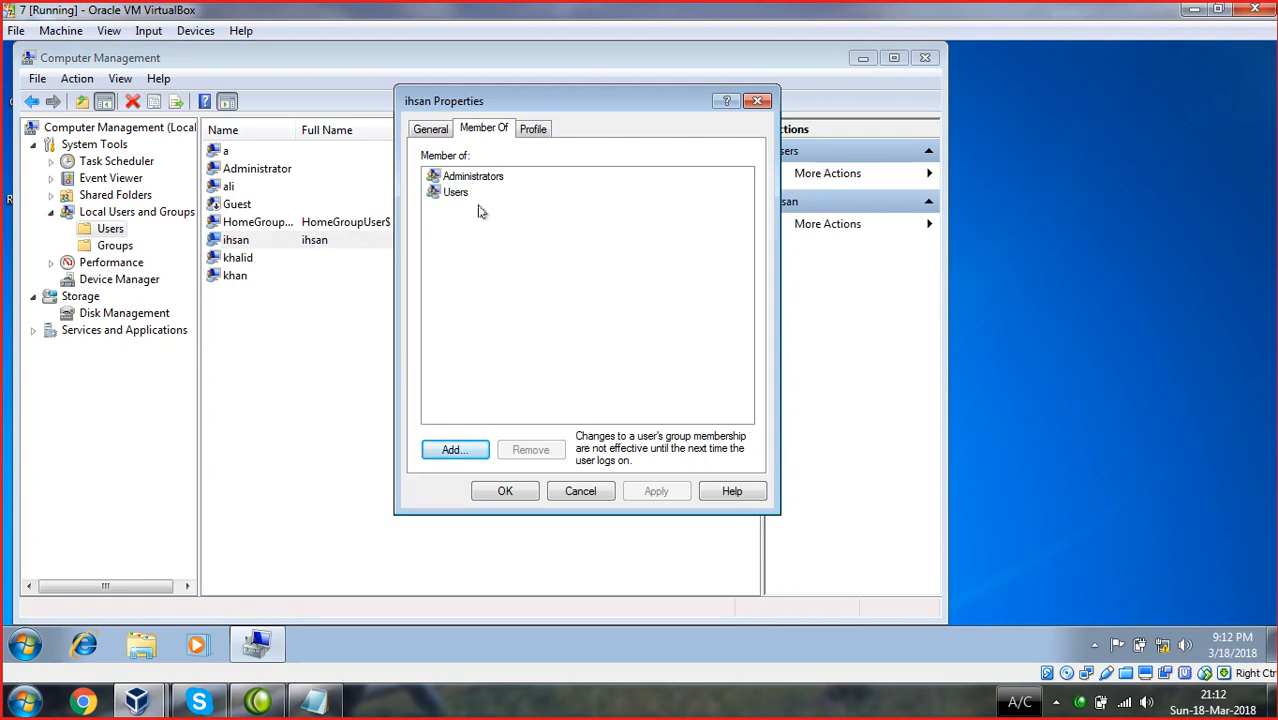
{"action": "left_click", "coordinate": [478, 180]}
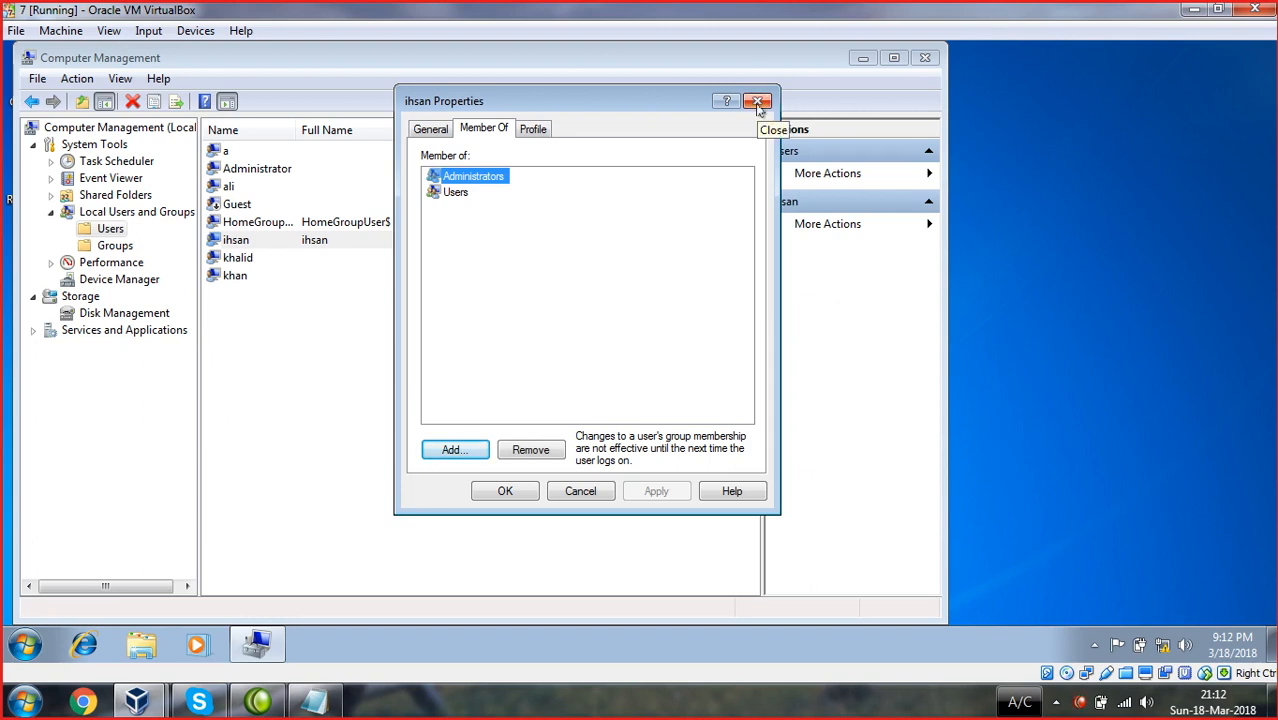
- View the advanced group selection for the new user, then close it and the account's properties without adding a group
{"action": "left_click", "coordinate": [455, 453]}
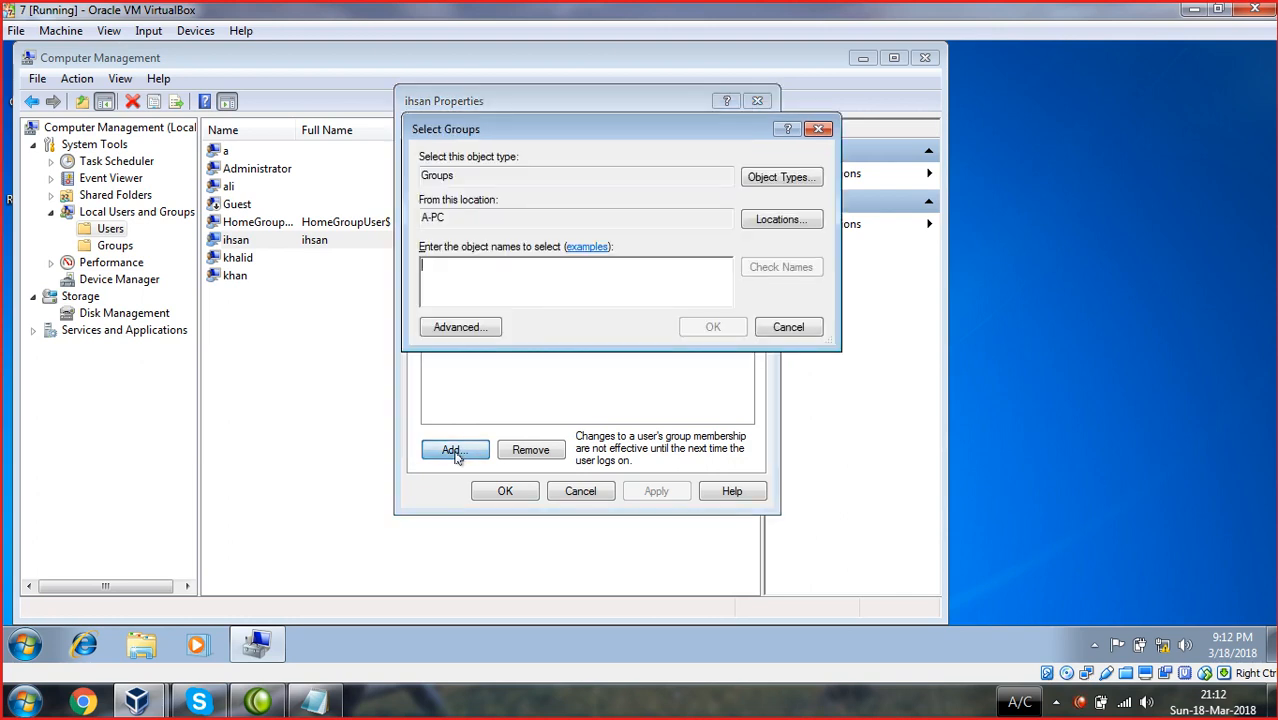
{"action": "left_click", "coordinate": [467, 334]}
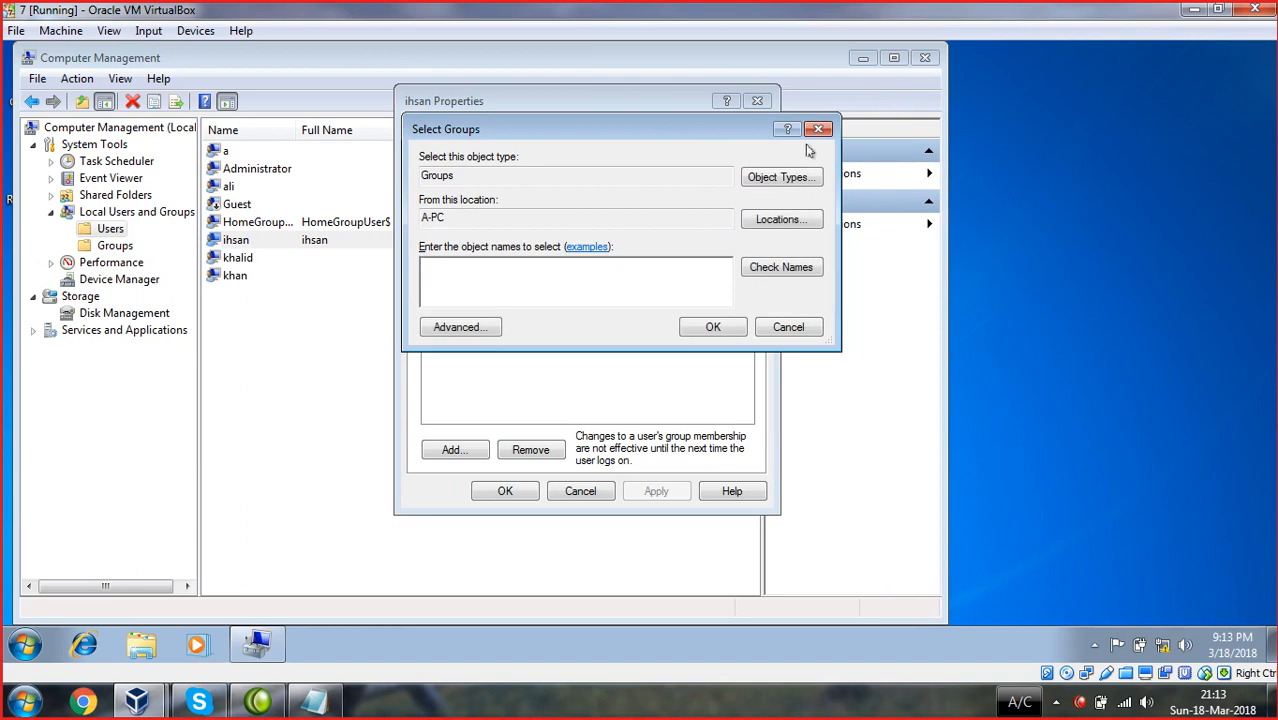
{"action": "left_click", "coordinate": [818, 129]}
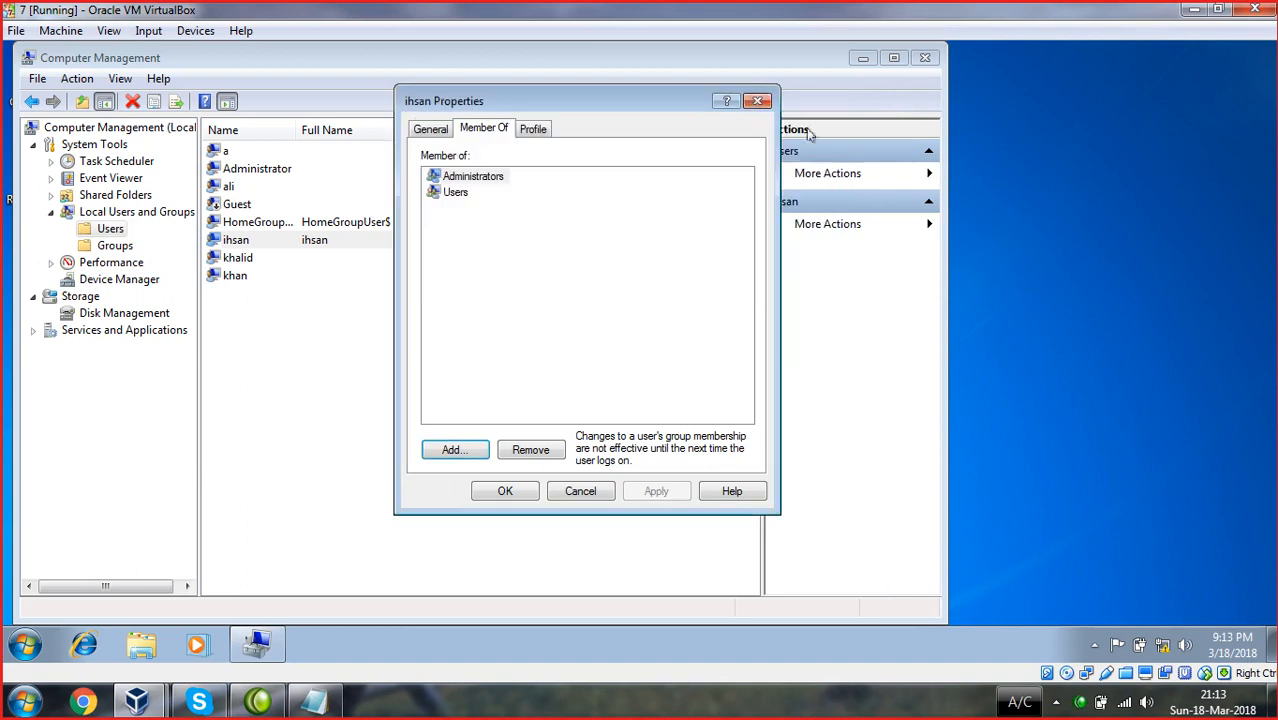
{"action": "left_click", "coordinate": [757, 102]}
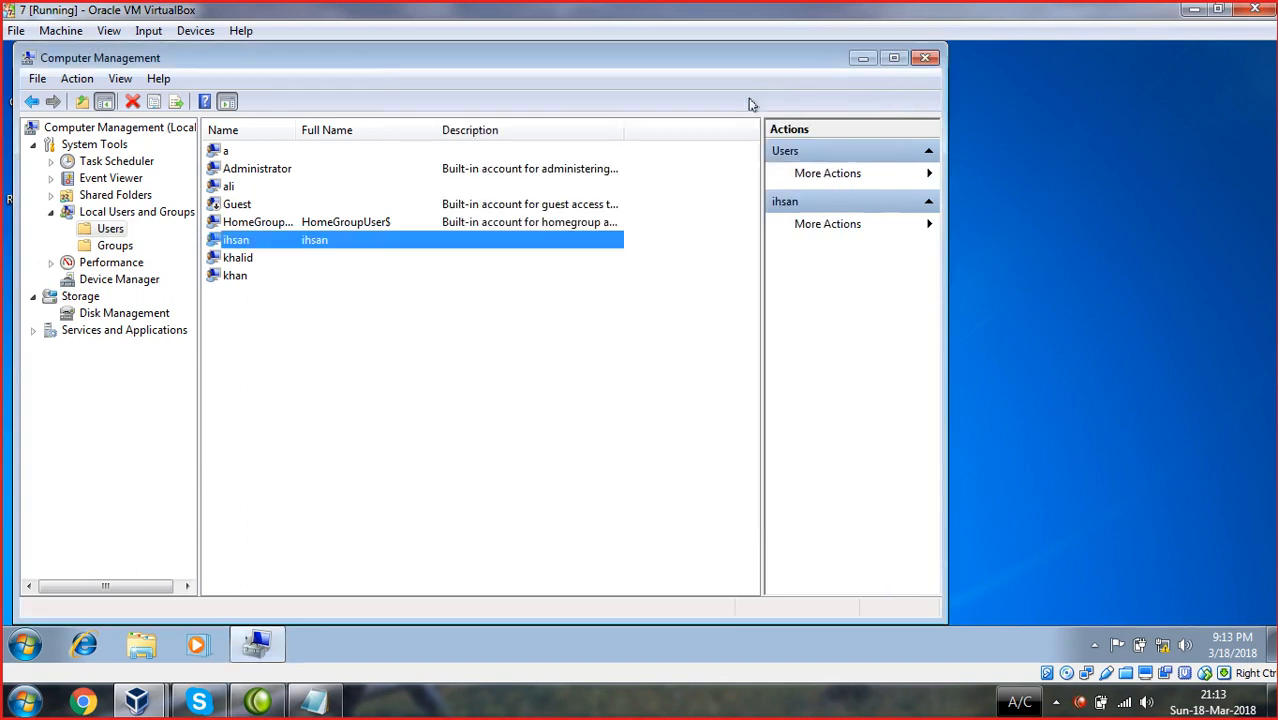
- Open the Remote Desktop Users group's properties from the local groups, dismissing the color scheme prompt without choosing an option
{"action": "left_click", "coordinate": [112, 245]}
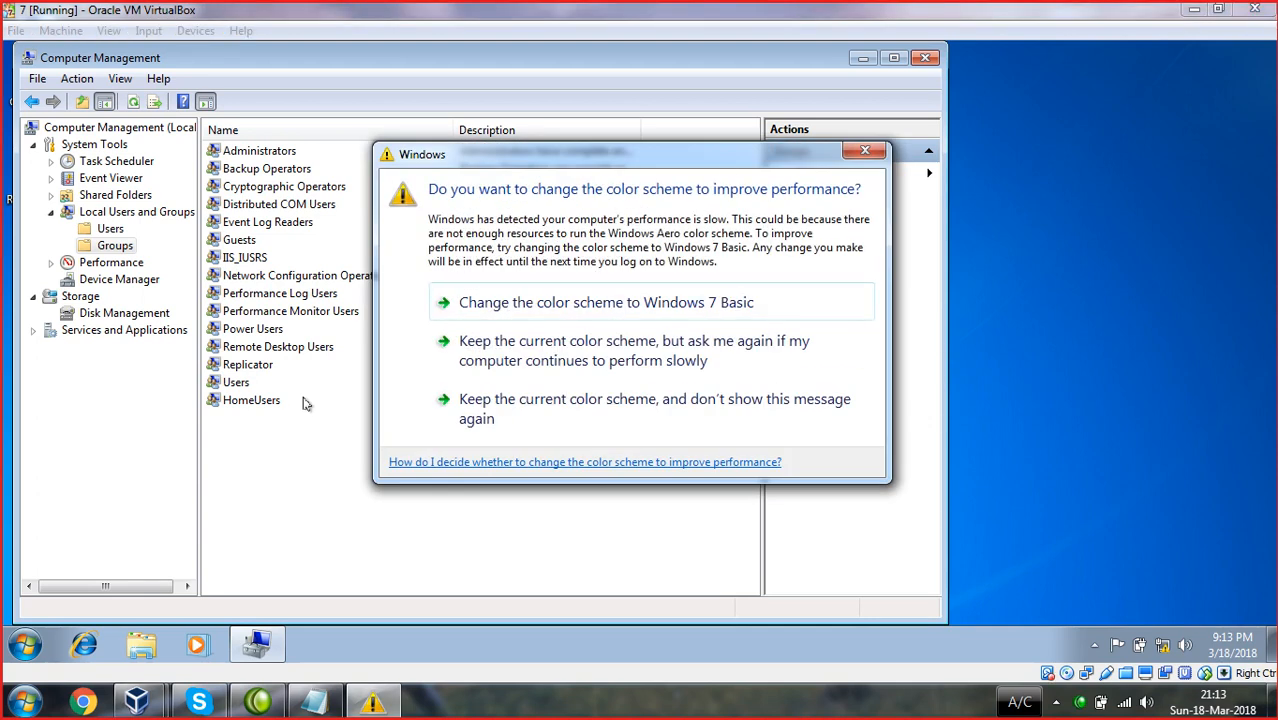
{"action": "left_click", "coordinate": [857, 154]}
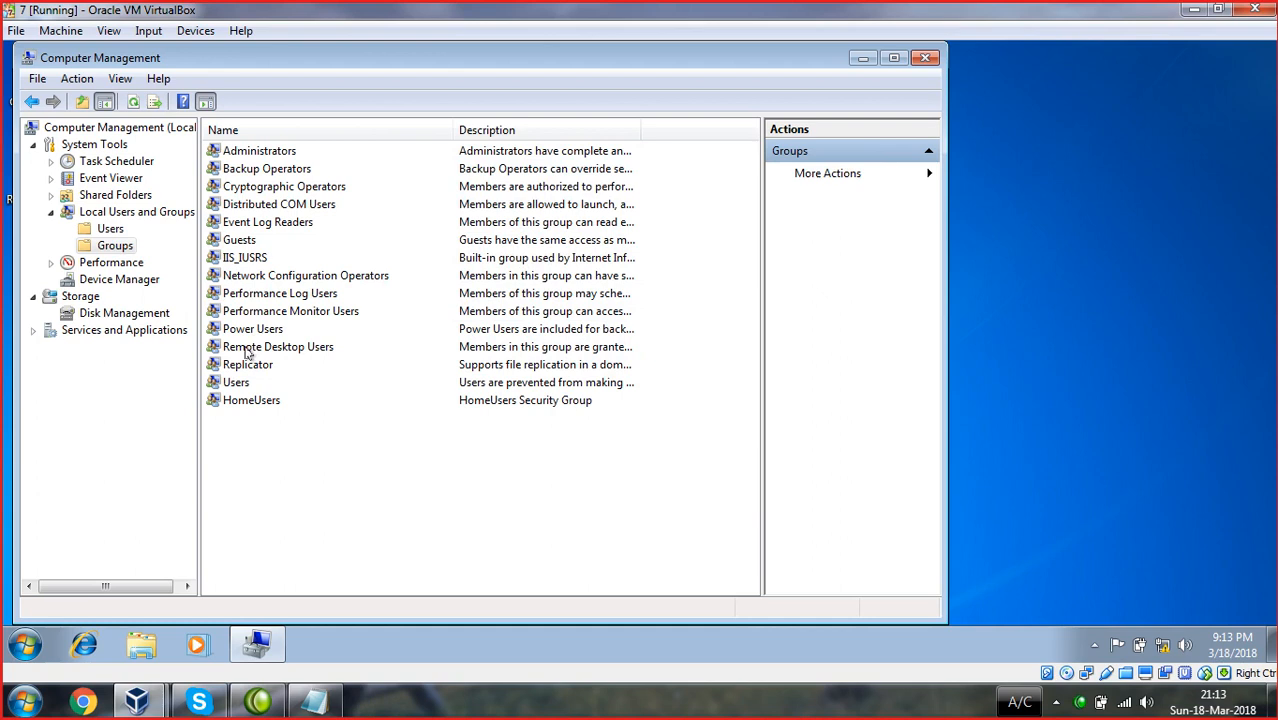
{"action": "left_click", "coordinate": [248, 350]}
{"action": "right_click", "coordinate": [248, 350]}
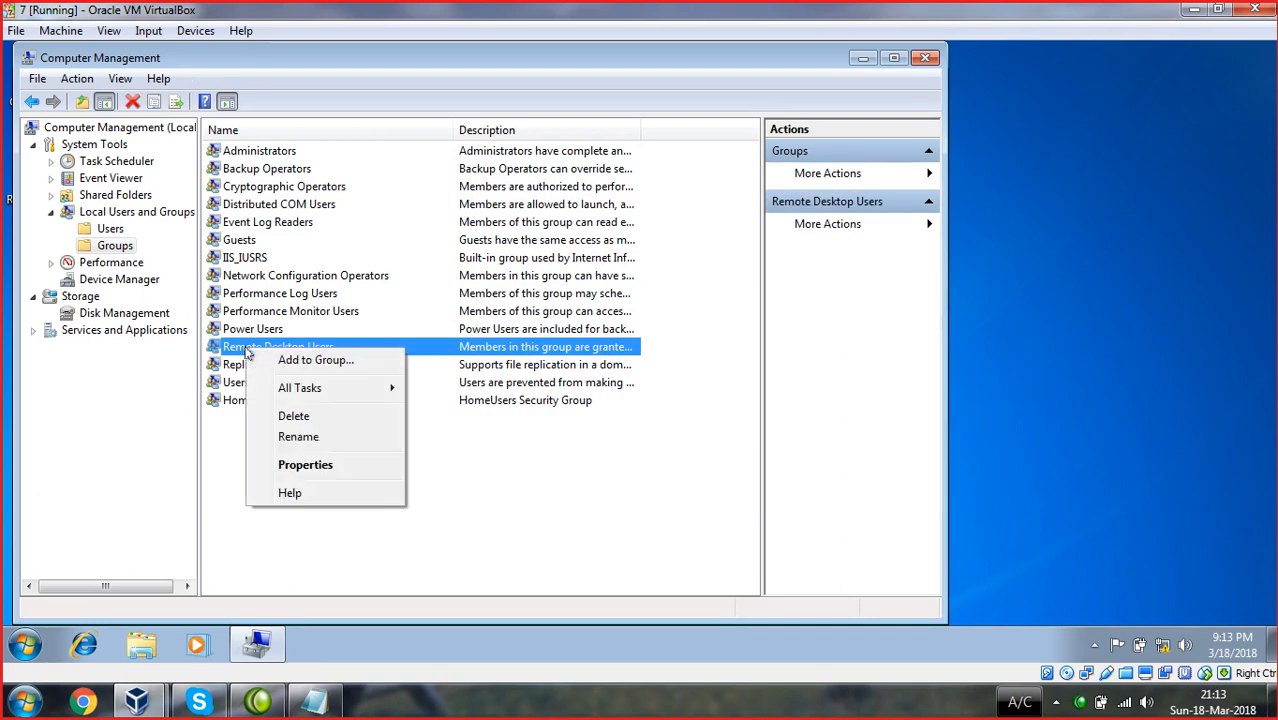
{"action": "left_click", "coordinate": [320, 465]}
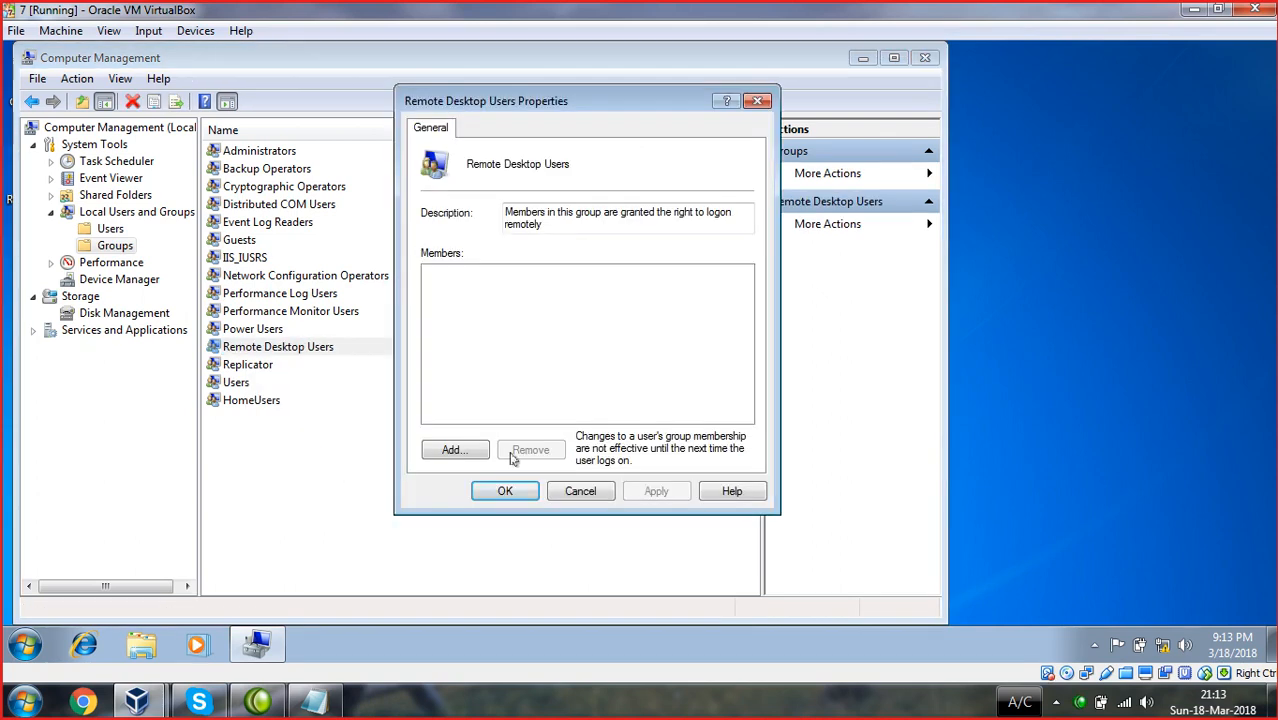
- Add an existing local user to Remote Desktop Users by entering the account name, and remove that member again
{"action": "left_click", "coordinate": [462, 452]}
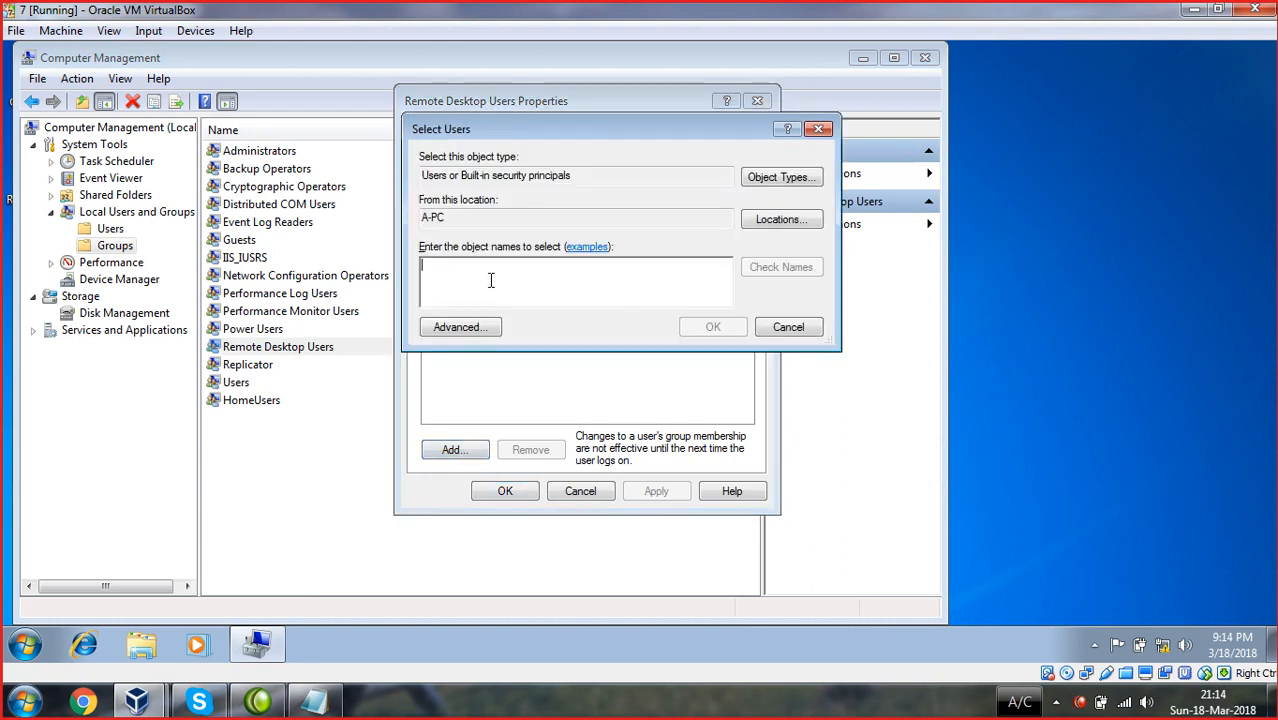
{"action": "type", "text": "ali"}
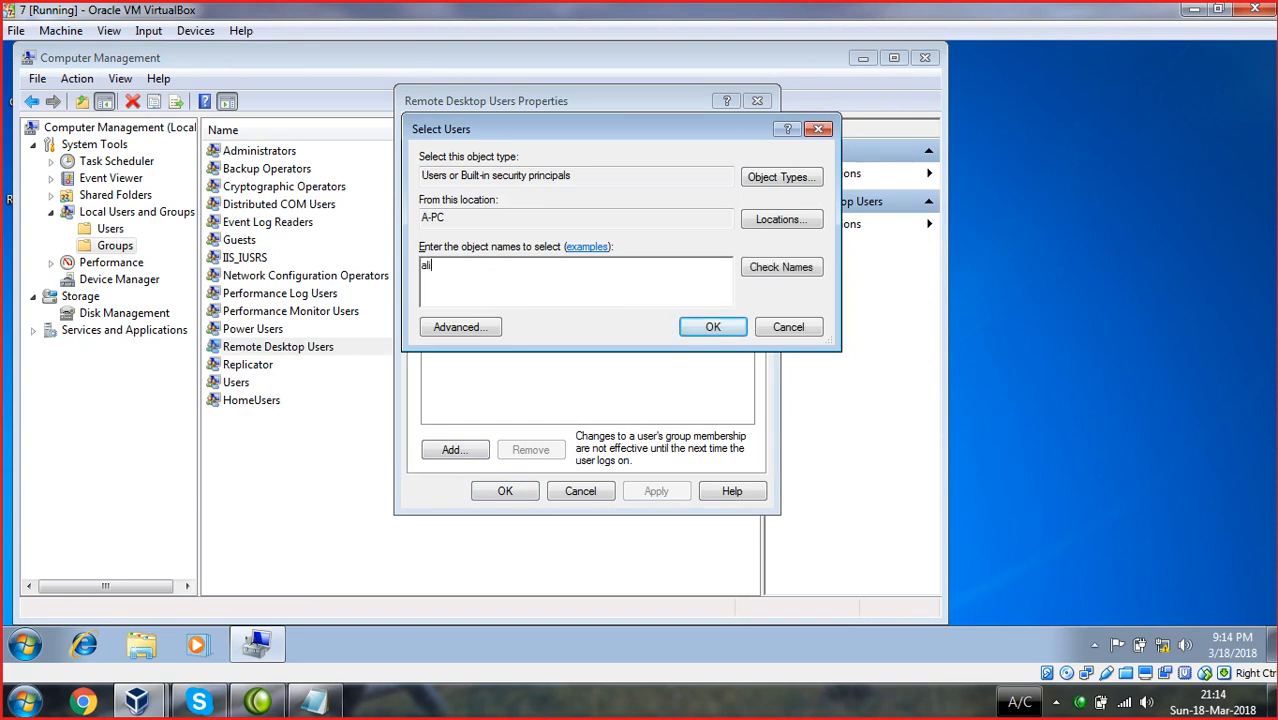
{"action": "key", "text": "Return"}
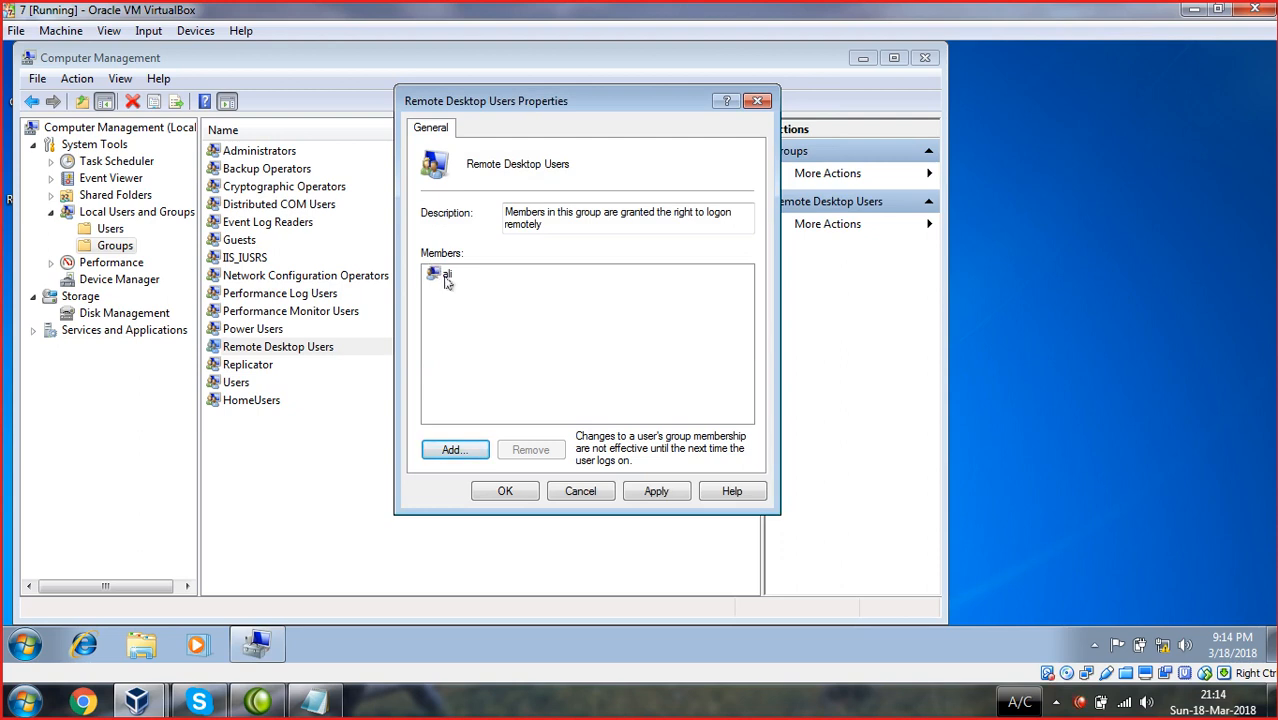
{"action": "left_click", "coordinate": [446, 280]}
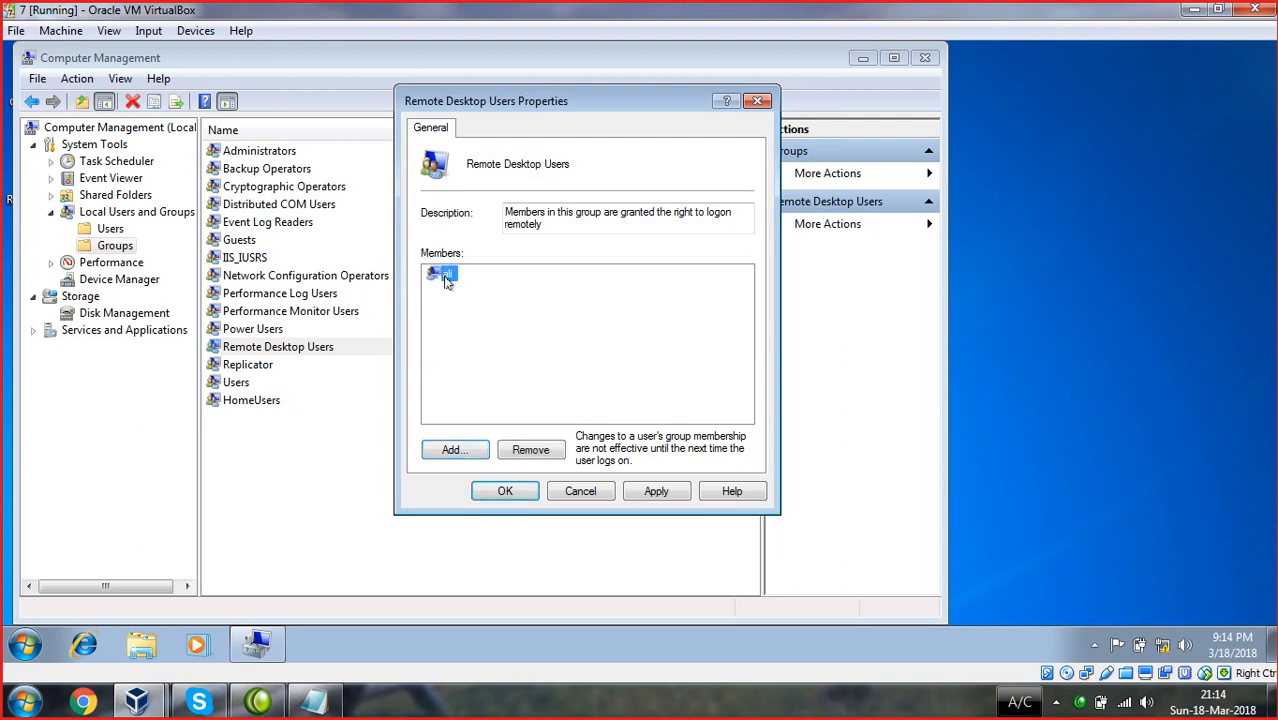
{"action": "left_click", "coordinate": [538, 452]}
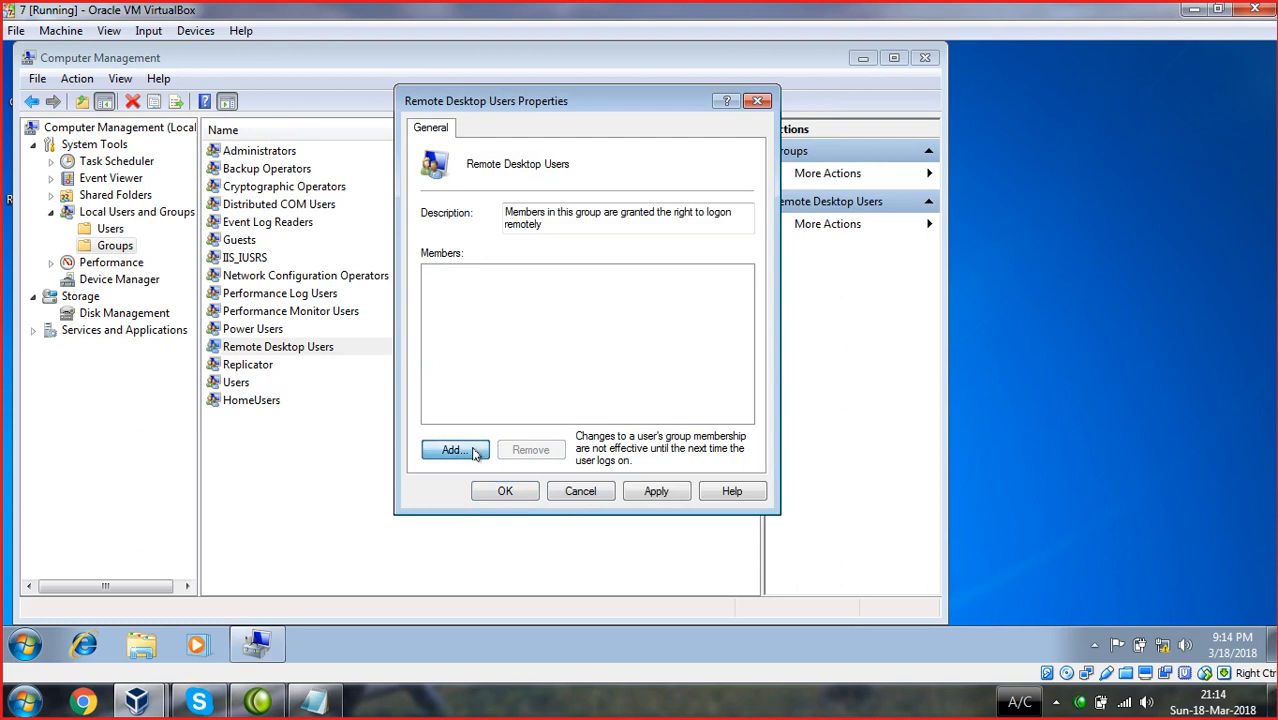
- Add an existing local user to the Remote Desktop Users group through the advanced user search, and save the membership
{"action": "left_click", "coordinate": [476, 452]}
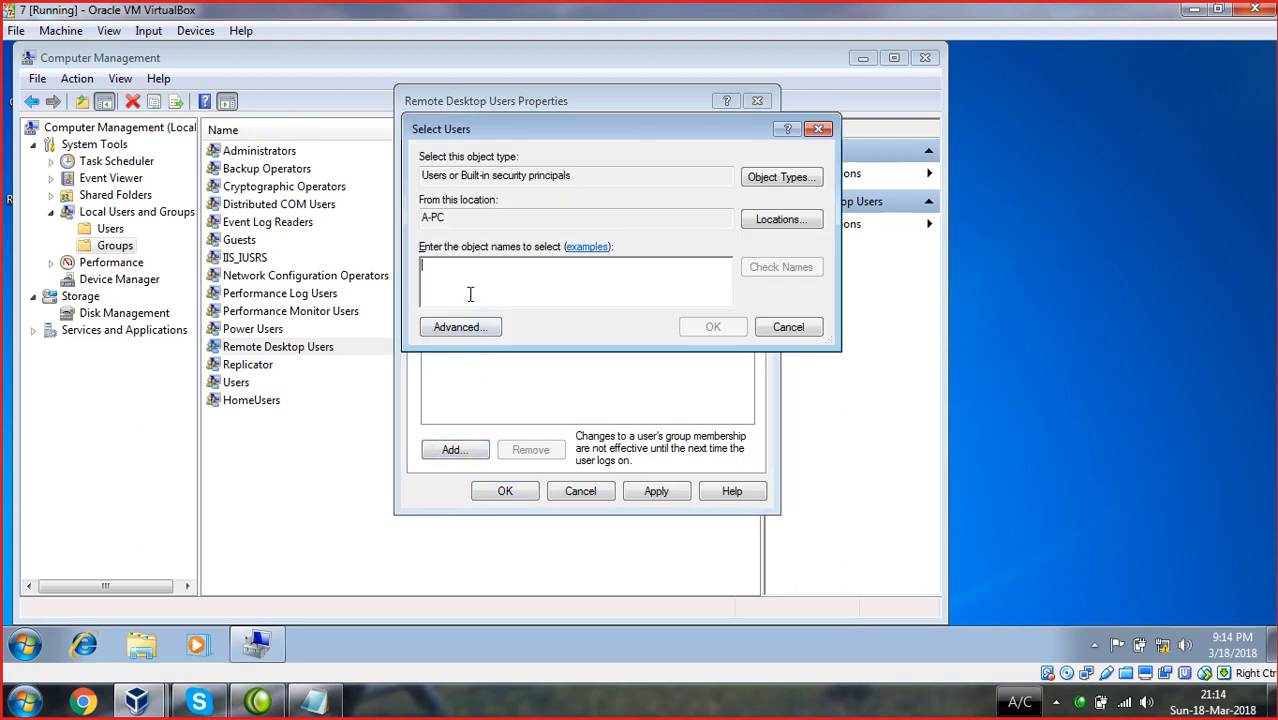
{"action": "type", "text": "khan"}
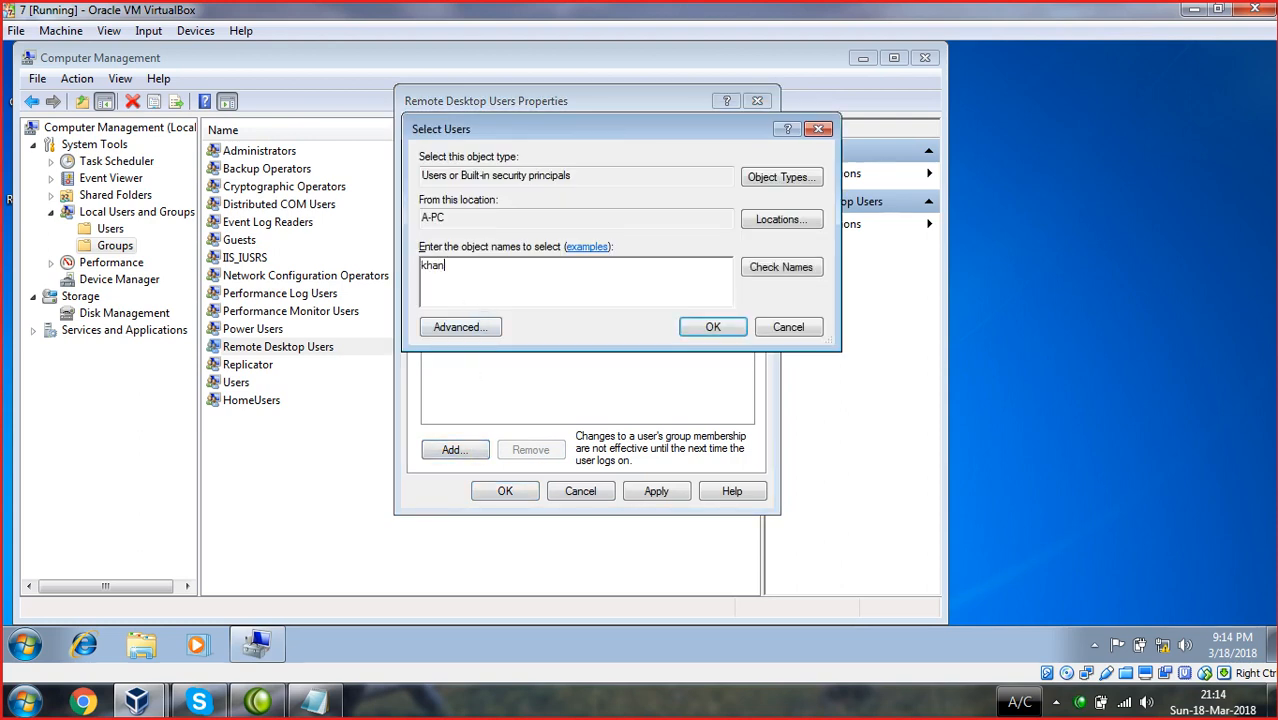
{"action": "left_click", "coordinate": [797, 269]}
{"action": "key", "text": "BackSpace"}
{"action": "left_click", "coordinate": [474, 326]}
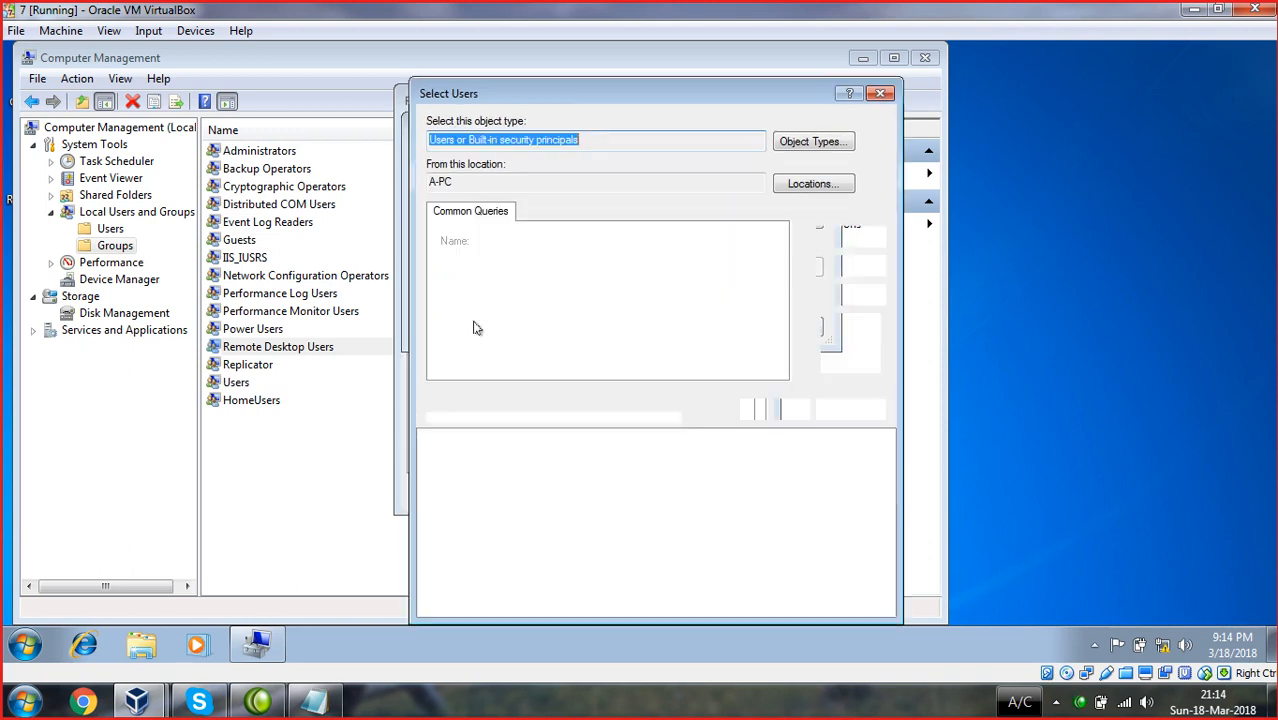
{"action": "left_click", "coordinate": [872, 266]}
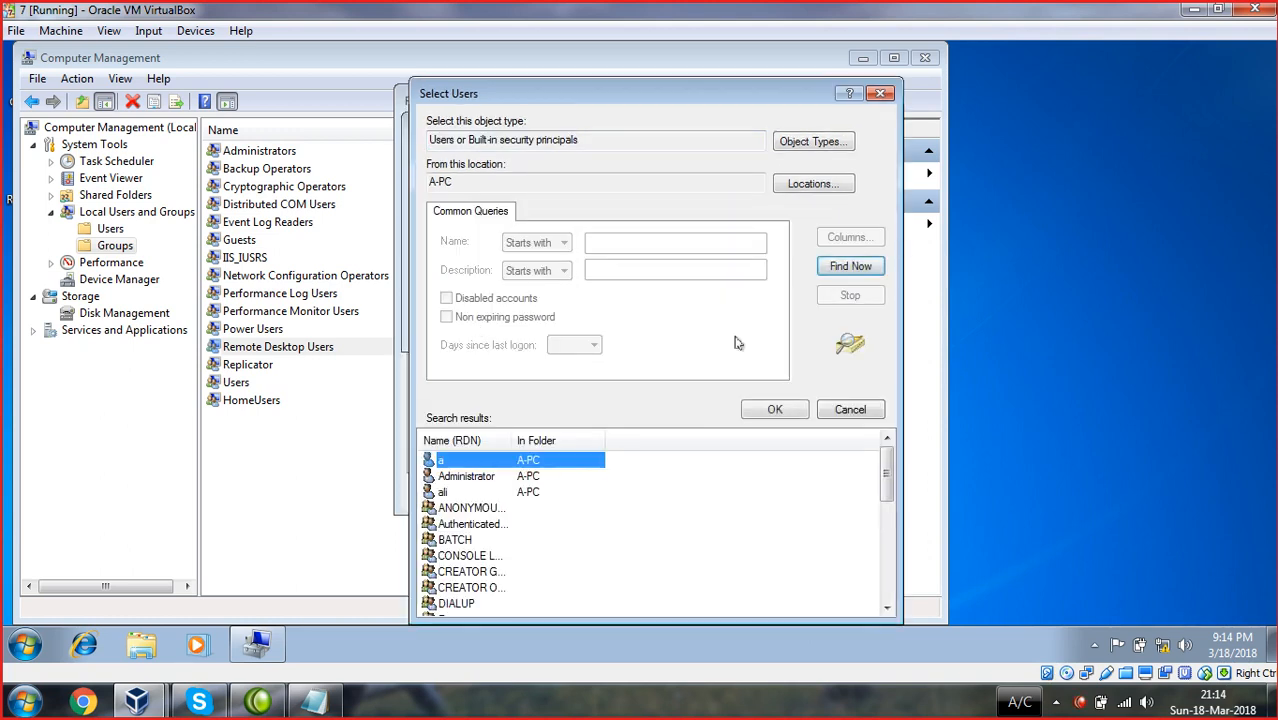
{"action": "mouse_move", "coordinate": [887, 468]}
{"action": "left_mouse_down"}
{"action": "mouse_move", "coordinate": [888, 576]}
{"action": "mouse_move", "coordinate": [906, 455]}
{"action": "left_mouse_up"}
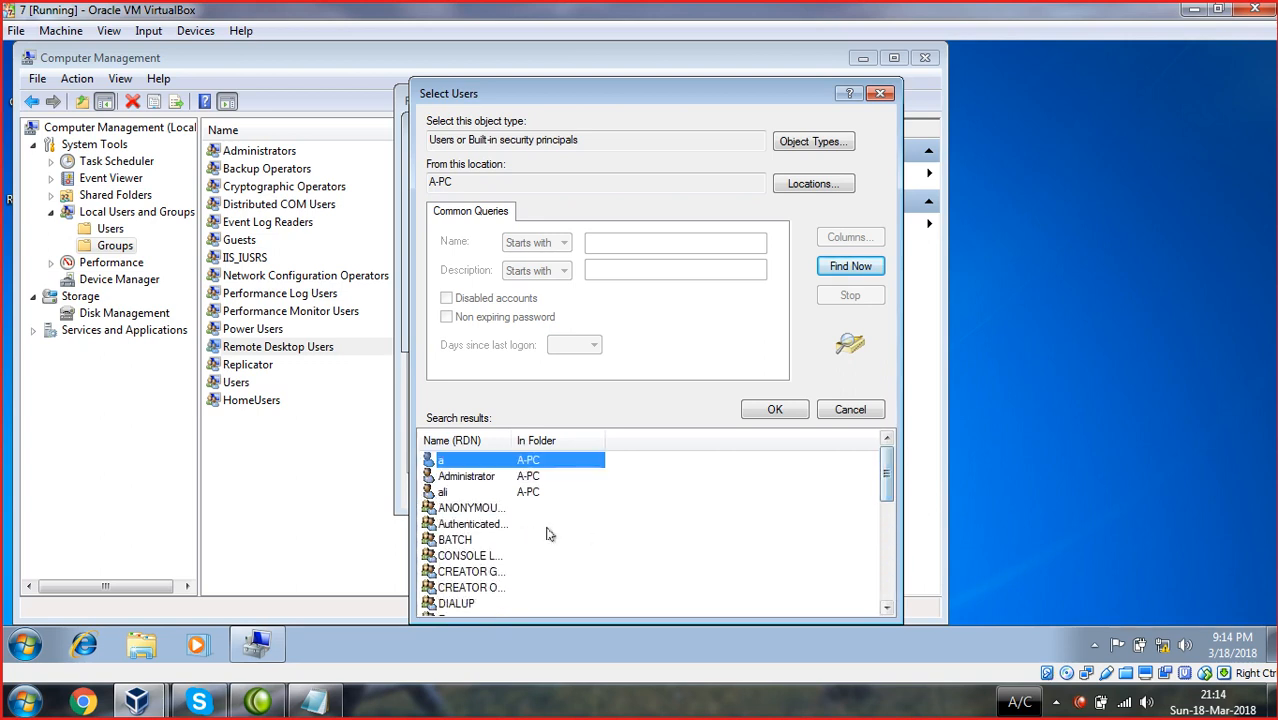
{"action": "left_click", "coordinate": [446, 493]}
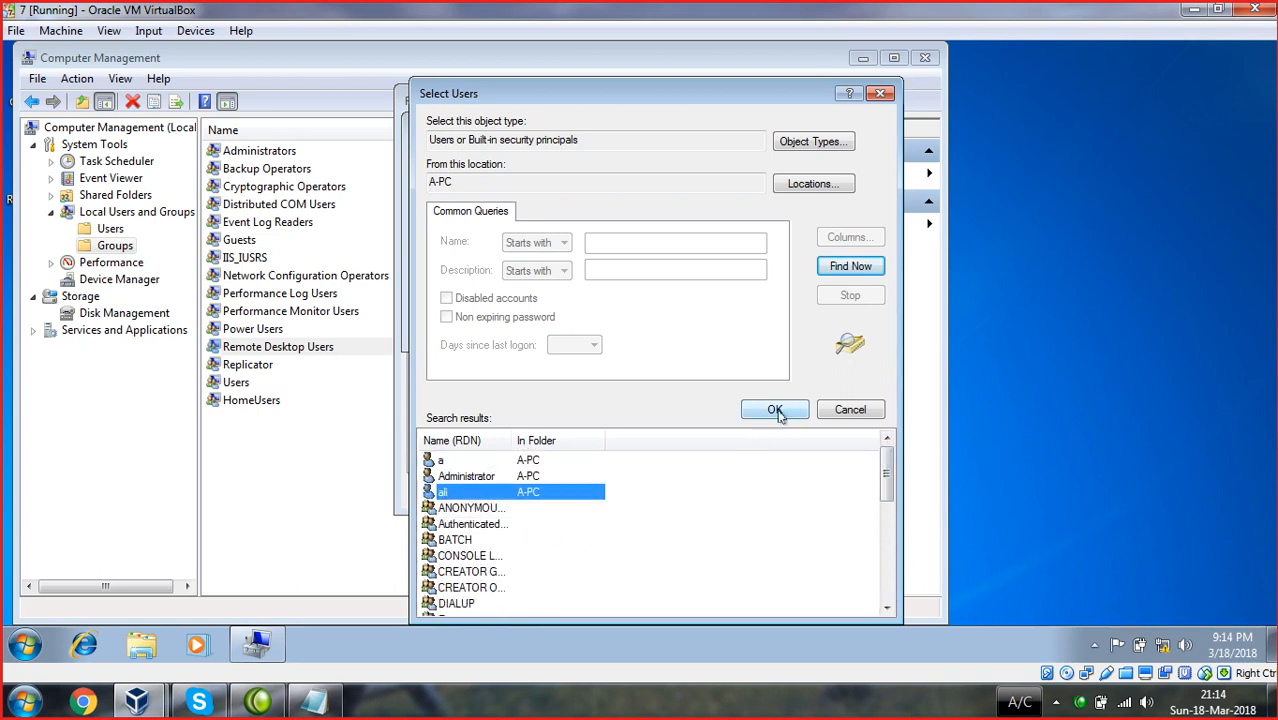
{"action": "left_click", "coordinate": [775, 409]}
{"action": "left_click", "coordinate": [712, 330]}
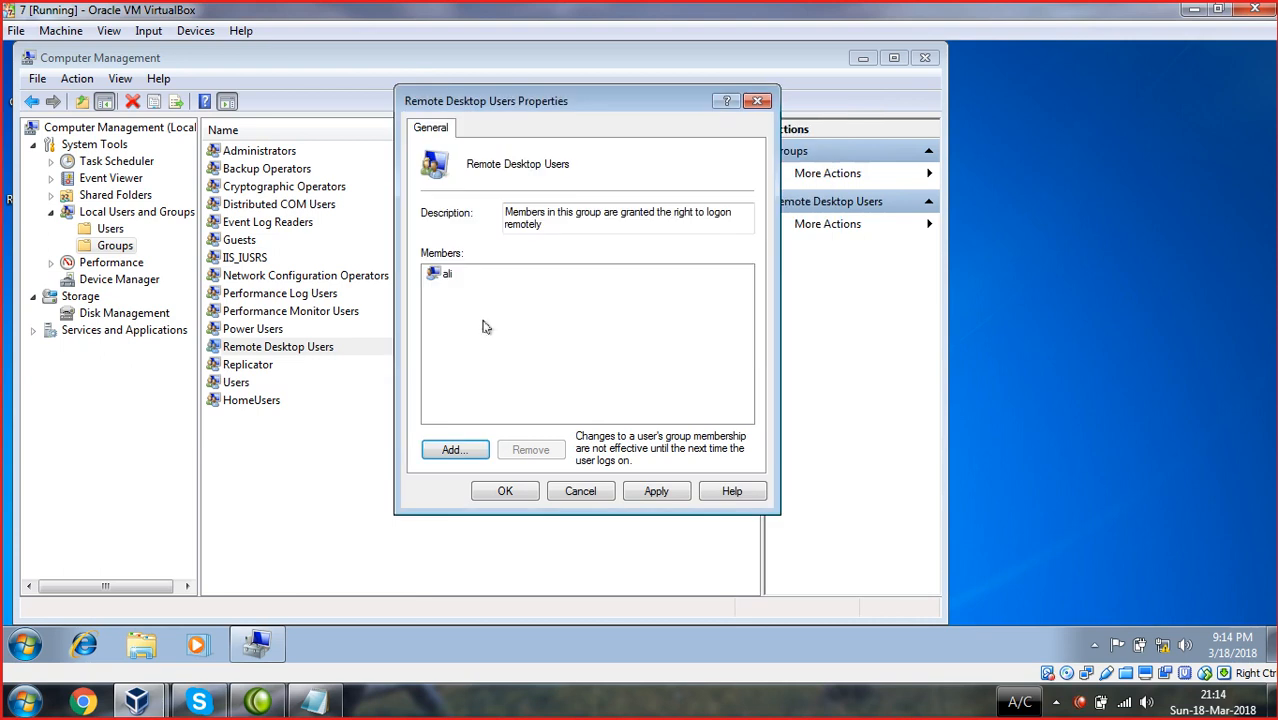
{"action": "left_click", "coordinate": [656, 491]}
{"action": "left_click", "coordinate": [502, 494]}
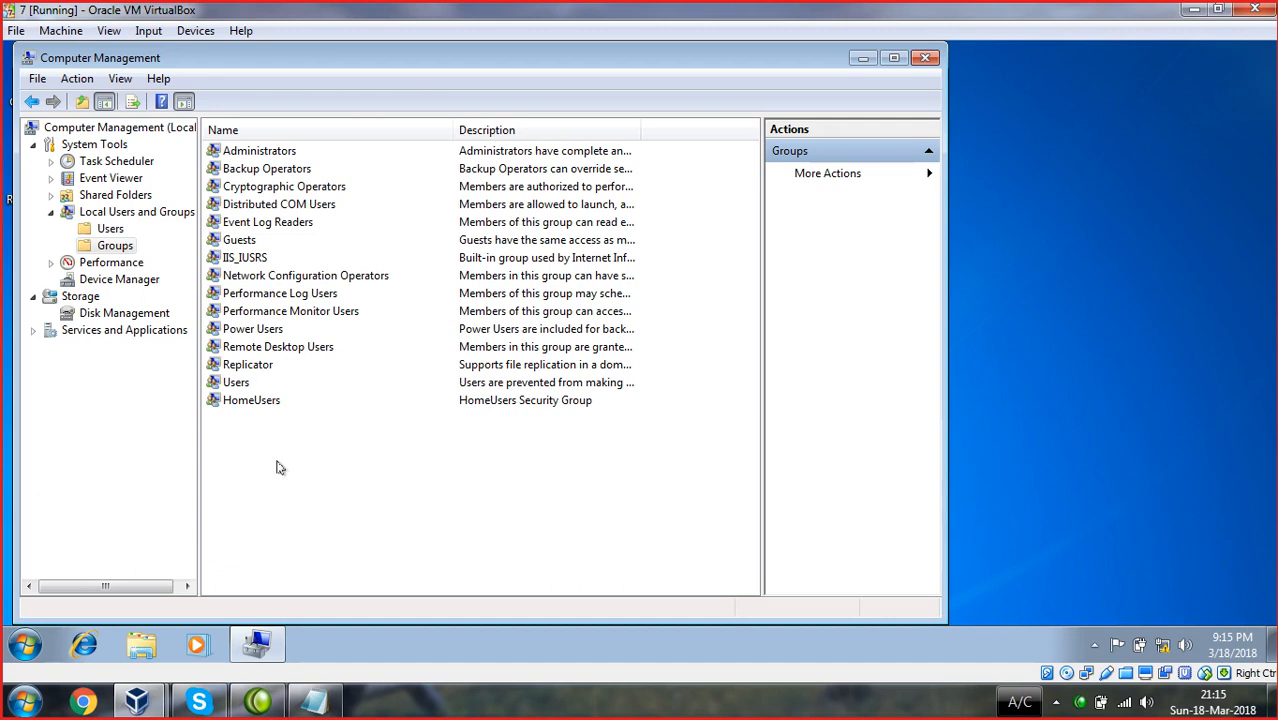
{"action": "key", "text": "super+r"}
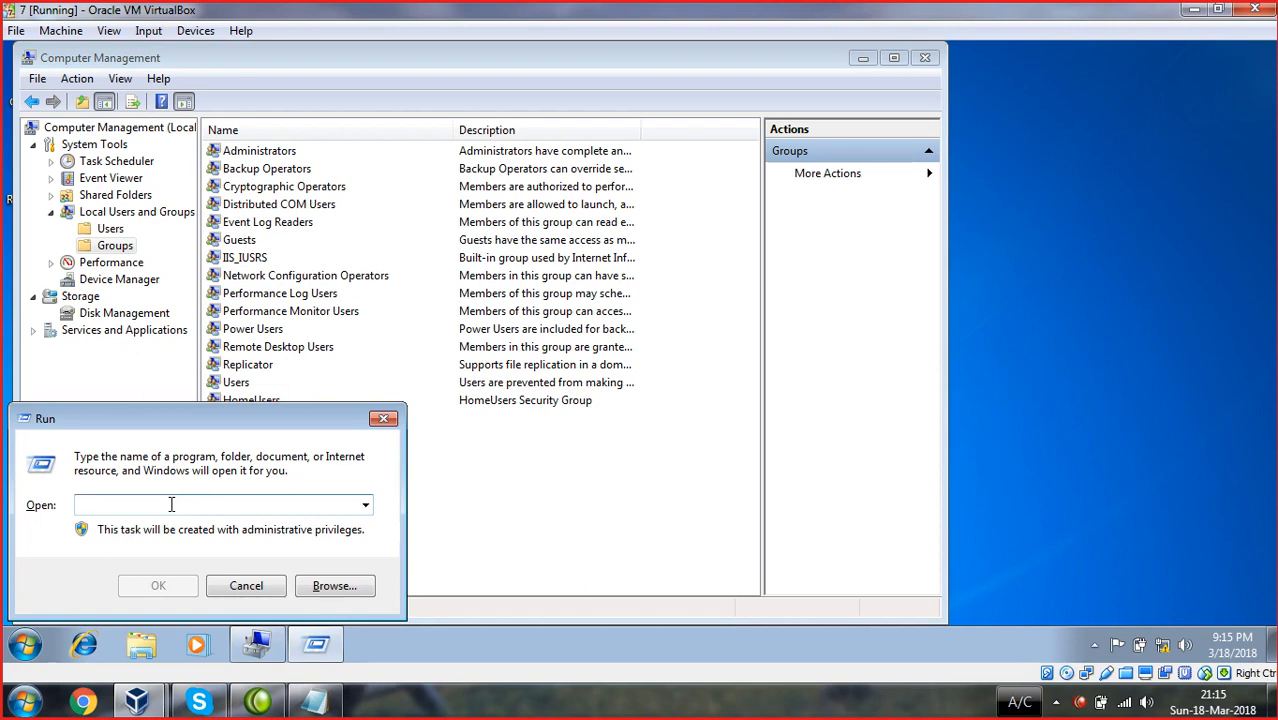
{"action": "left_click", "coordinate": [383, 419]}
{"action": "left_click_drag", "start_coordinate": [785, 64], "coordinate": [848, 70]}
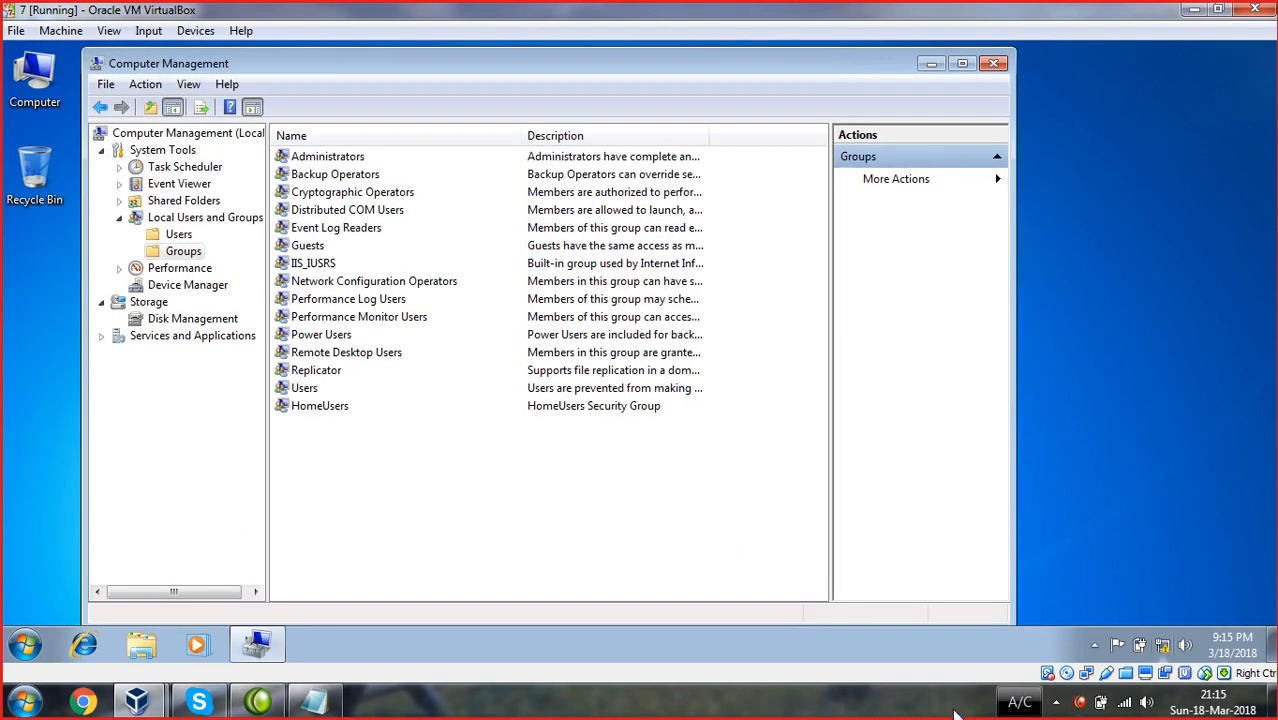
{"action": "left_click", "coordinate": [913, 715]}
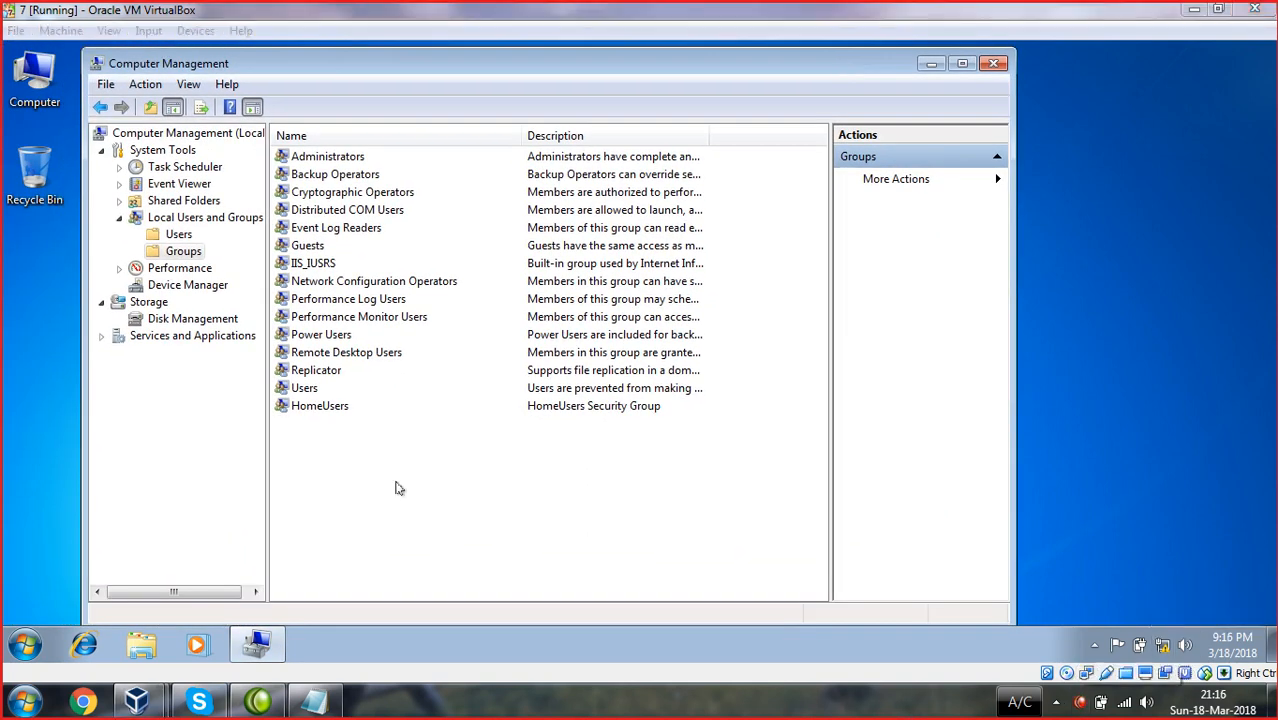
{"action": "left_click", "coordinate": [18, 654]}
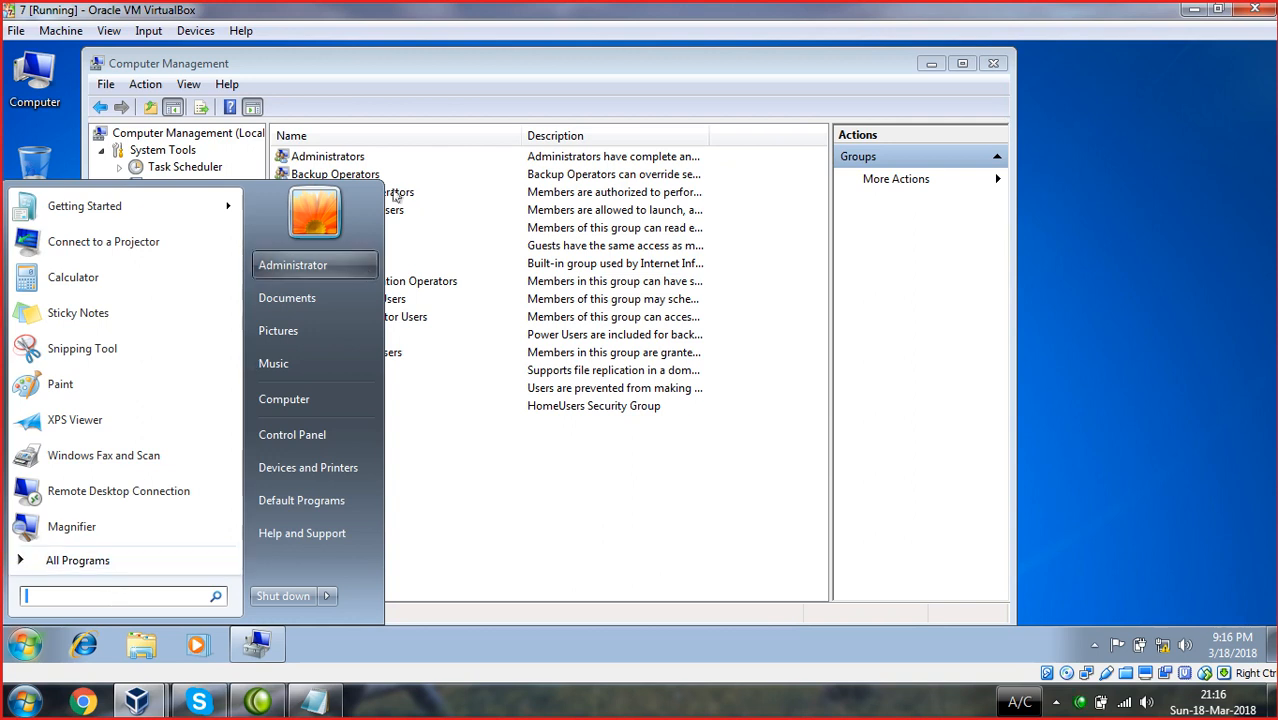
{"action": "left_click", "coordinate": [468, 308]}
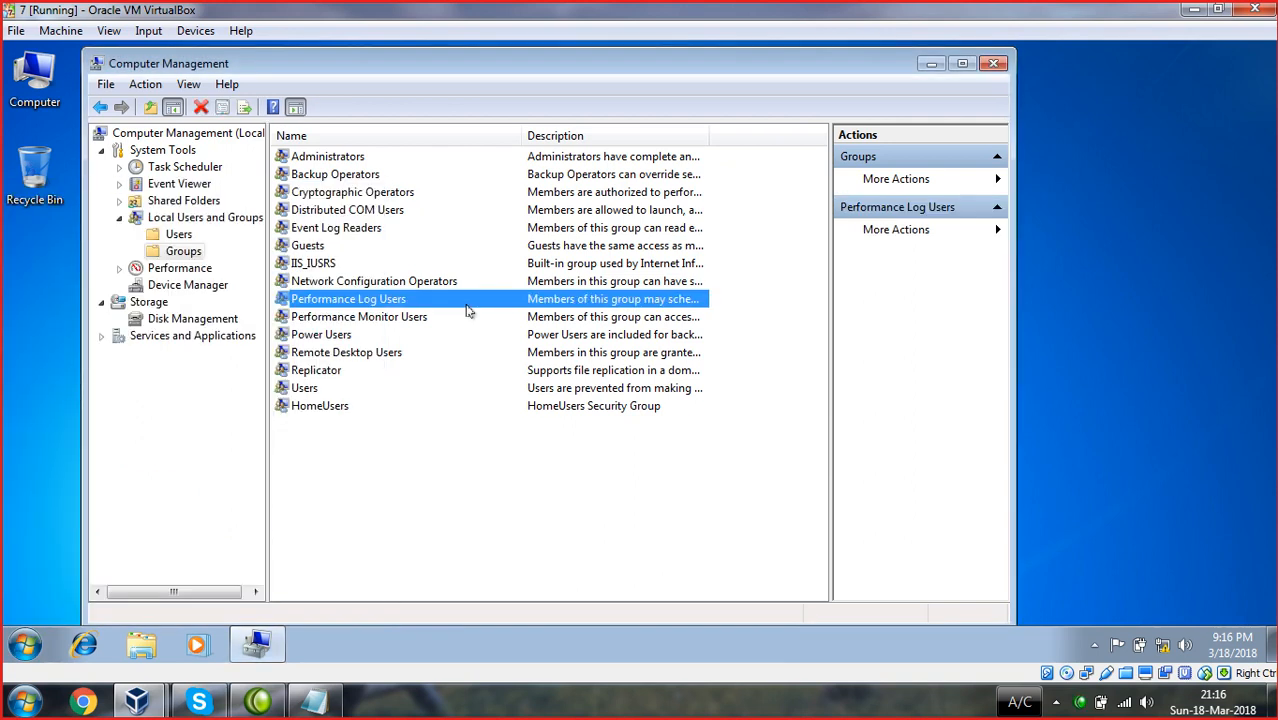
- Switch to Notepad on the host and write the command "net lokalgroup pakistan /add"
{"action": "left_click", "coordinate": [315, 700]}
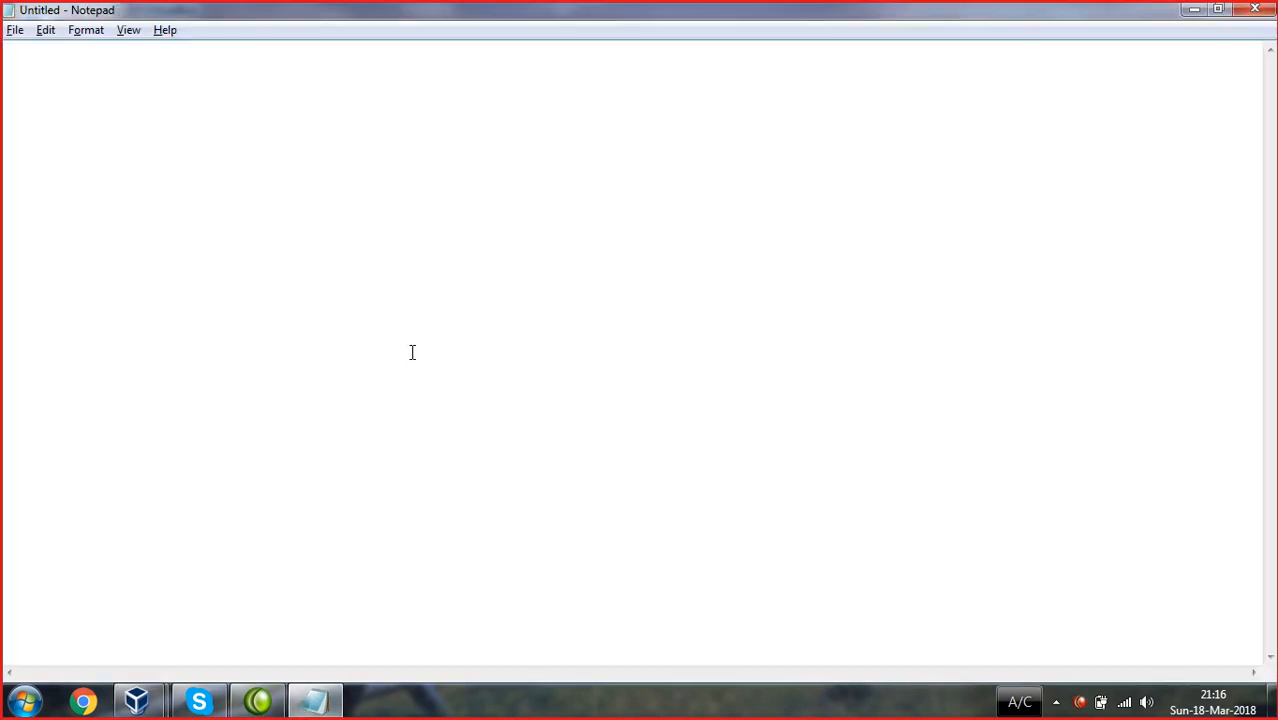
{"action": "type", "text": "net l"}
{"action": "type", "text": "og"}
{"action": "key", "text": "BackSpace"}
{"action": "type", "text": "kalgroup  pakistan /add"}
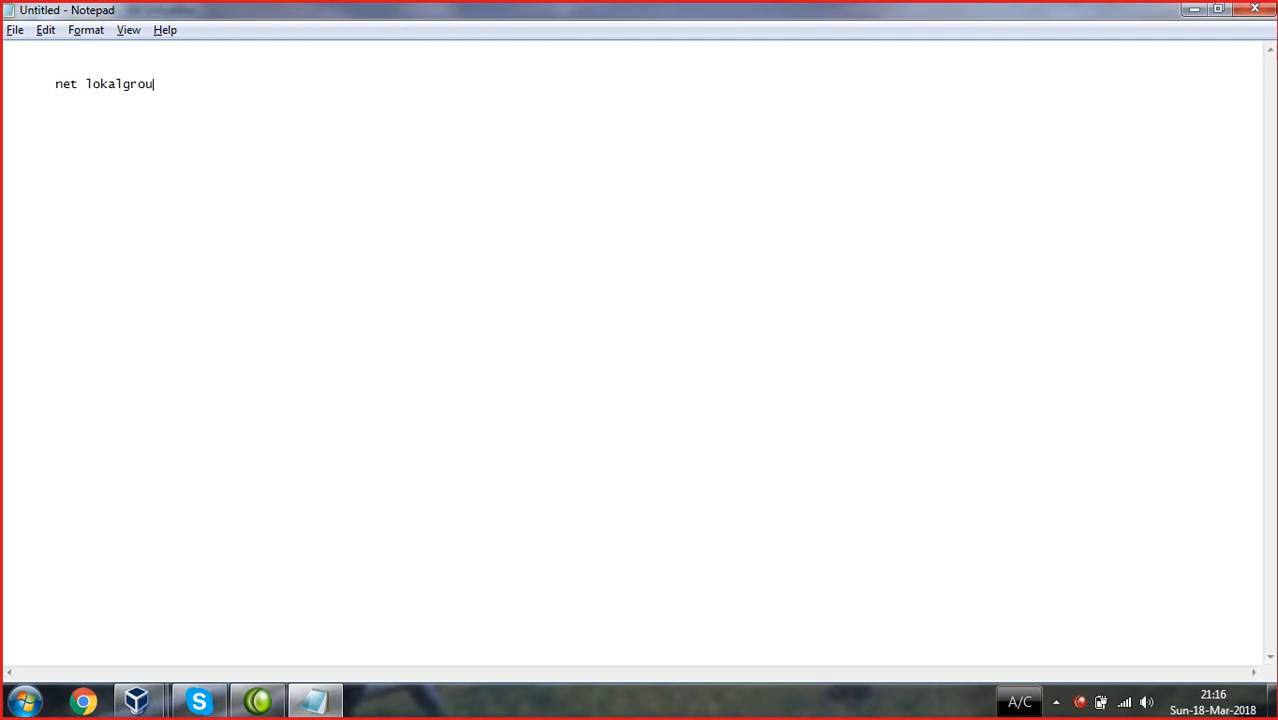
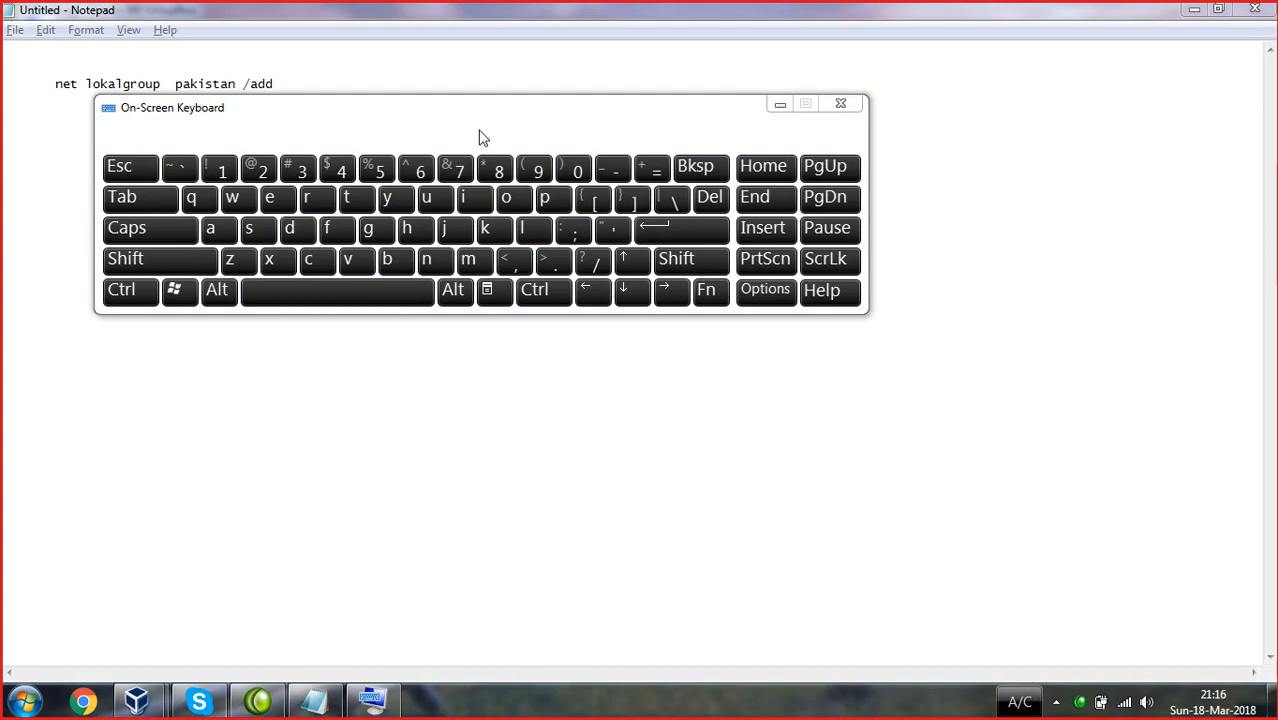
- Move the On-Screen Keyboard well below the command text in Notepad and return to the text
{"action": "left_click_drag", "start_coordinate": [507, 117], "coordinate": [542, 449]}
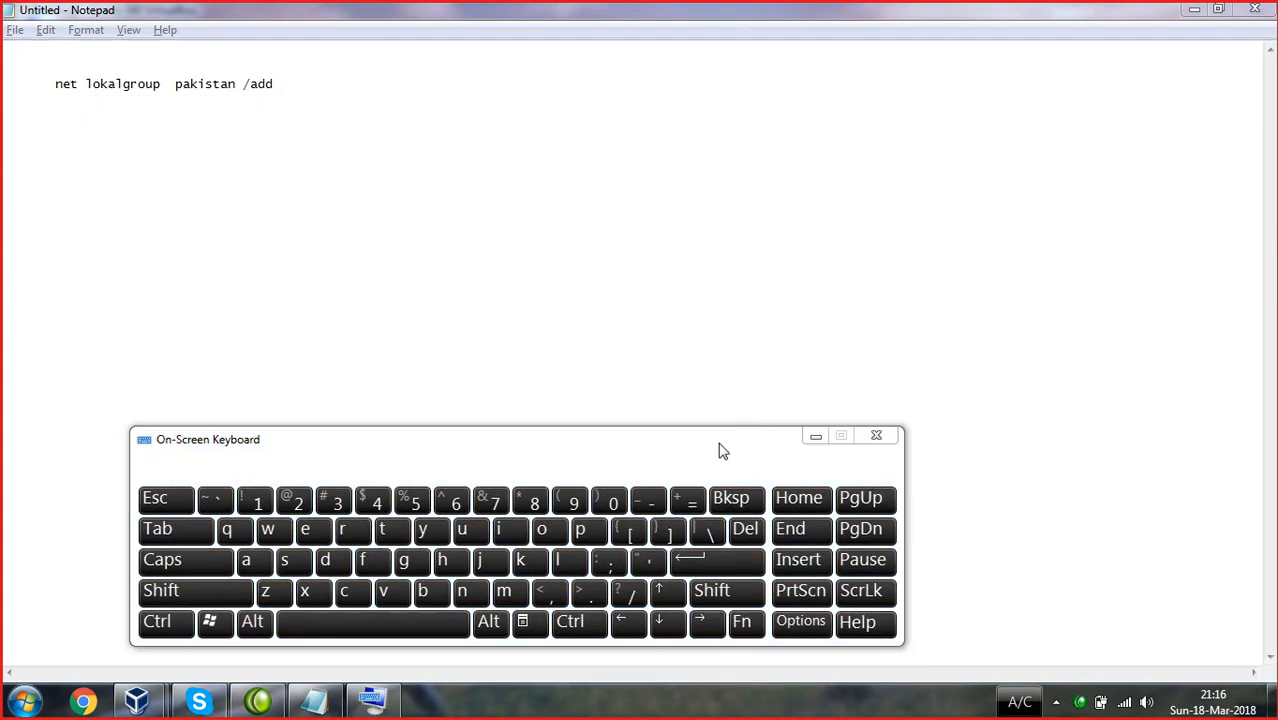
{"action": "left_click_drag", "start_coordinate": [730, 449], "coordinate": [710, 463]}
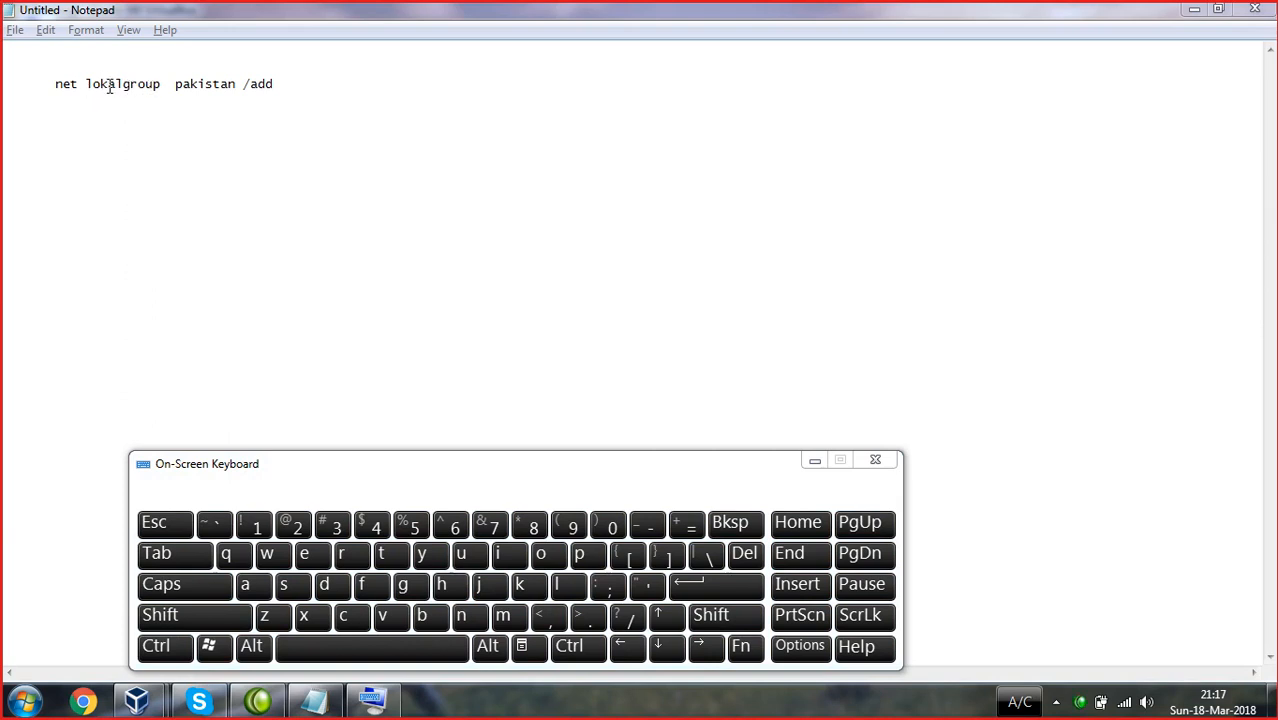
{"action": "left_click", "coordinate": [305, 89]}
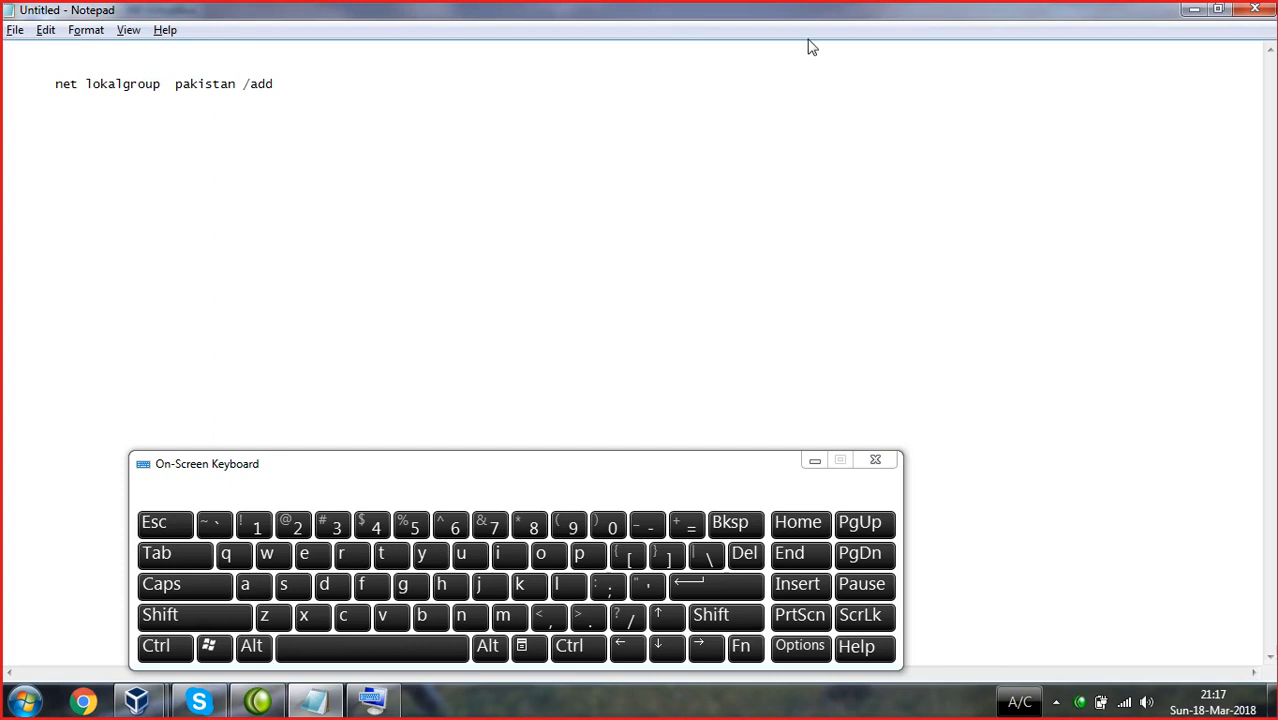
- Minimize Notepad and the On-Screen Keyboard, and close Computer Management in the virtual machine
{"action": "left_click", "coordinate": [1195, 10]}
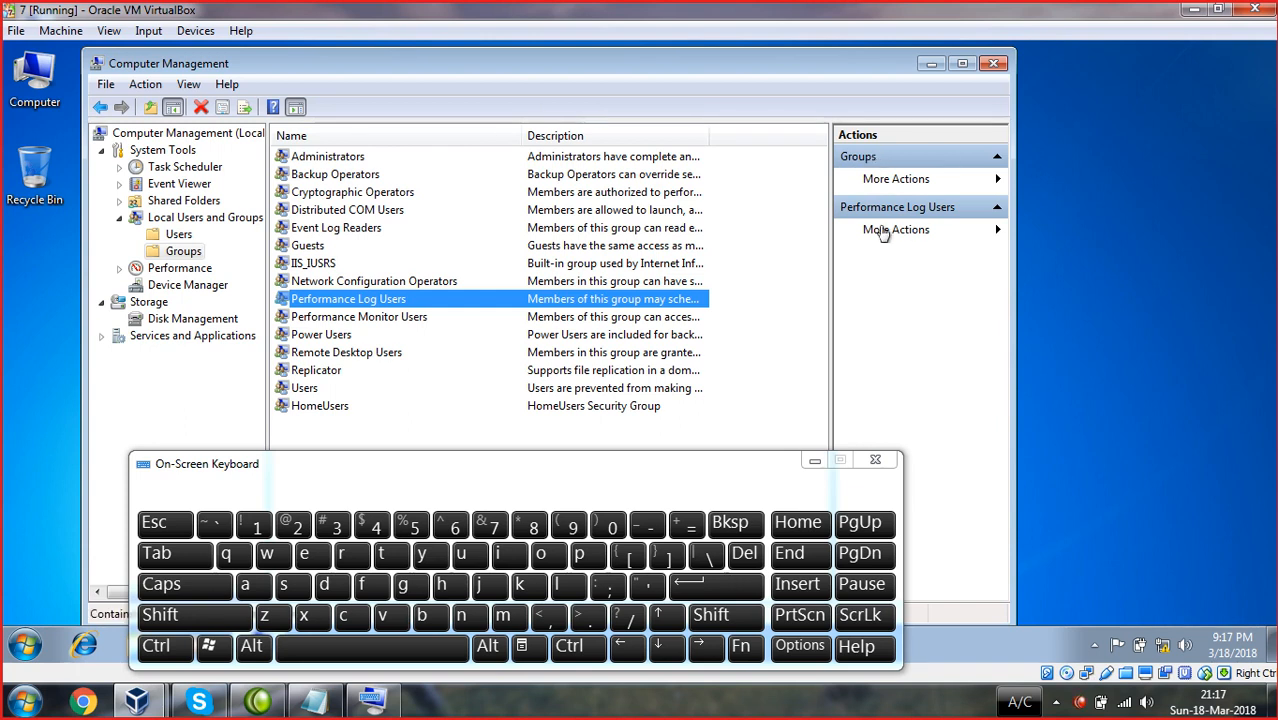
{"action": "left_click", "coordinate": [815, 461]}
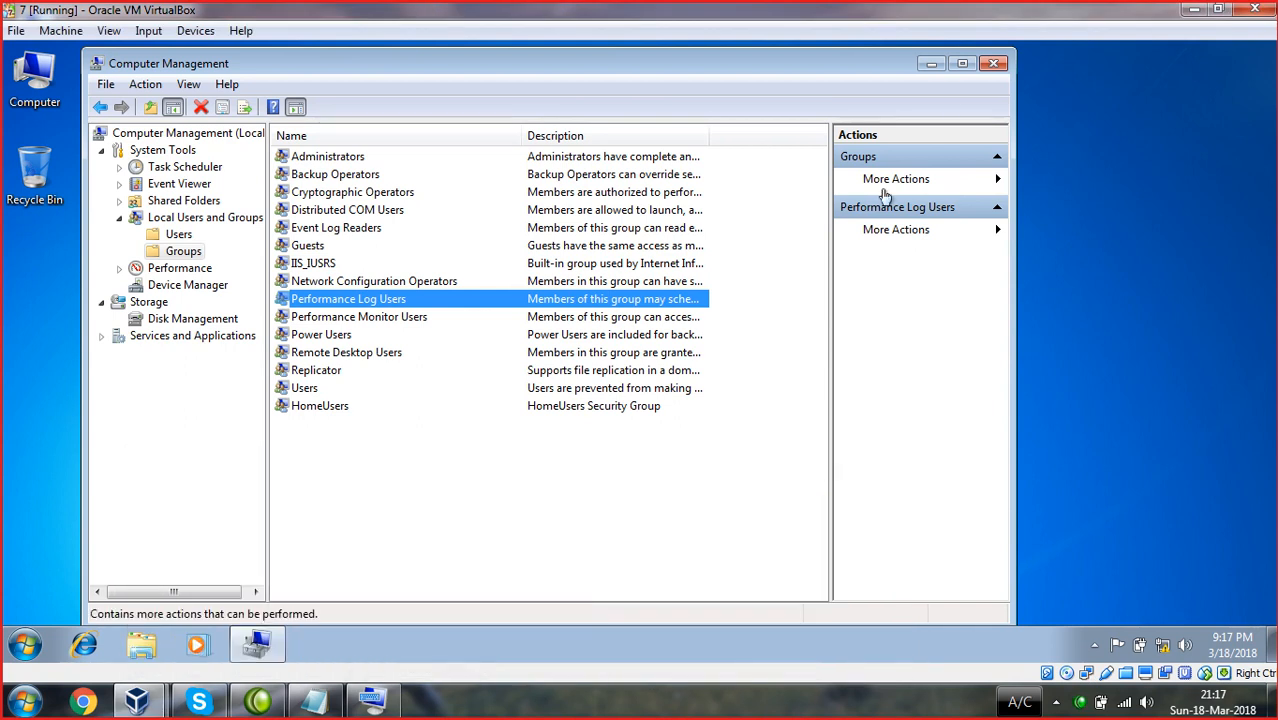
{"action": "left_click", "coordinate": [993, 65]}
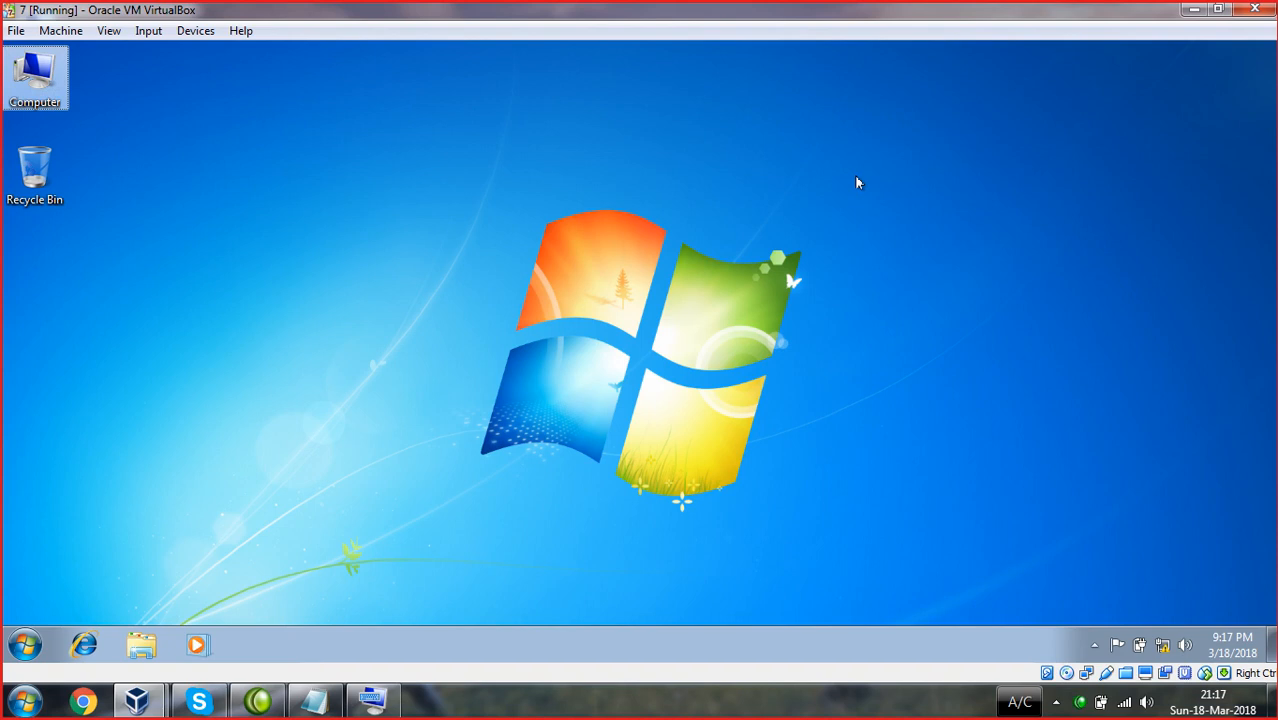
{"action": "key", "text": "super+r"}
{"action": "type", "text": "wi"}
{"action": "key", "text": "BackSpace"}
{"action": "key", "text": "BackSpace"}
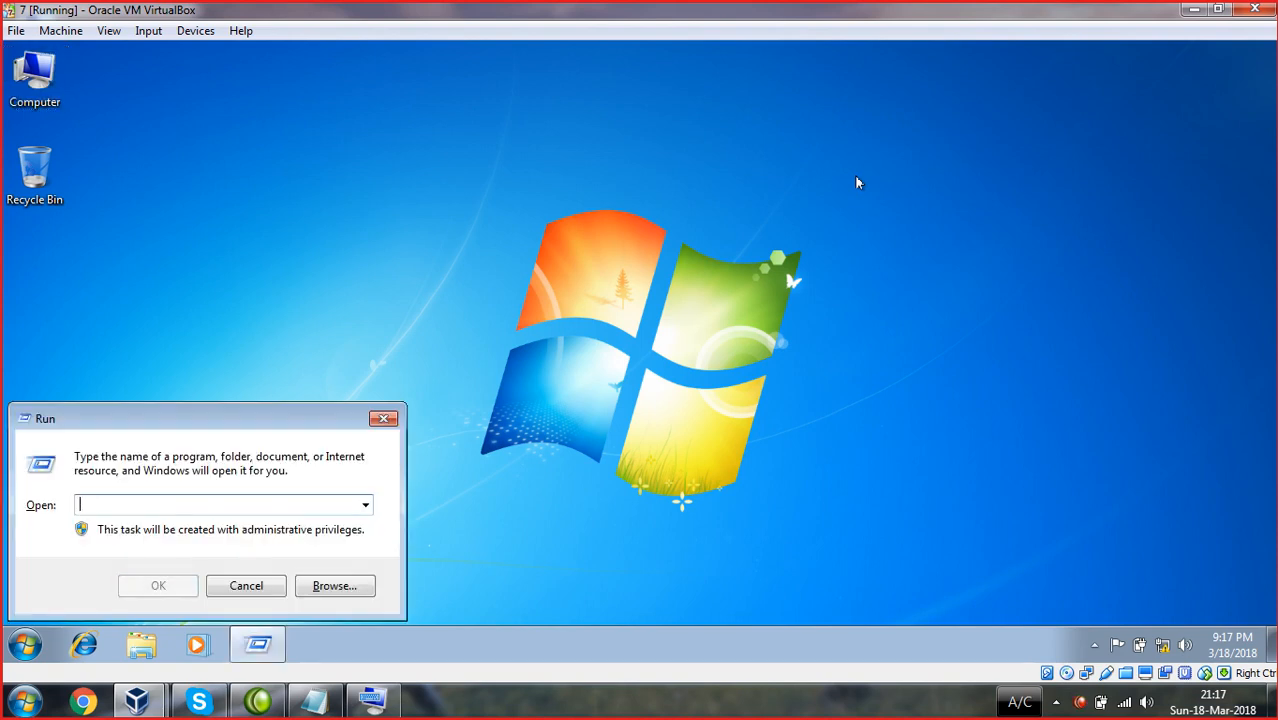
- Switch to the host, launch Word through a search for "winword", and create a blank document in a maximized window
{"action": "left_click", "coordinate": [24, 703]}
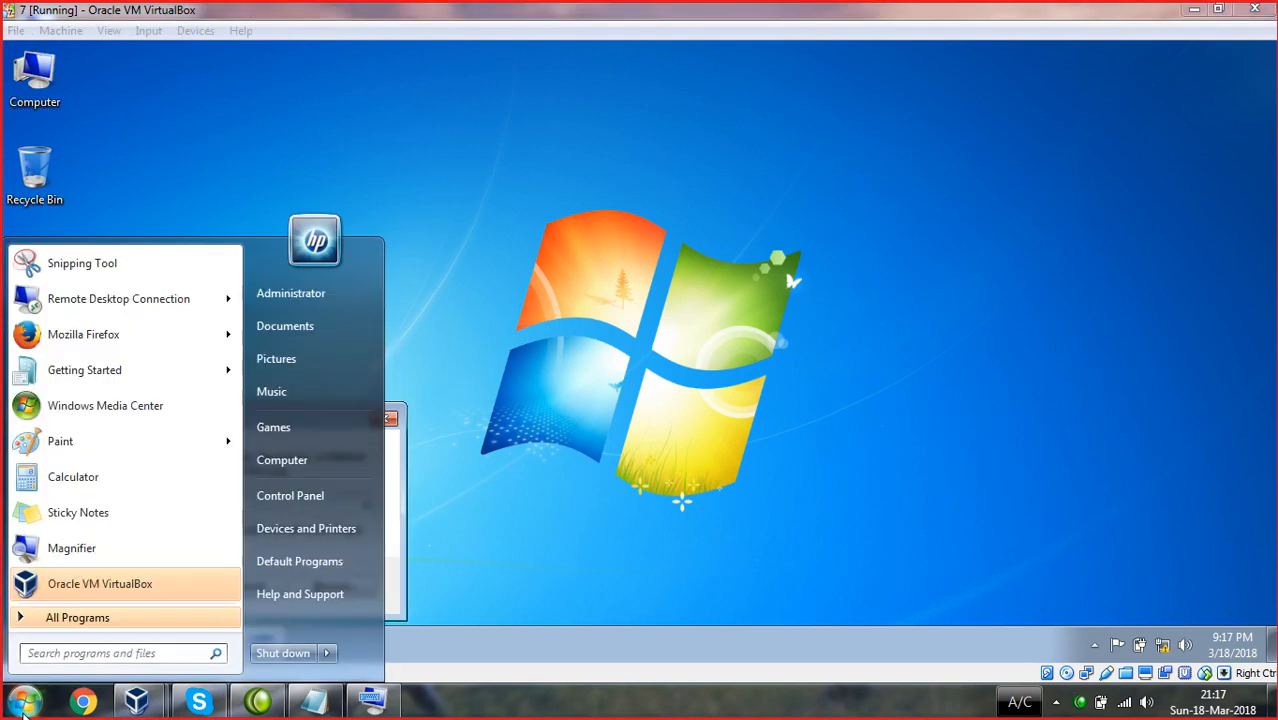
{"action": "type", "text": "winw"}
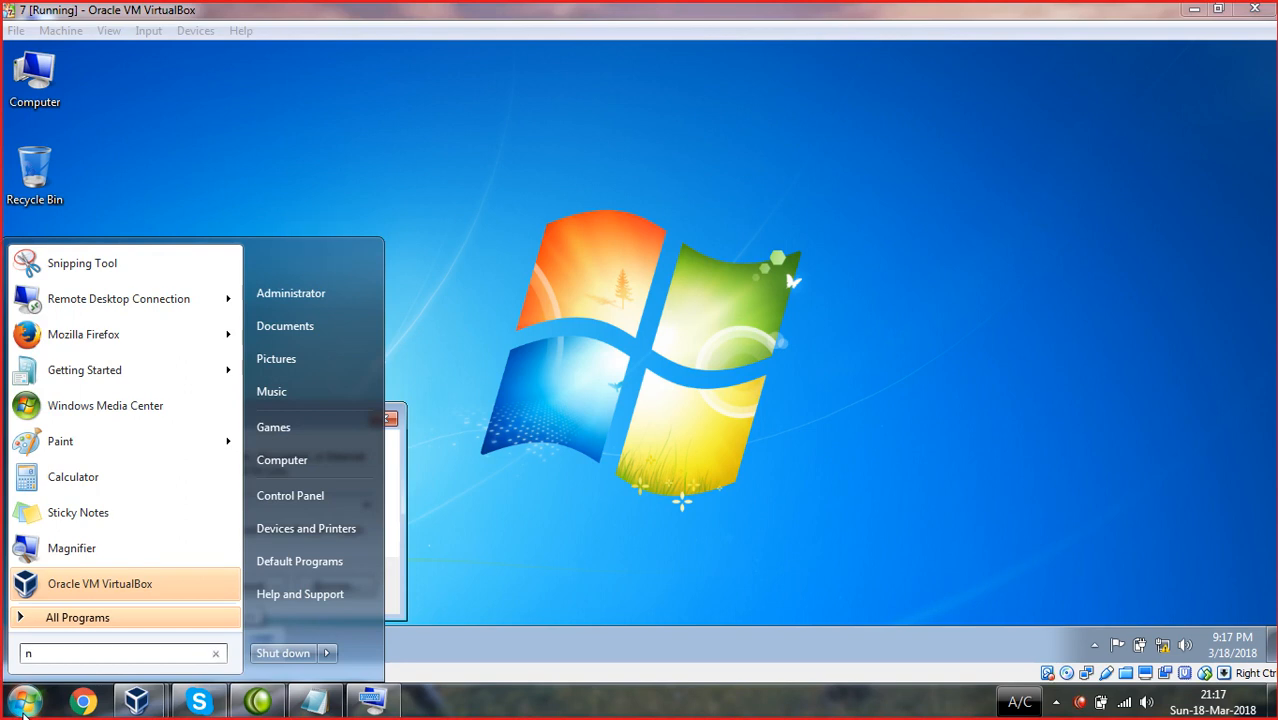
{"action": "type", "text": "ord"}
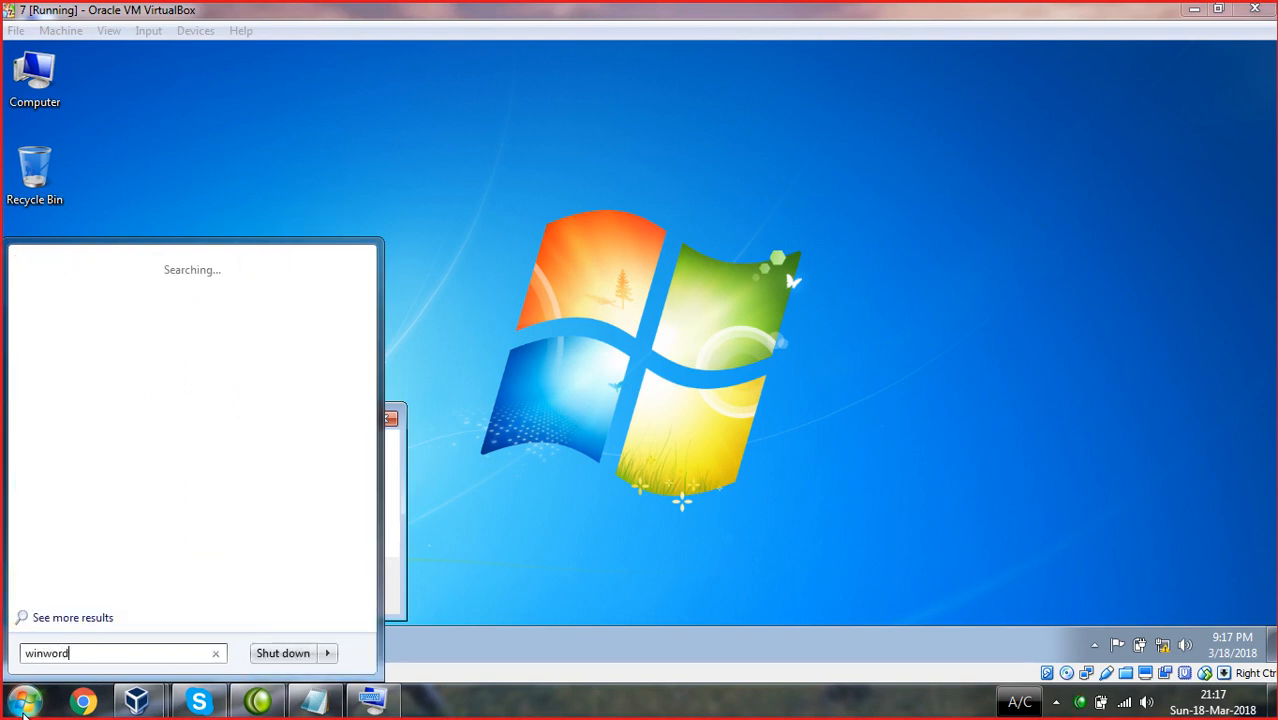
{"action": "key", "text": "Return"}
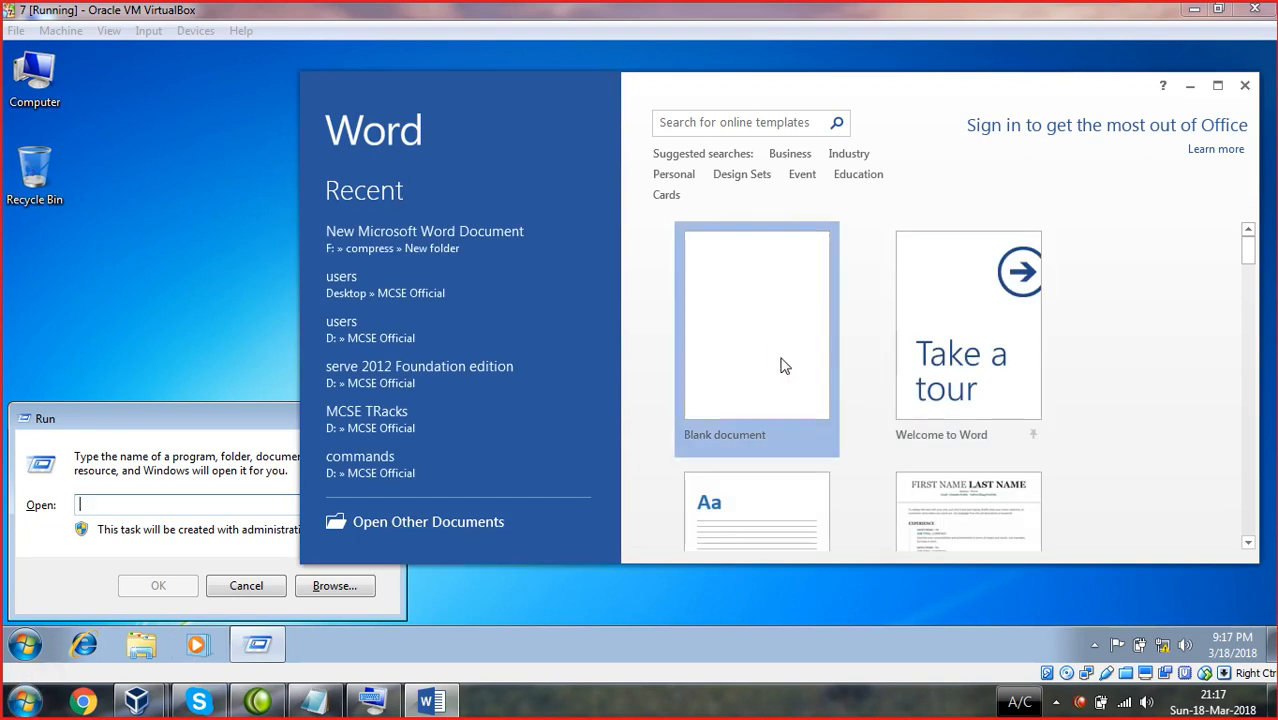
{"action": "left_click", "coordinate": [783, 366]}
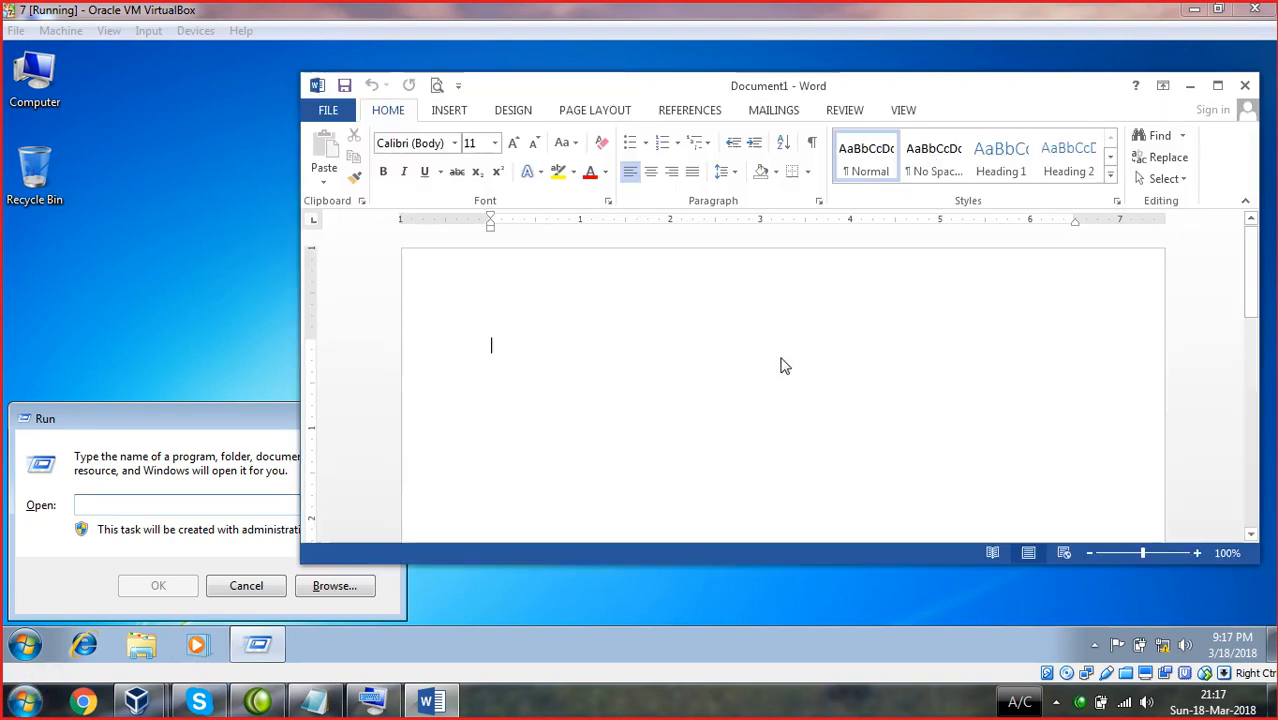
{"action": "double_click", "coordinate": [1027, 93]}
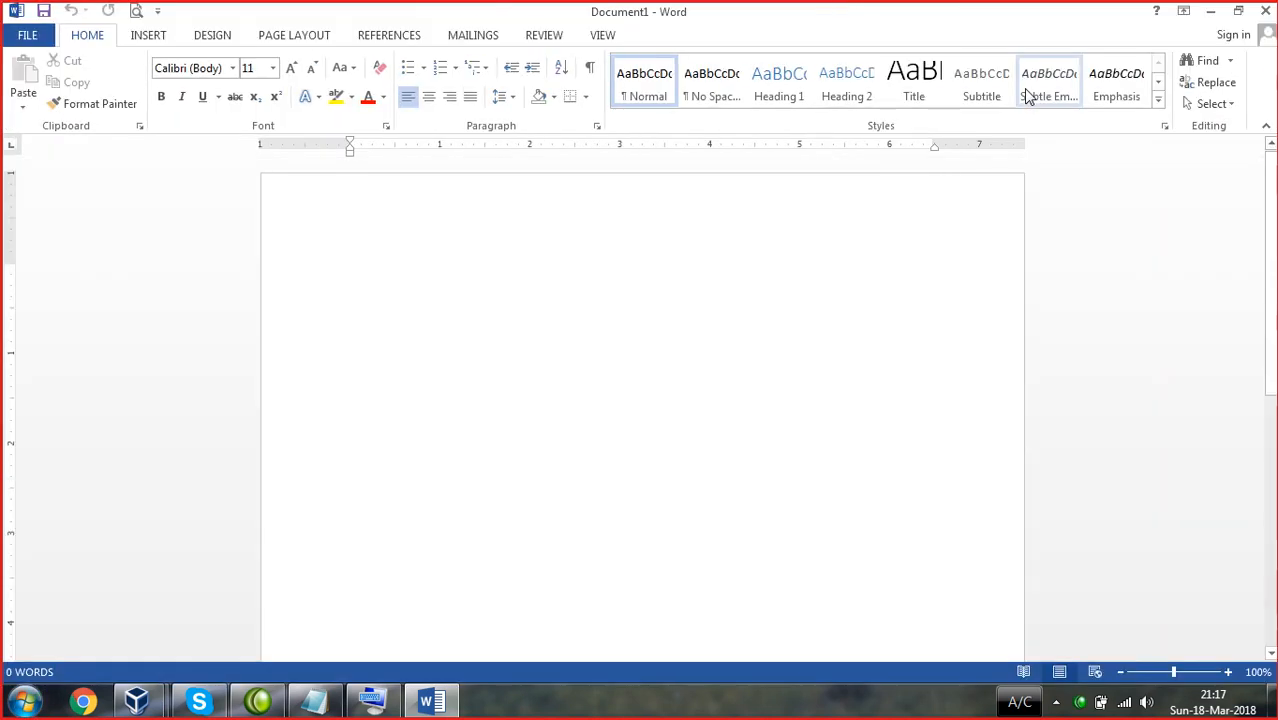
- Set the font size to 20 and write the heading "File system" on the first line
{"action": "key", "text": "ctrl+shift+period"}
{"action": "key", "text": "ctrl+shift+period"}
{"action": "key", "text": "ctrl+shift+period"}
{"action": "key", "text": "ctrl+shift+period"}
{"action": "type", "text": "File system"}
{"action": "key", "text": "Return"}
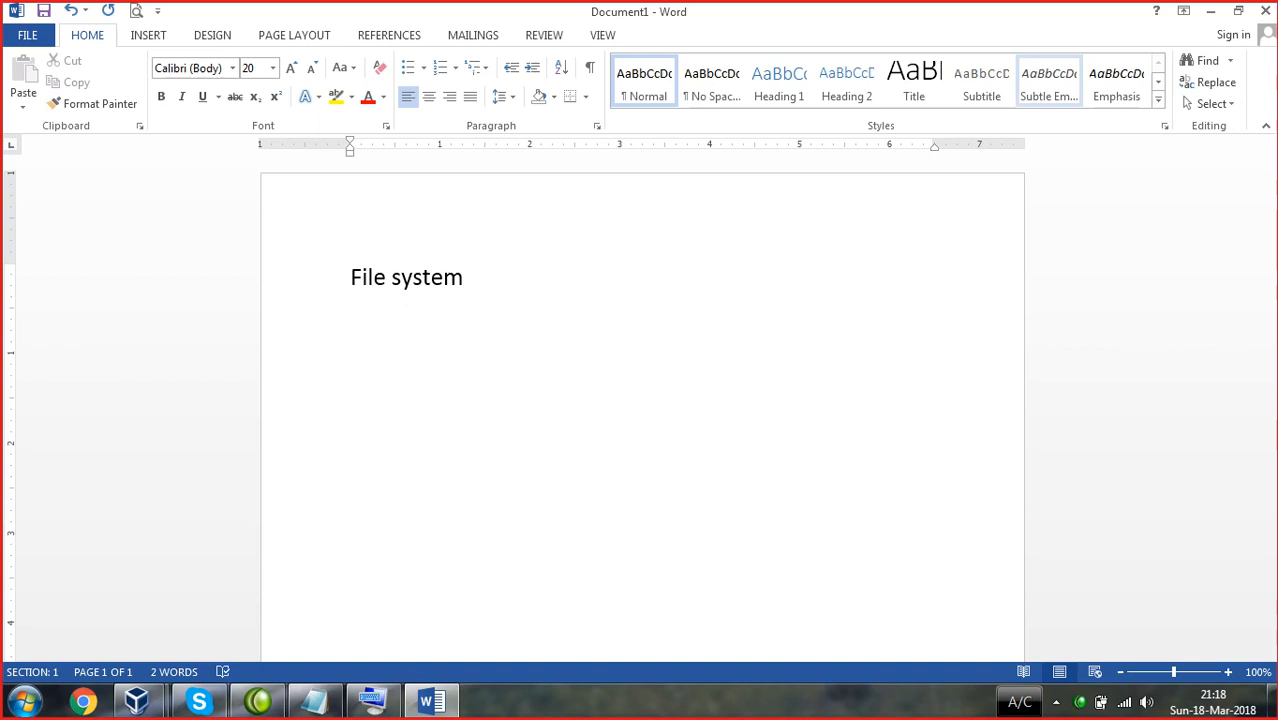
- Create a numbered list under the heading with the entries "FAT" and "NTFS"
{"action": "type", "text": "1."}
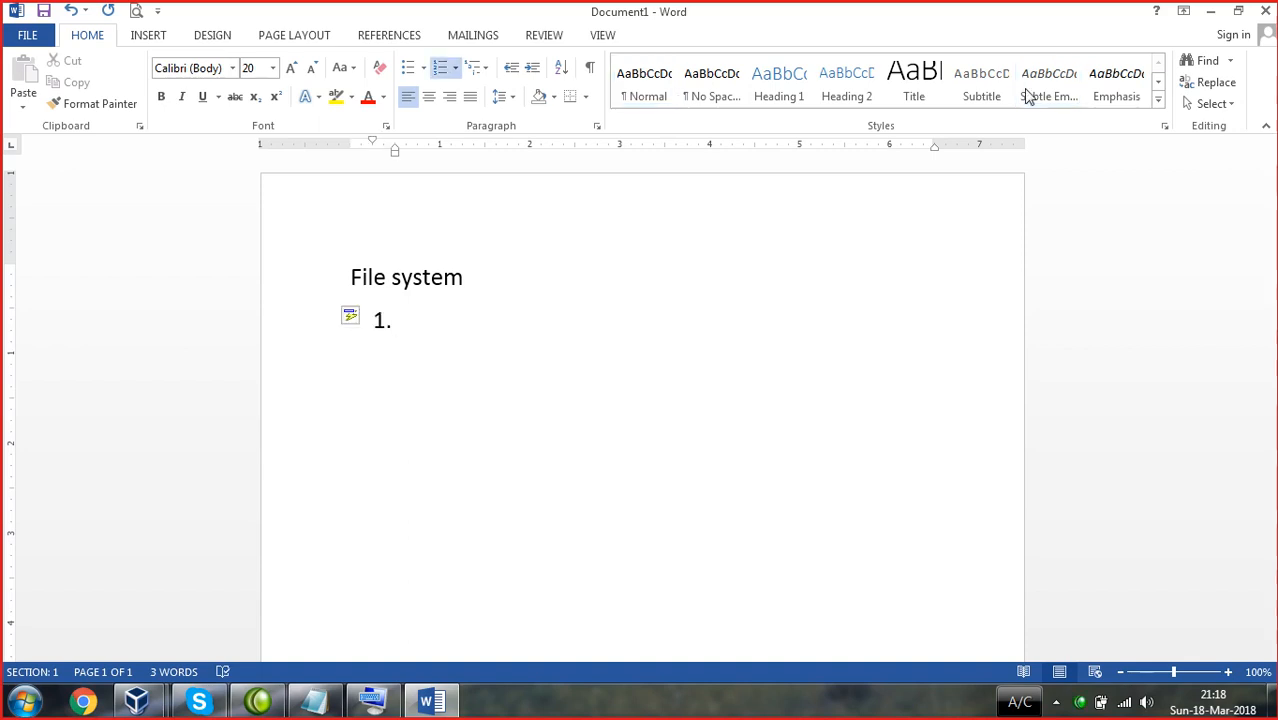
{"action": "type", "text": " FAT"}
{"action": "key", "text": "Return"}
{"action": "type", "text": "NTFS"}
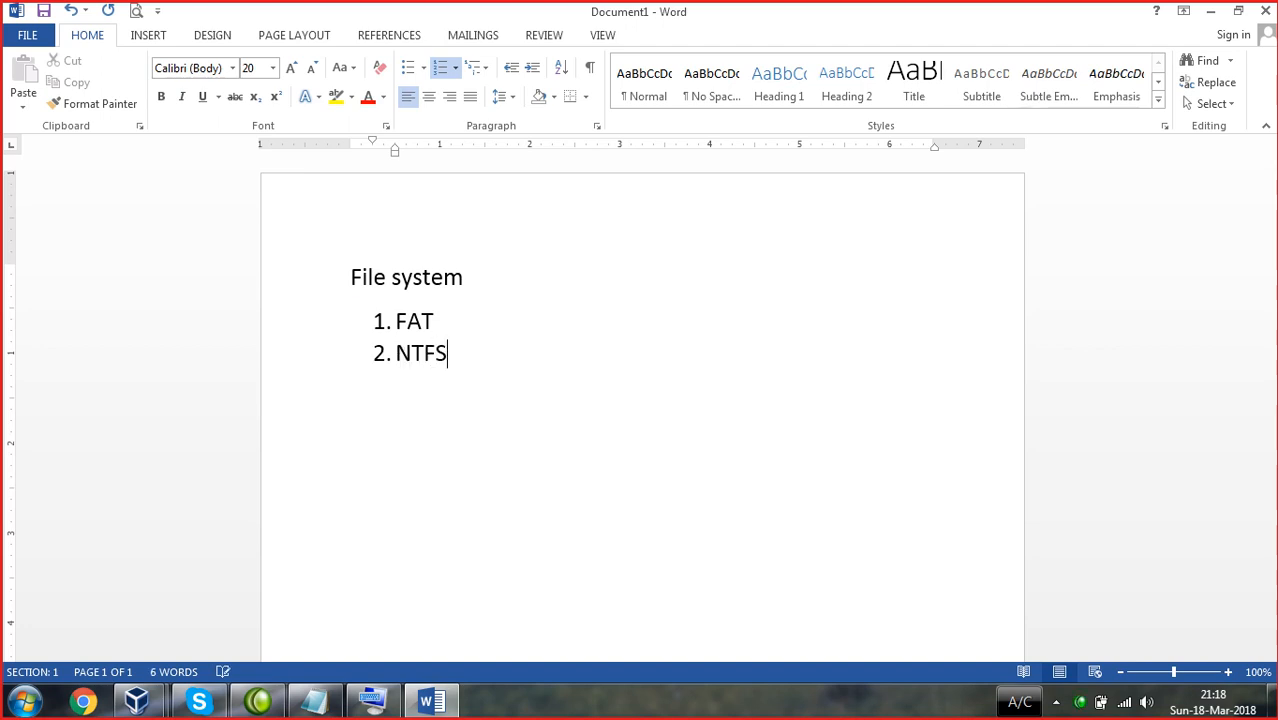
- Append "(file allocation table" to the FAT entry and "(new tehnology file system)" to the NTFS entry
{"action": "left_click", "coordinate": [494, 310]}
{"action": "type", "text": "("}
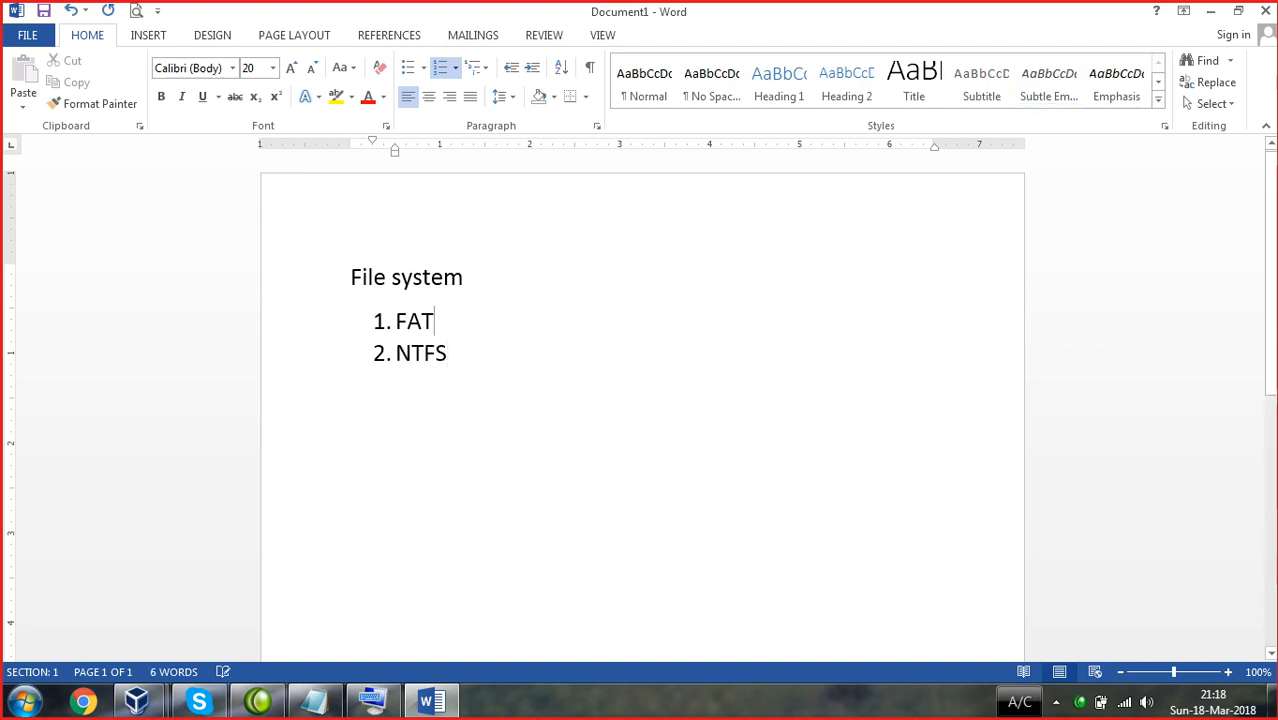
{"action": "type", "text": "file all"}
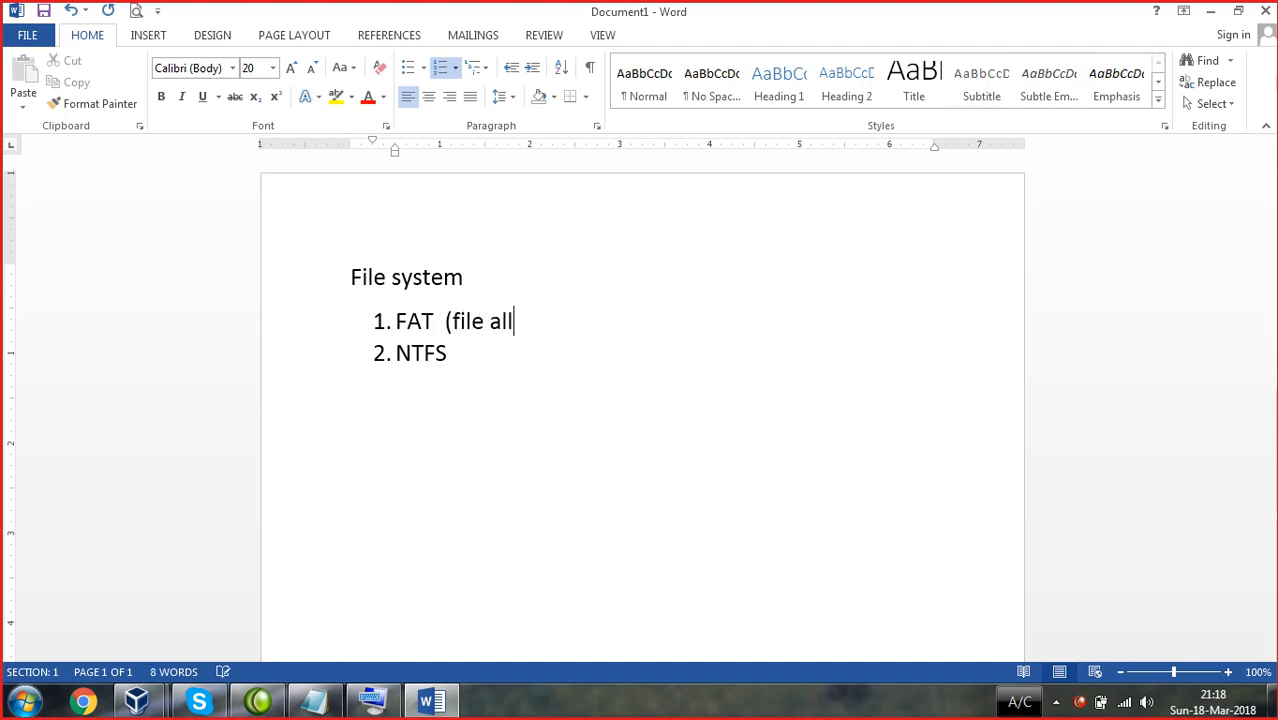
{"action": "type", "text": "ocation table"}
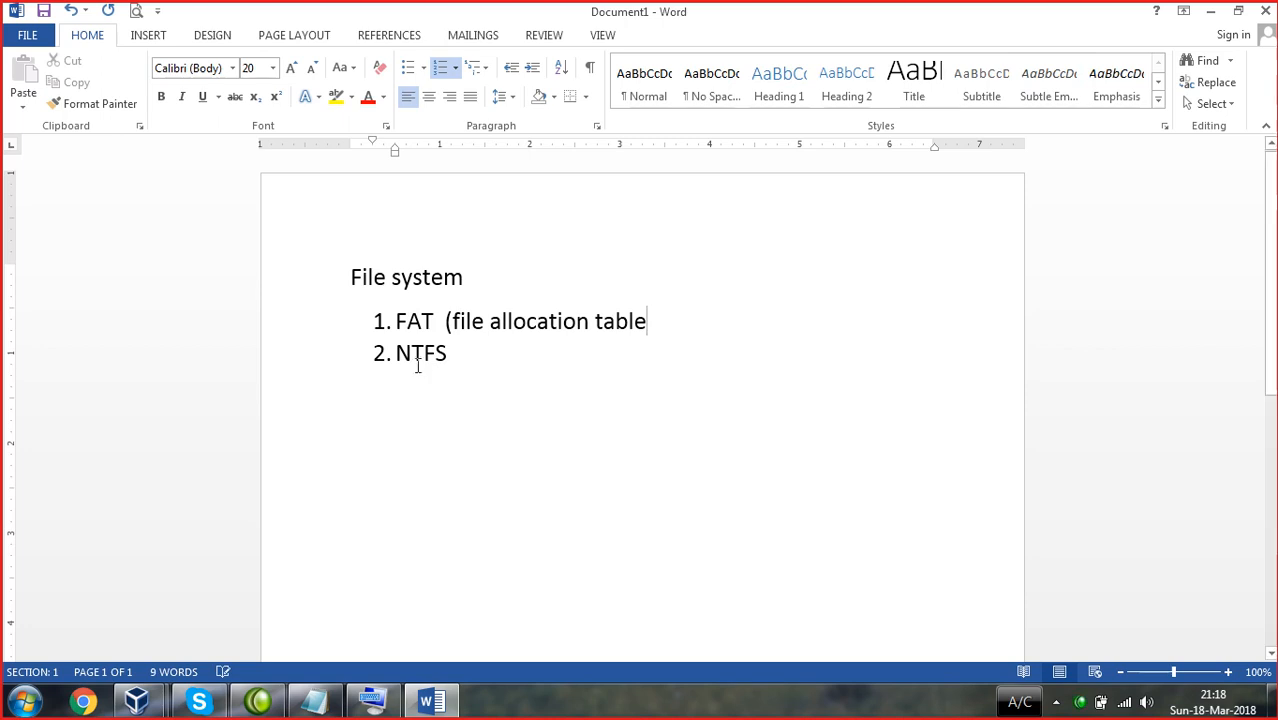
{"action": "left_click", "coordinate": [479, 351]}
{"action": "type", "text": "(new tehno"}
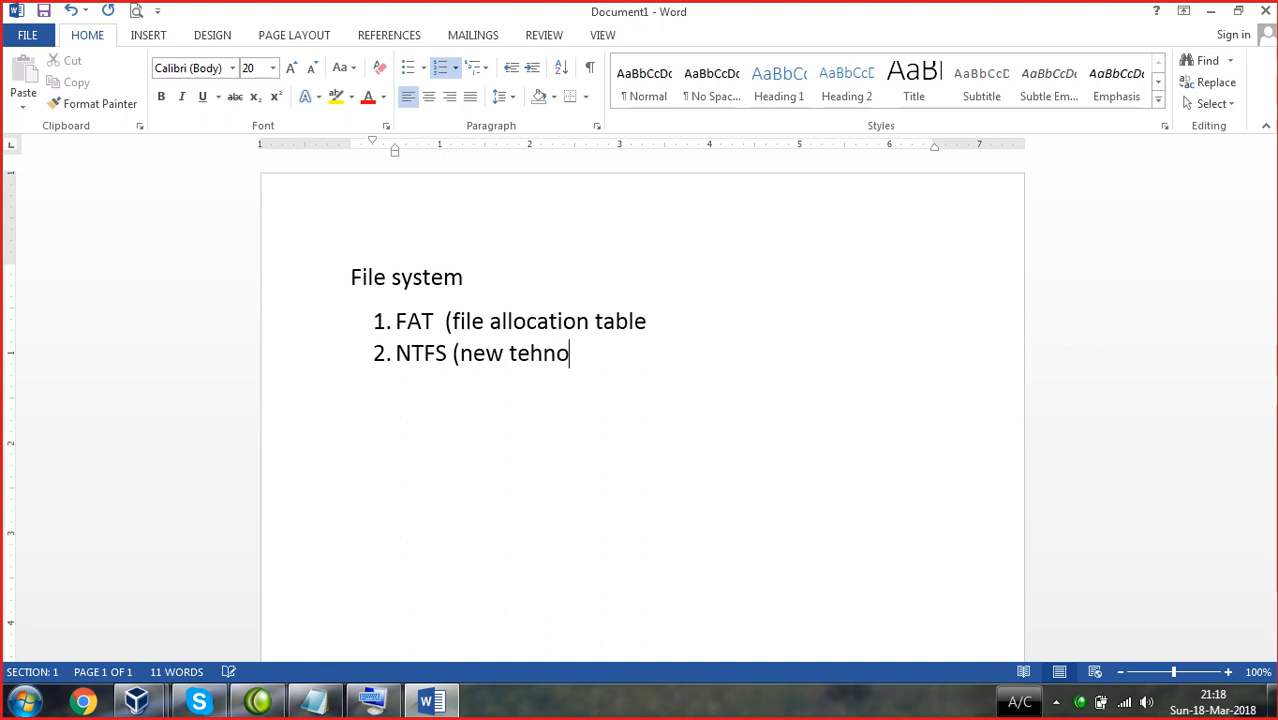
{"action": "type", "text": "logy file system)"}
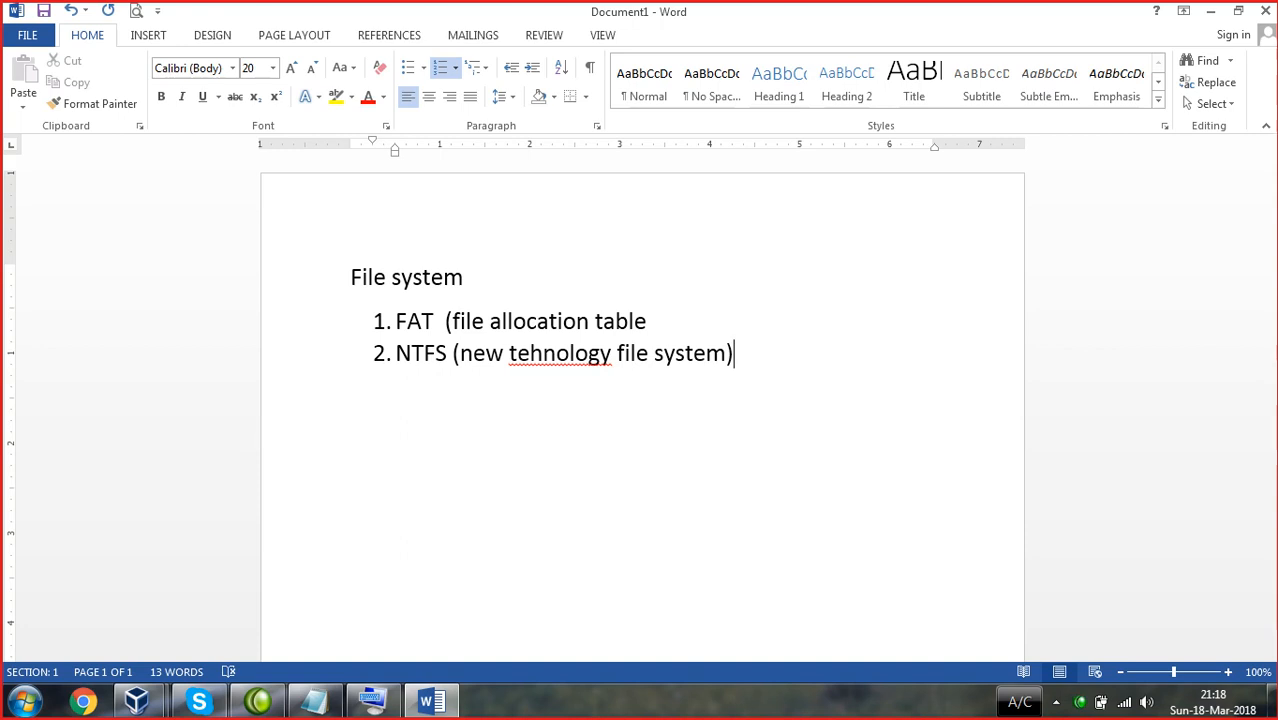
- Insert an unnumbered line reading "16/32/exFAT" beneath the FAT entry, followed by an empty line
{"action": "left_click", "coordinate": [674, 318]}
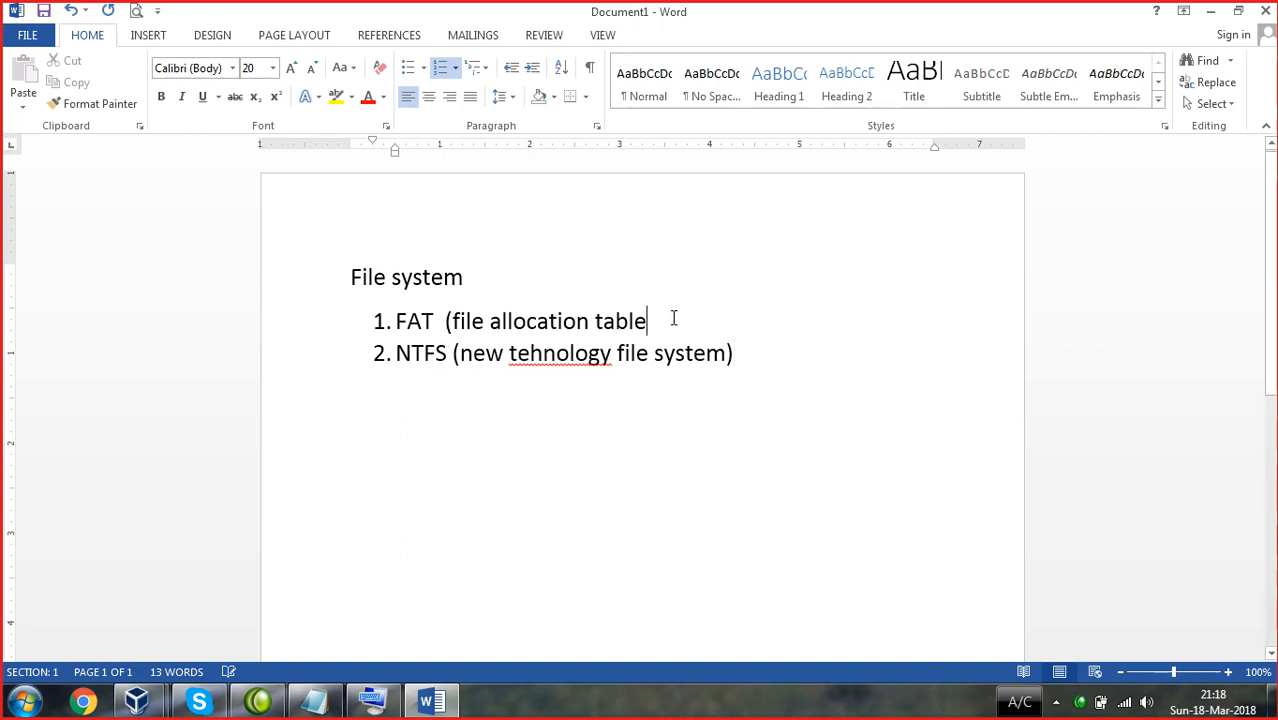
{"action": "key", "text": "Return"}
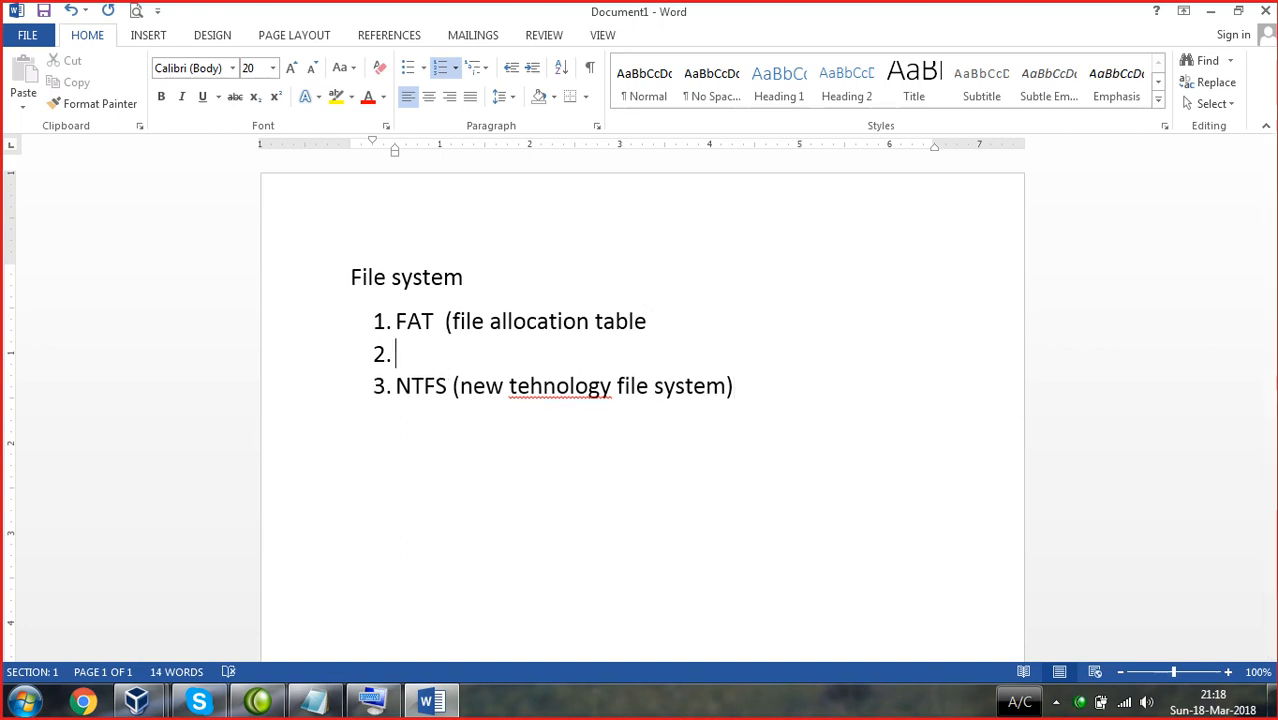
{"action": "key", "text": "BackSpace"}
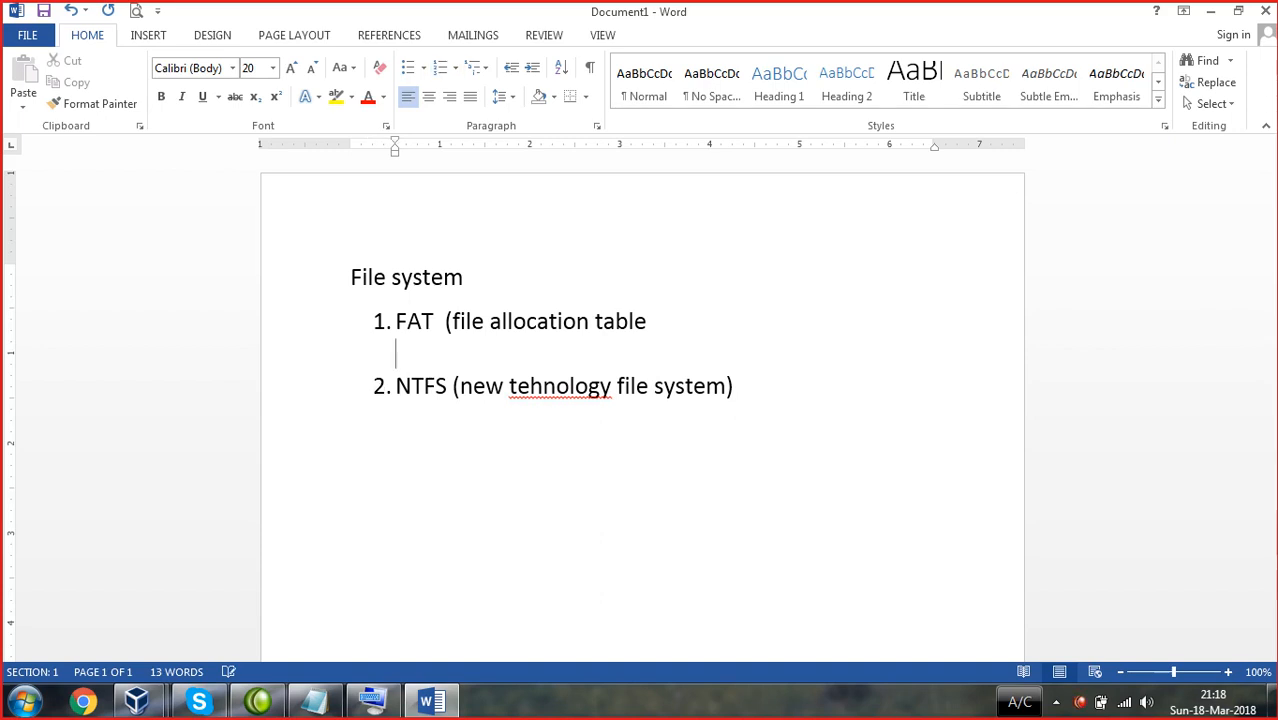
{"action": "type", "text": "16/32/exFAT"}
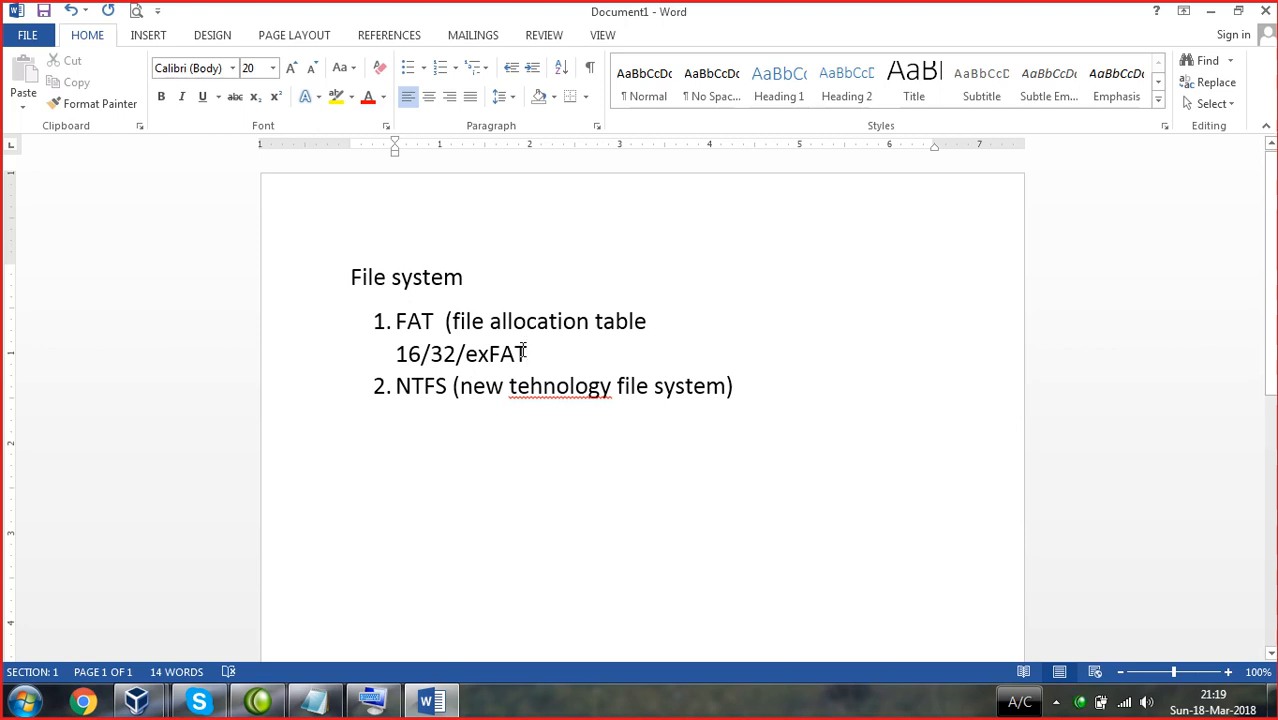
{"action": "key", "text": "Return"}
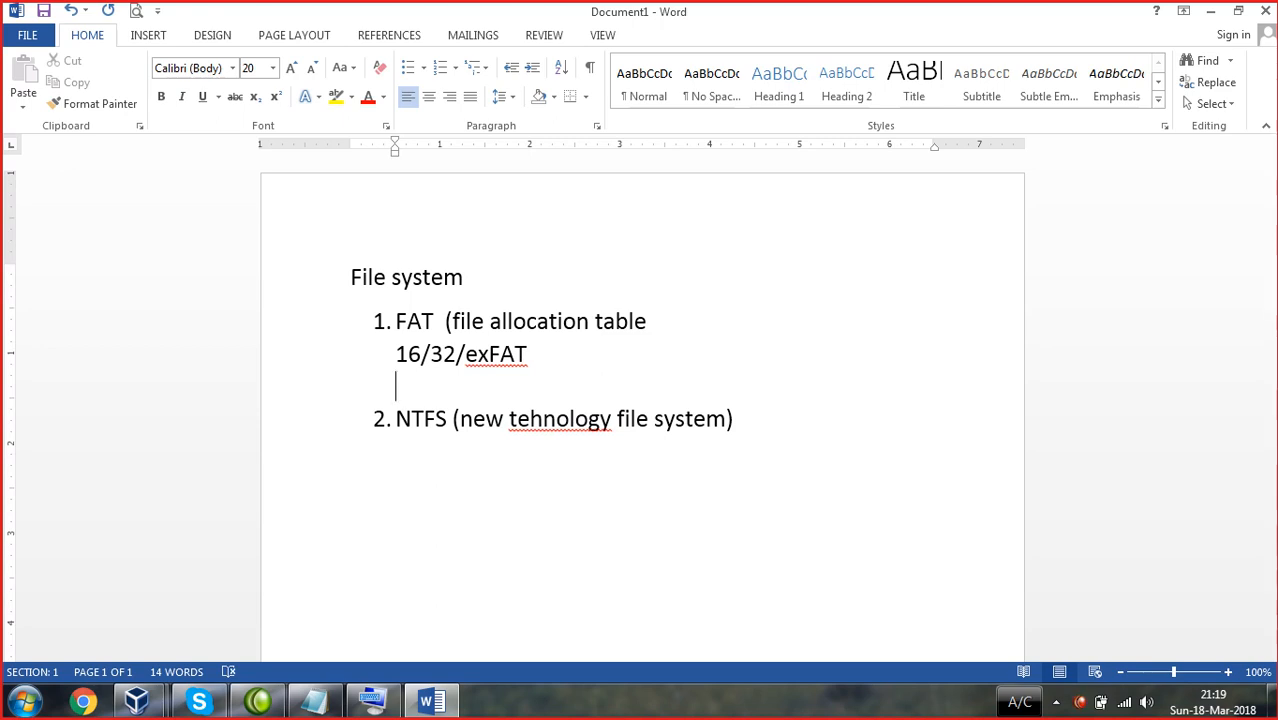
{"action": "left_click_drag", "start_coordinate": [394, 318], "coordinate": [537, 372]}
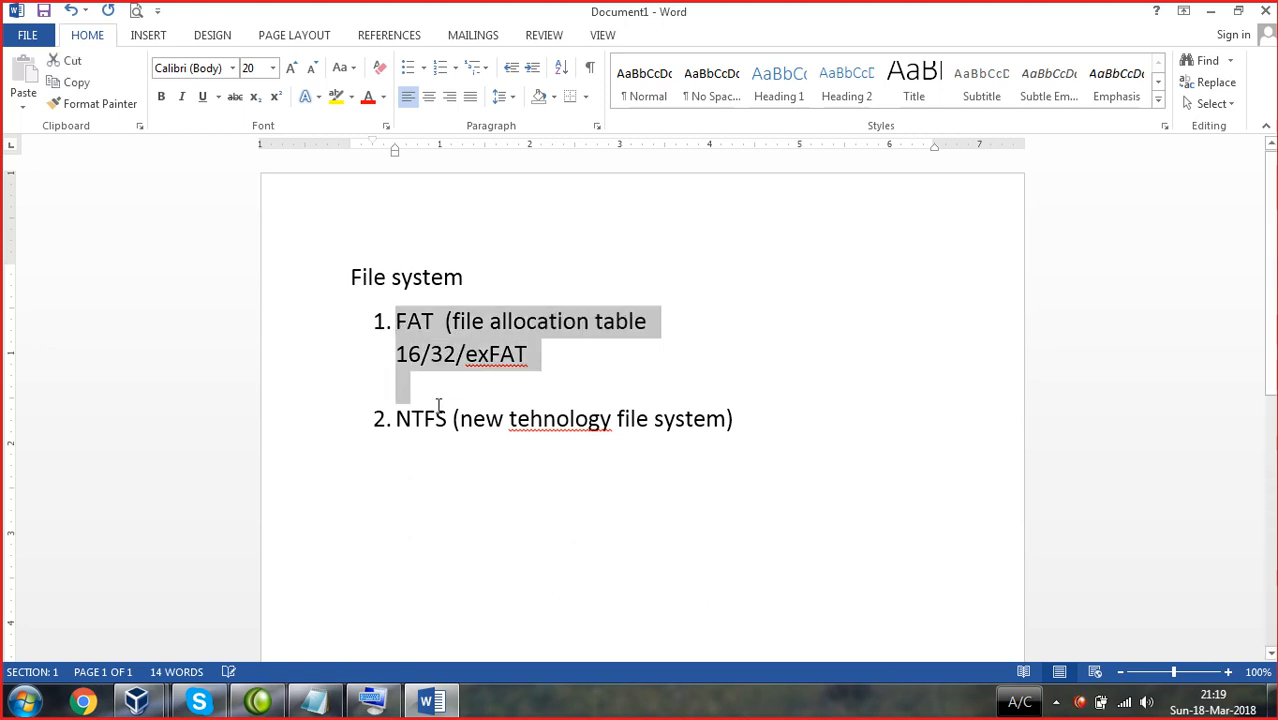
{"action": "left_click_drag", "start_coordinate": [396, 420], "coordinate": [748, 422]}
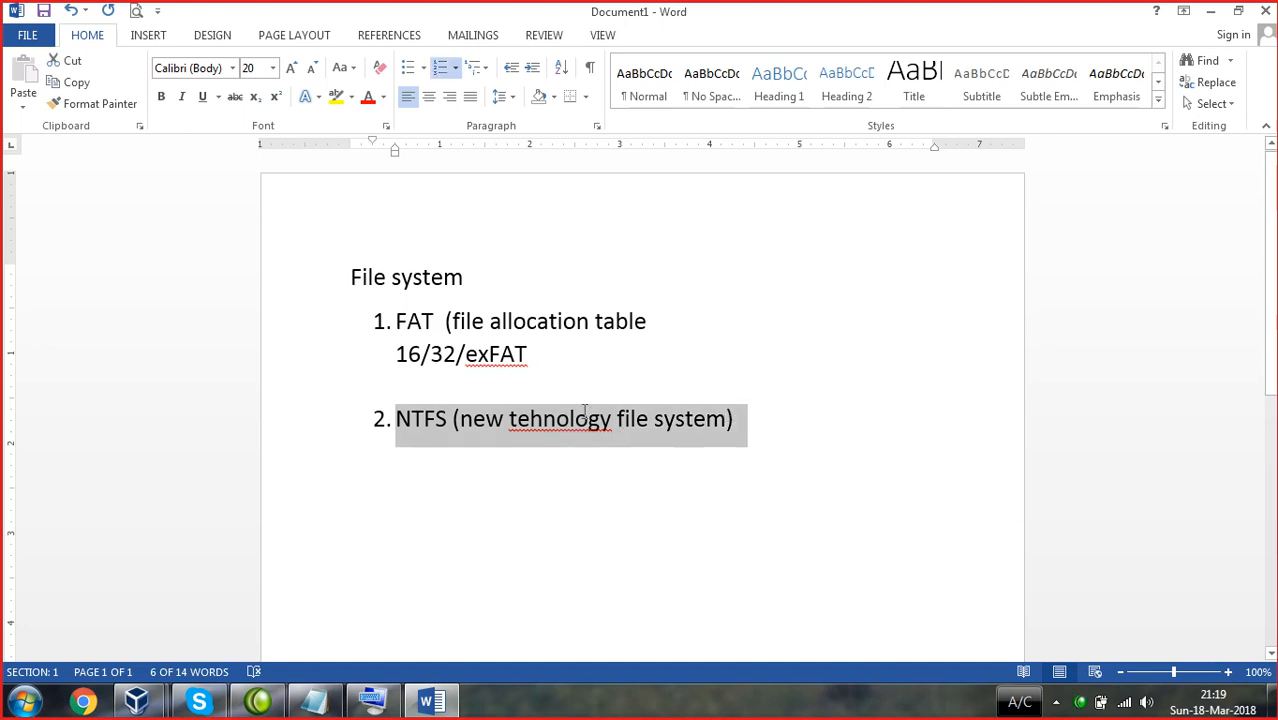
- Add the line "Partition 2GB" directly below "16/32/exFAT"
{"action": "left_click", "coordinate": [545, 359]}
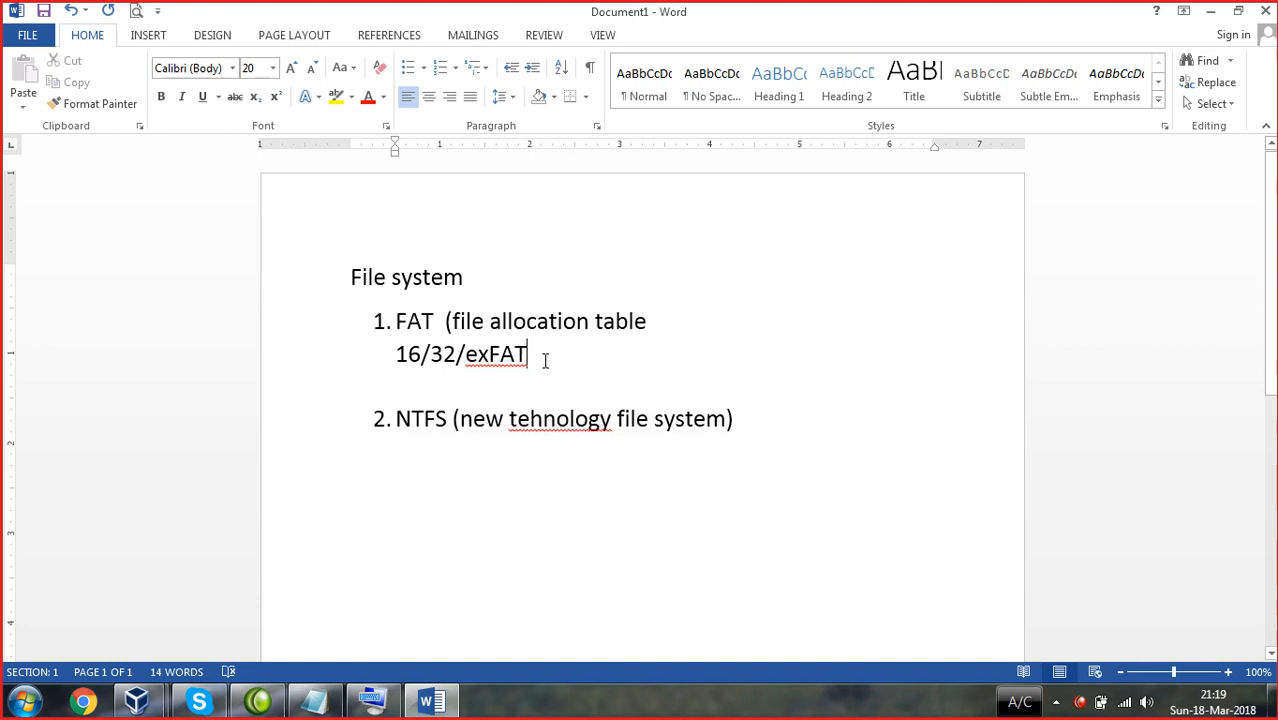
{"action": "key", "text": "Return"}
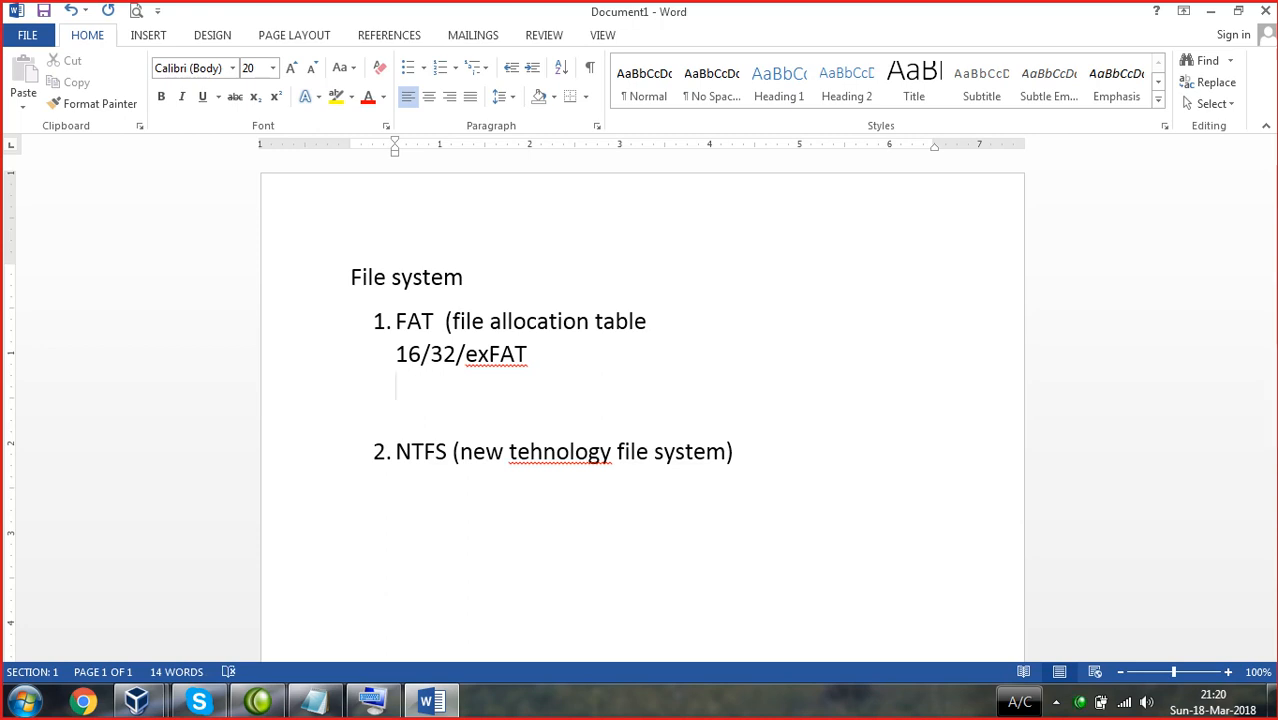
{"action": "type", "text": "partation"}
{"action": "type", "text": " 2GB"}
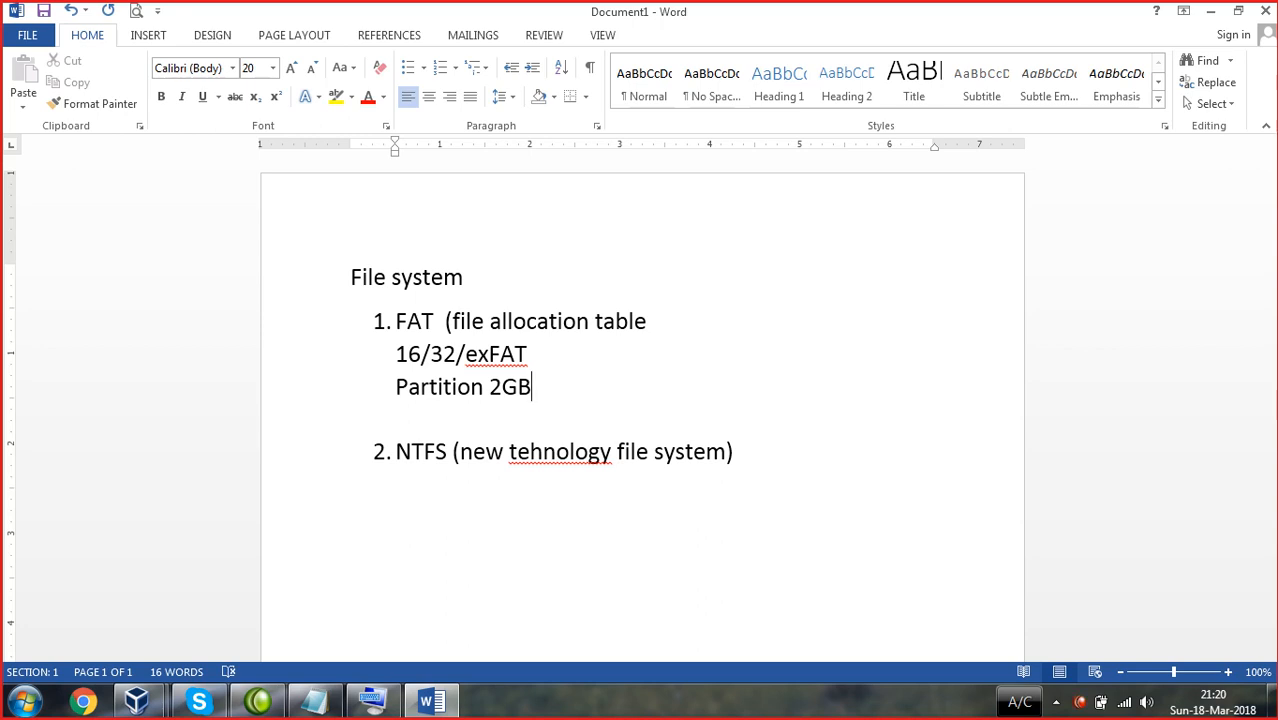
- Add the lines "Compression" and "Enryption" below the partition line in the FAT entry
{"action": "key", "text": "Return"}
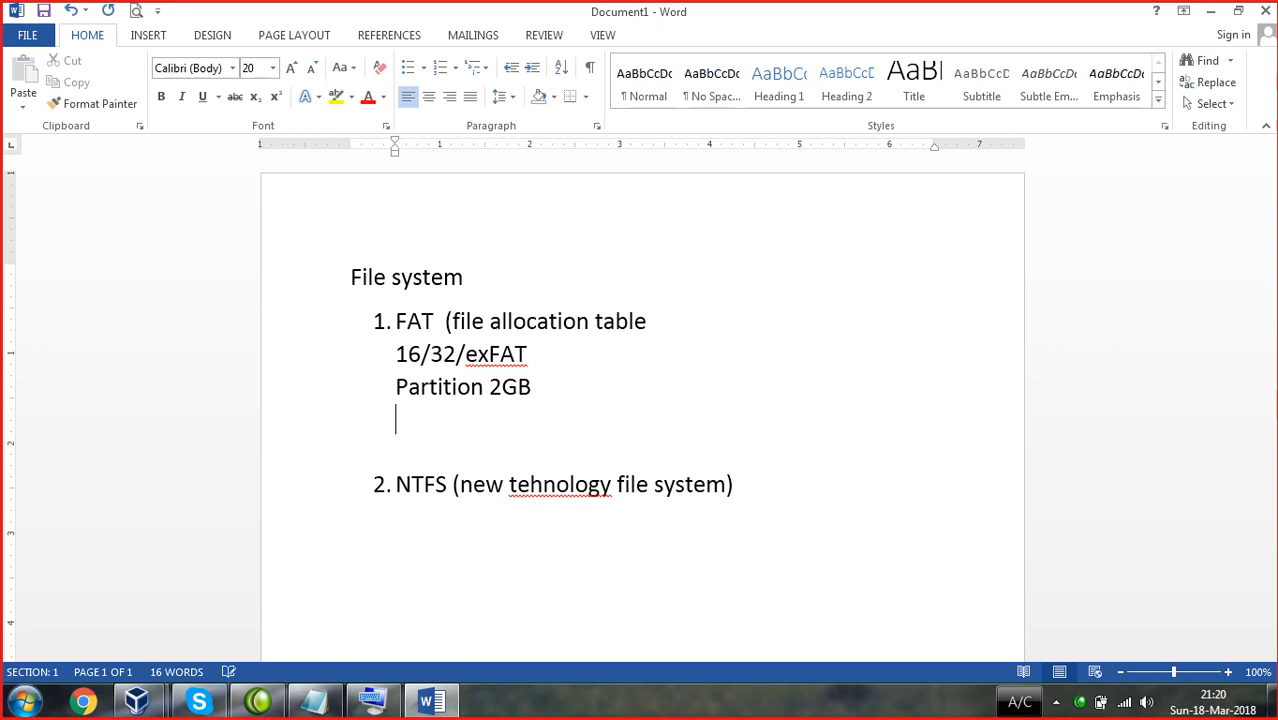
{"action": "type", "text": "omp"}
{"action": "key", "text": "BackSpace"}
{"action": "key", "text": "BackSpace"}
{"action": "key", "text": "BackSpace"}
{"action": "type", "text": "k"}
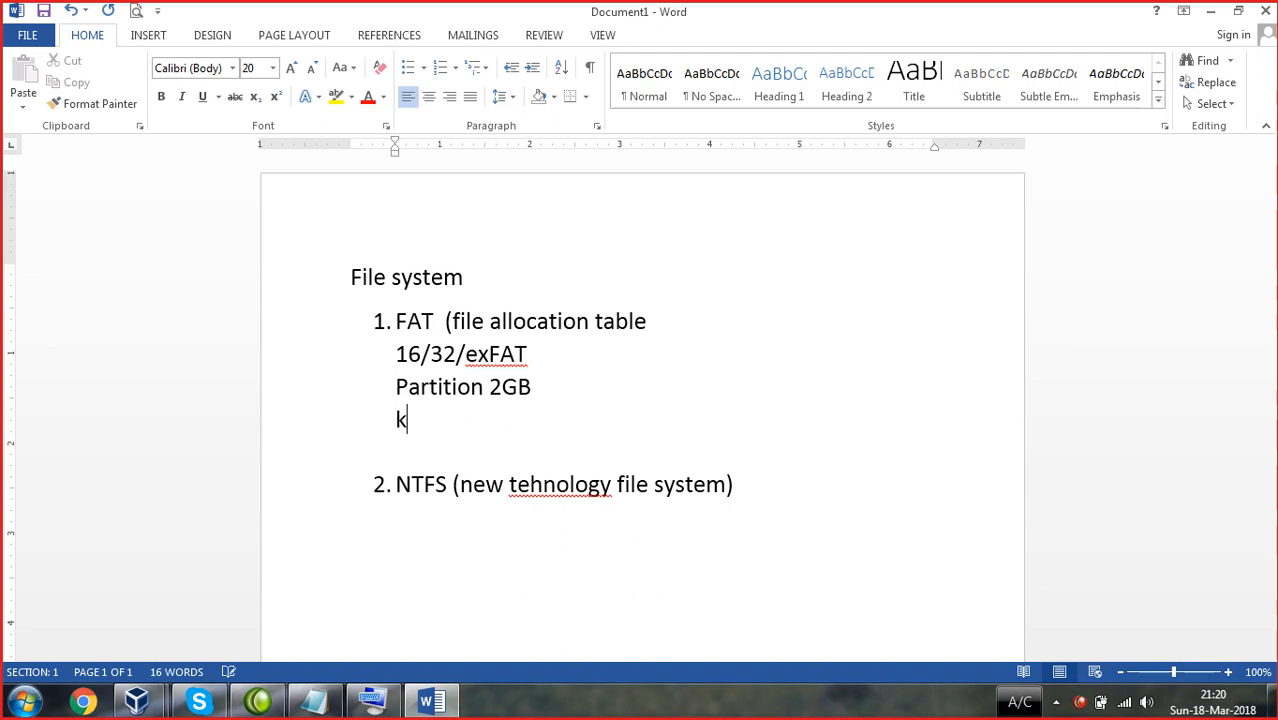
{"action": "type", "text": "ompression"}
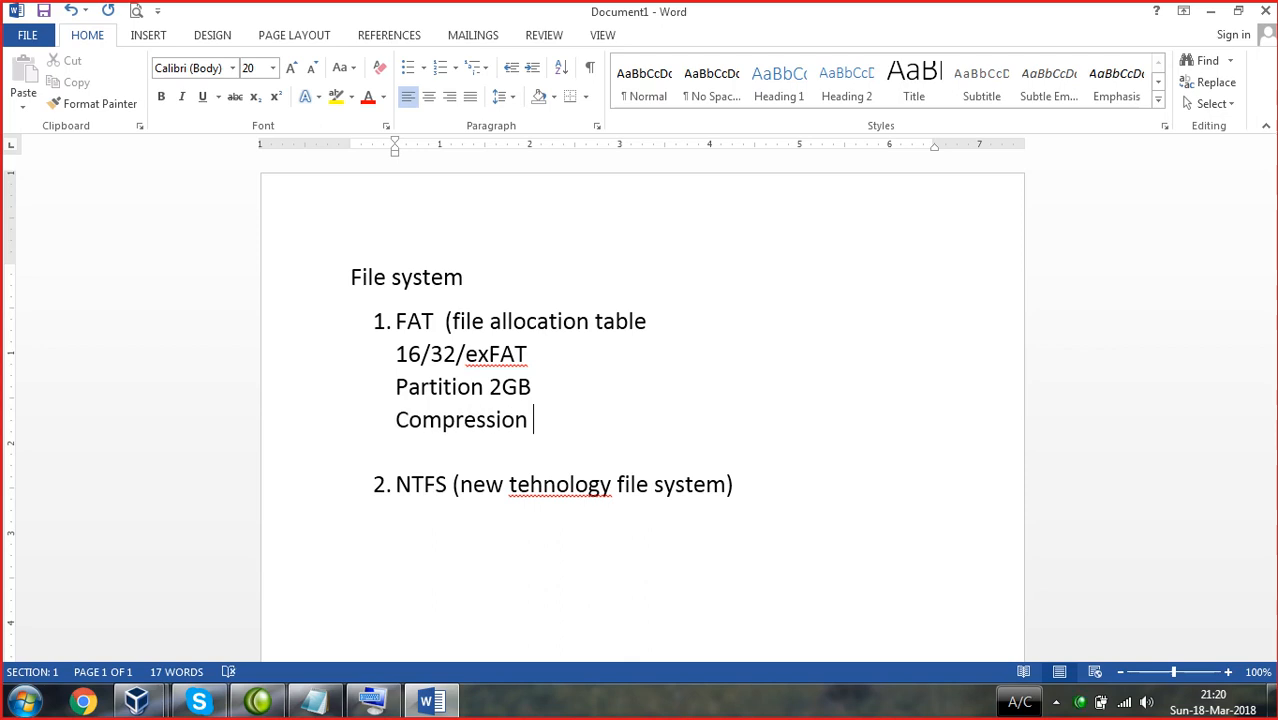
{"action": "key", "text": "Return"}
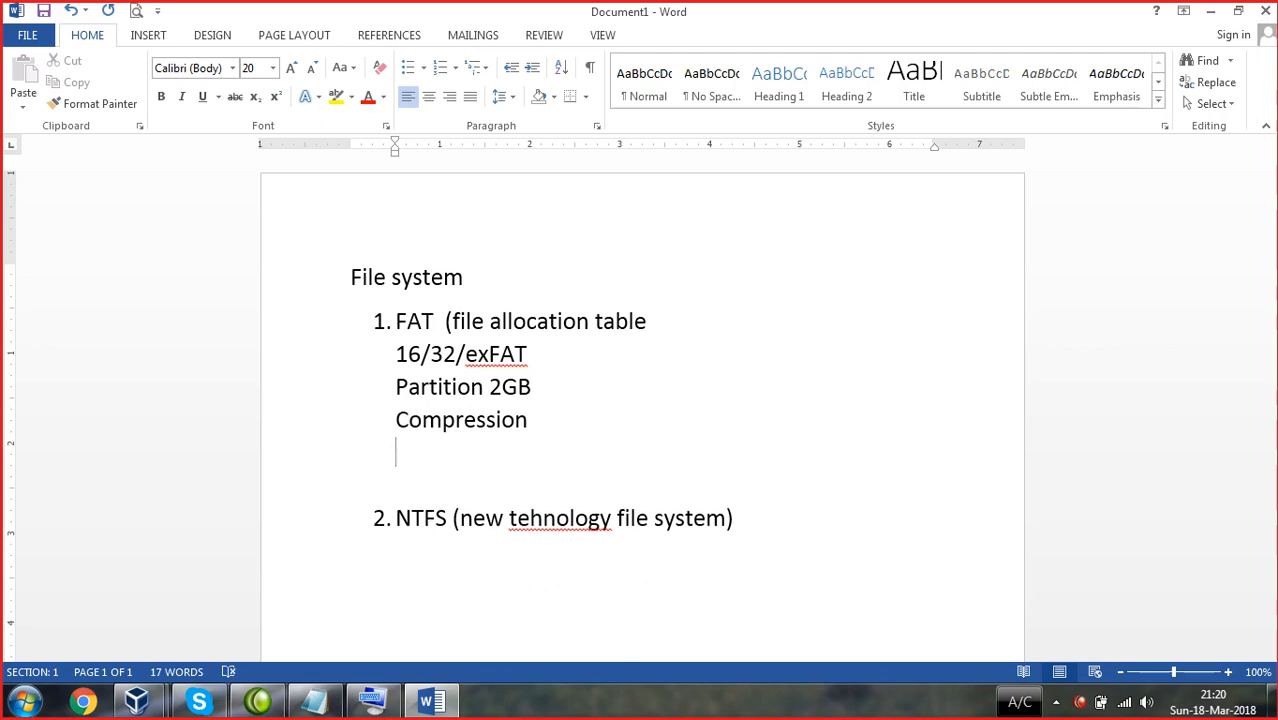
{"action": "type", "text": "Enryption"}
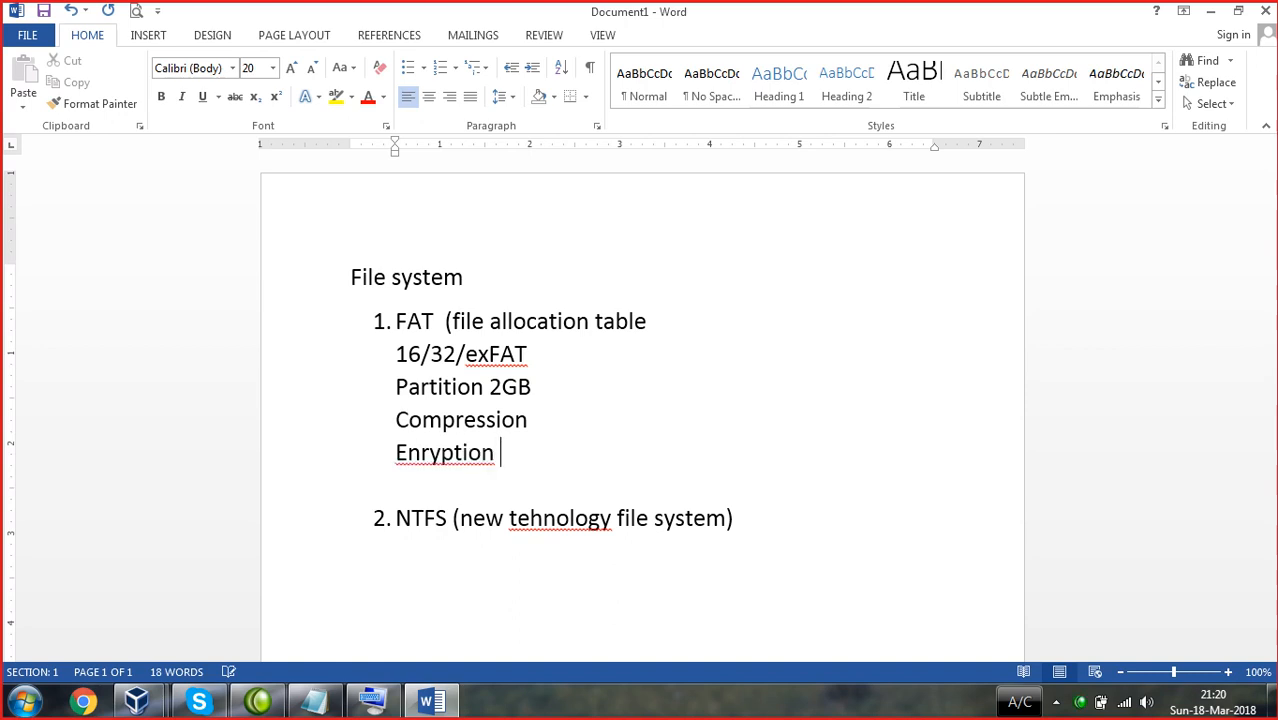
- Add the line "No loal seury" below the encryption line in the FAT entry
{"action": "key", "text": "Return"}
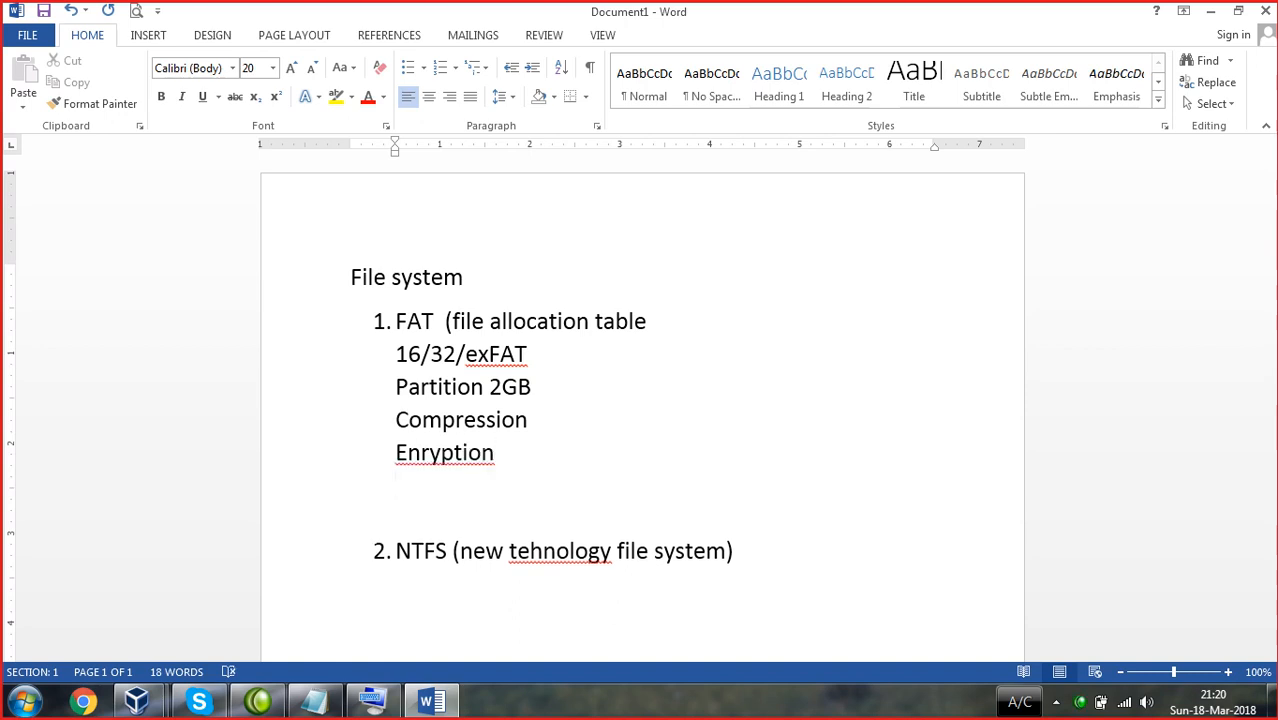
{"action": "type", "text": "No loal "}
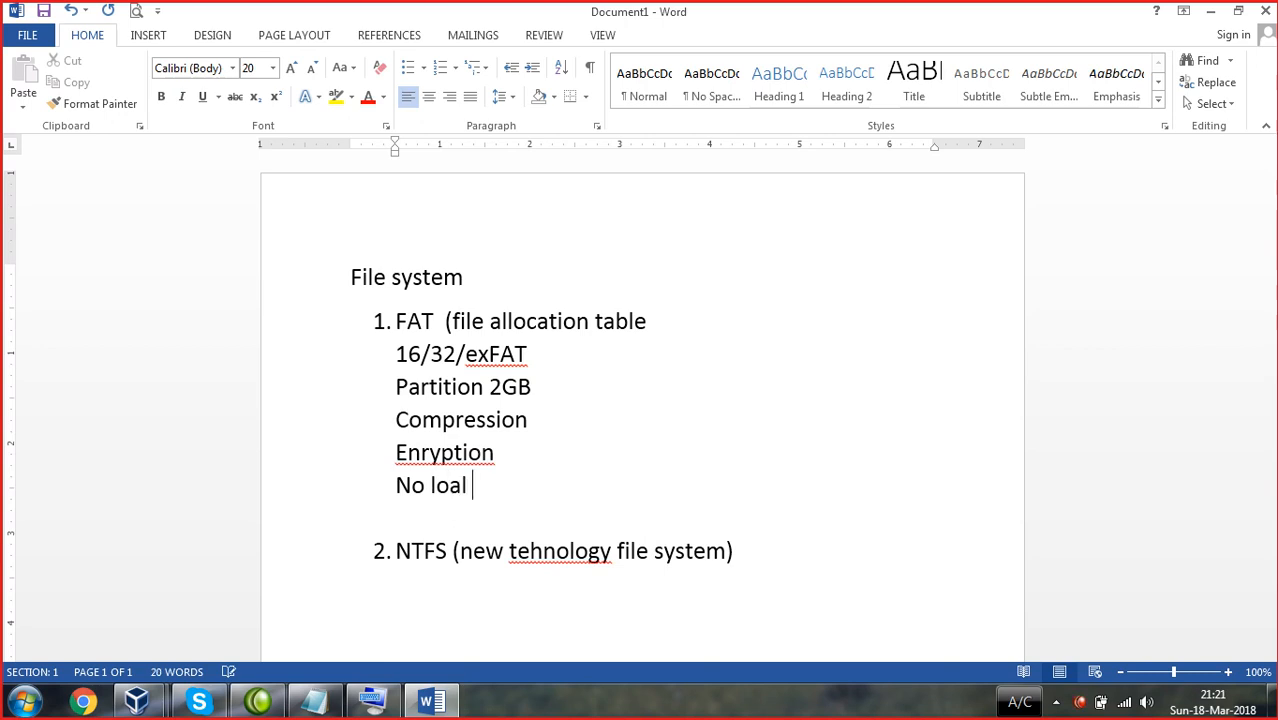
{"action": "type", "text": "seurytu"}
{"action": "key", "text": "BackSpace"}
{"action": "key", "text": "BackSpace"}
{"action": "key", "text": "BackSpace"}
{"action": "key", "text": "BackSpace"}
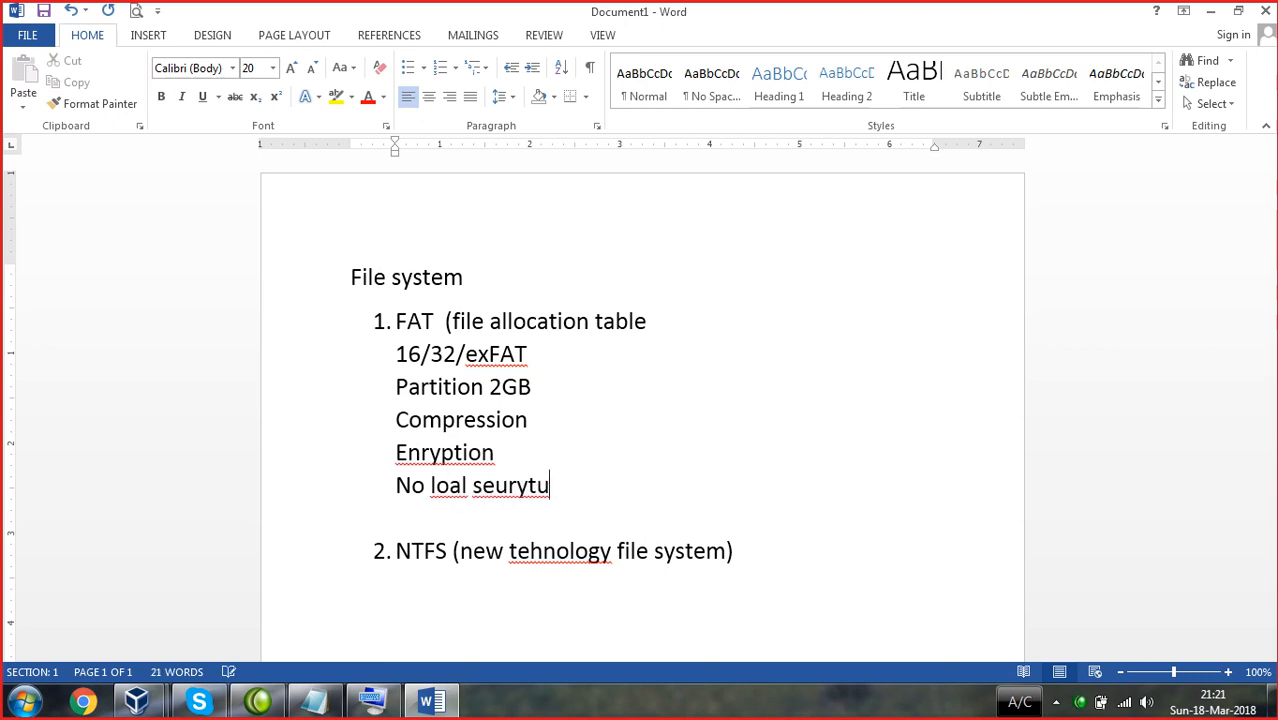
{"action": "type", "text": "y"}
- Add the line "DISk QUOta" below the security line and start another empty line
{"action": "key", "text": "shift+Return"}
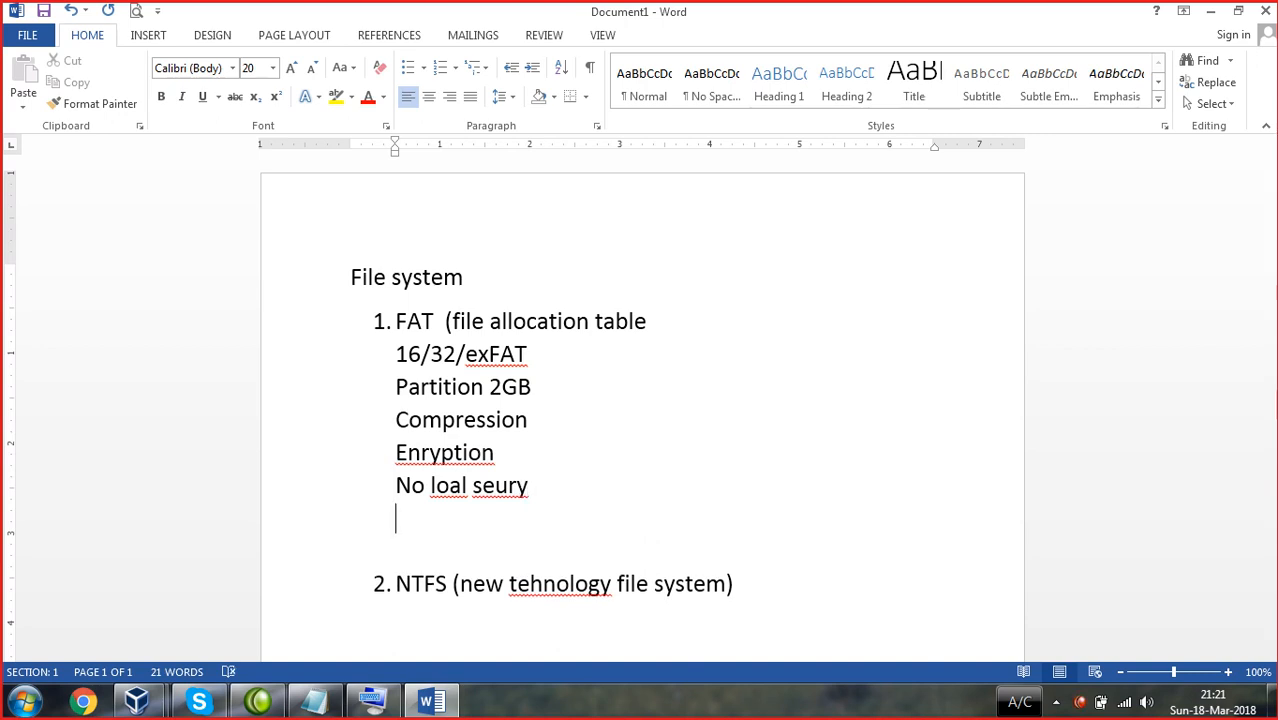
{"action": "type", "text": "DISk Qyoto"}
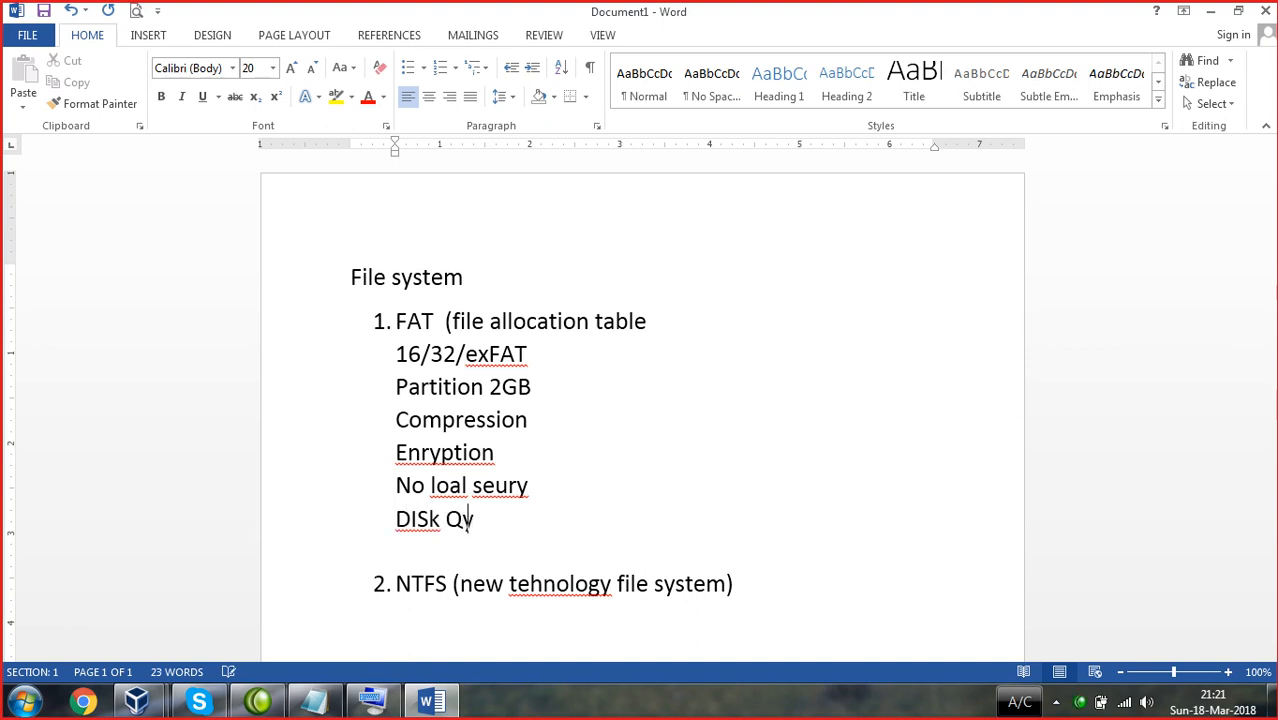
{"action": "key", "text": "BackSpace"}
{"action": "key", "text": "BackSpace"}
{"action": "key", "text": "BackSpace"}
{"action": "key", "text": "BackSpace"}
{"action": "key", "text": "BackSpace"}
{"action": "type", "text": "UOta"}
{"action": "key", "text": "Return"}
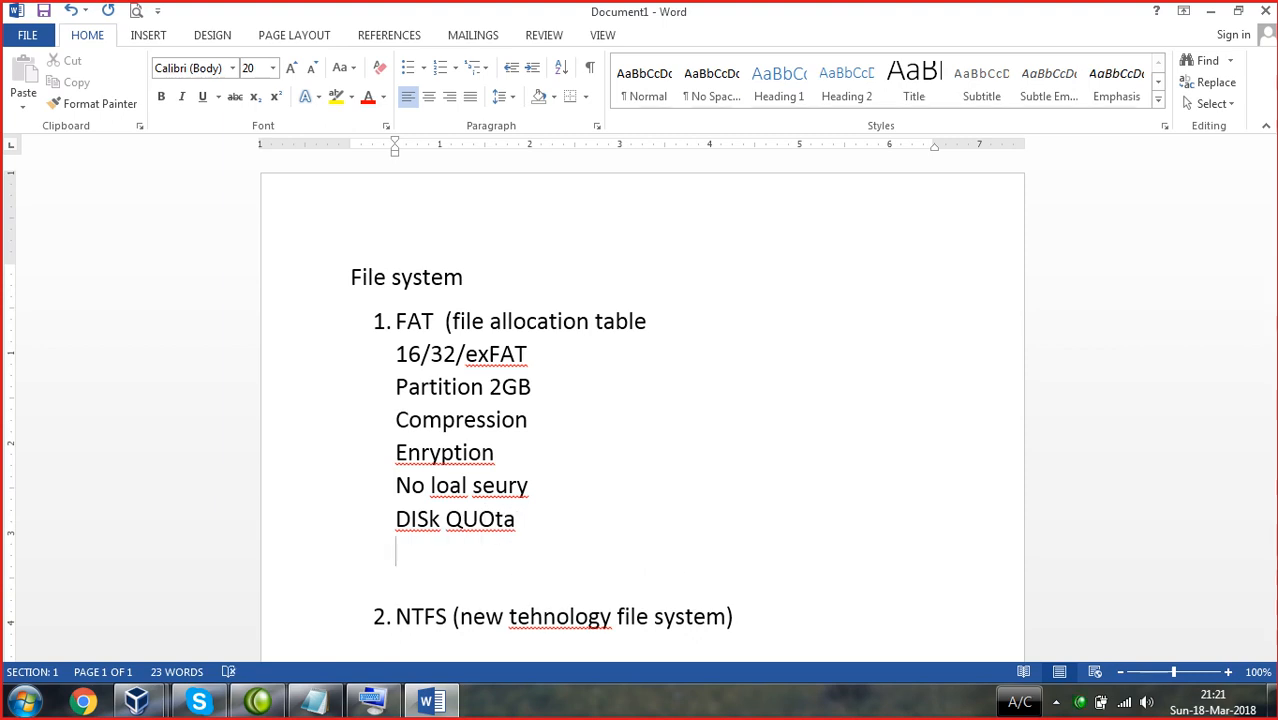
- Add the line "Shadow oies" directly below "DISk QUOta" in the FAT entry
{"action": "type", "text": "shakow"}
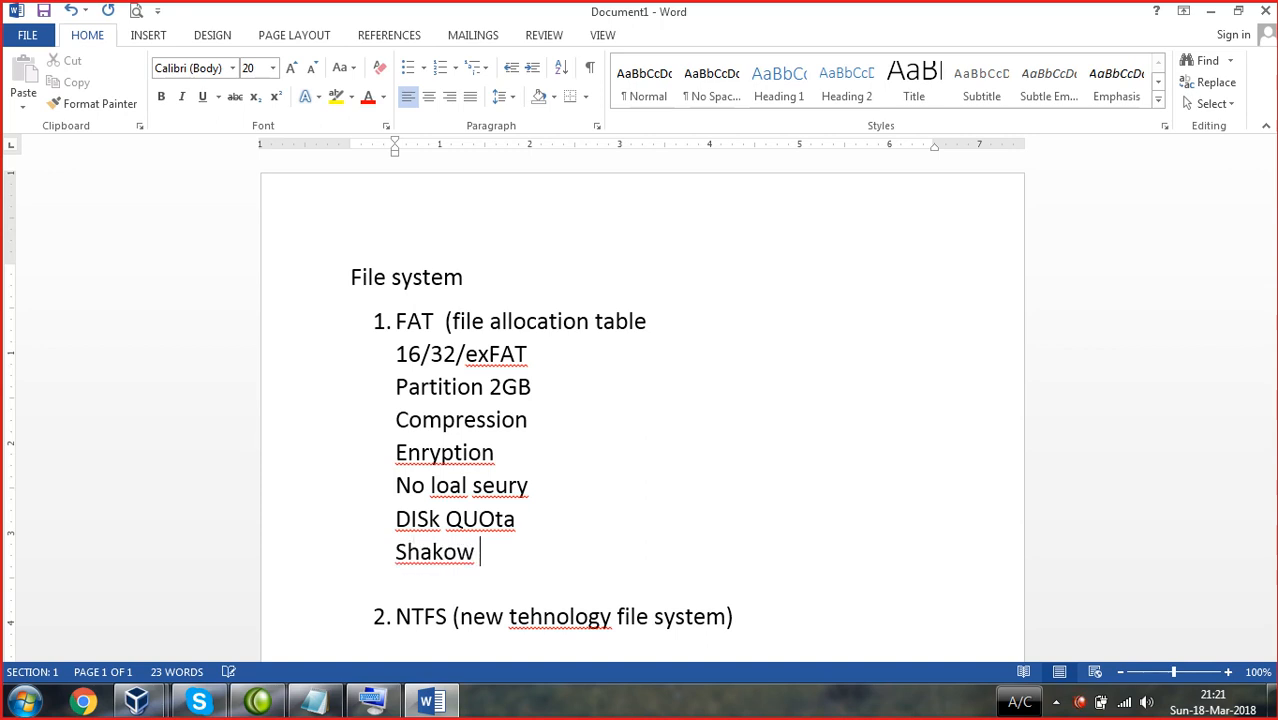
{"action": "key", "text": "BackSpace"}
{"action": "key", "text": "BackSpace"}
{"action": "key", "text": "BackSpace"}
{"action": "type", "text": "dow ompie"}
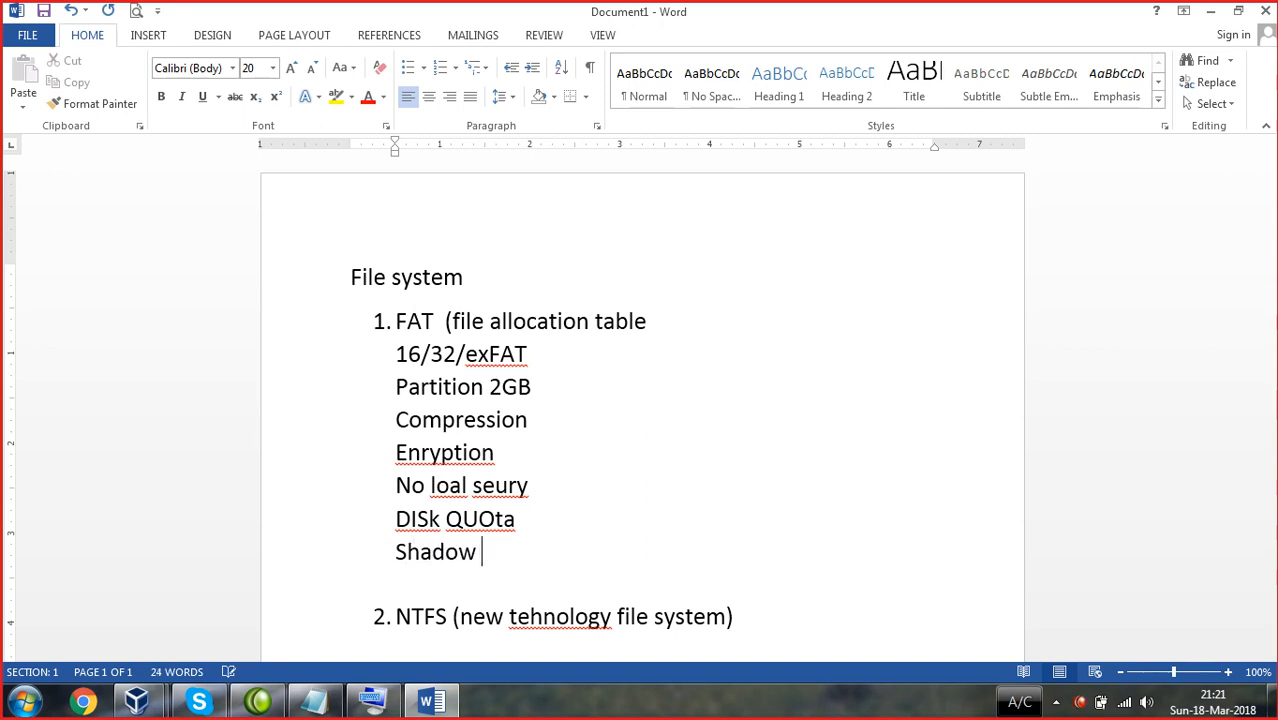
{"action": "key", "text": "BackSpace"}
{"action": "key", "text": "BackSpace"}
{"action": "key", "text": "BackSpace"}
{"action": "key", "text": "BackSpace"}
{"action": "key", "text": "BackSpace"}
{"action": "type", "text": "oies"}
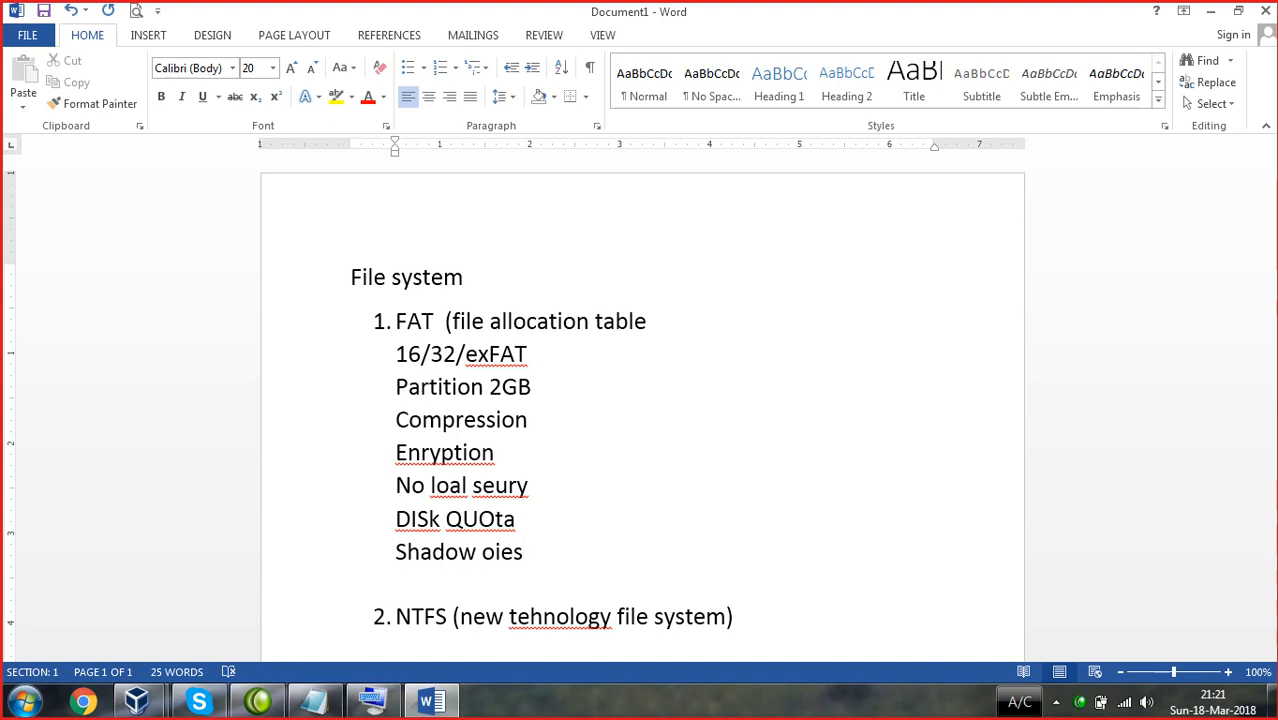
- Leave a blank line below the shadow line and add "Have Sharing" to the FAT entry
{"action": "key", "text": "Return"}
{"action": "key", "text": "Return"}
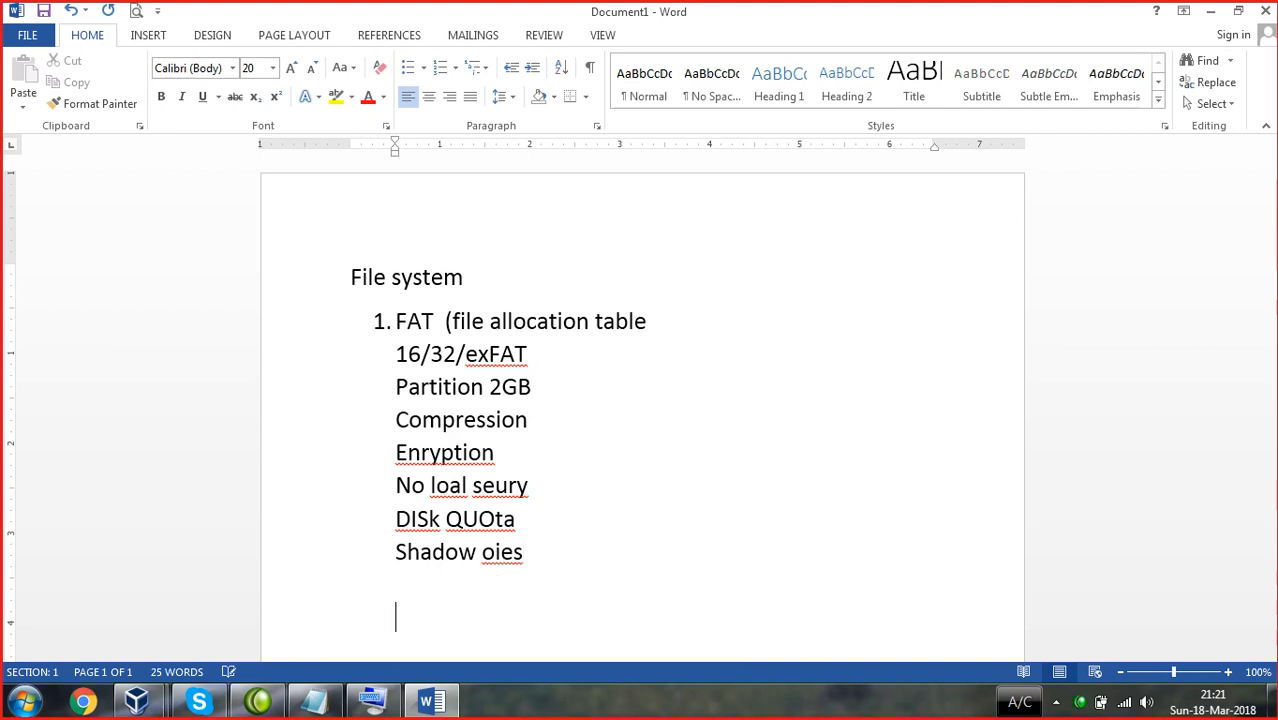
{"action": "type", "text": "Have Sharing"}
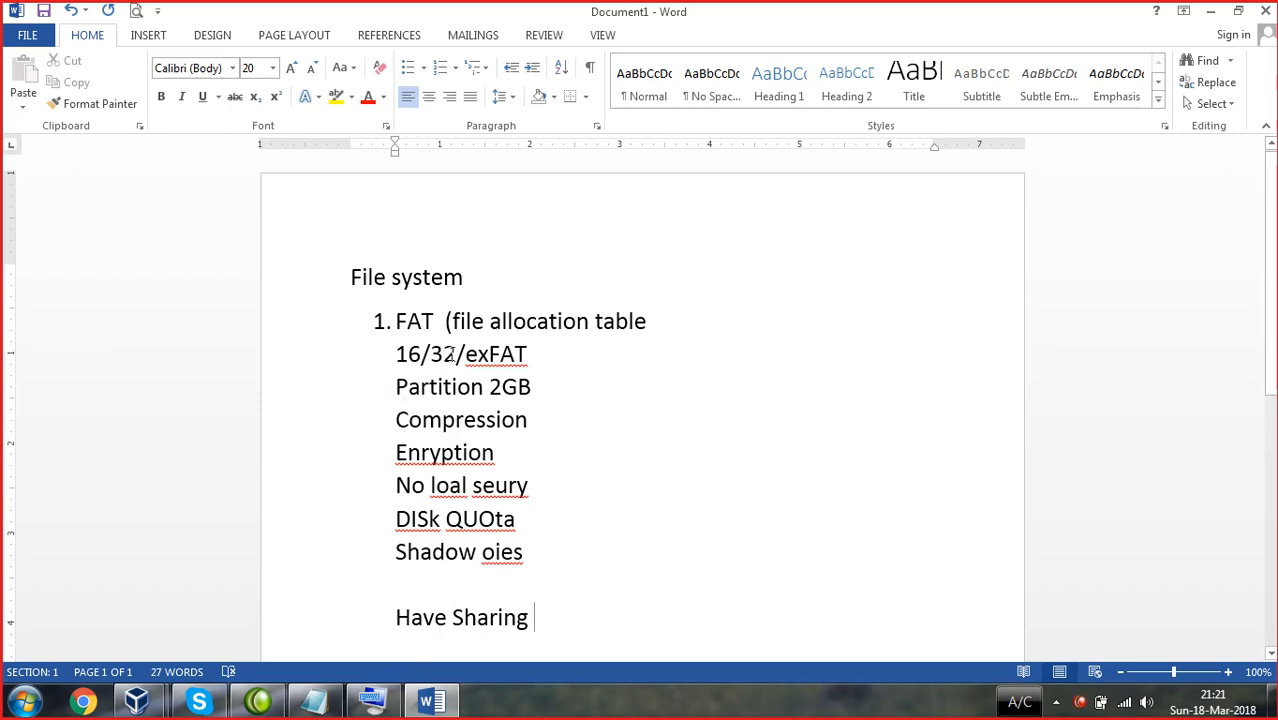
- Add "32 GB" on the "16/32/exFAT" line, spaced well to the right of the existing text
{"action": "left_click", "coordinate": [540, 353]}
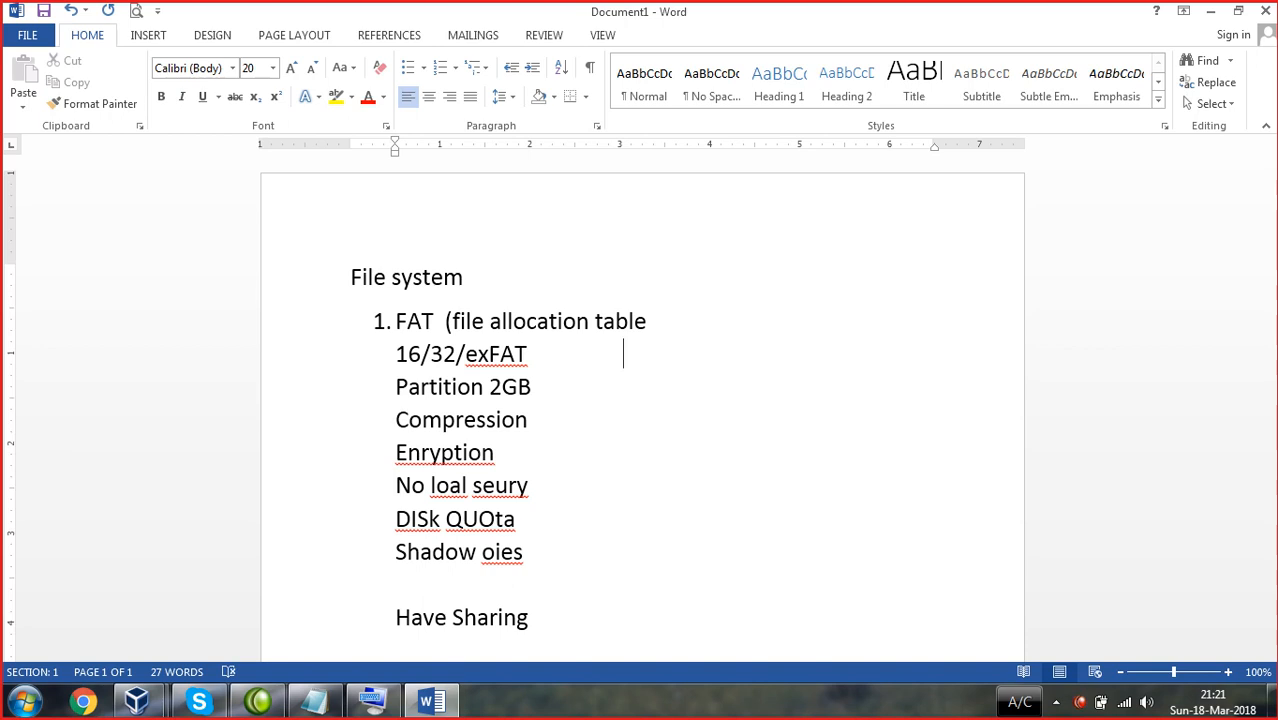
{"action": "type", "text": "32 GN"}
{"action": "key", "text": "BackSpace"}
{"action": "type", "text": "B"}
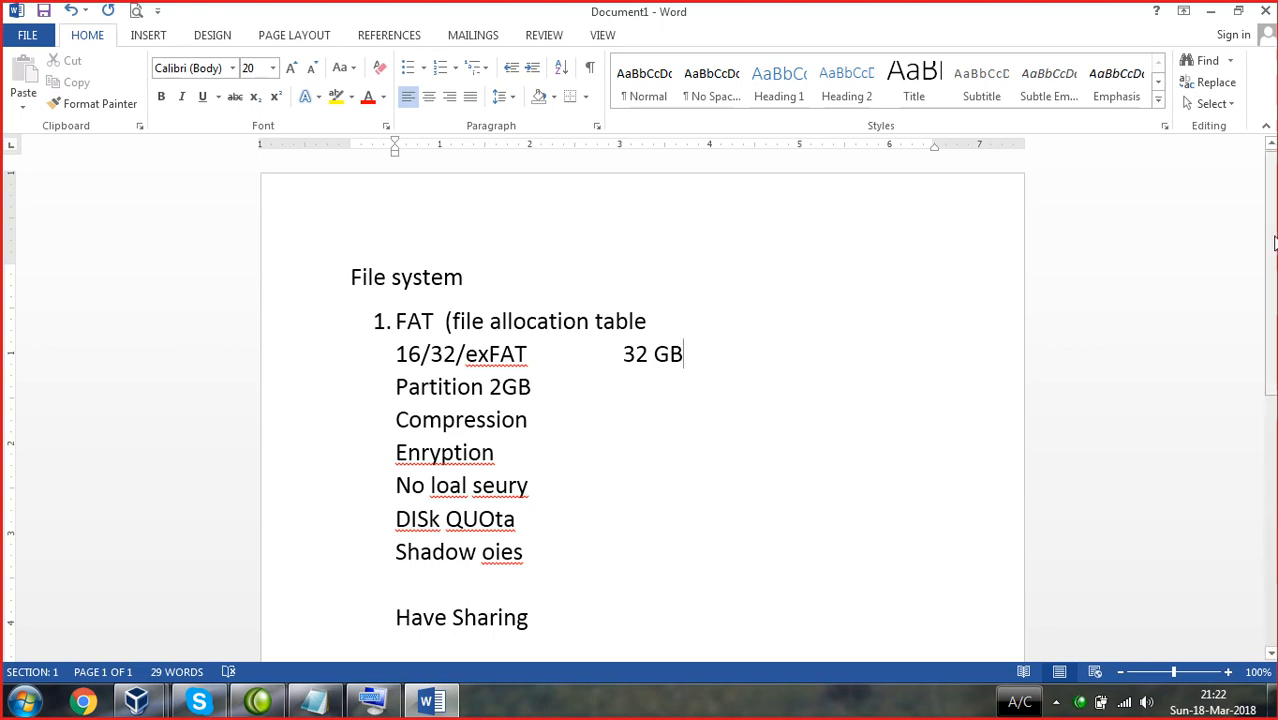
- Start empty, unnumbered lines below the "NTFS (new tehnology file system)" entry
{"action": "scroll", "coordinate": [1272, 276], "scroll_direction": "down", "scroll_amount": 4}
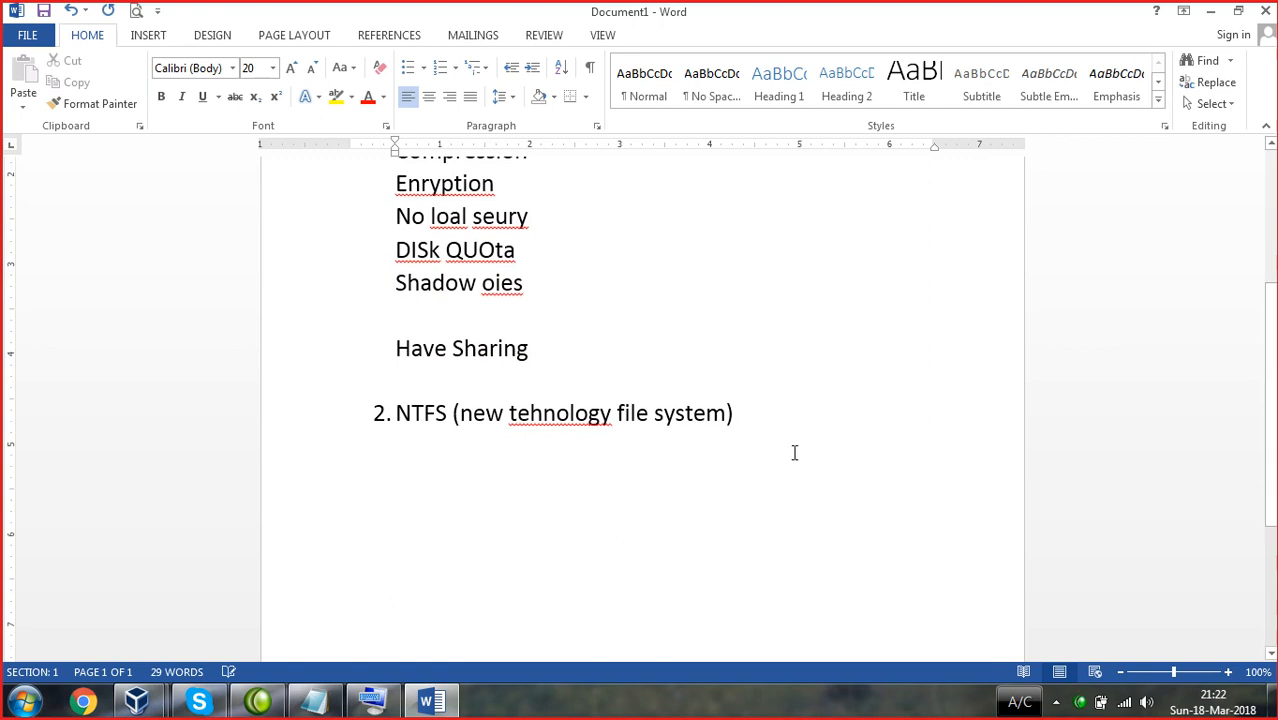
{"action": "left_click", "coordinate": [766, 414]}
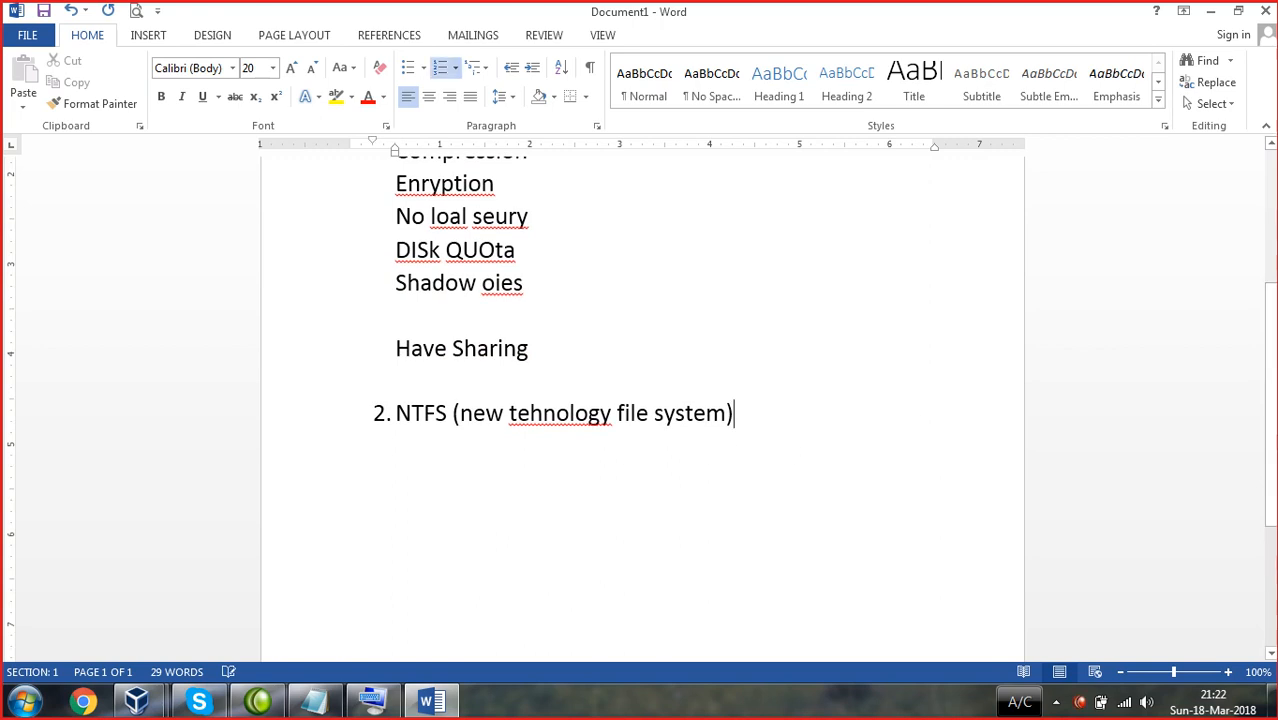
{"action": "key", "text": "Return"}
{"action": "key", "text": "BackSpace"}
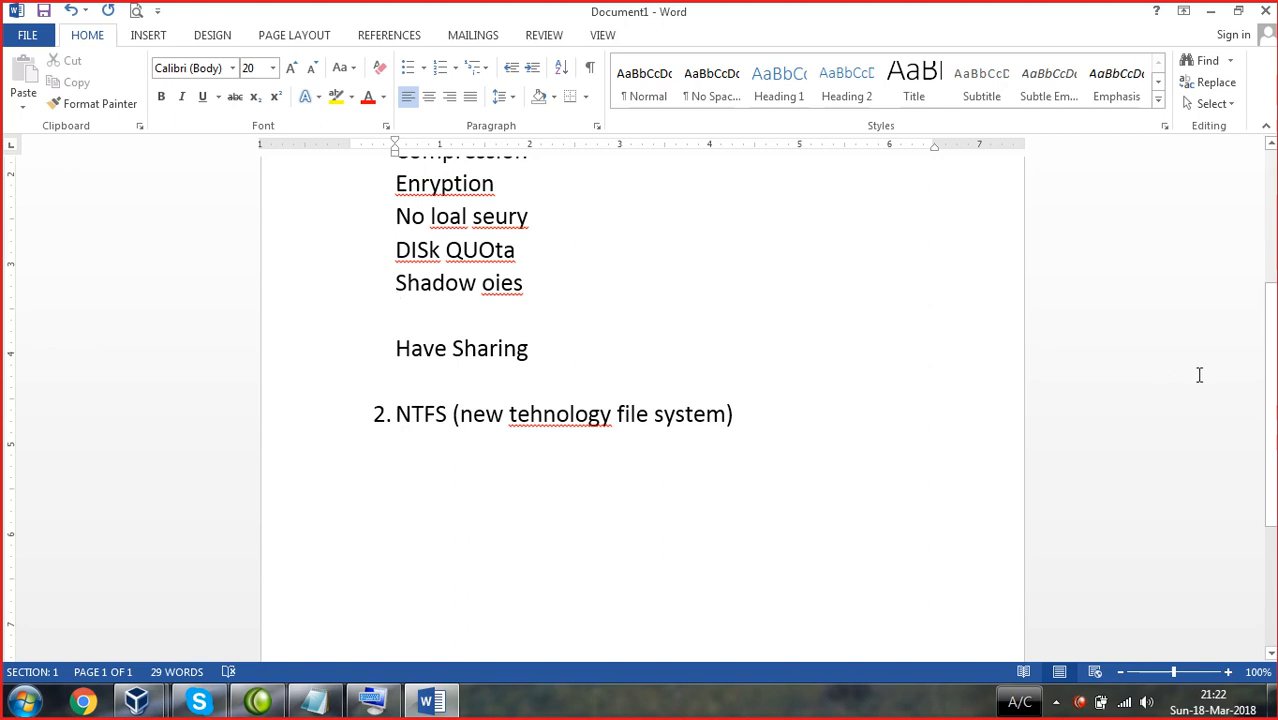
{"action": "left_click_drag", "start_coordinate": [1270, 398], "coordinate": [1273, 335]}
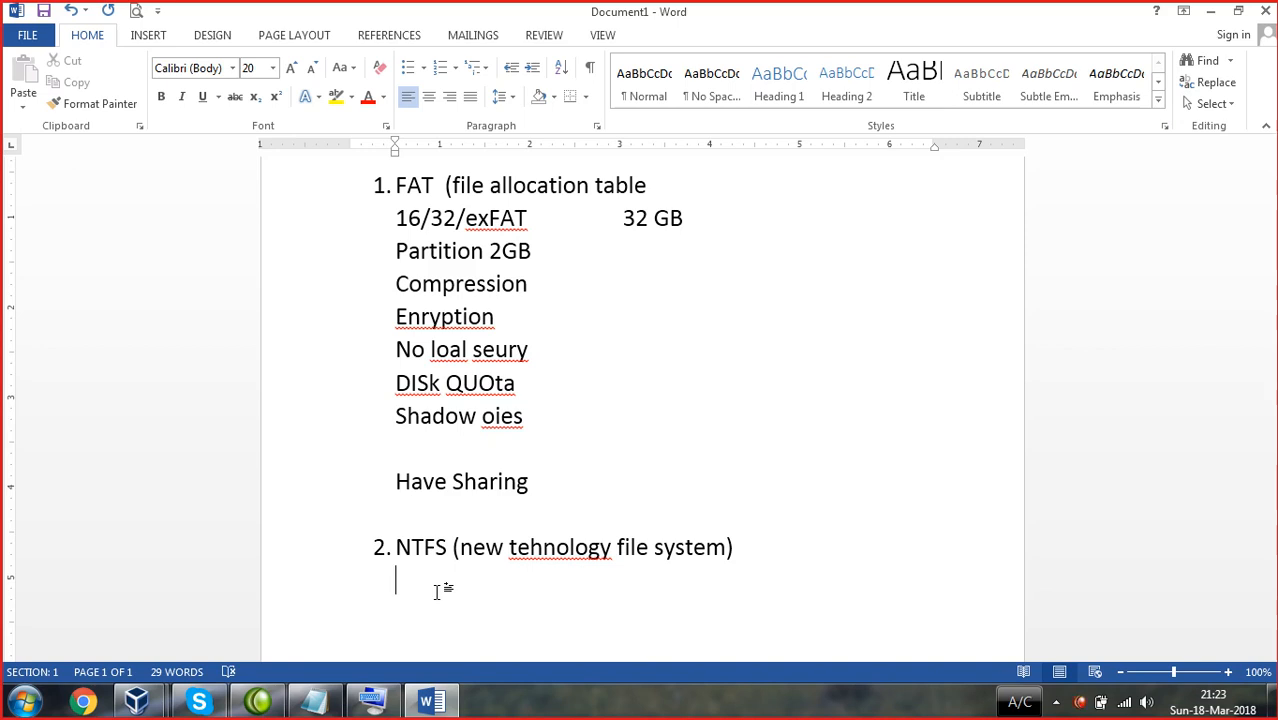
{"action": "key", "text": "Return"}
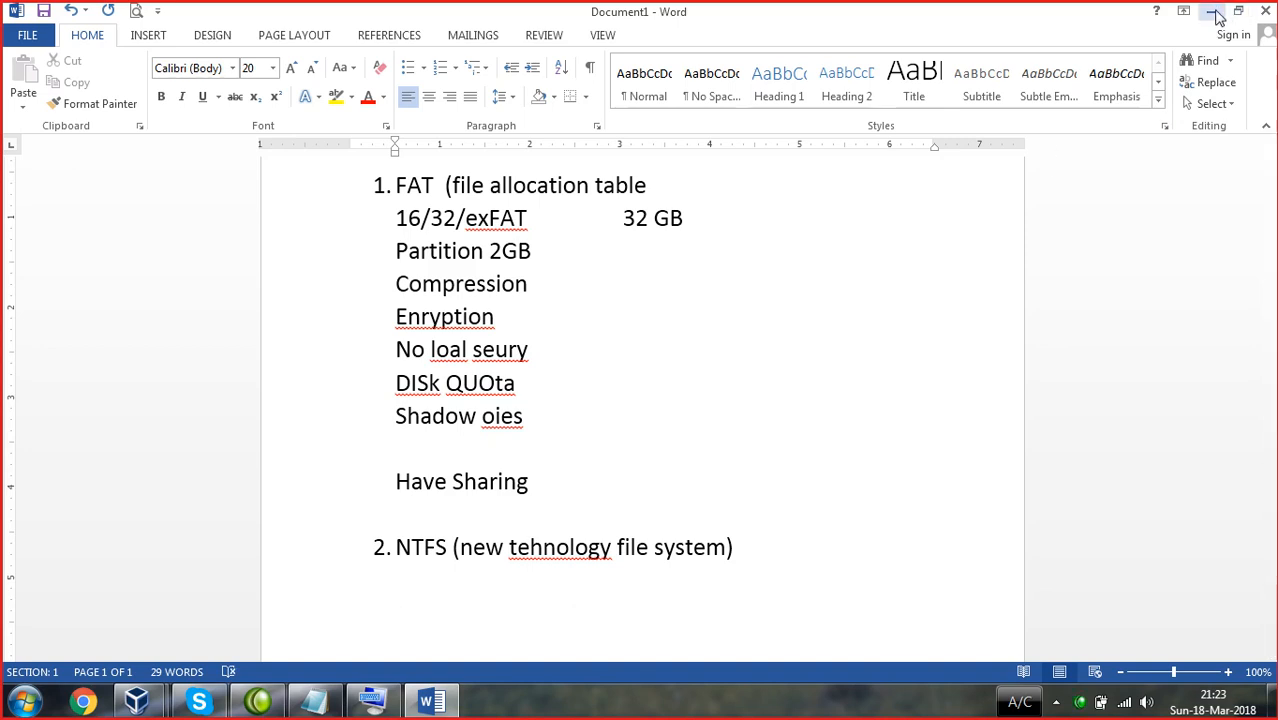
- Switch to the Windows 7 virtual machine, dismiss the Run dialog, and open the Computer window maximized
{"action": "left_click", "coordinate": [1213, 12]}
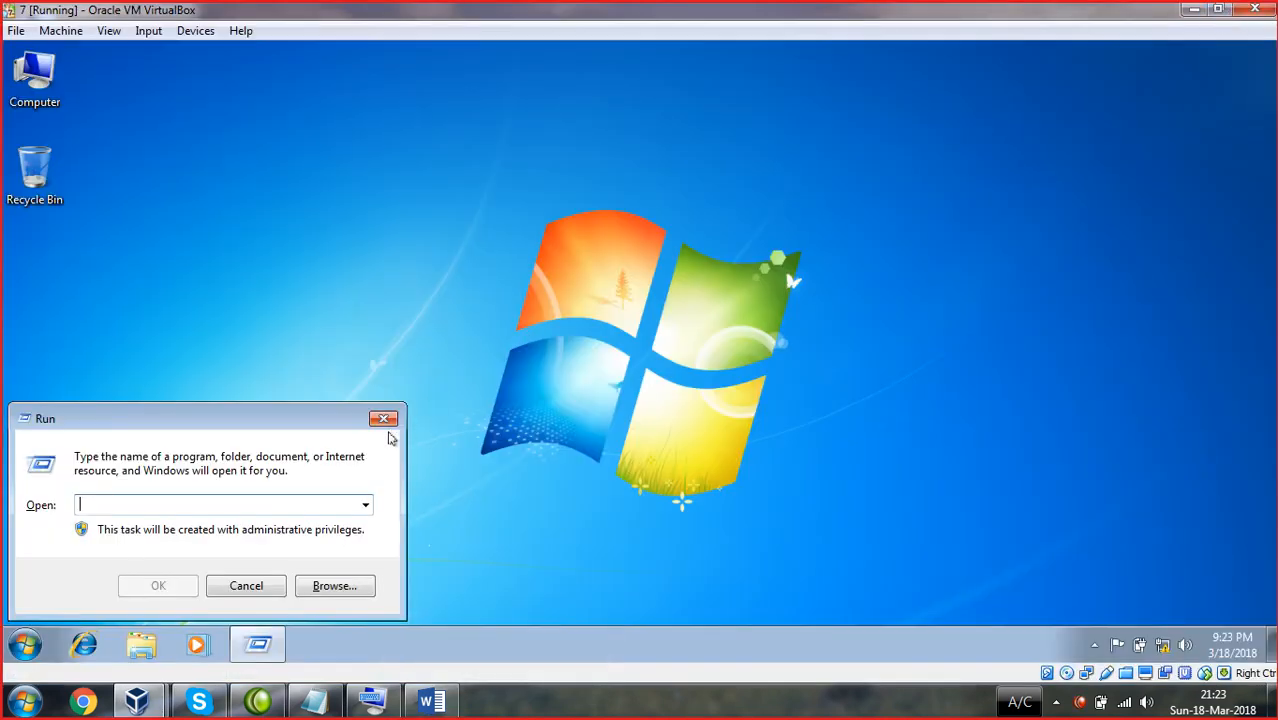
{"action": "left_click", "coordinate": [384, 419]}
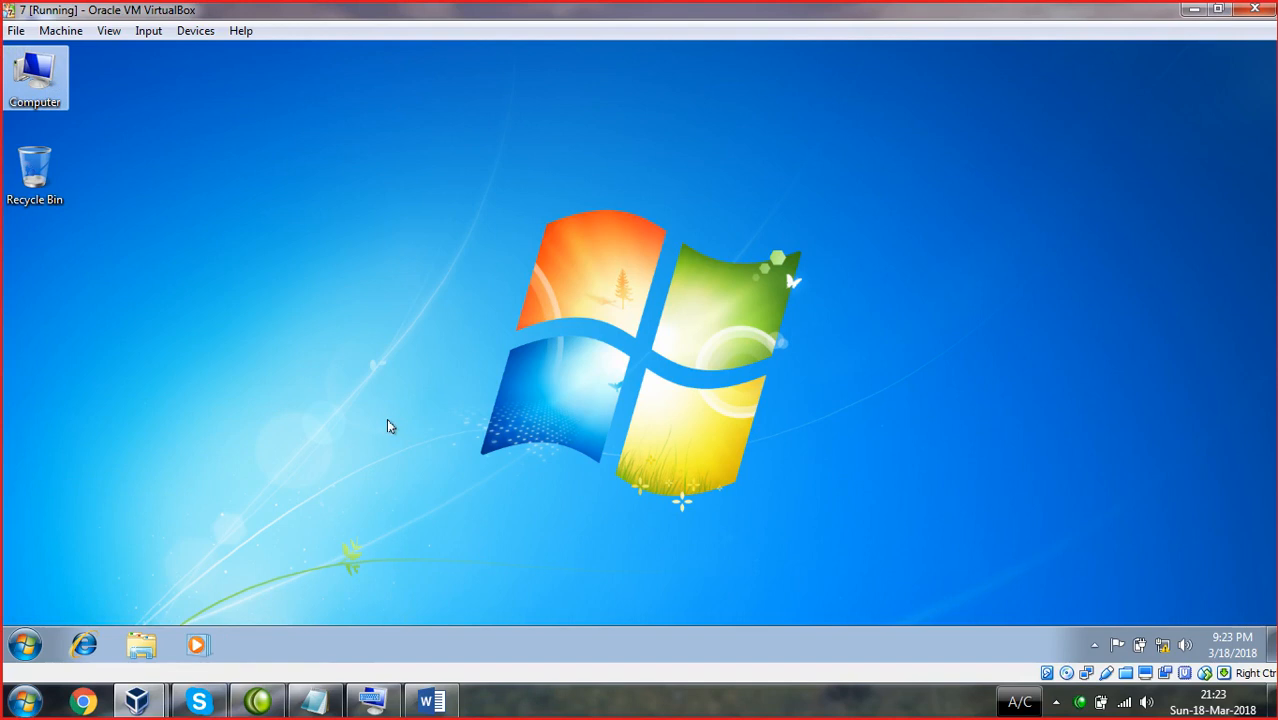
{"action": "double_click", "coordinate": [37, 88]}
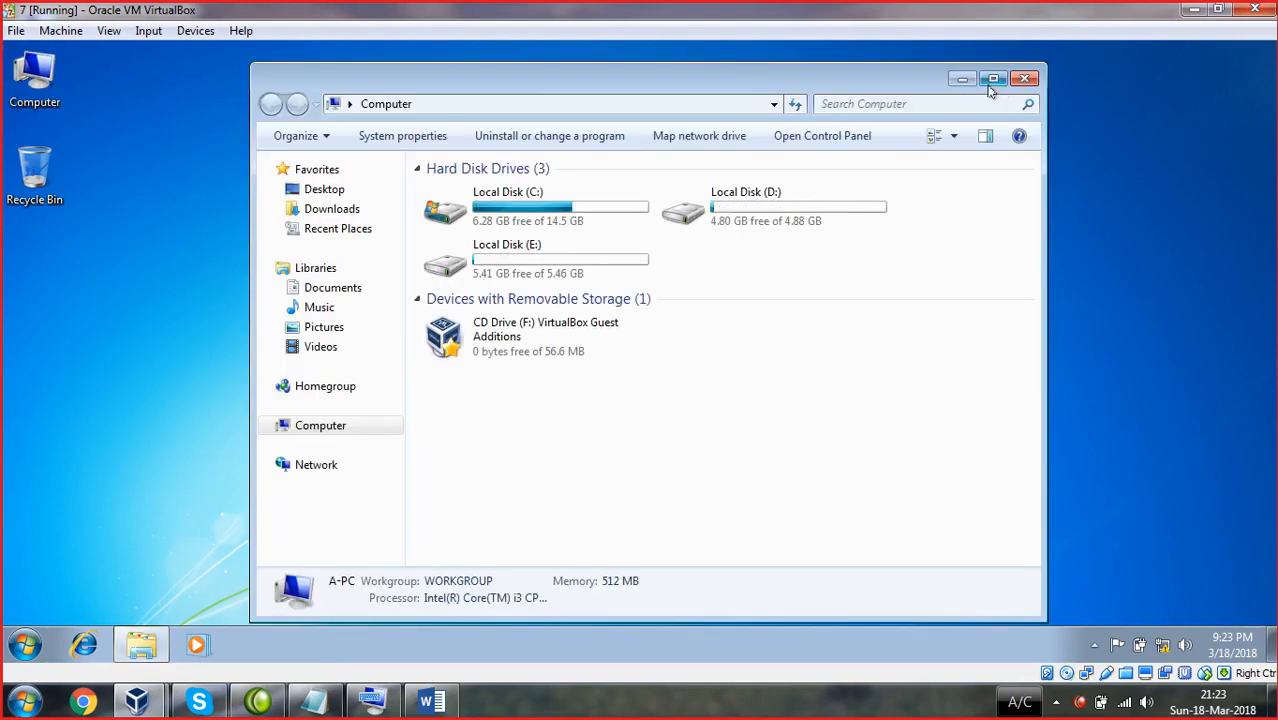
{"action": "left_click", "coordinate": [993, 79]}
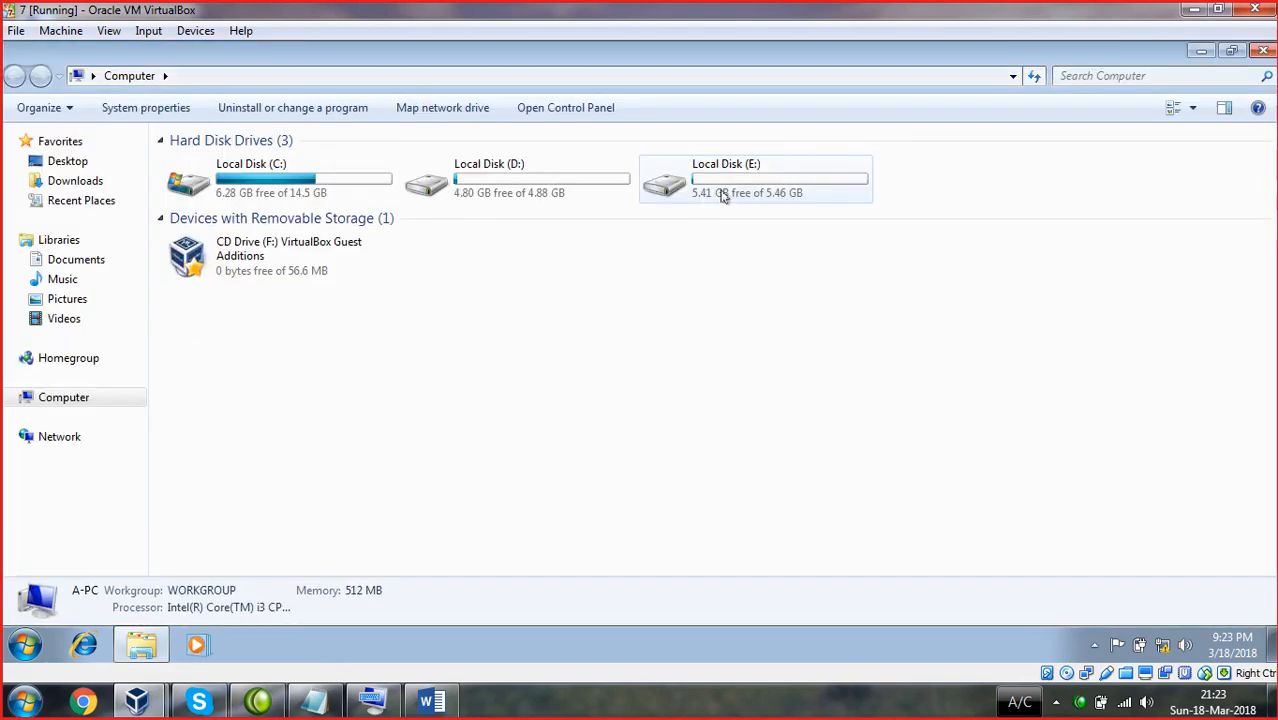
- Format Local Disk (D:) with the FAT32 file system using Quick Format, and close the Format dialog
{"action": "left_click", "coordinate": [500, 174]}
{"action": "right_click", "coordinate": [500, 174]}
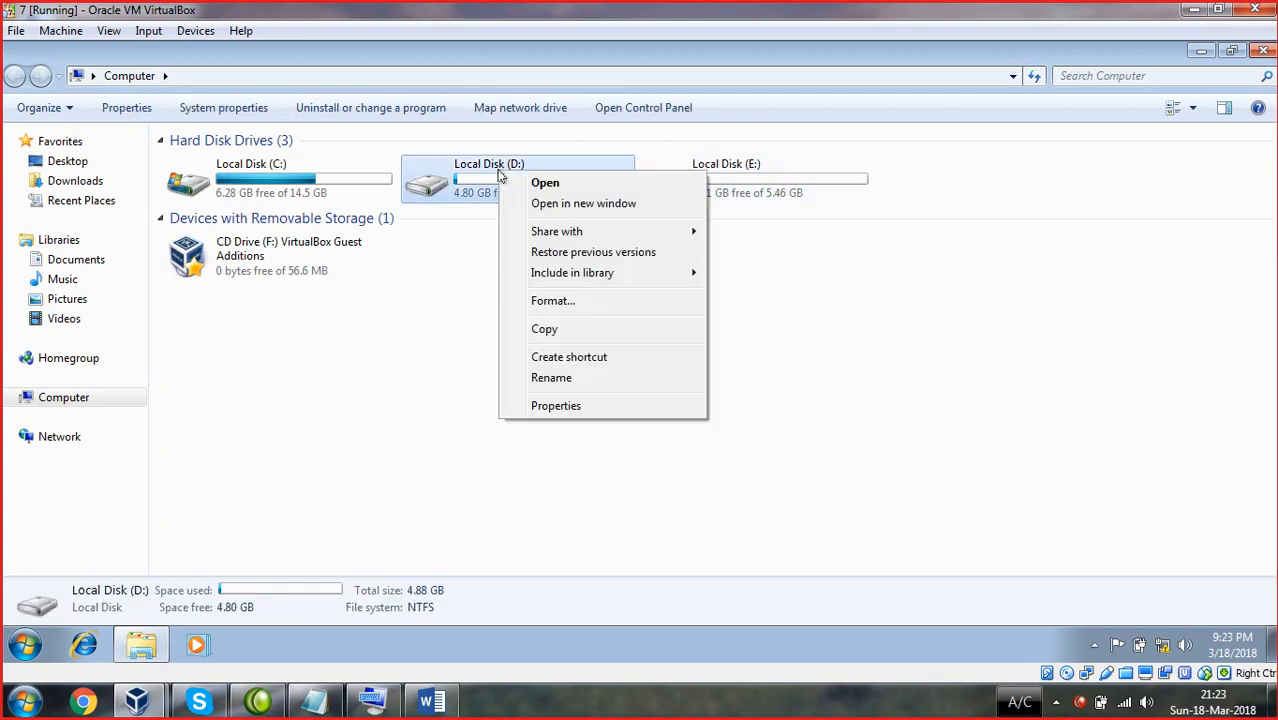
{"action": "left_click", "coordinate": [553, 302]}
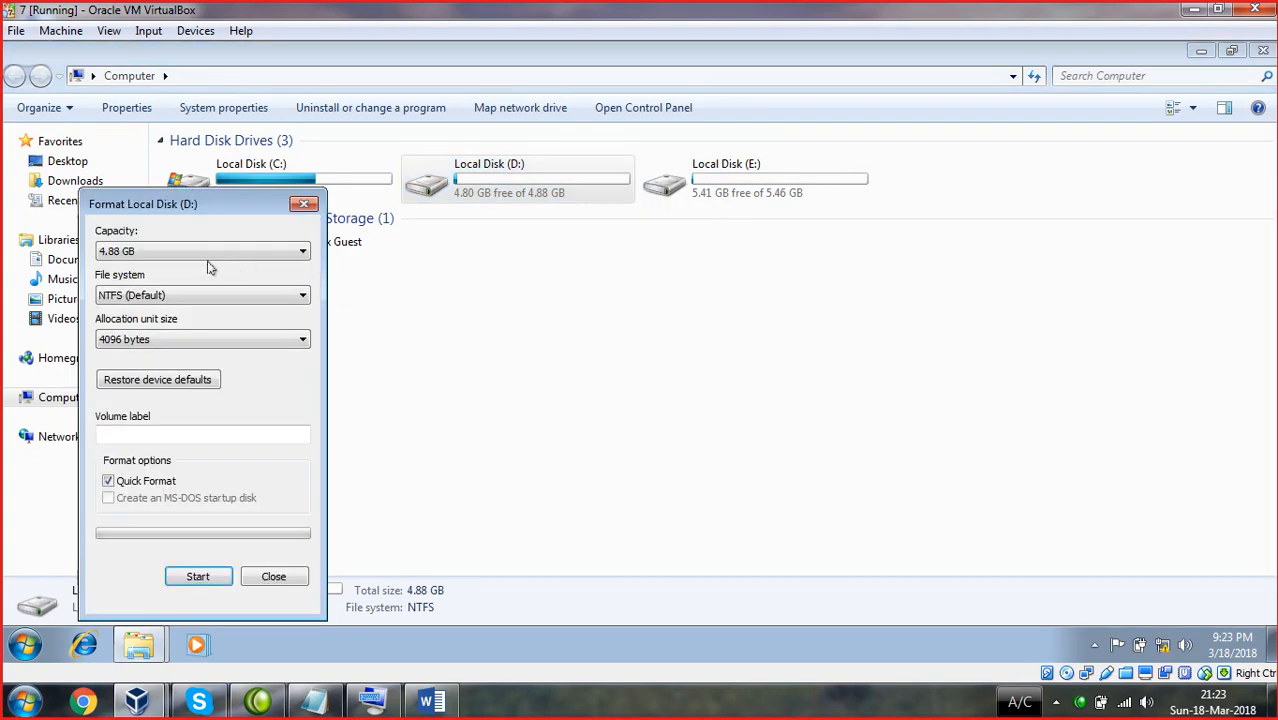
{"action": "left_click_drag", "start_coordinate": [209, 205], "coordinate": [238, 125]}
{"action": "left_click", "coordinate": [190, 216]}
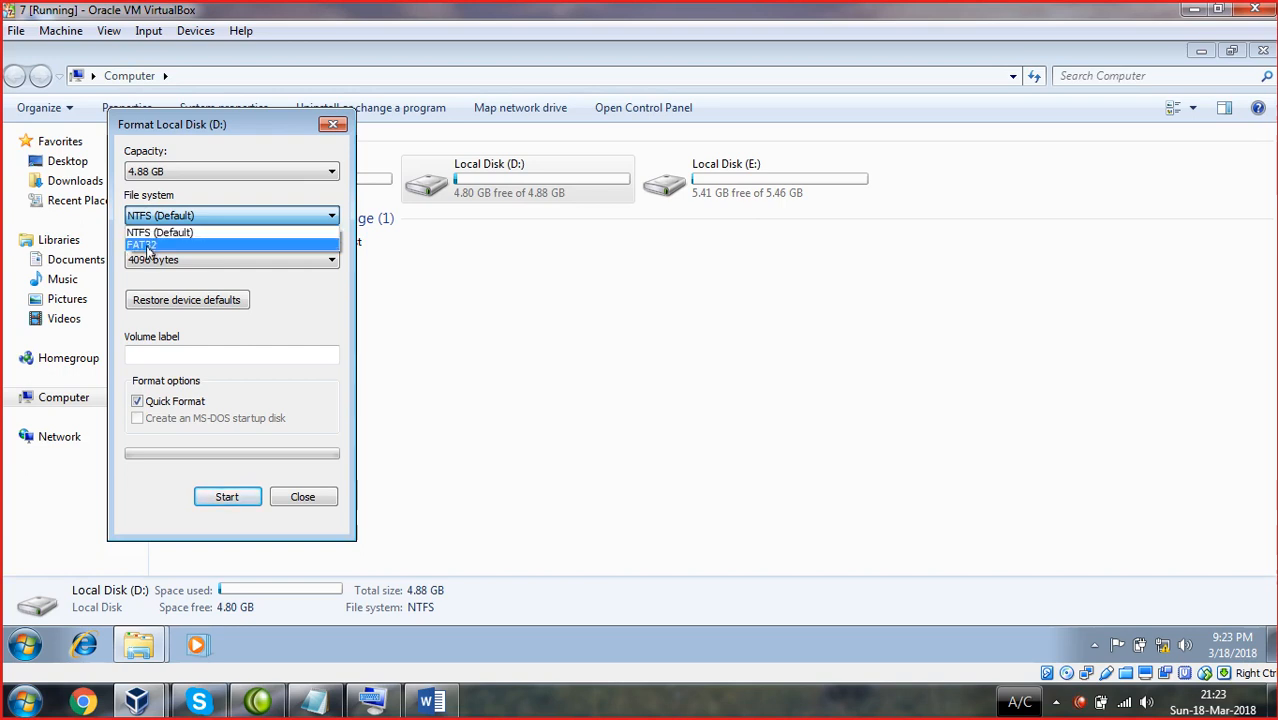
{"action": "left_click", "coordinate": [148, 245]}
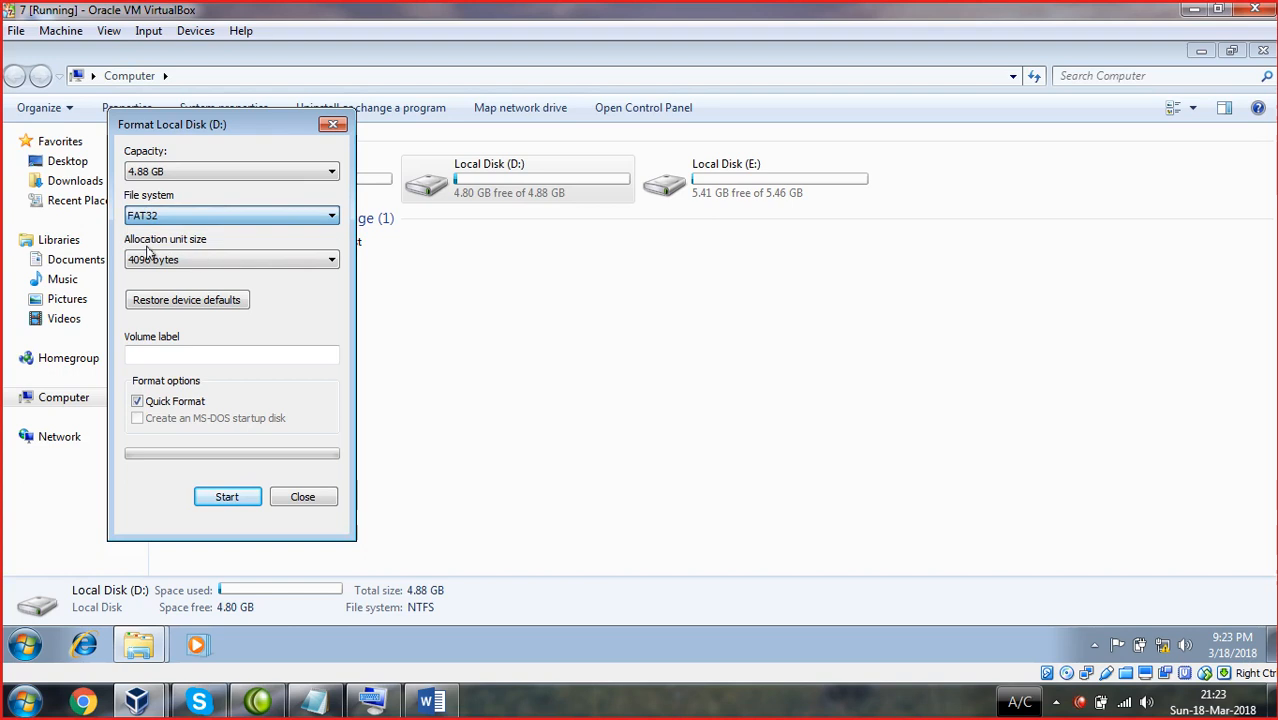
{"action": "left_click", "coordinate": [227, 497]}
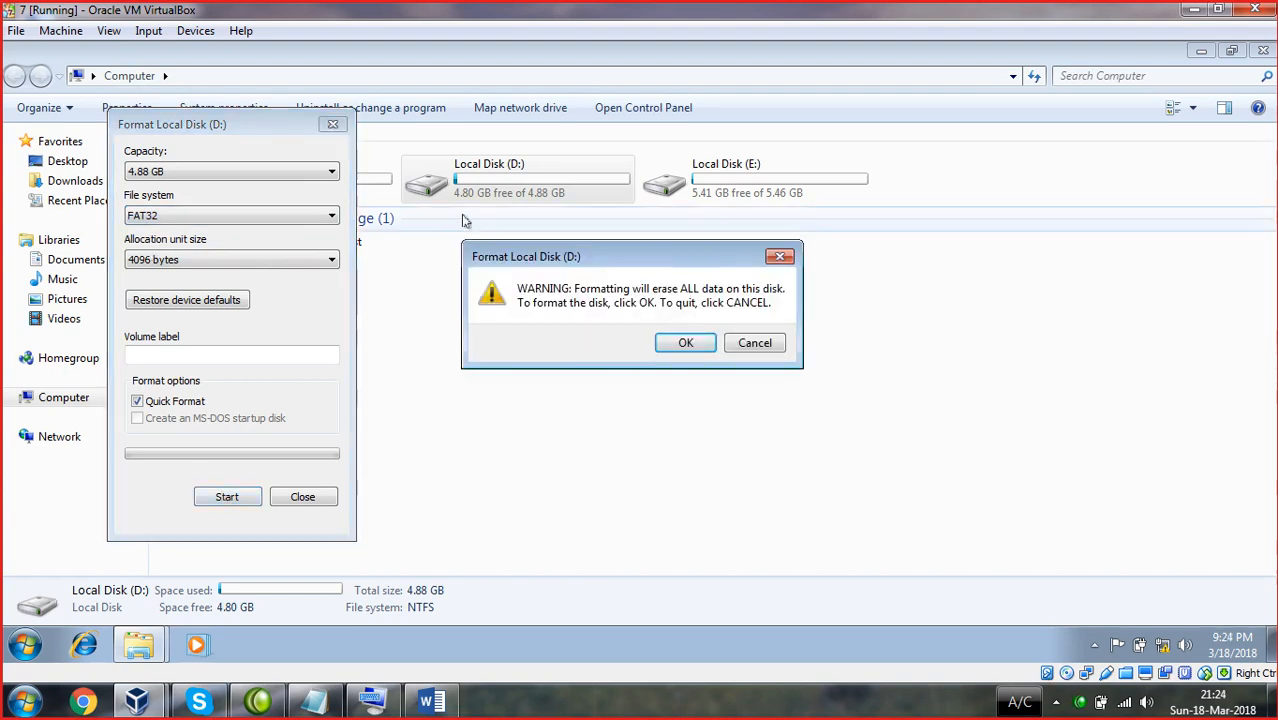
{"action": "left_click", "coordinate": [686, 344]}
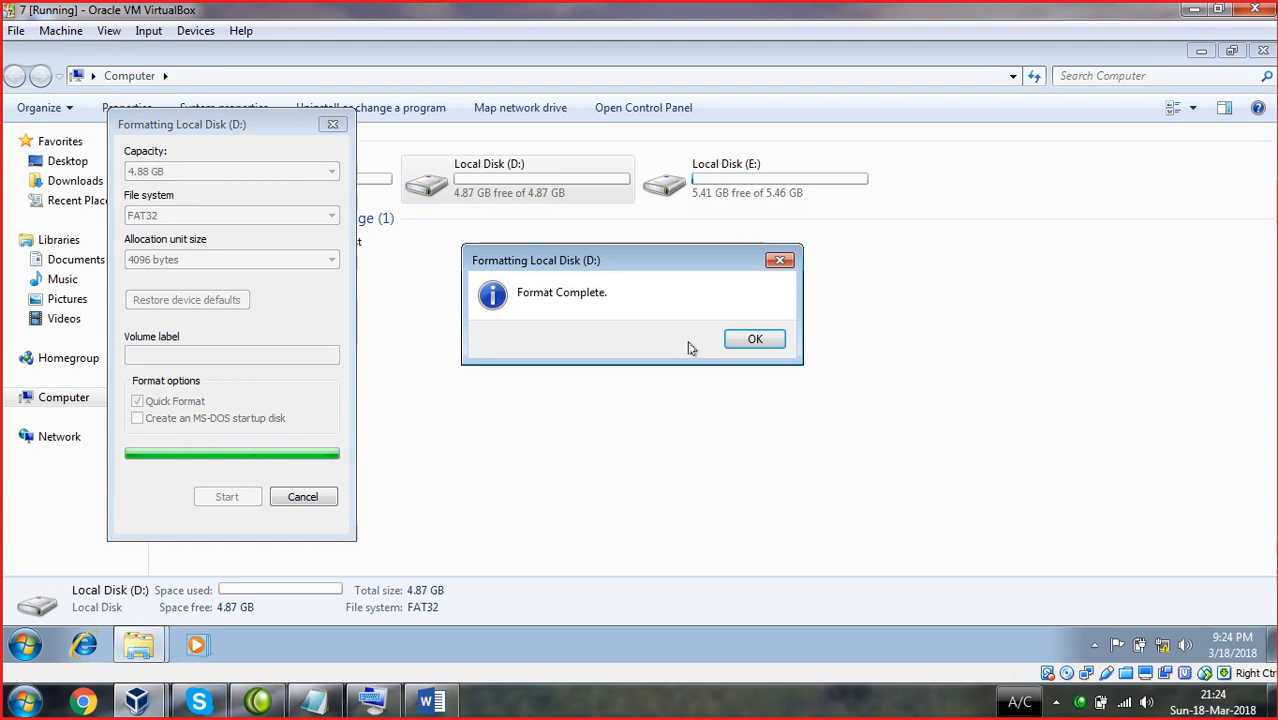
{"action": "left_click", "coordinate": [747, 342]}
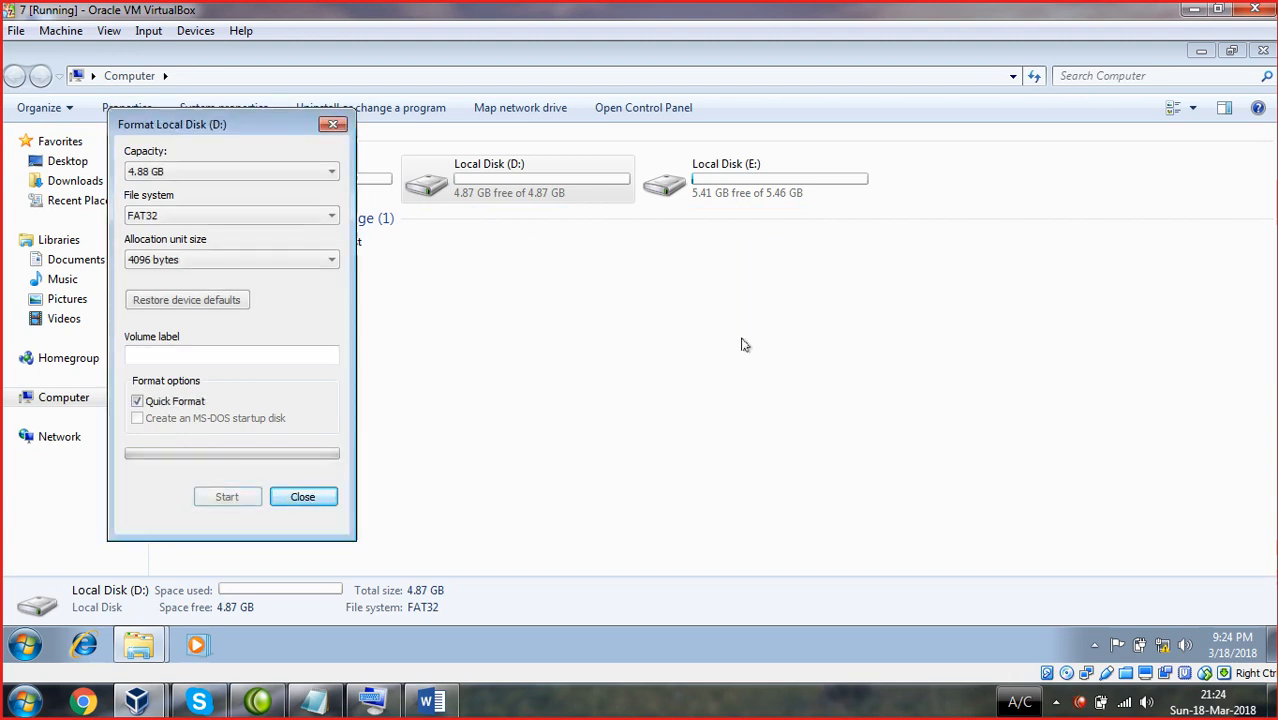
{"action": "left_click", "coordinate": [334, 124]}
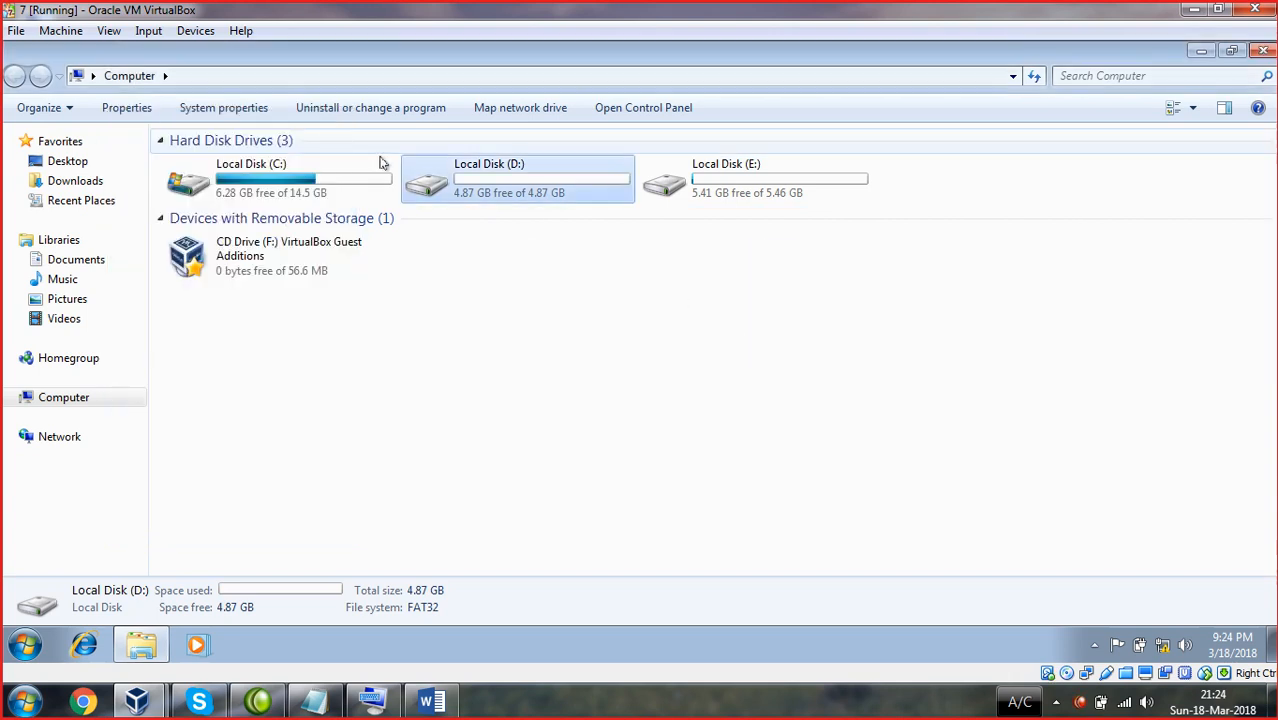
- Check the file system and the available property pages of Local Disk (D:) in its Properties dialog
{"action": "right_click", "coordinate": [472, 196]}
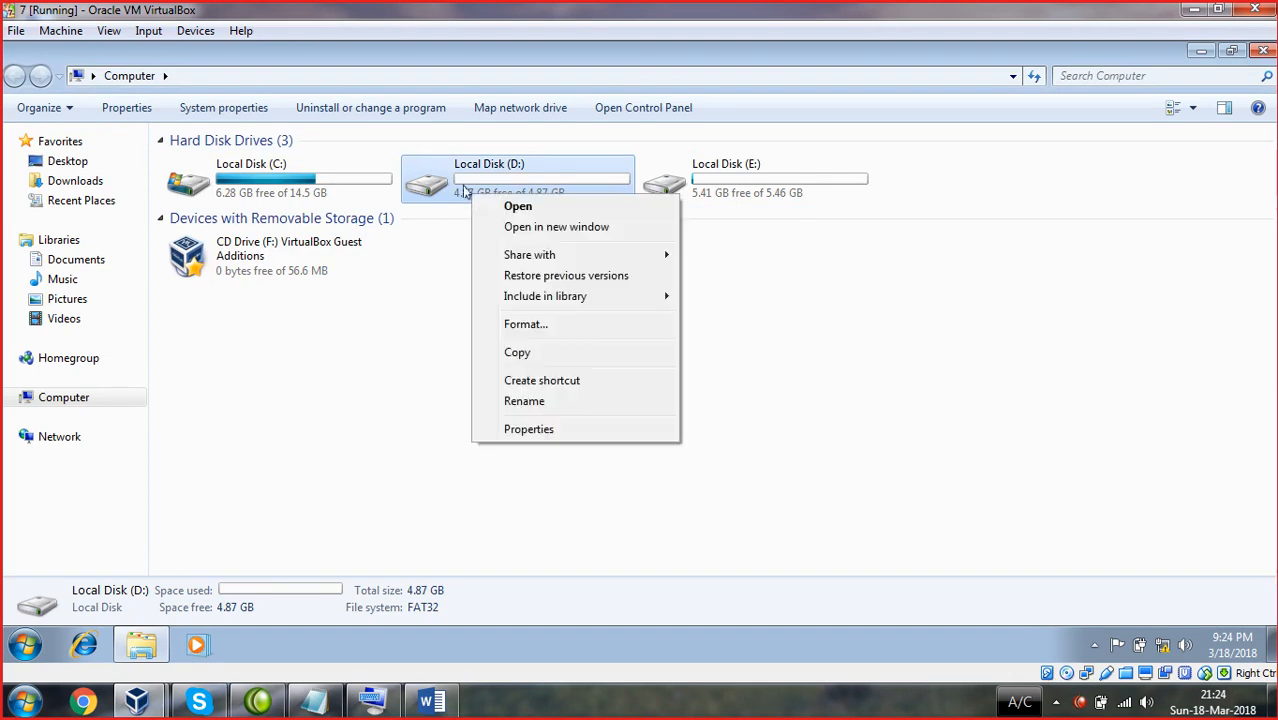
{"action": "right_click", "coordinate": [460, 175]}
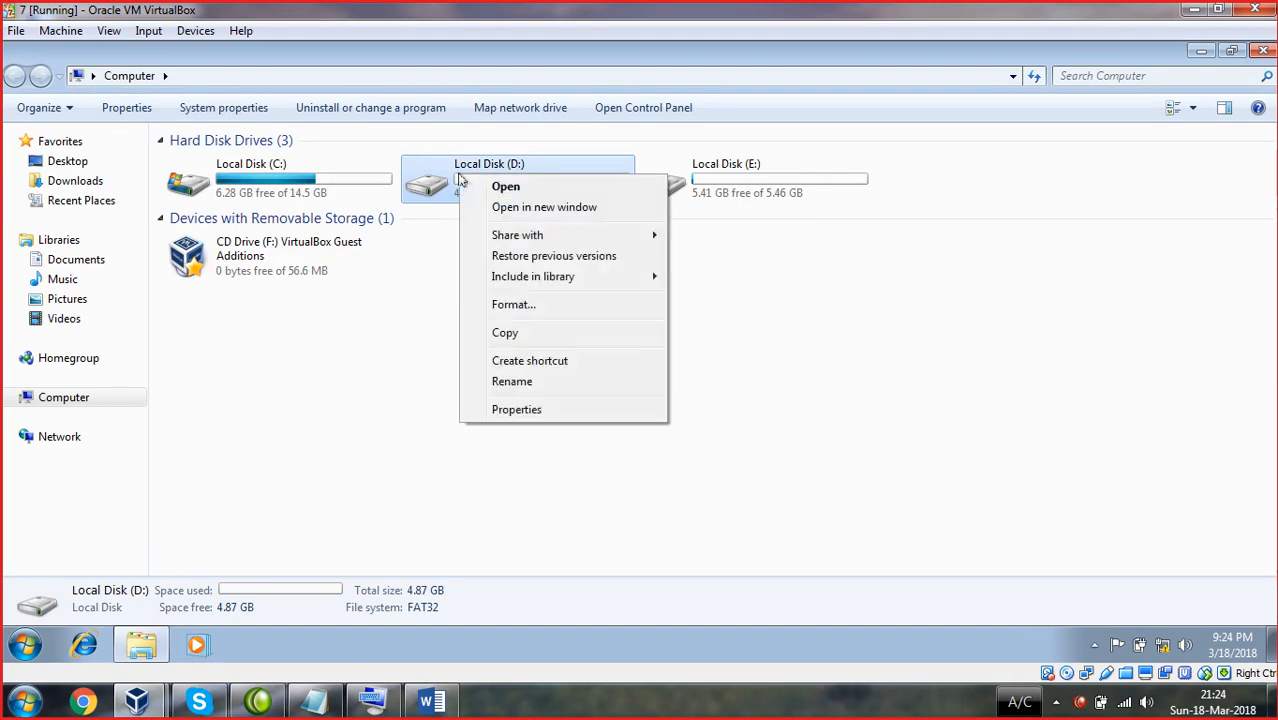
{"action": "left_click", "coordinate": [512, 410]}
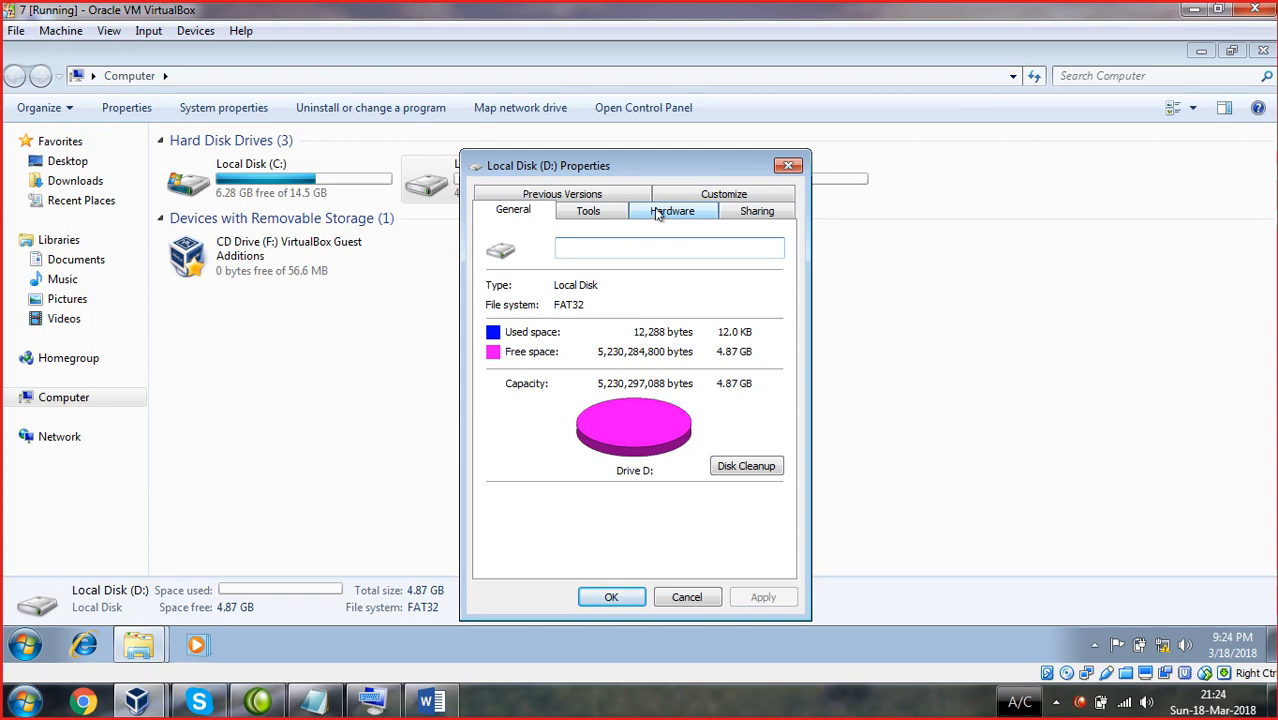
{"action": "left_click", "coordinate": [788, 166]}
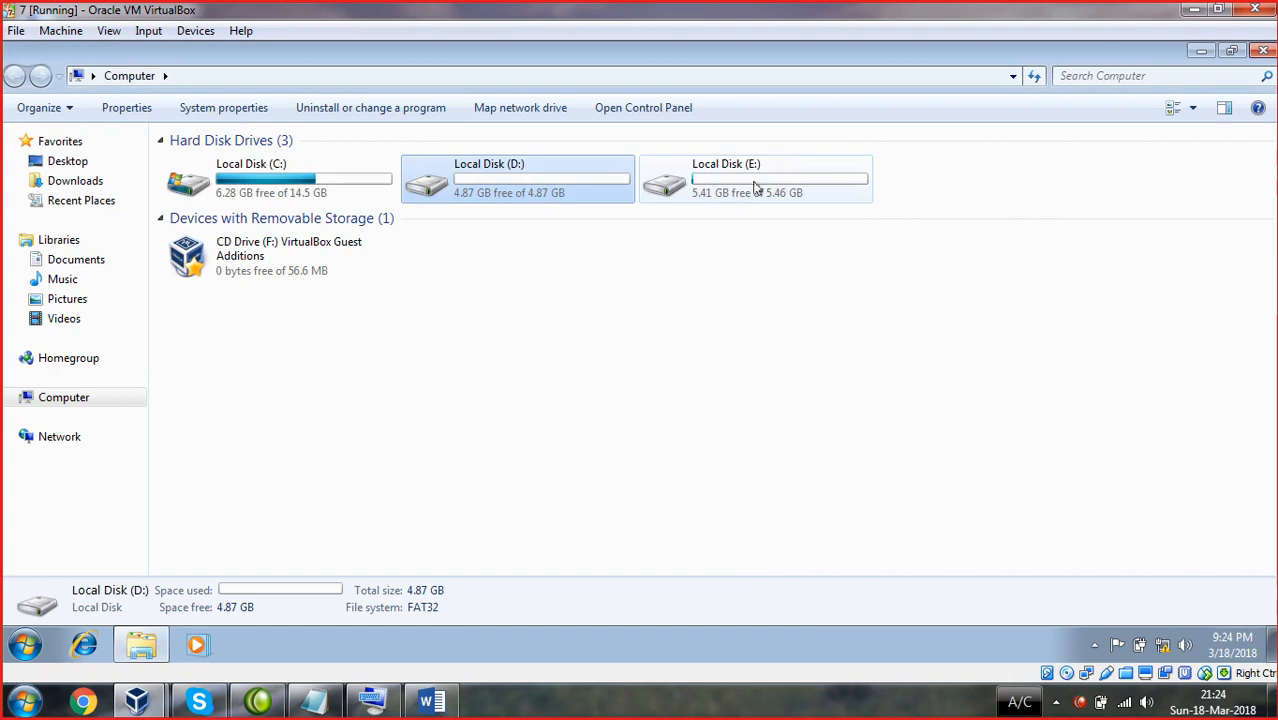
- Check the file system and property pages of Local Disk (E:) in its Properties dialog for comparison
{"action": "right_click", "coordinate": [742, 182]}
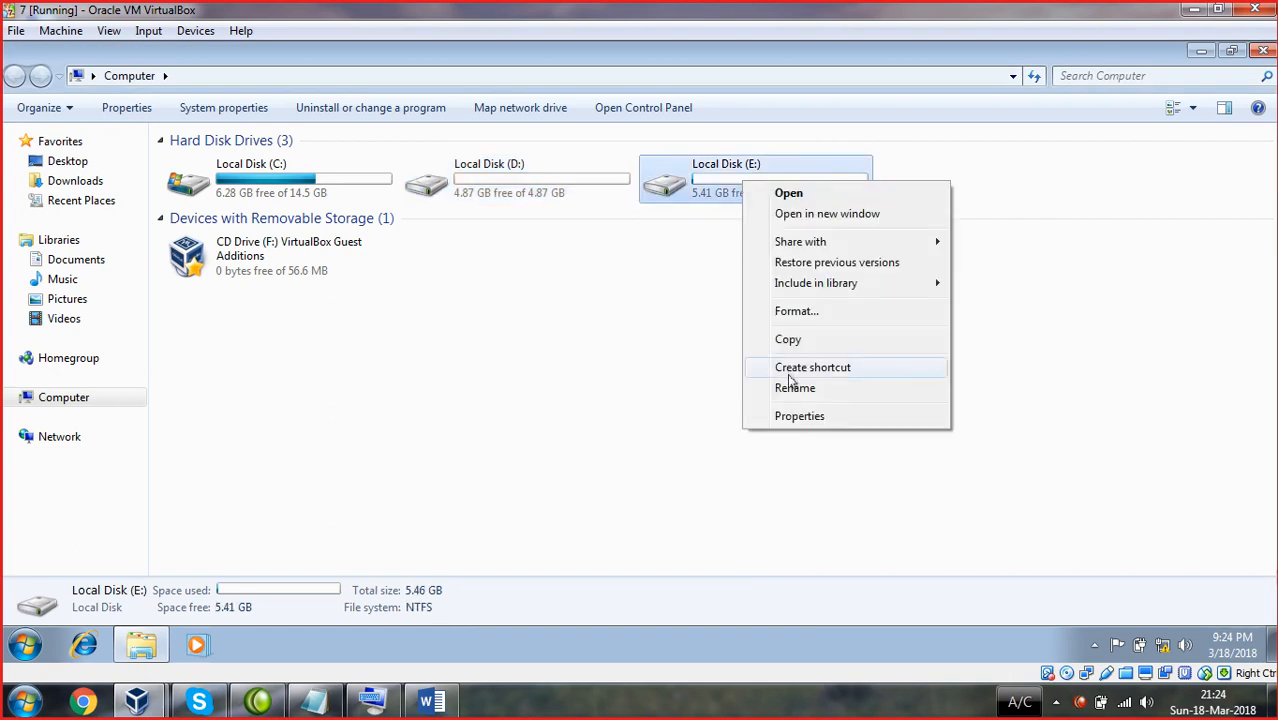
{"action": "left_click", "coordinate": [797, 414]}
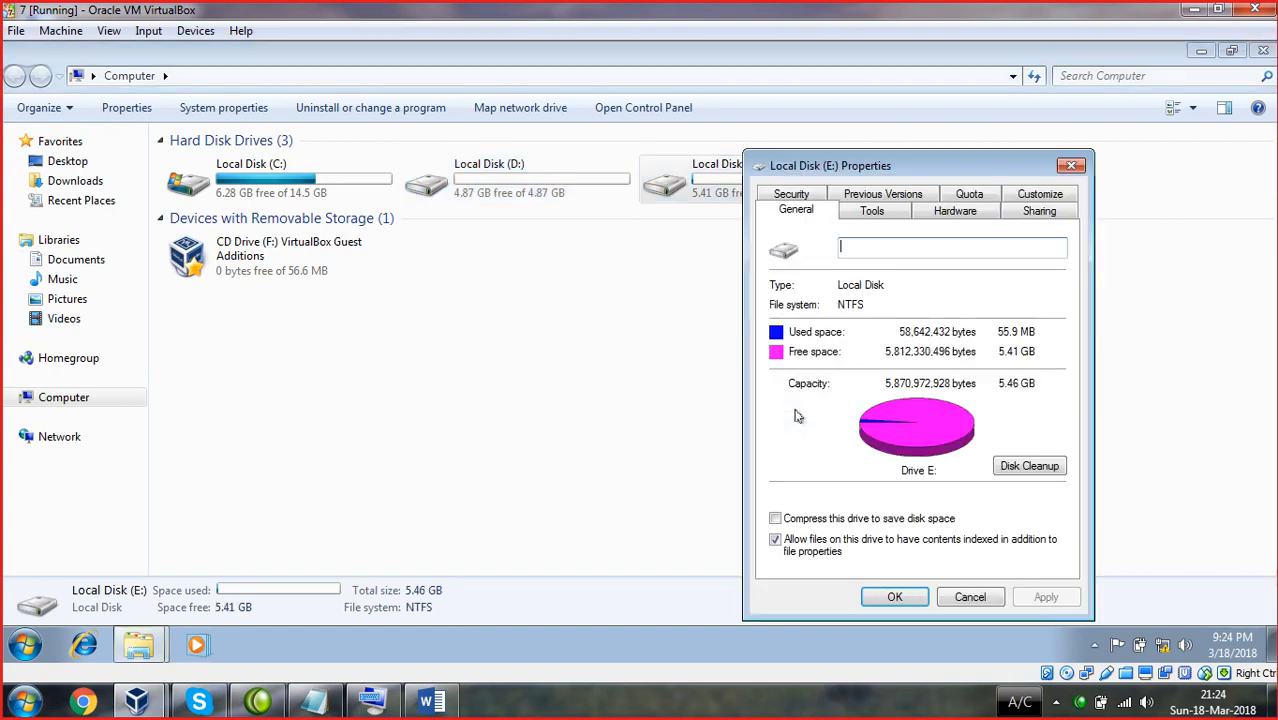
{"action": "left_click", "coordinate": [1070, 165]}
{"action": "right_click", "coordinate": [733, 192]}
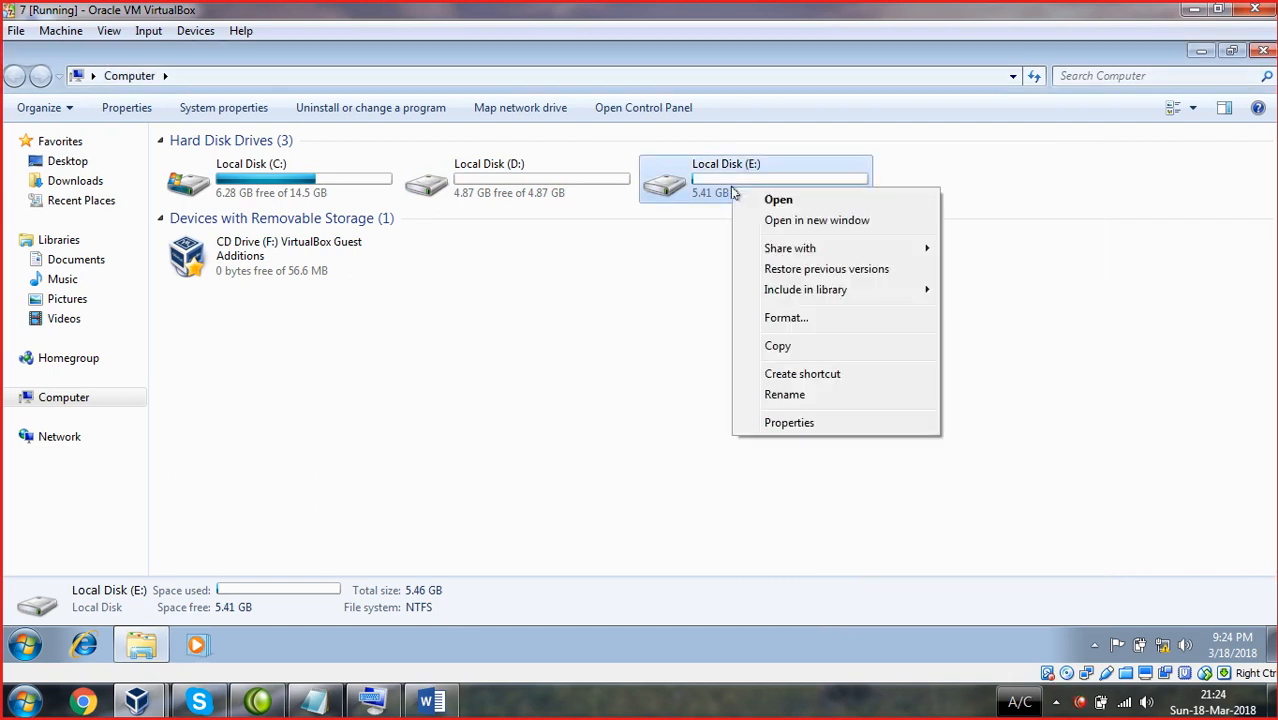
{"action": "left_click", "coordinate": [653, 292]}
- Open a Command Prompt from the Run dialog with cmd, entered through the On-Screen Keyboard, and reposition its window lower over the Computer window
{"action": "key", "text": "super+r"}
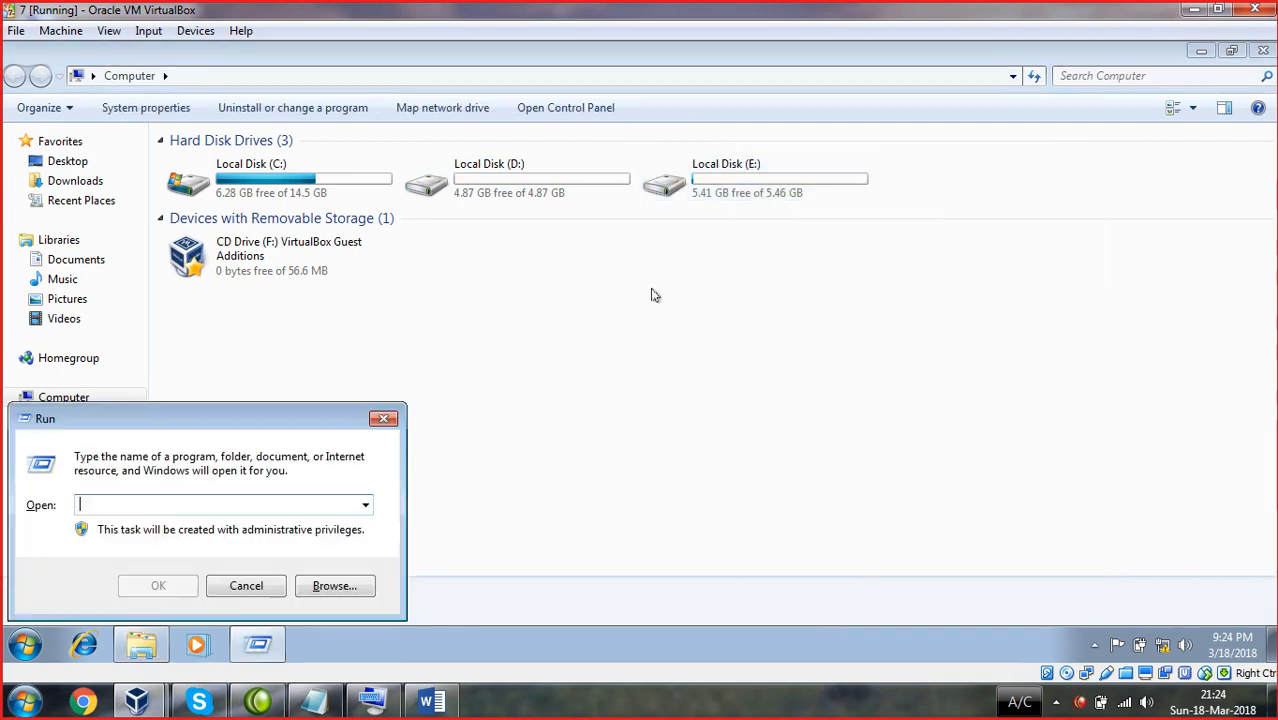
{"action": "type", "text": "m"}
{"action": "key", "text": "BackSpace"}
{"action": "left_click", "coordinate": [362, 697]}
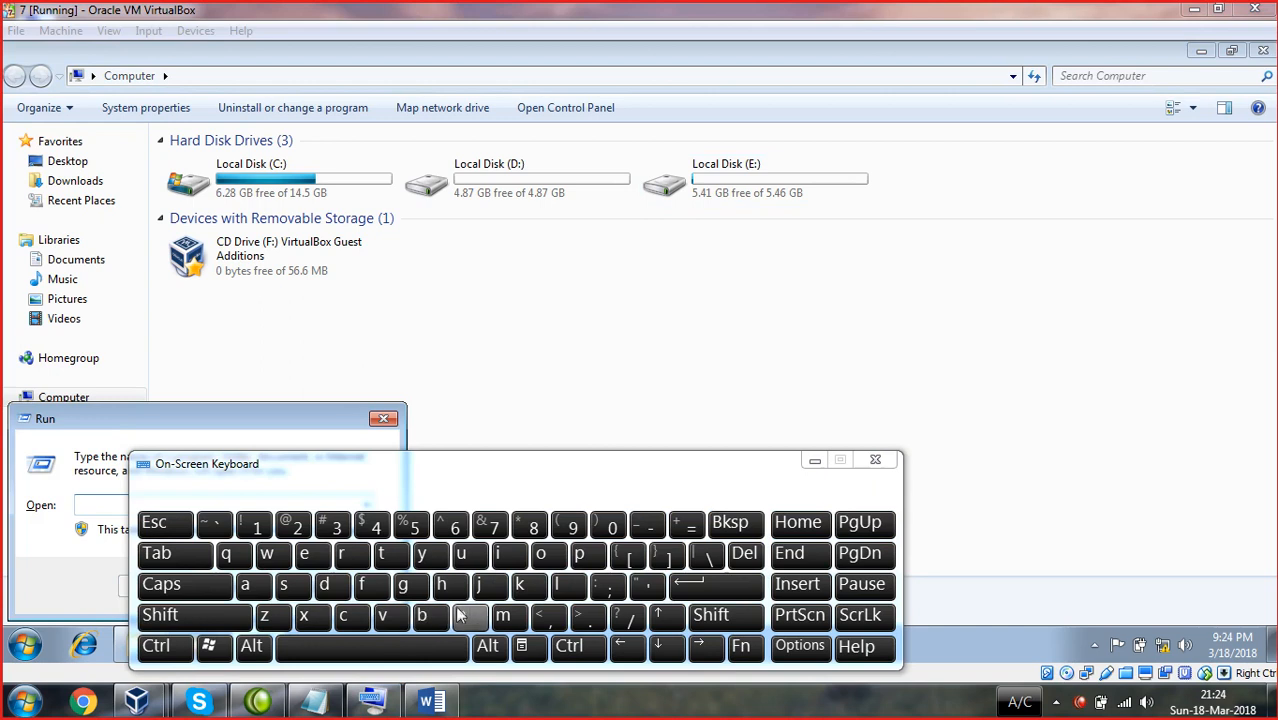
{"action": "left_click", "coordinate": [349, 618]}
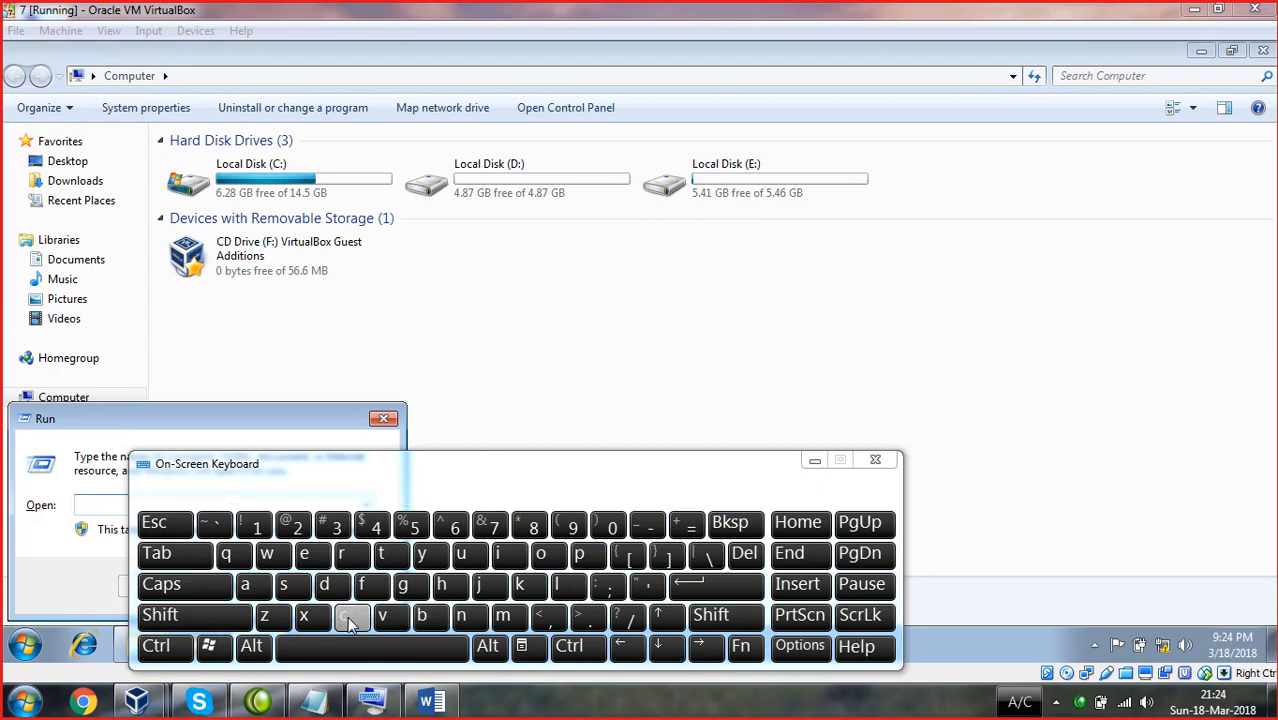
{"action": "left_click", "coordinate": [94, 504]}
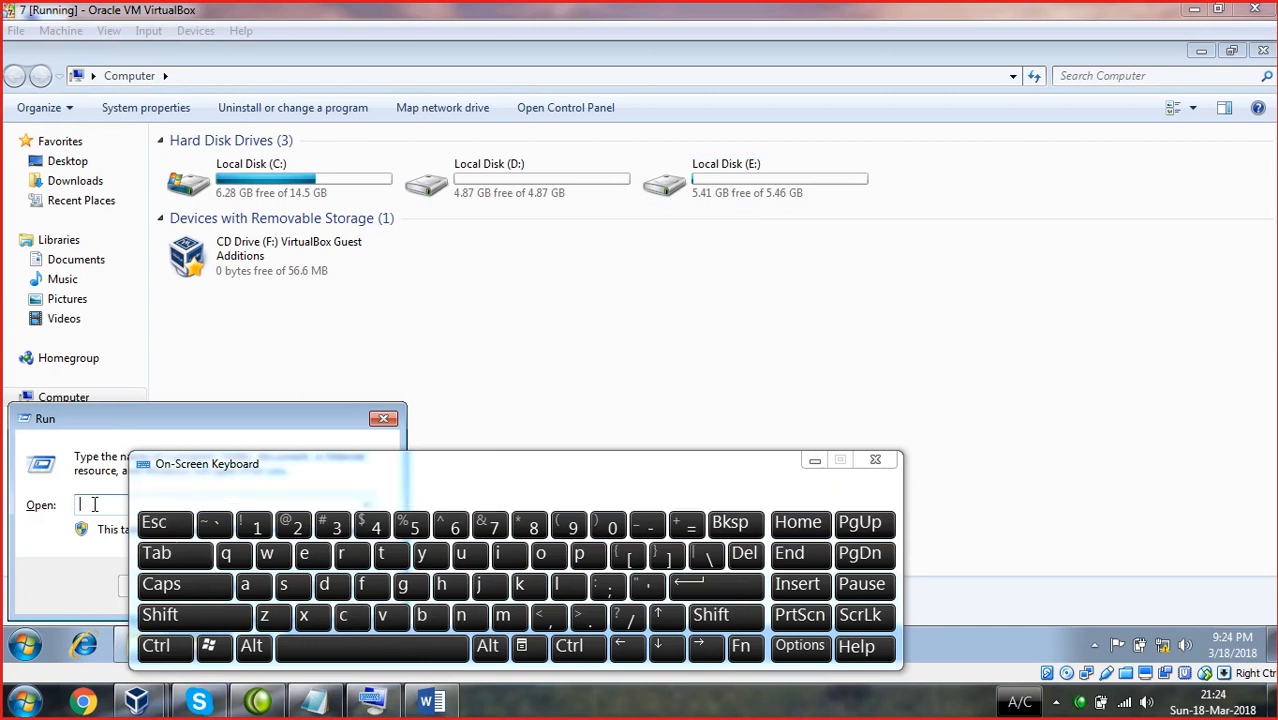
{"action": "left_click", "coordinate": [350, 620]}
{"action": "left_click", "coordinate": [502, 617]}
{"action": "left_click", "coordinate": [333, 589]}
{"action": "key", "text": "Return"}
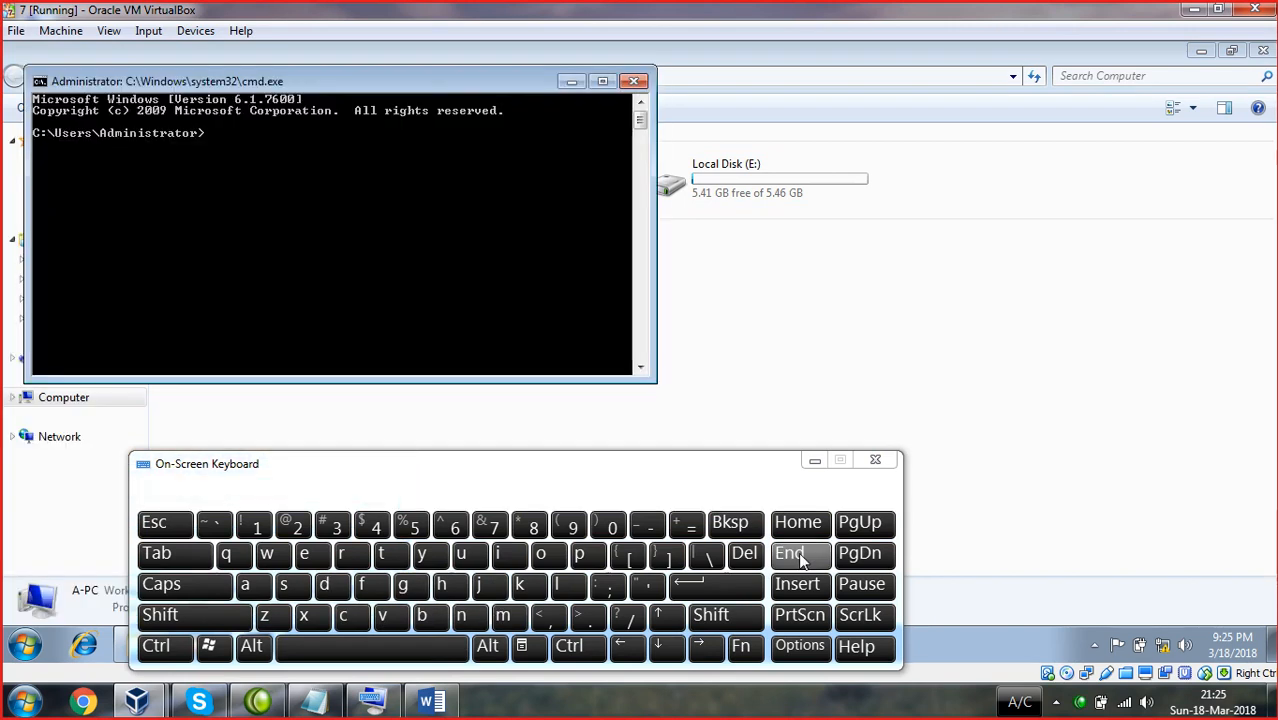
{"action": "left_click", "coordinate": [812, 461]}
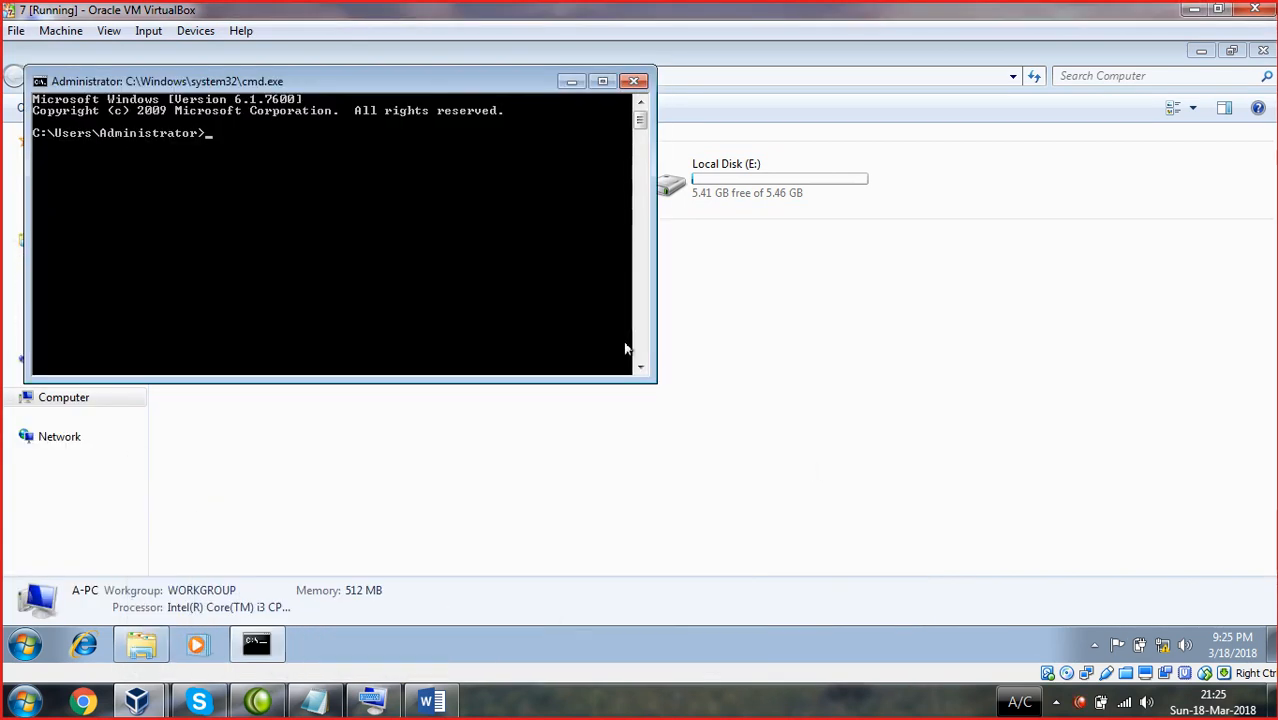
{"action": "left_click_drag", "start_coordinate": [332, 79], "coordinate": [470, 243]}
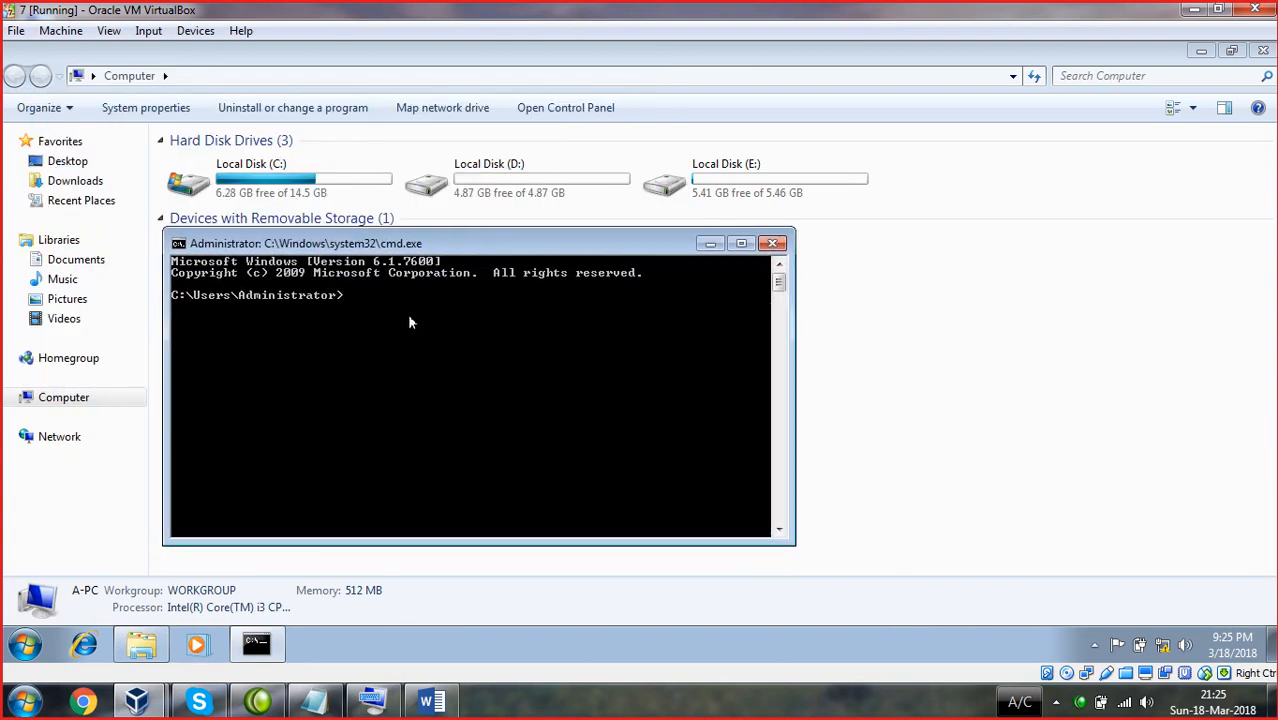
- Start DiskPart with the diskpart command and list the available disks
{"action": "type", "text": "dikpart"}
{"action": "key", "text": "Return"}
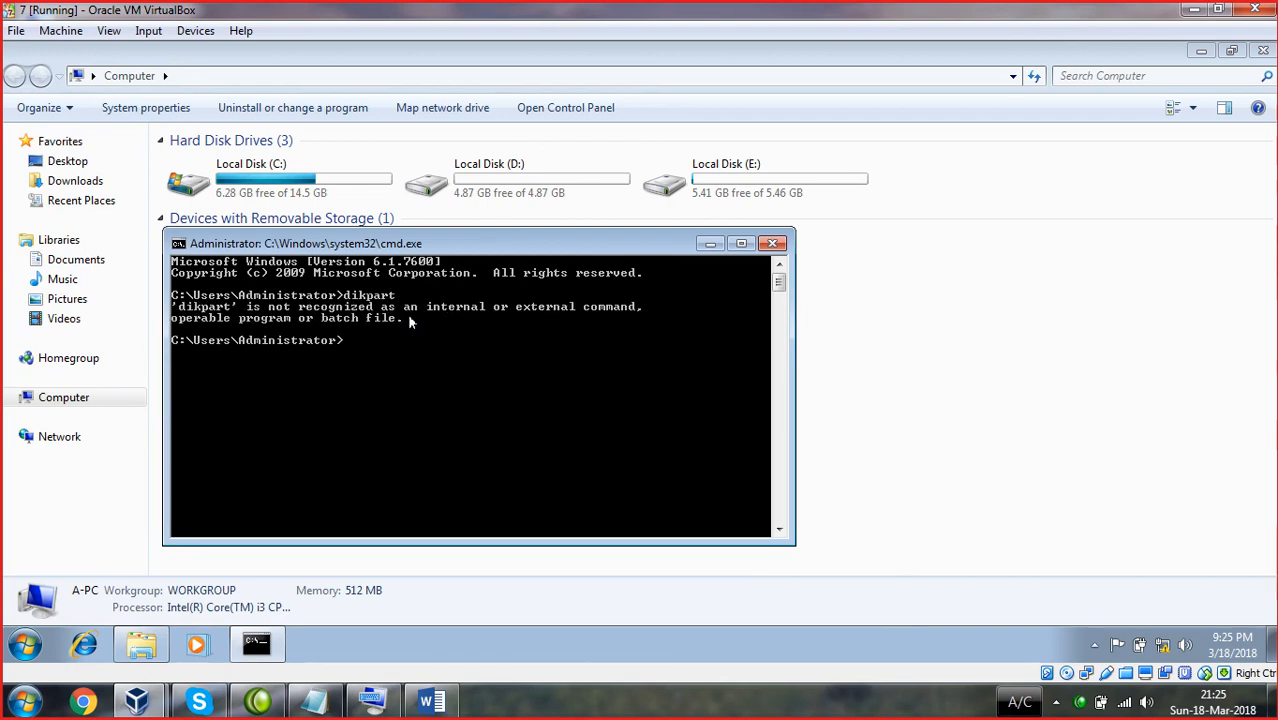
{"action": "type", "text": "diskpart"}
{"action": "key", "text": "Return"}
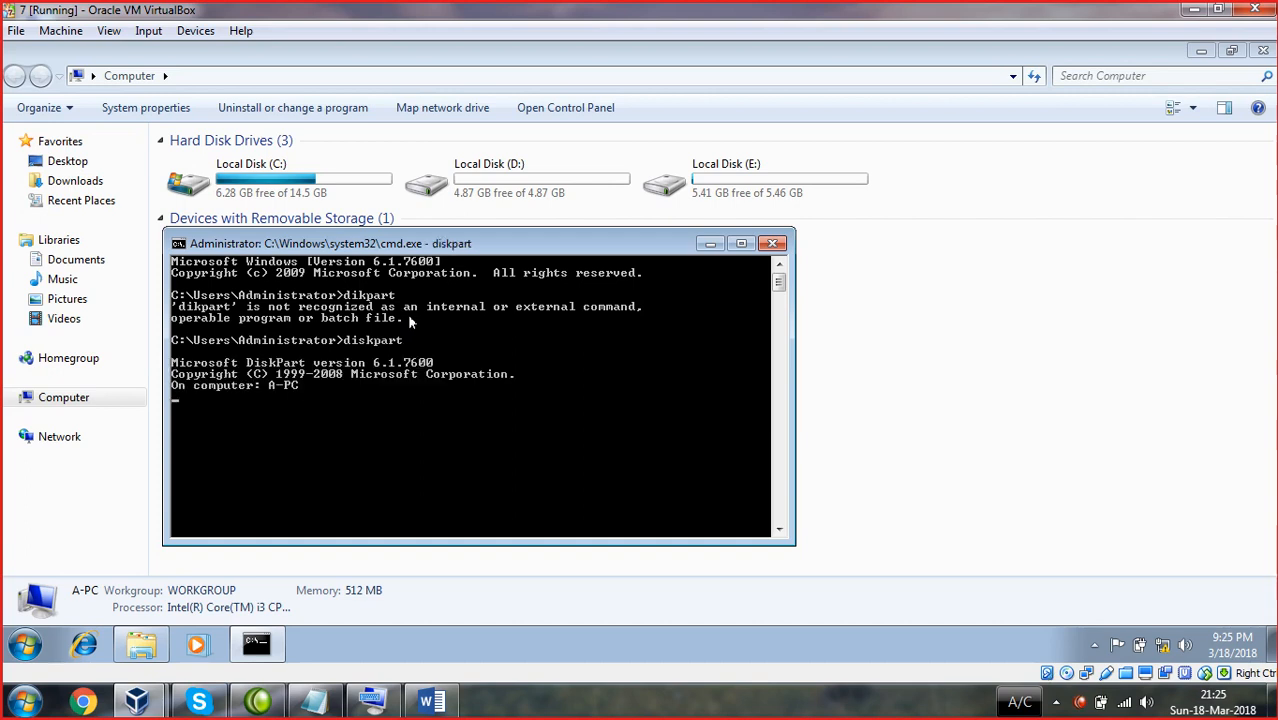
{"action": "type", "text": "list disk"}
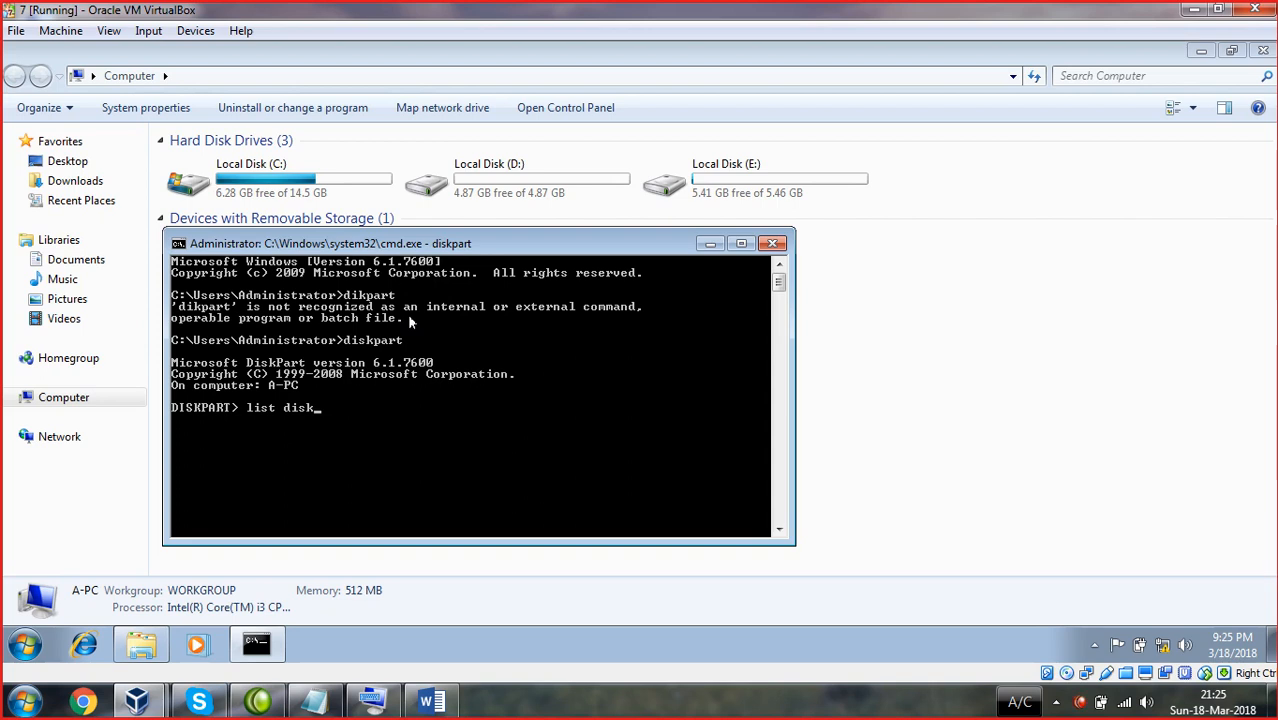
{"action": "key", "text": "Return"}
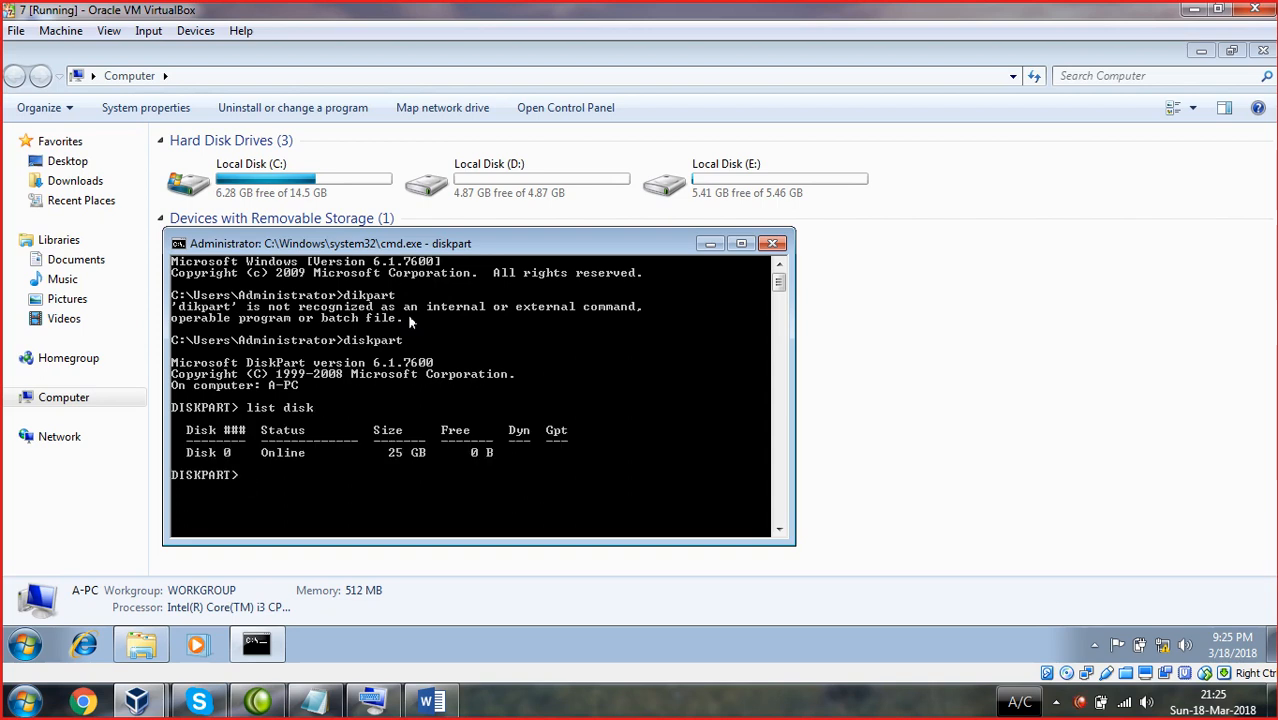
- Replace the unfinished disk selection command with select volume and run it without a volume number
{"action": "type", "text": "selet c"}
{"action": "key", "text": "BackSpace"}
{"action": "type", "text": "disk"}
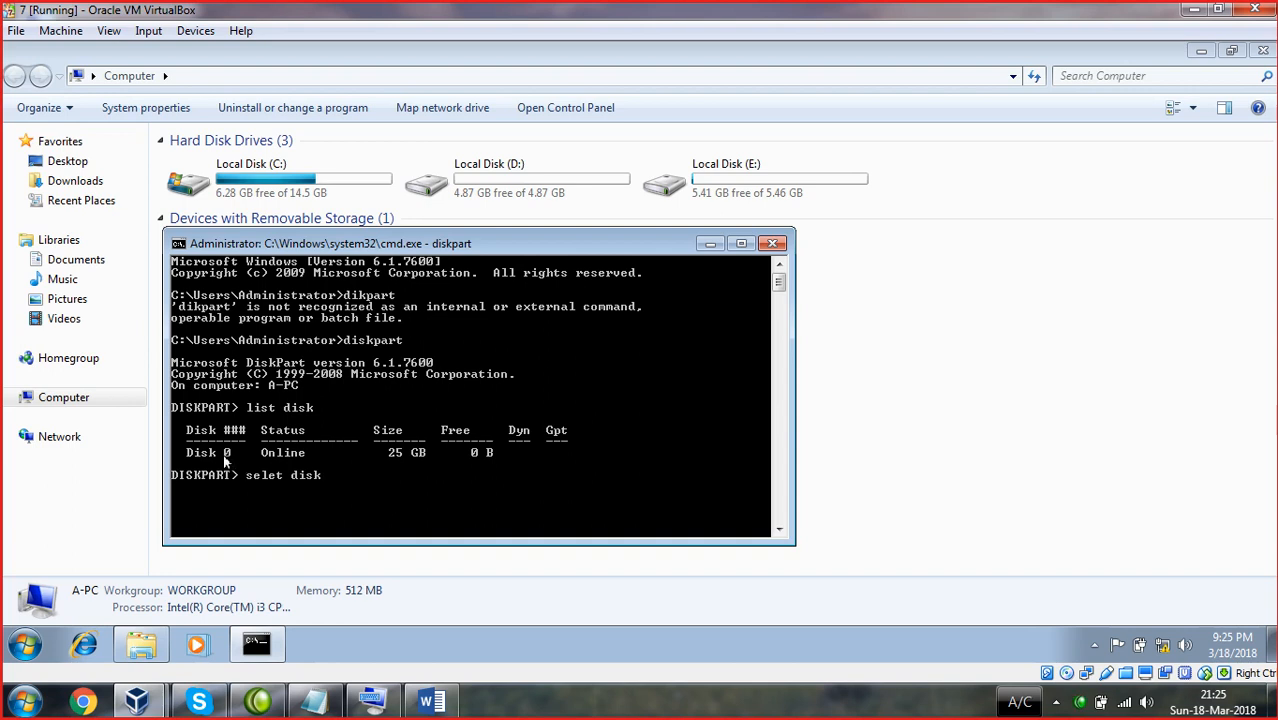
{"action": "key", "text": "Escape"}
{"action": "type", "text": "select volume"}
{"action": "key", "text": "Return"}
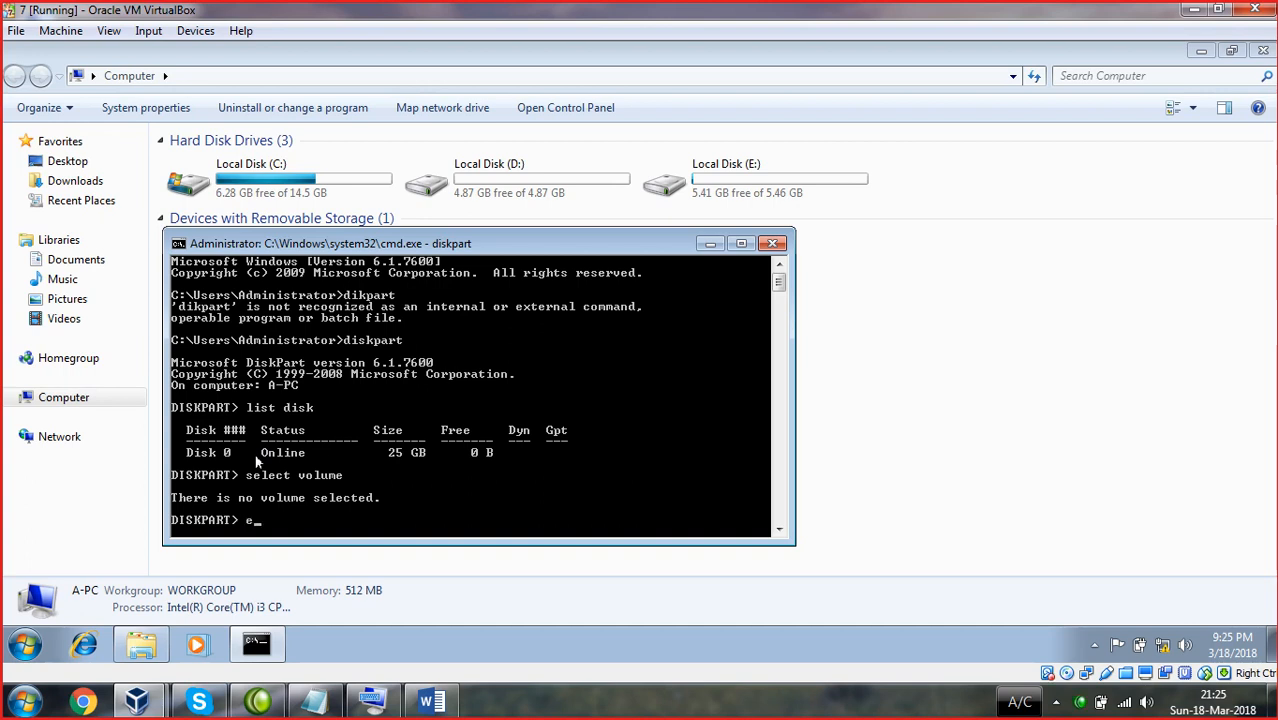
- Exit DiskPart to the command prompt and start a fresh diskpart session
{"action": "type", "text": "exit"}
{"action": "key", "text": "Return"}
{"action": "key", "text": "Return"}
{"action": "key", "text": "Return"}
{"action": "key", "text": "Return"}
{"action": "type", "text": "dik"}
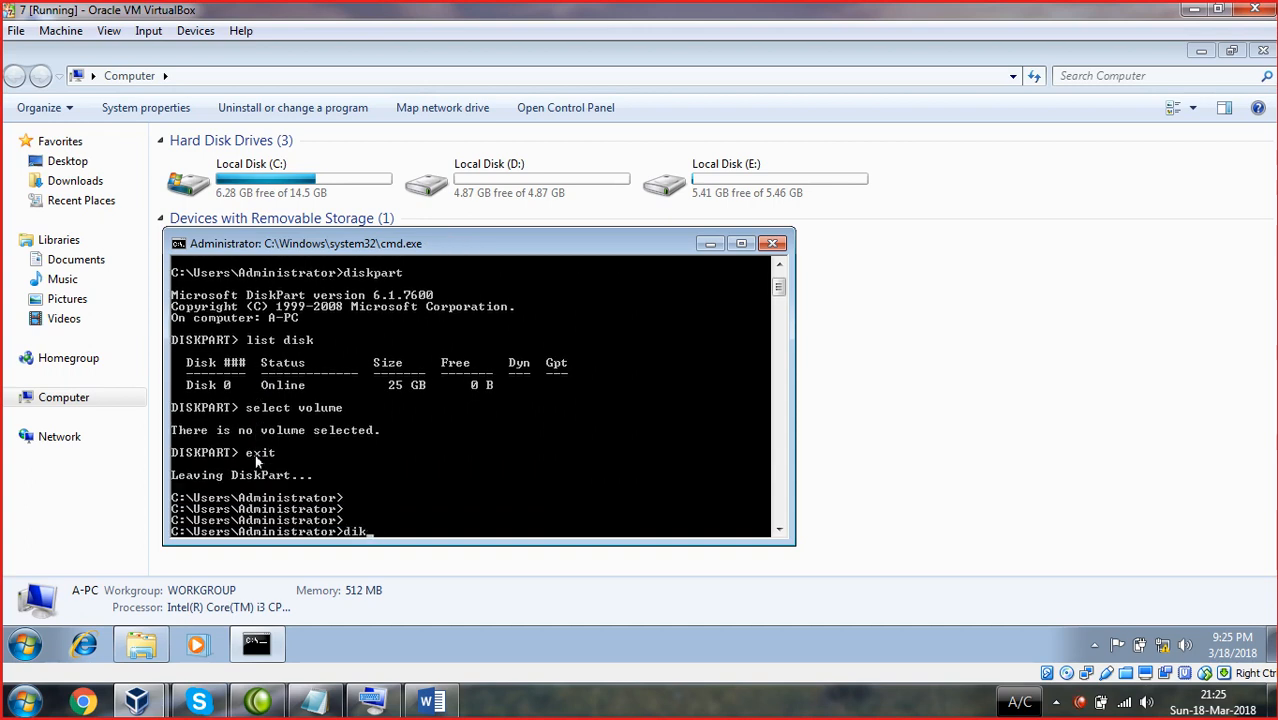
{"action": "key", "text": "BackSpace"}
{"action": "type", "text": "skpart"}
{"action": "key", "text": "Return"}
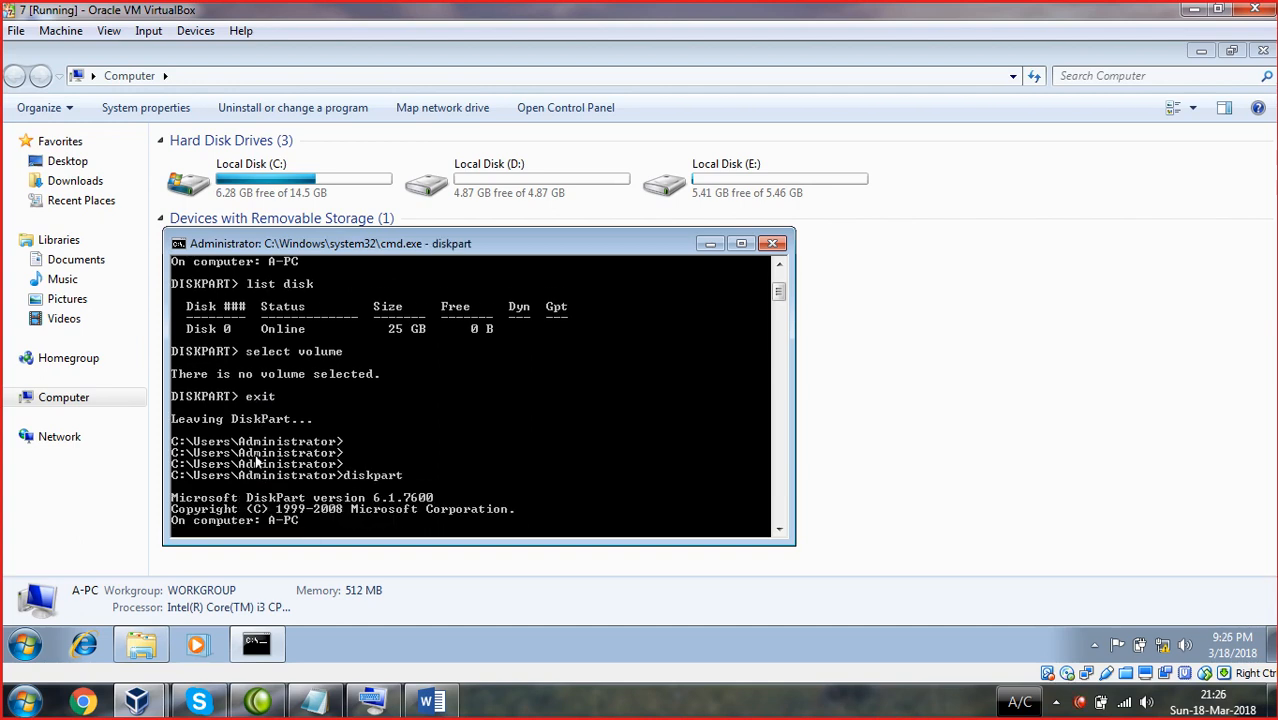
- Run select volume without a number again, and list all volumes with list volume
{"action": "type", "text": "select vo"}
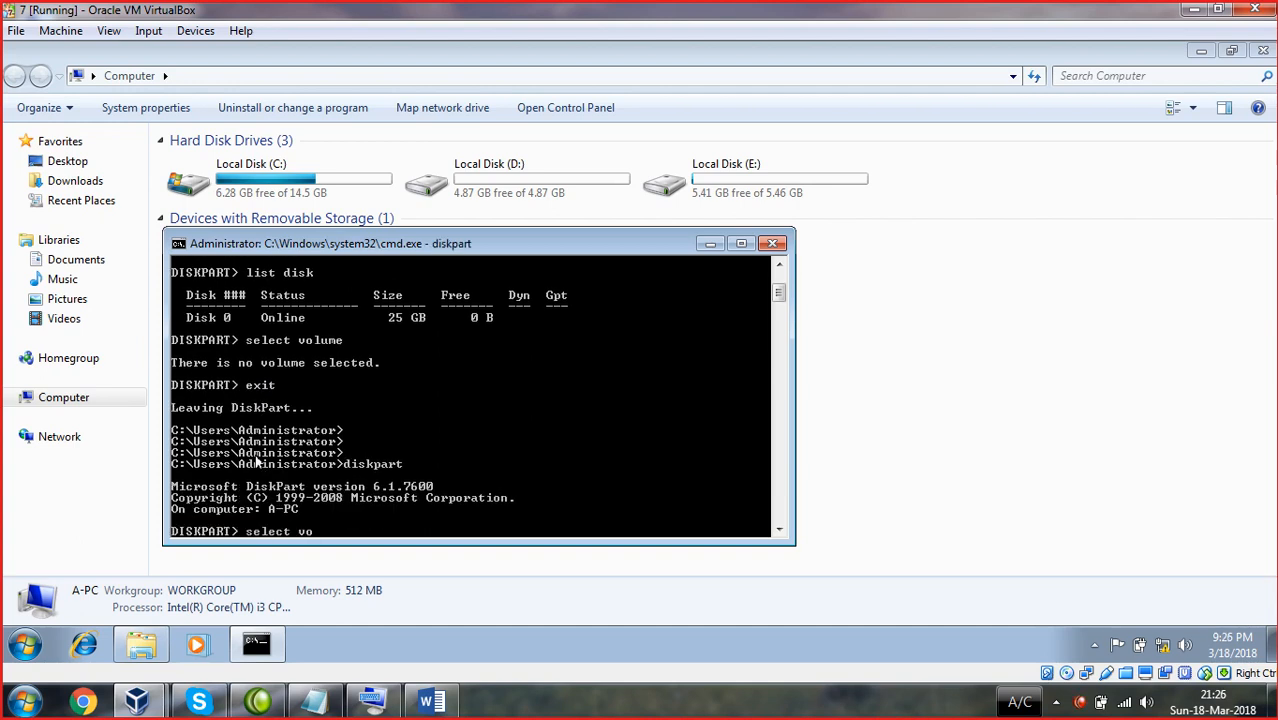
{"action": "type", "text": "lume"}
{"action": "key", "text": "Return"}
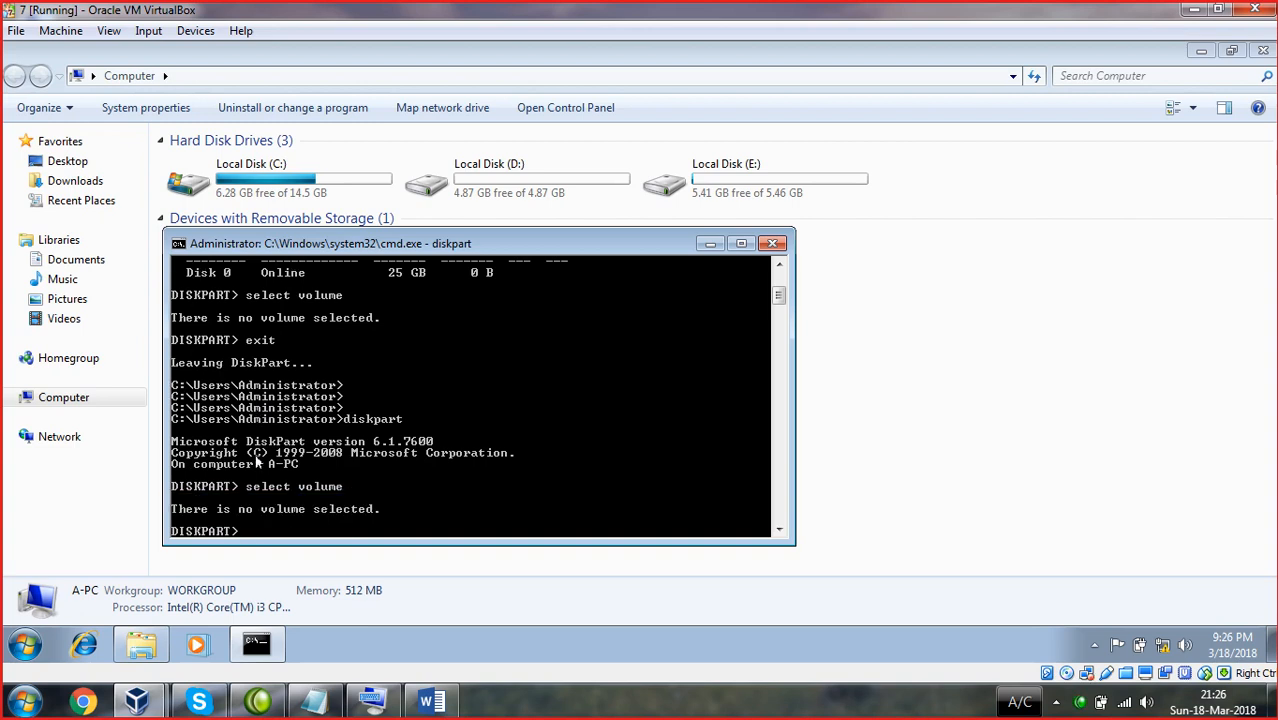
{"action": "type", "text": "list volume"}
{"action": "key", "text": "Return"}
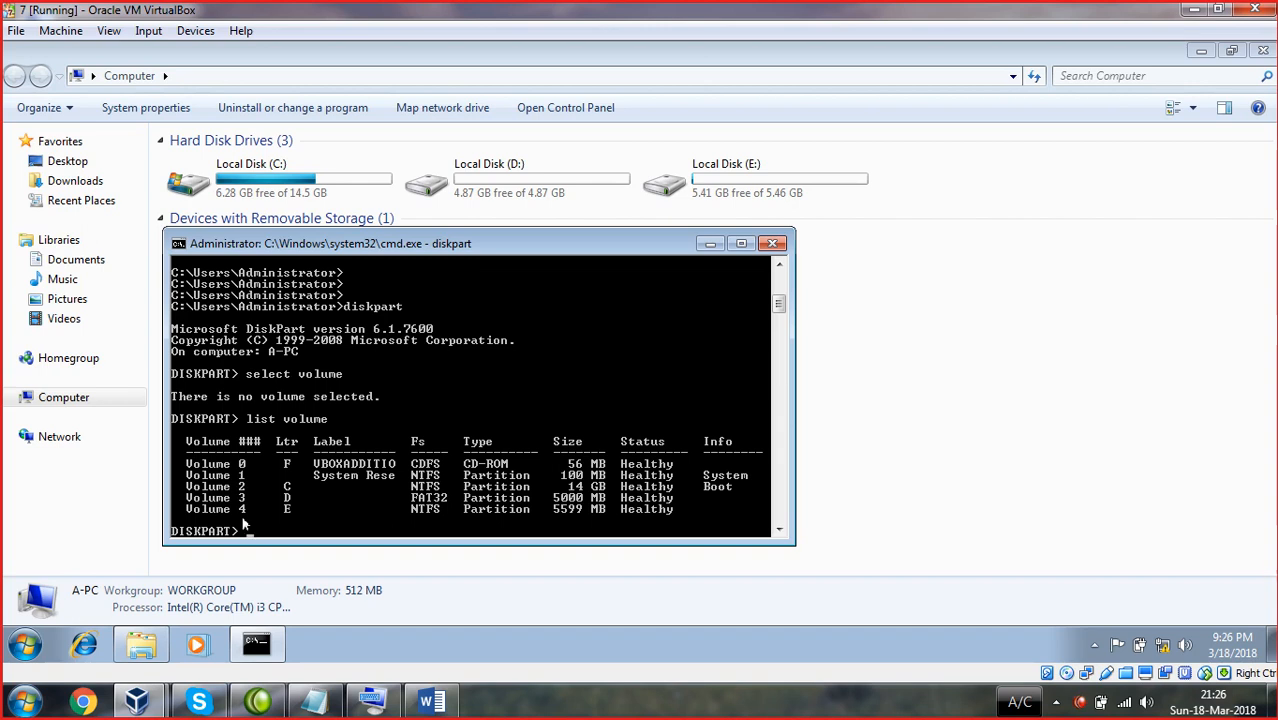
- Select volume 4 in DiskPart and format it as NTFS with the quick option
{"action": "type", "text": "select volume"}
{"action": "key", "text": "BackSpace"}
{"action": "type", "text": "4"}
{"action": "key", "text": "Return"}
{"action": "type", "text": "format fs"}
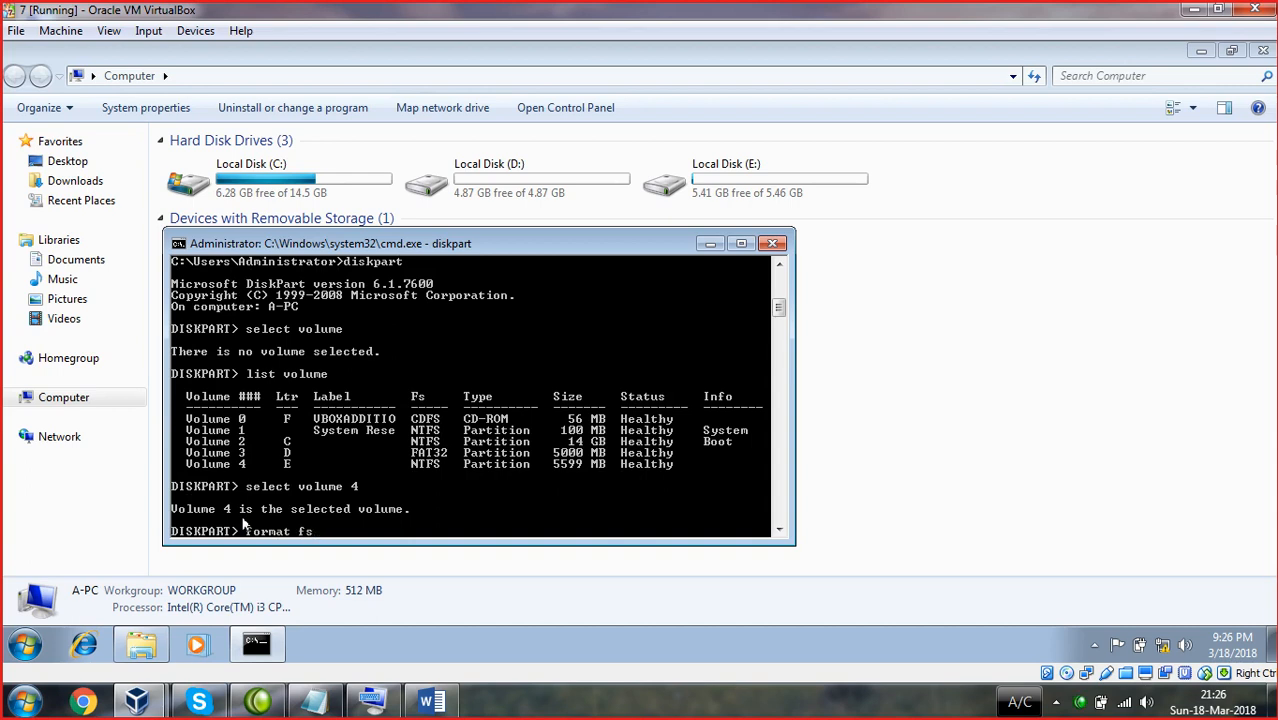
{"action": "type", "text": "=ntfs quick"}
{"action": "key", "text": "Return"}
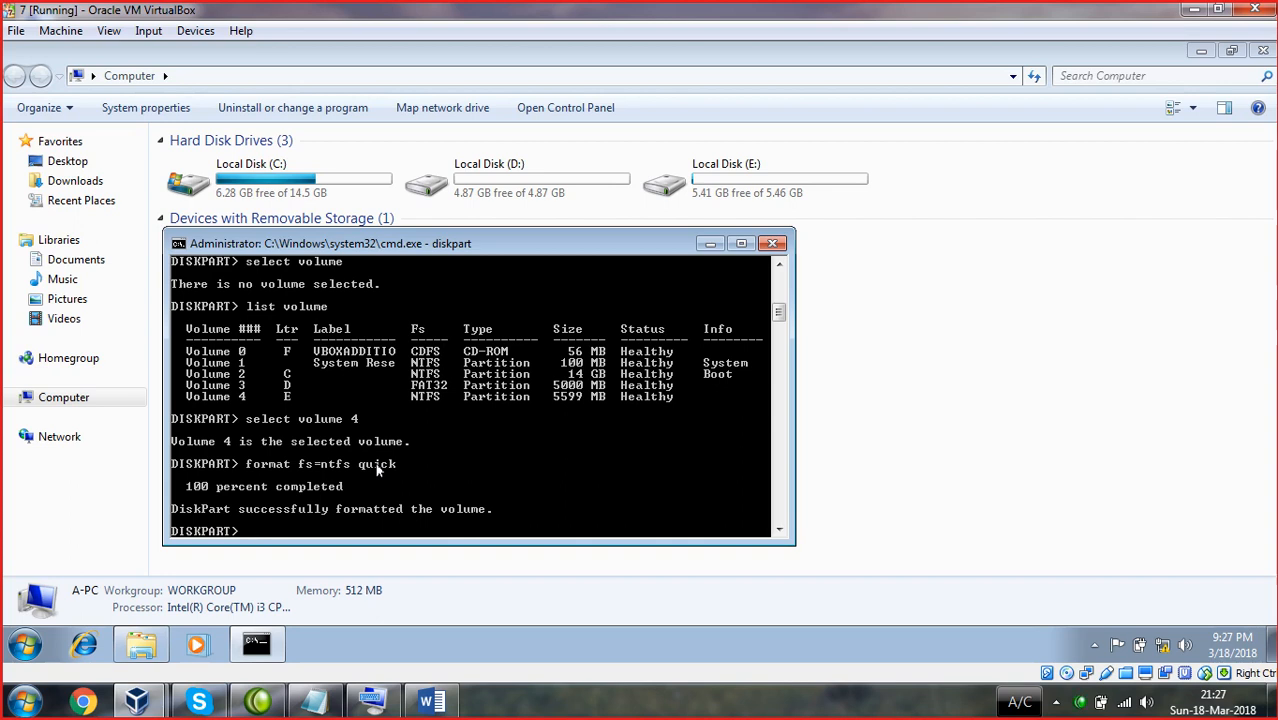
- Run diskpart inside the DiskPart session, and exit back to the command prompt
{"action": "type", "text": "diskpart"}
{"action": "key", "text": "Return"}
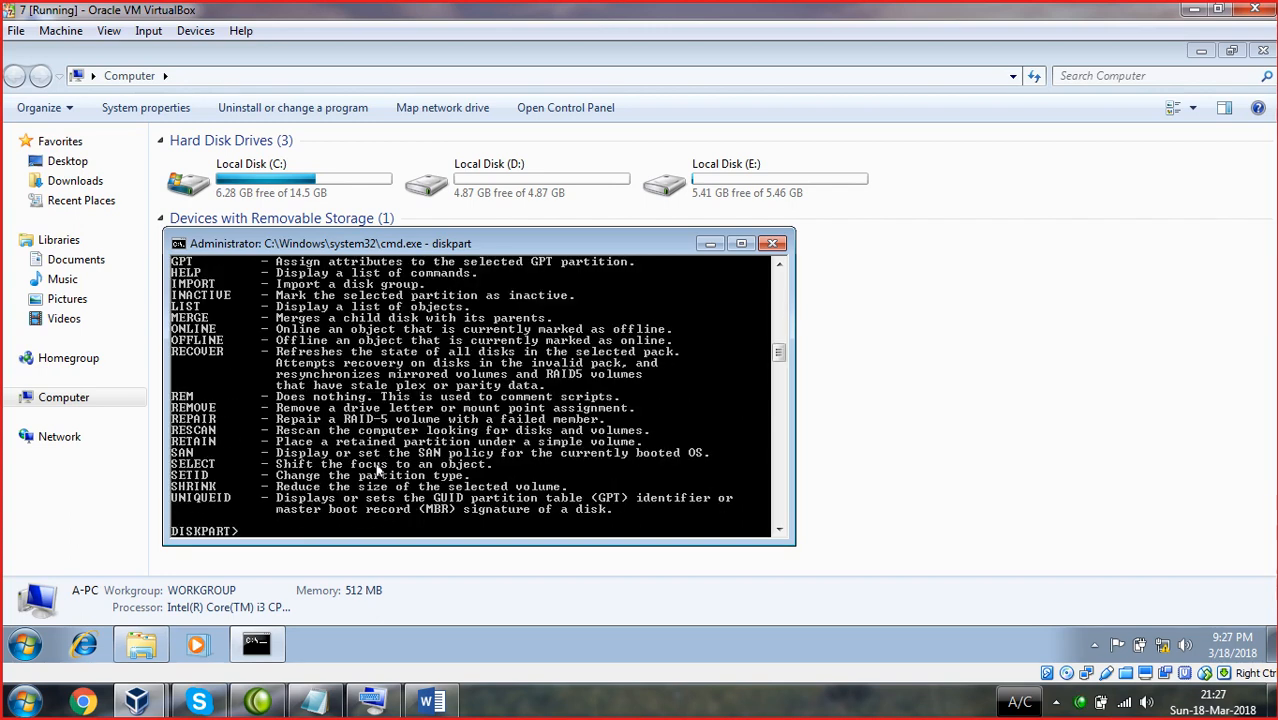
{"action": "type", "text": "ex"}
{"action": "key", "text": "BackSpace"}
{"action": "key", "text": "Return"}
{"action": "type", "text": "c"}
{"action": "key", "text": "BackSpace"}
{"action": "key", "text": "Return"}
{"action": "key", "text": "Return"}
{"action": "type", "text": "exit"}
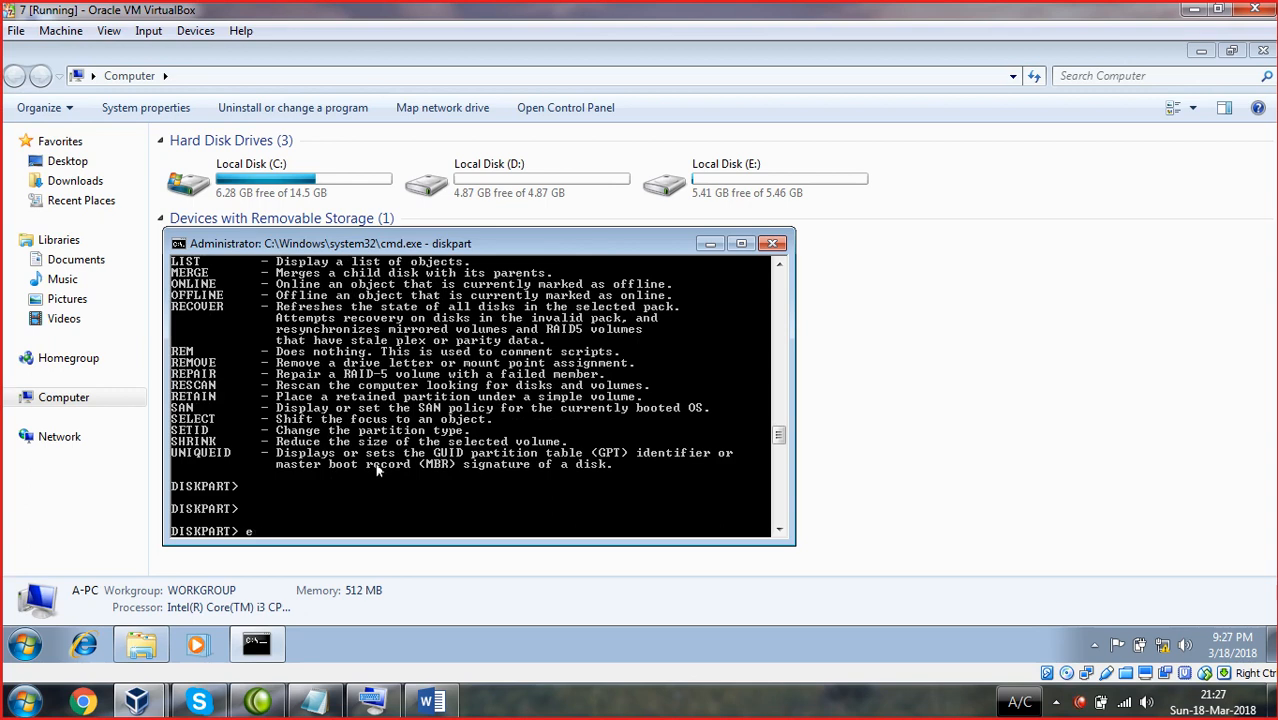
{"action": "key", "text": "Return"}
{"action": "key", "text": "Return"}
{"action": "key", "text": "Return"}
{"action": "key", "text": "Return"}
- Change the command prompt to the root of C: with cd.. and clear the screen
{"action": "type", "text": "c"}
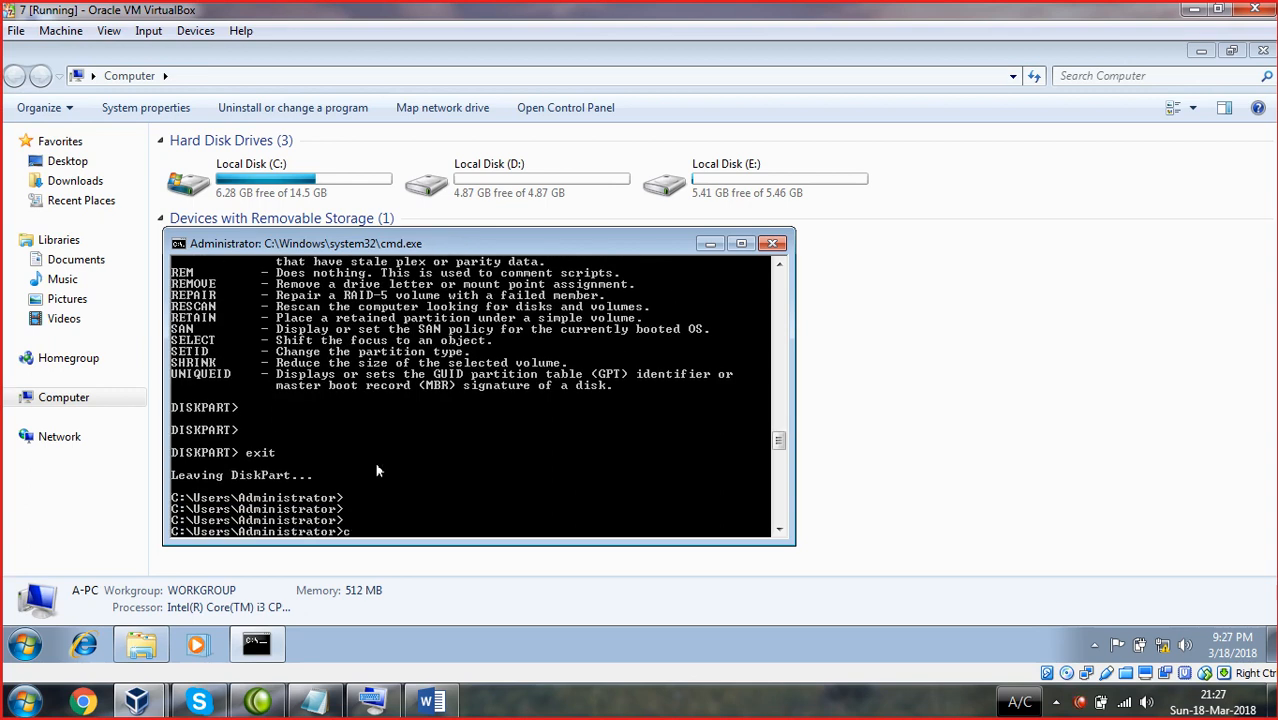
{"action": "type", "text": ":d.."}
{"action": "key", "text": "Return"}
{"action": "type", "text": "cd.."}
{"action": "key", "text": "Return"}
{"action": "type", "text": "cls"}
{"action": "key", "text": "Return"}
{"action": "key", "text": "Return"}
- Start DiskPart from the C: root and list the disks with list disk
{"action": "type", "text": "diskpart"}
{"action": "key", "text": "Return"}
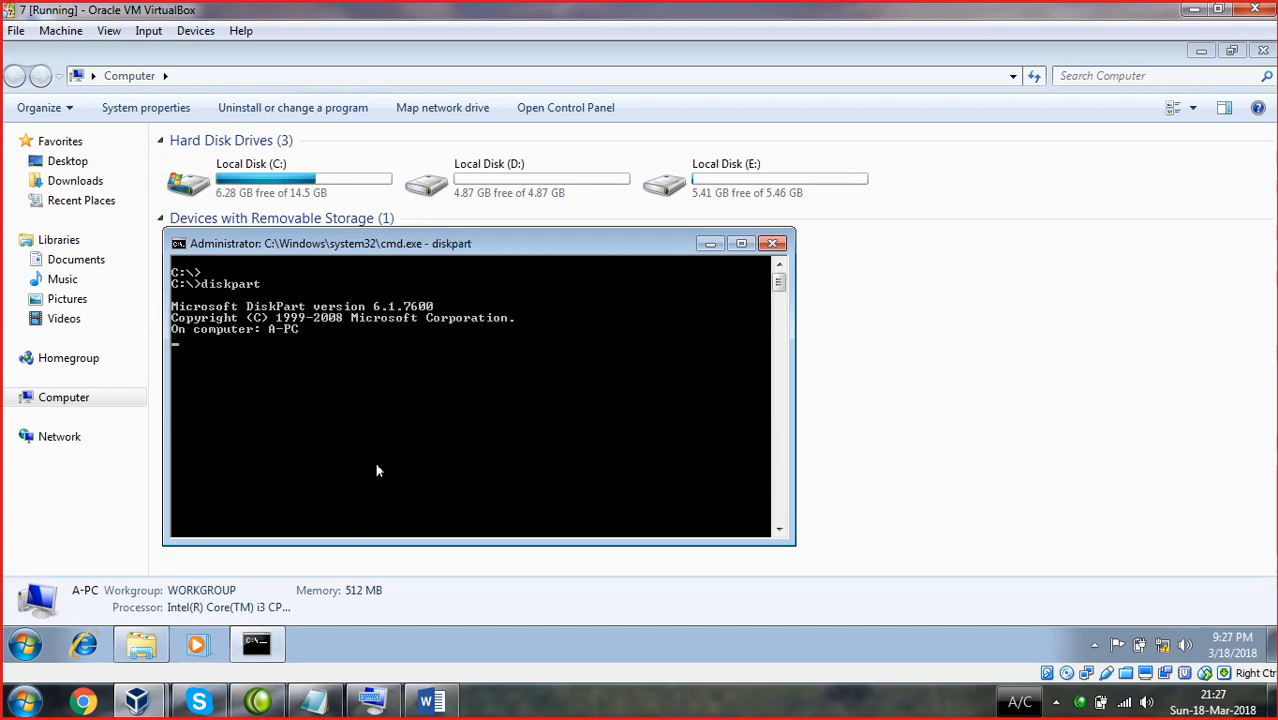
{"action": "type", "text": "listdisk"}
{"action": "key", "text": "Return"}
{"action": "type", "text": "list disk"}
{"action": "key", "text": "Return"}
- Try to select disk 1 in DiskPart and wipe it with the clean command
{"action": "type", "text": "s"}
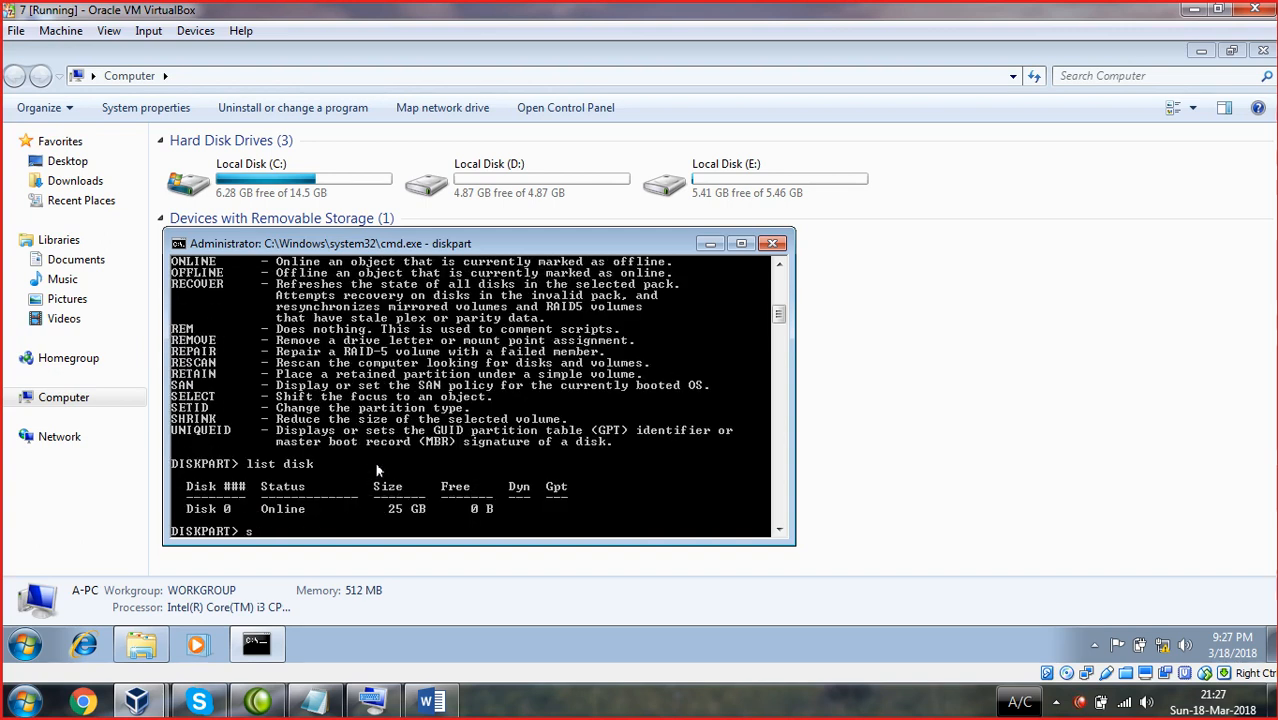
{"action": "type", "text": "elect disk 1"}
{"action": "key", "text": "Return"}
{"action": "type", "text": "clean"}
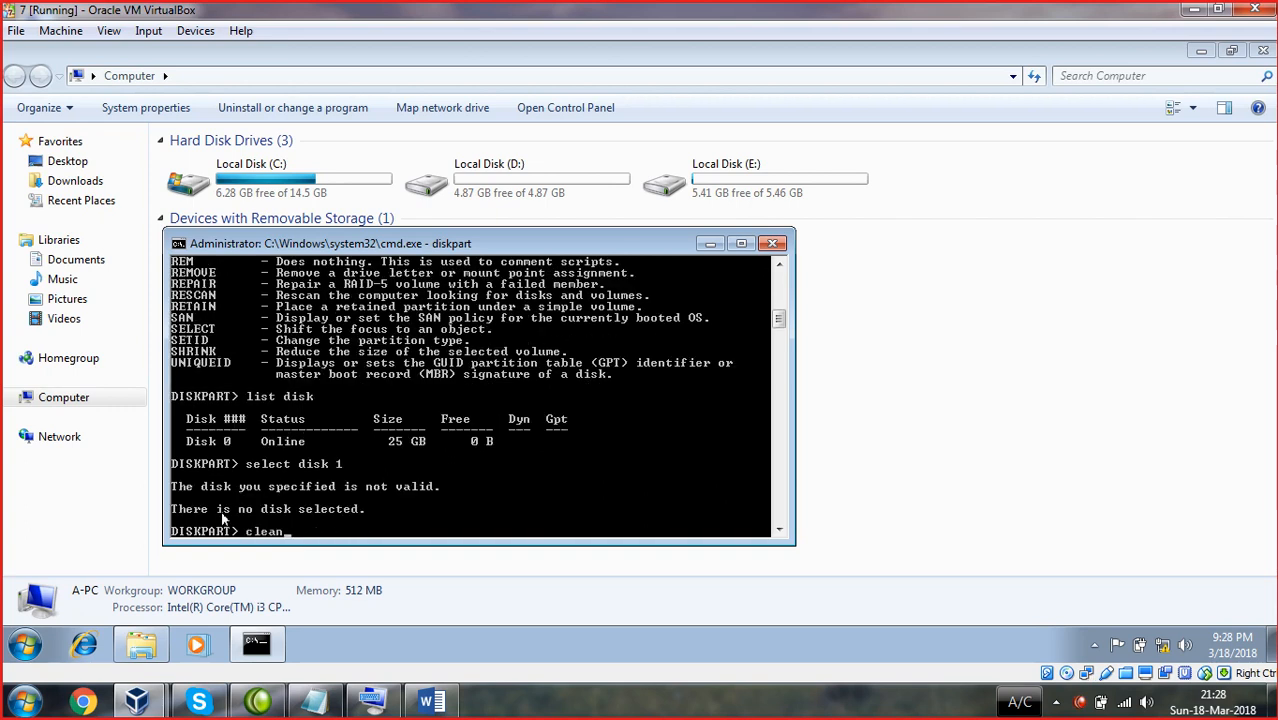
{"action": "key", "text": "Return"}
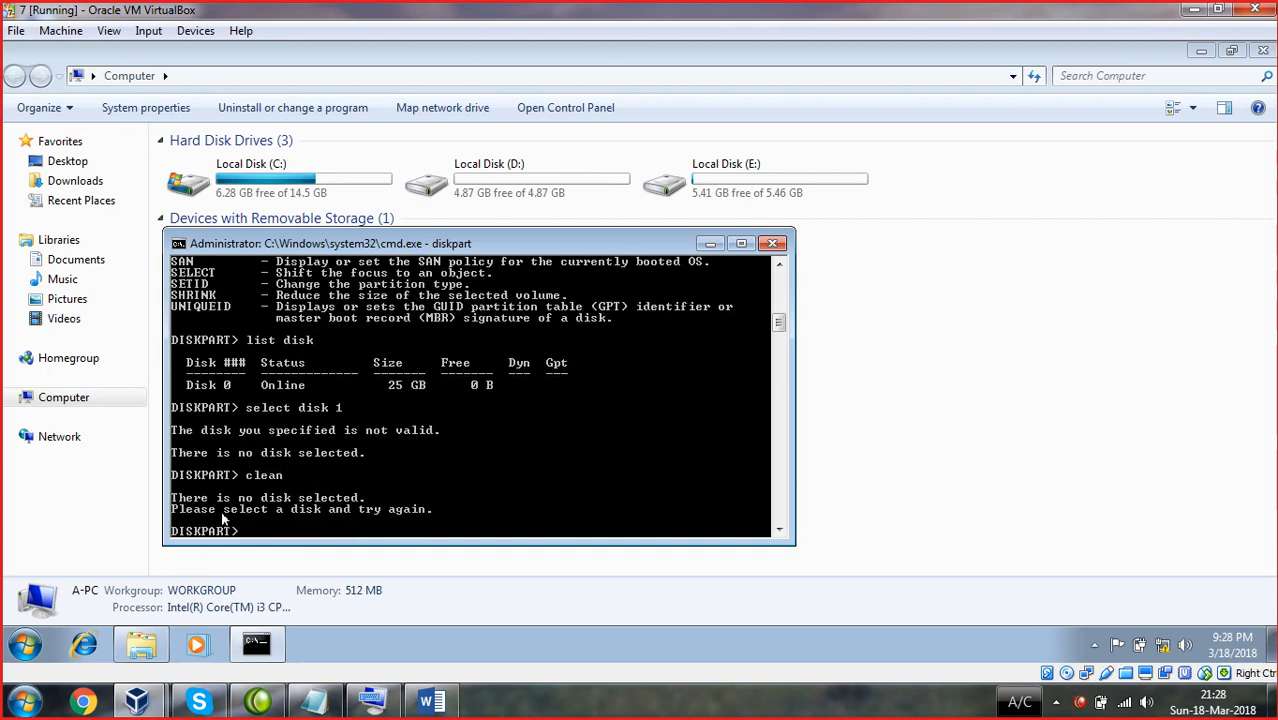
- Try to create a primary partition and quick-format it as FAT32 in DiskPart, and close the Command Prompt window
{"action": "type", "text": "create partation"}
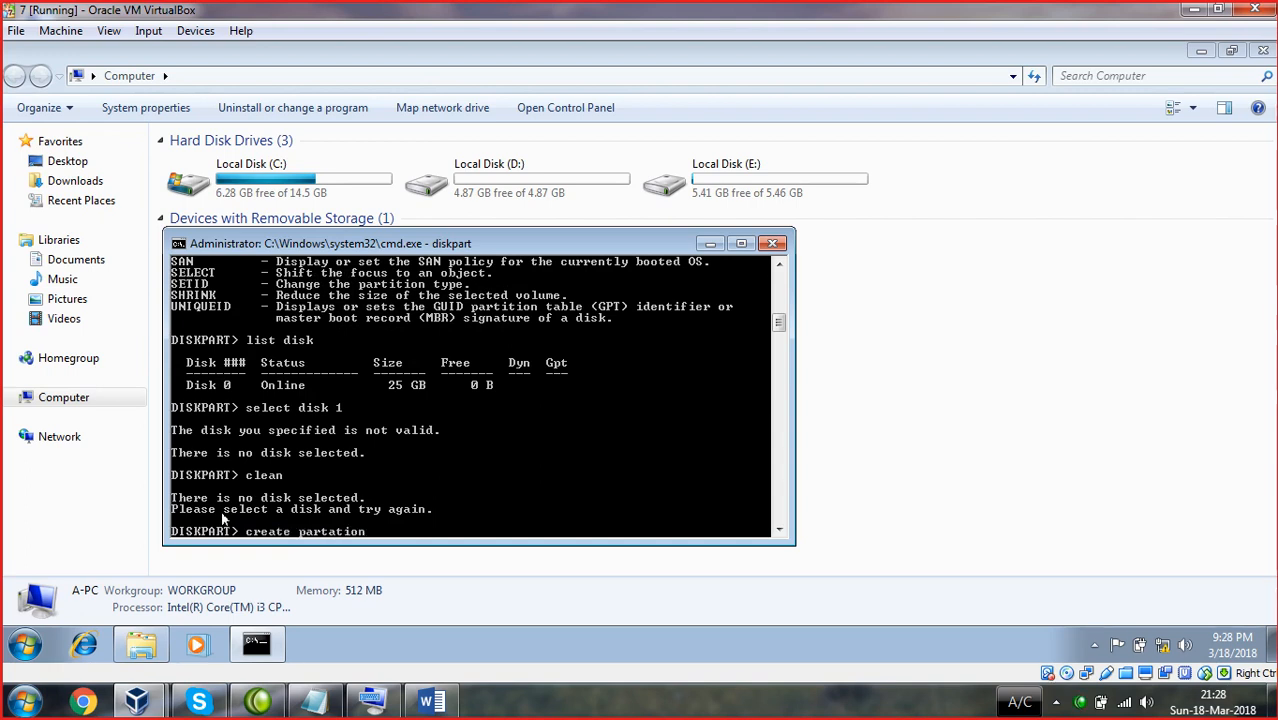
{"action": "type", "text": " primary"}
{"action": "key", "text": "Return"}
{"action": "type", "text": "format fs"}
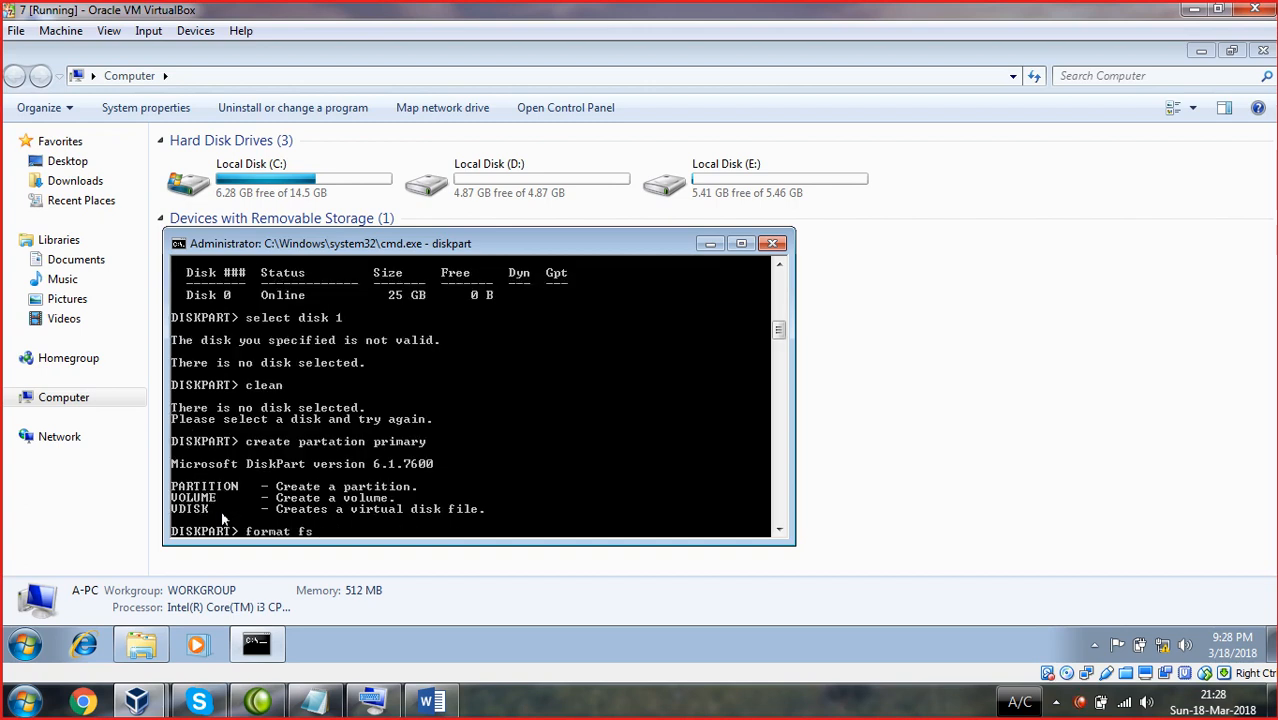
{"action": "type", "text": "=fat32 quick"}
{"action": "key", "text": "Return"}
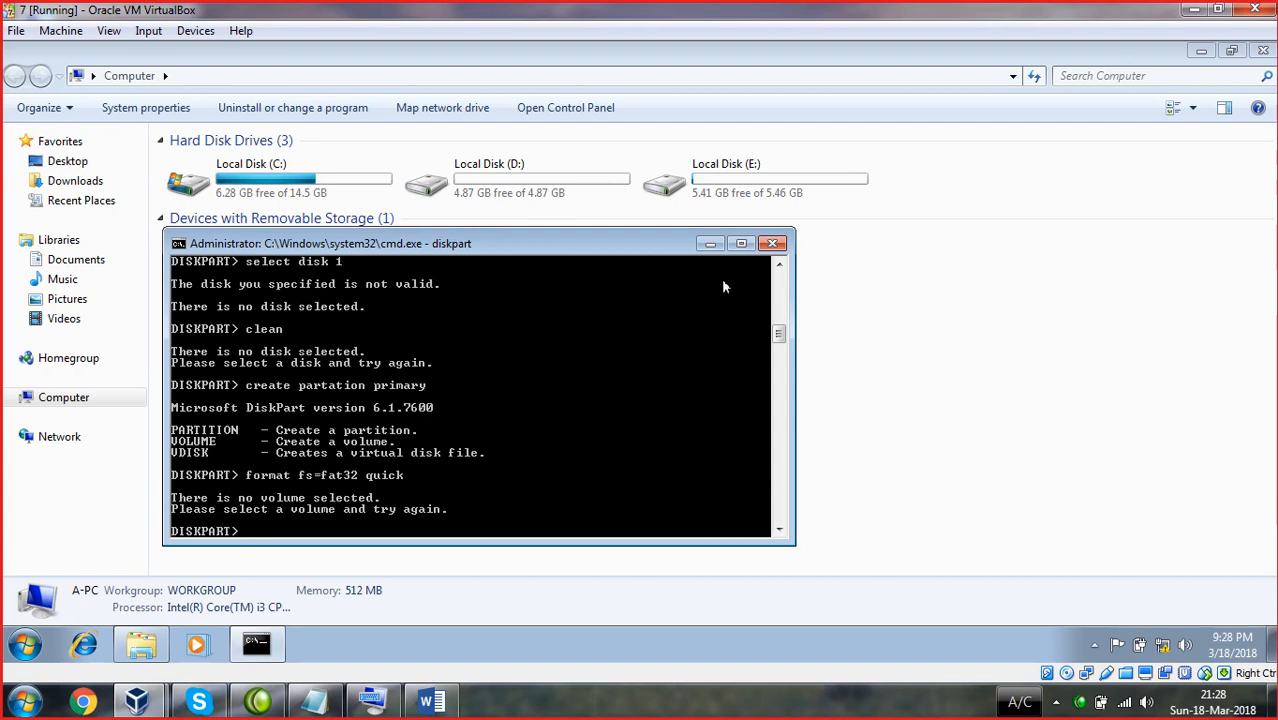
{"action": "left_click", "coordinate": [772, 243]}
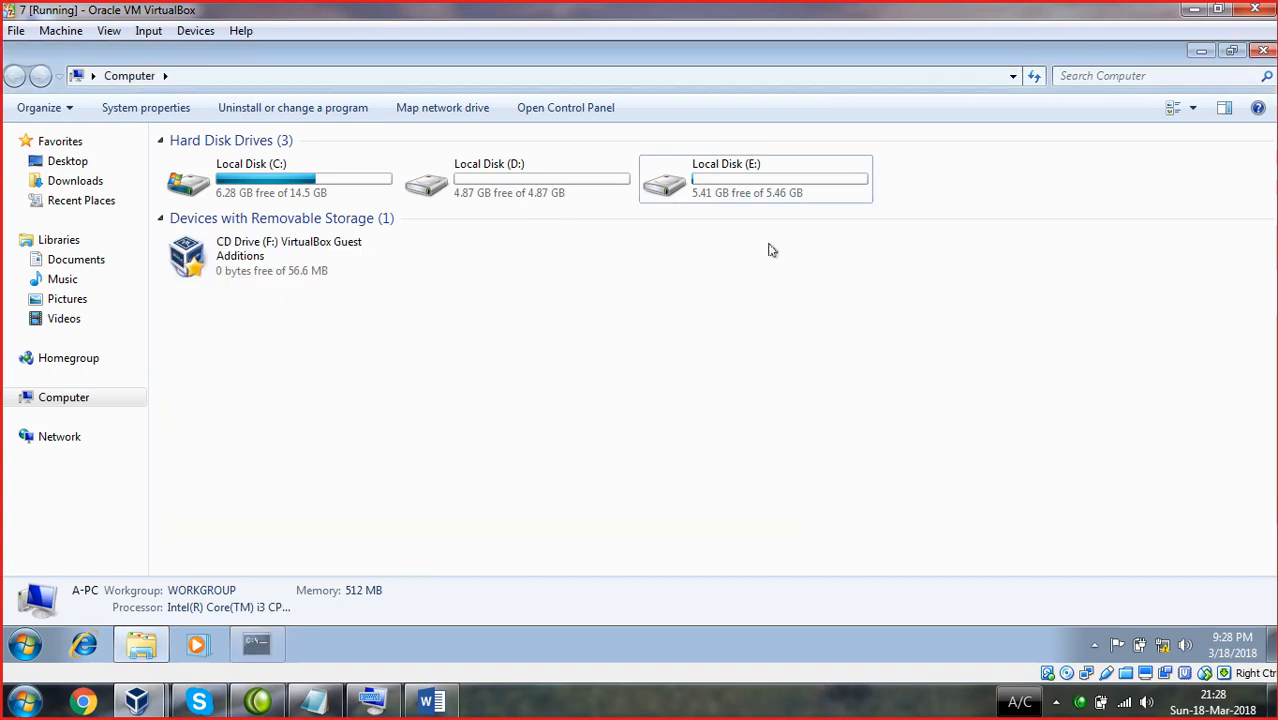
- Check the file system of Local Disk (D:) and of Local Disk (E:) in their Properties dialogs
{"action": "right_click", "coordinate": [511, 187]}
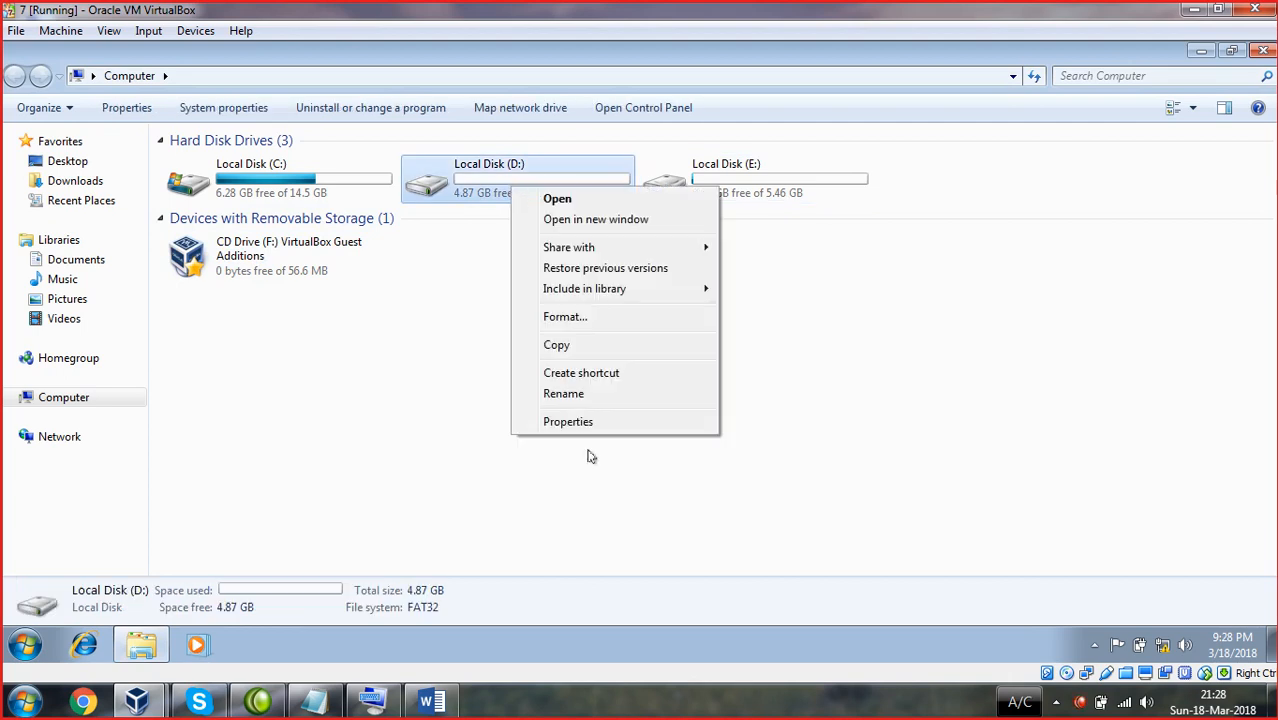
{"action": "left_click", "coordinate": [568, 420]}
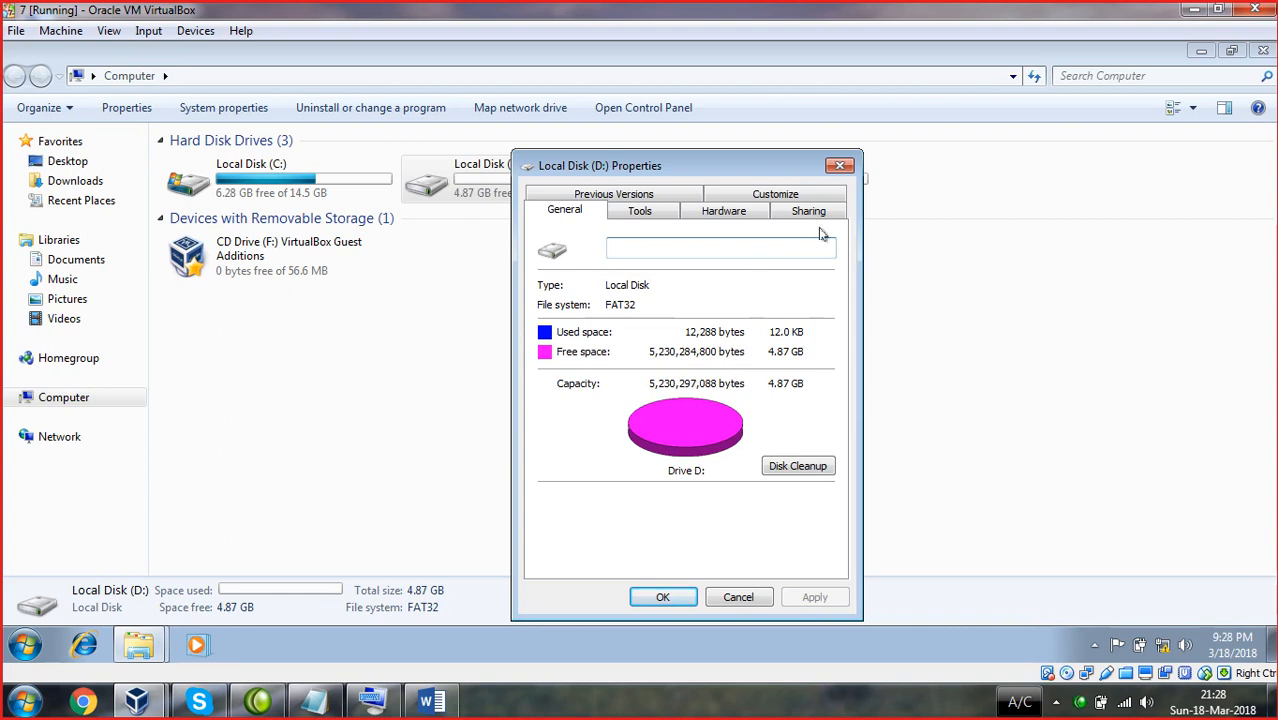
{"action": "left_click", "coordinate": [839, 165]}
{"action": "right_click", "coordinate": [765, 185]}
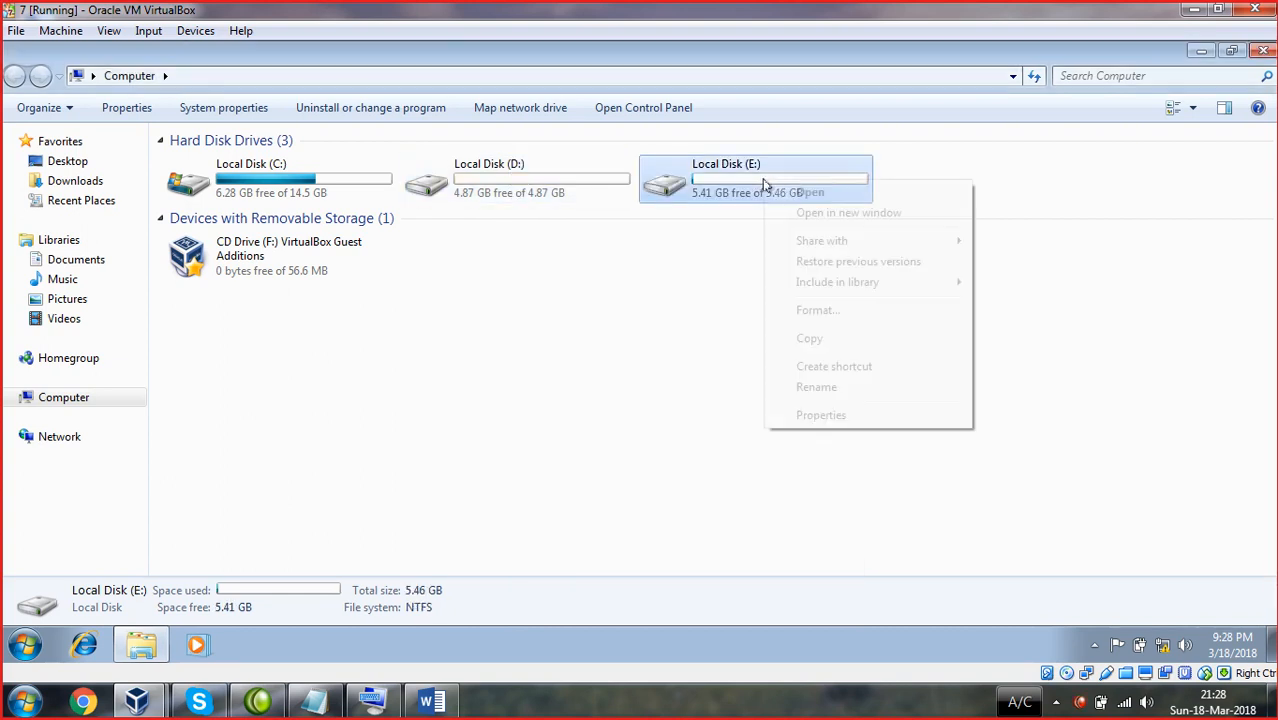
{"action": "left_click", "coordinate": [800, 420]}
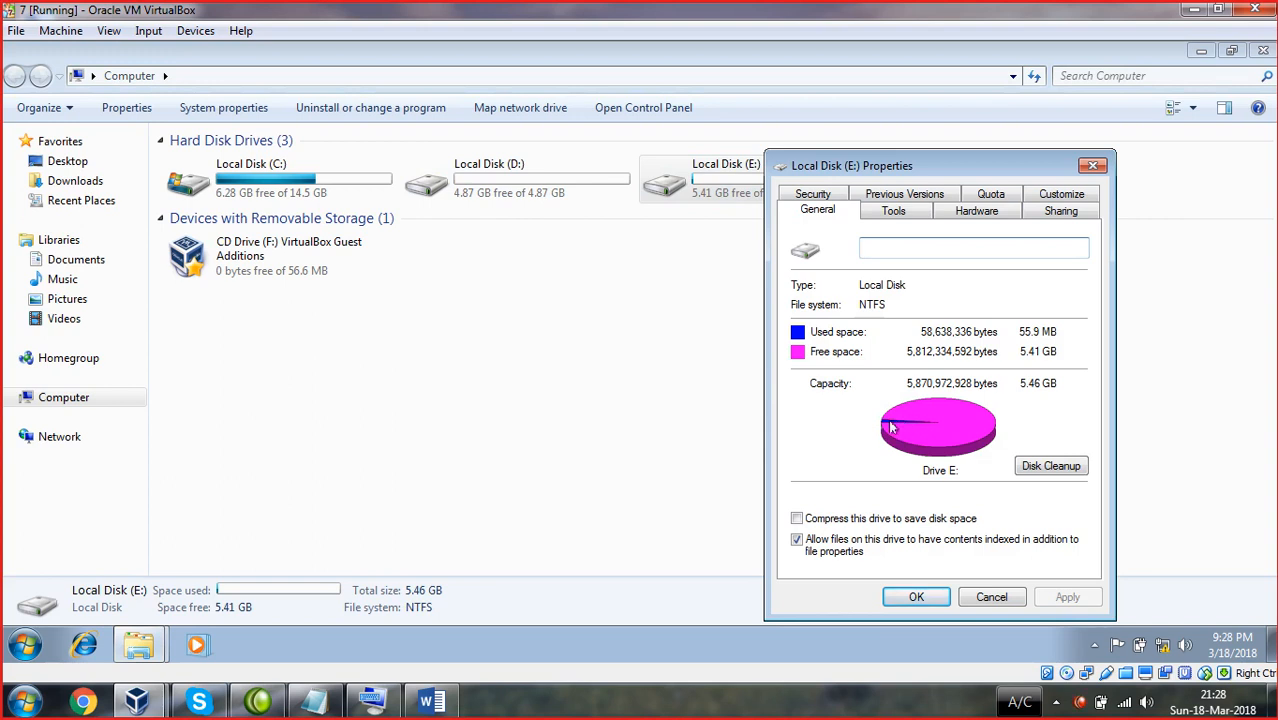
- Check the security permissions of Local Disk (E:) in its Properties dialog and close the dialog
{"action": "left_click", "coordinate": [1092, 166]}
{"action": "left_click", "coordinate": [753, 246]}
{"action": "right_click", "coordinate": [710, 178]}
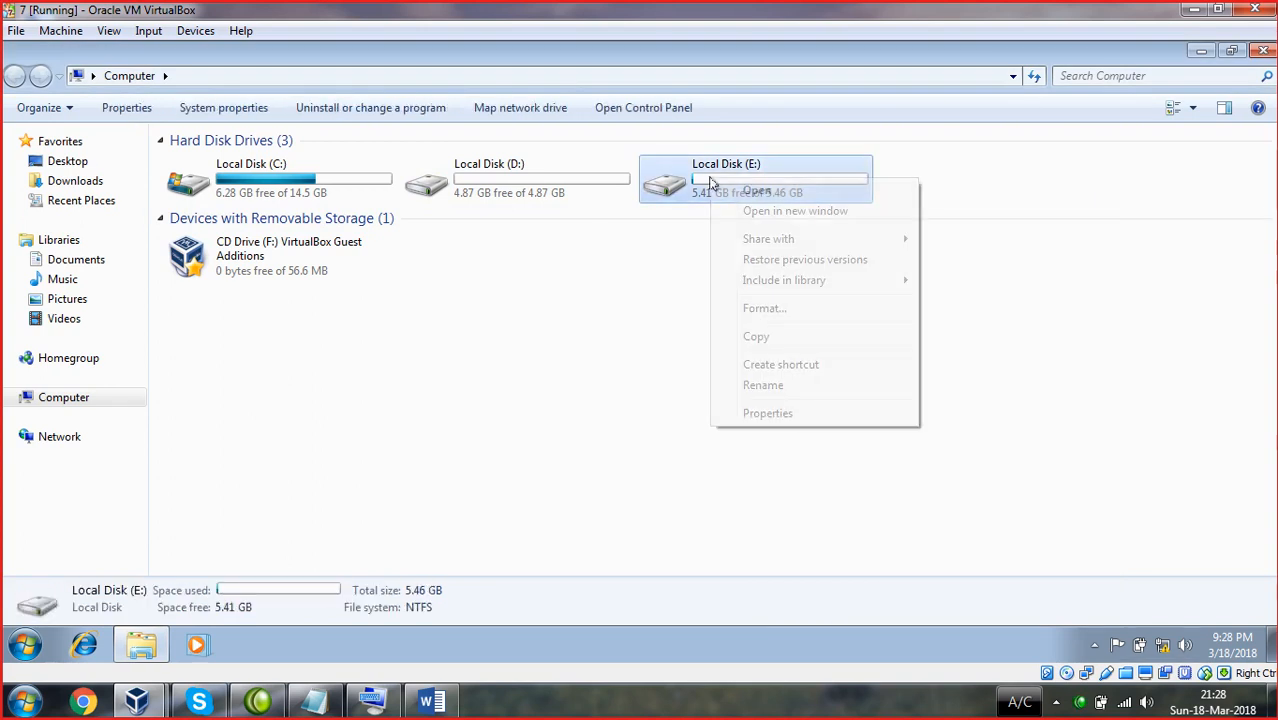
{"action": "left_click", "coordinate": [766, 413]}
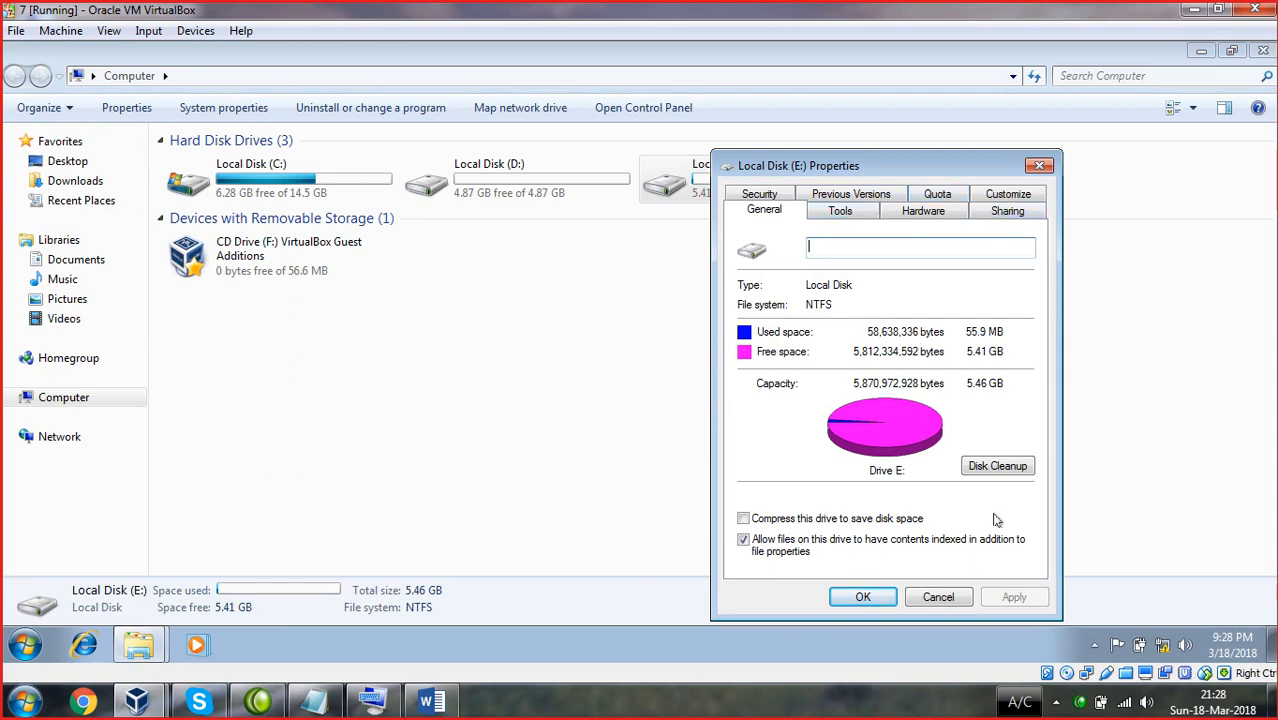
{"action": "left_click", "coordinate": [770, 196]}
{"action": "left_click", "coordinate": [766, 200]}
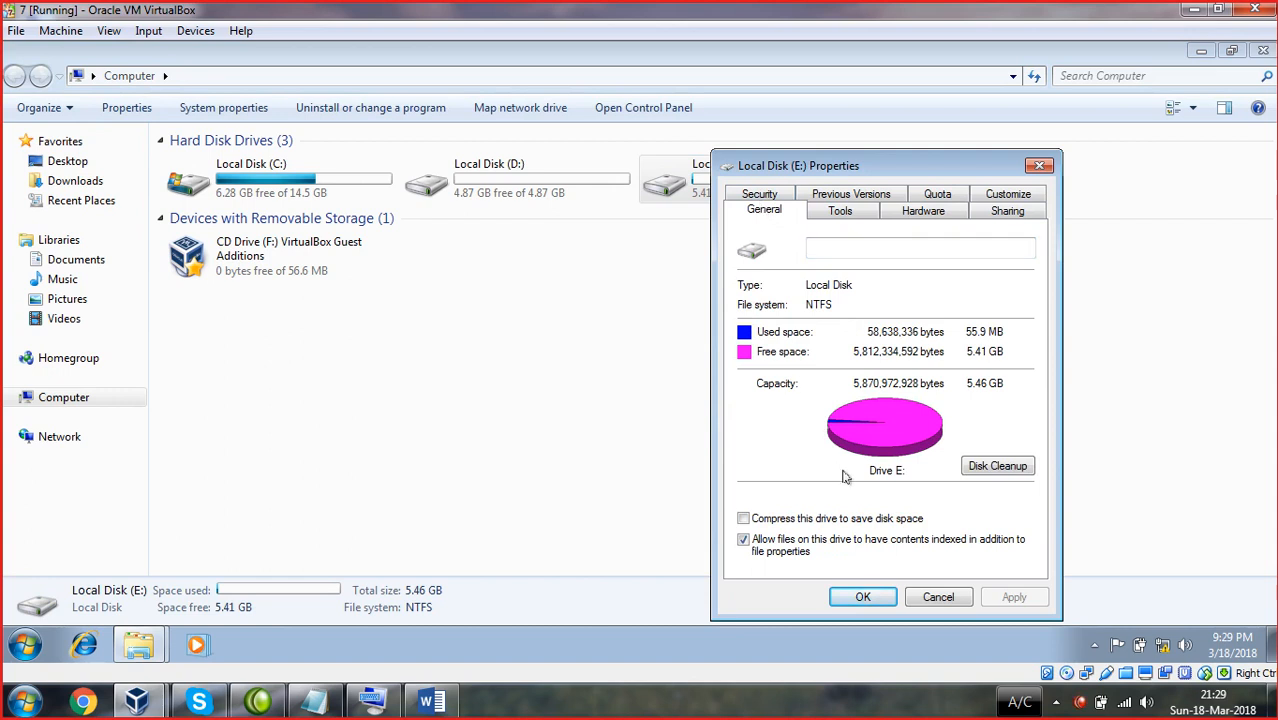
{"action": "left_click", "coordinate": [759, 195]}
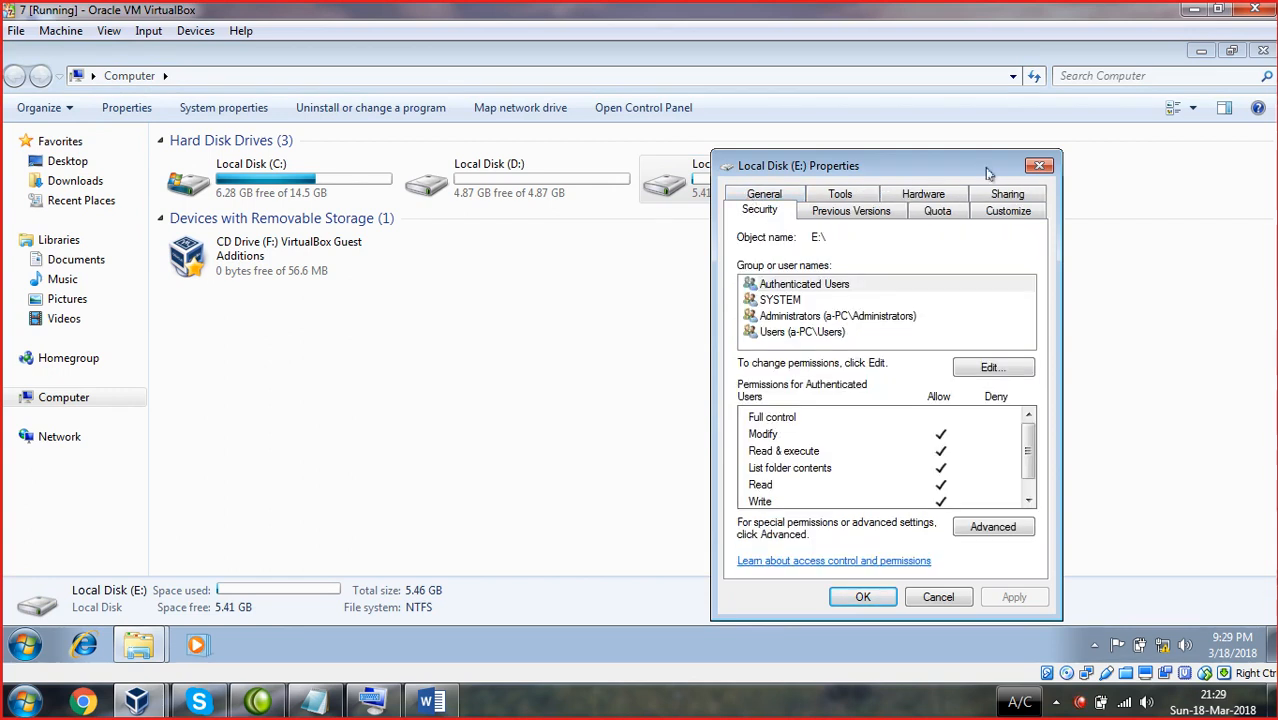
{"action": "left_click", "coordinate": [1040, 167]}
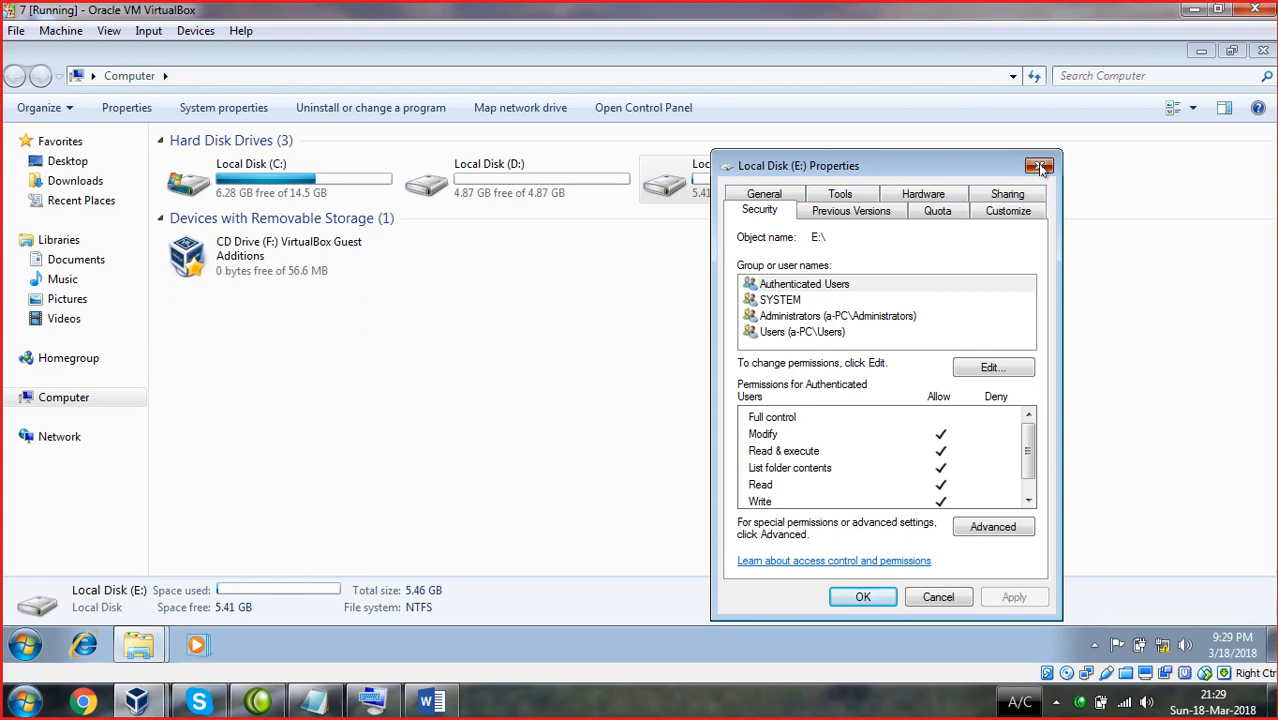
{"action": "left_click", "coordinate": [674, 358]}
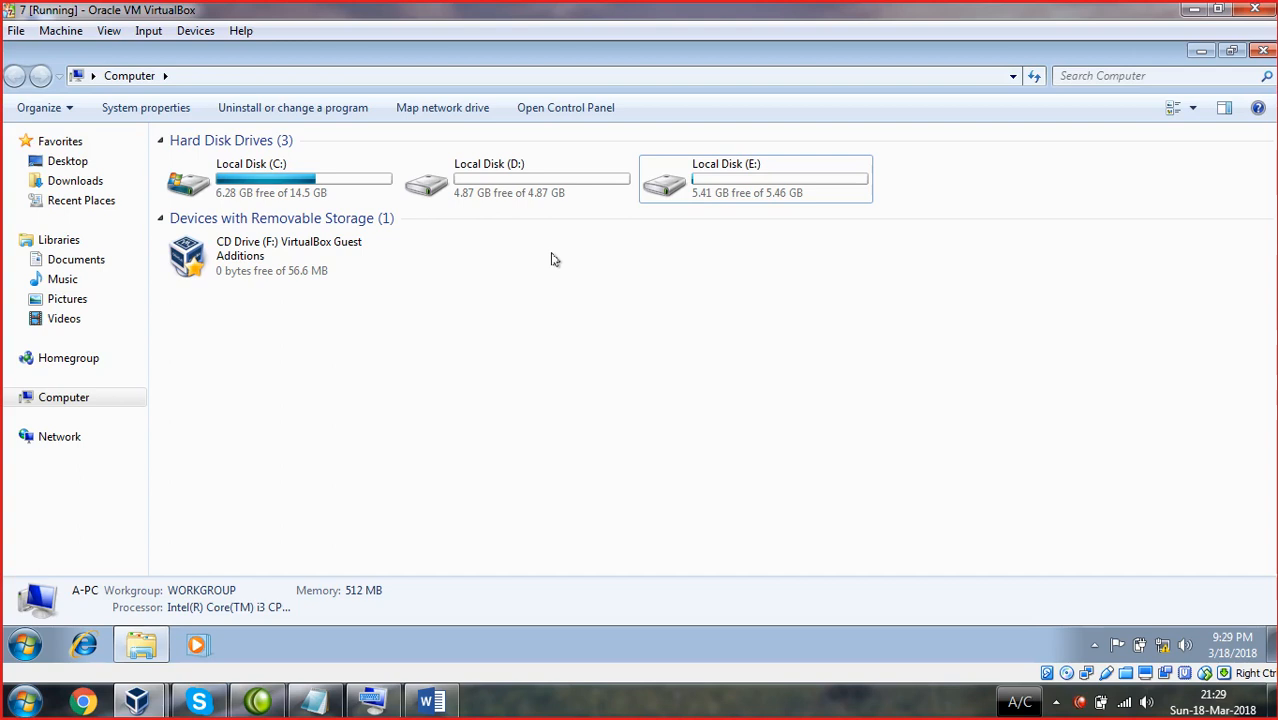
- Minimize the VirtualBox window and browse to the E:\Extra\ISO folder on the host computer
{"action": "left_click", "coordinate": [1194, 9]}
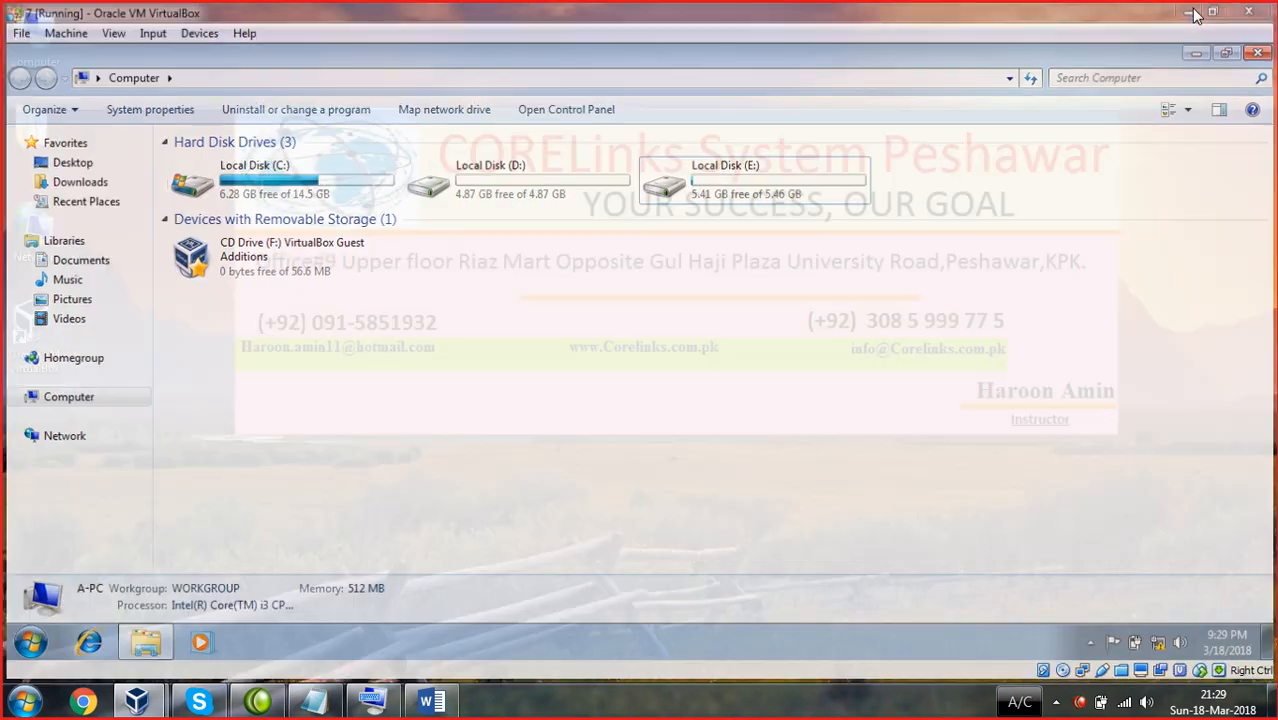
{"action": "double_click", "coordinate": [34, 35]}
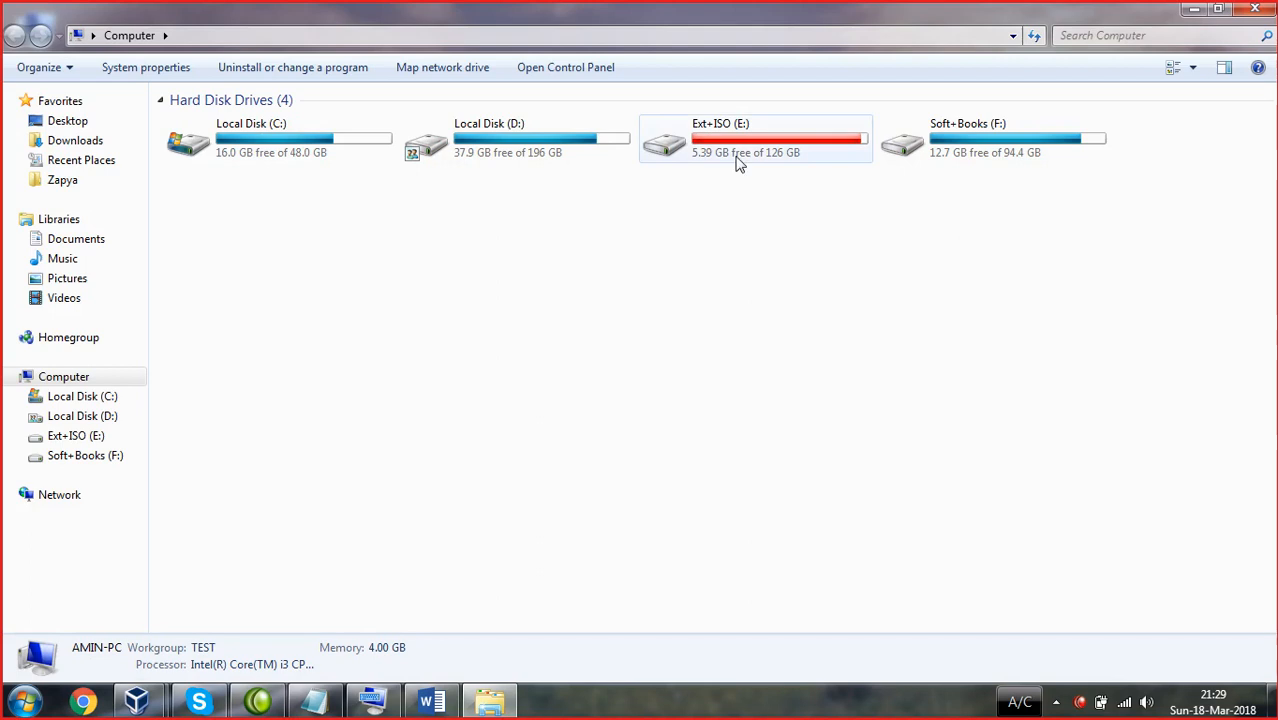
{"action": "double_click", "coordinate": [738, 162]}
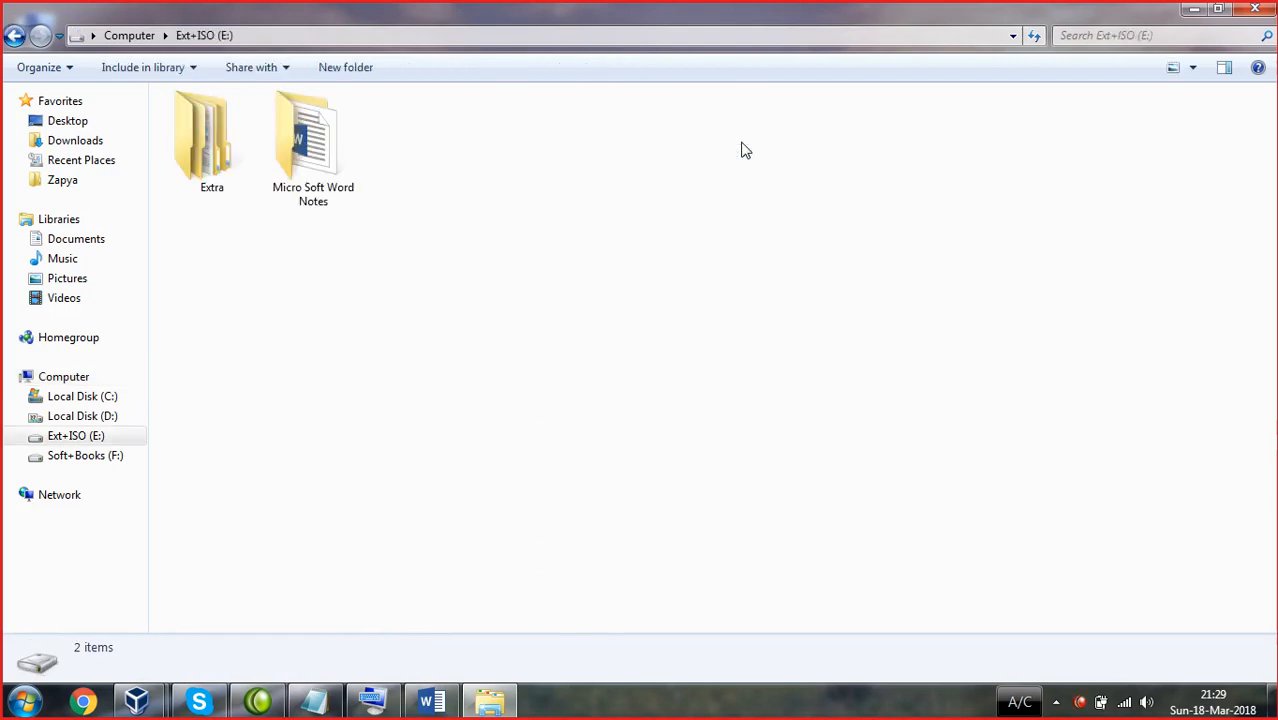
{"action": "double_click", "coordinate": [213, 160]}
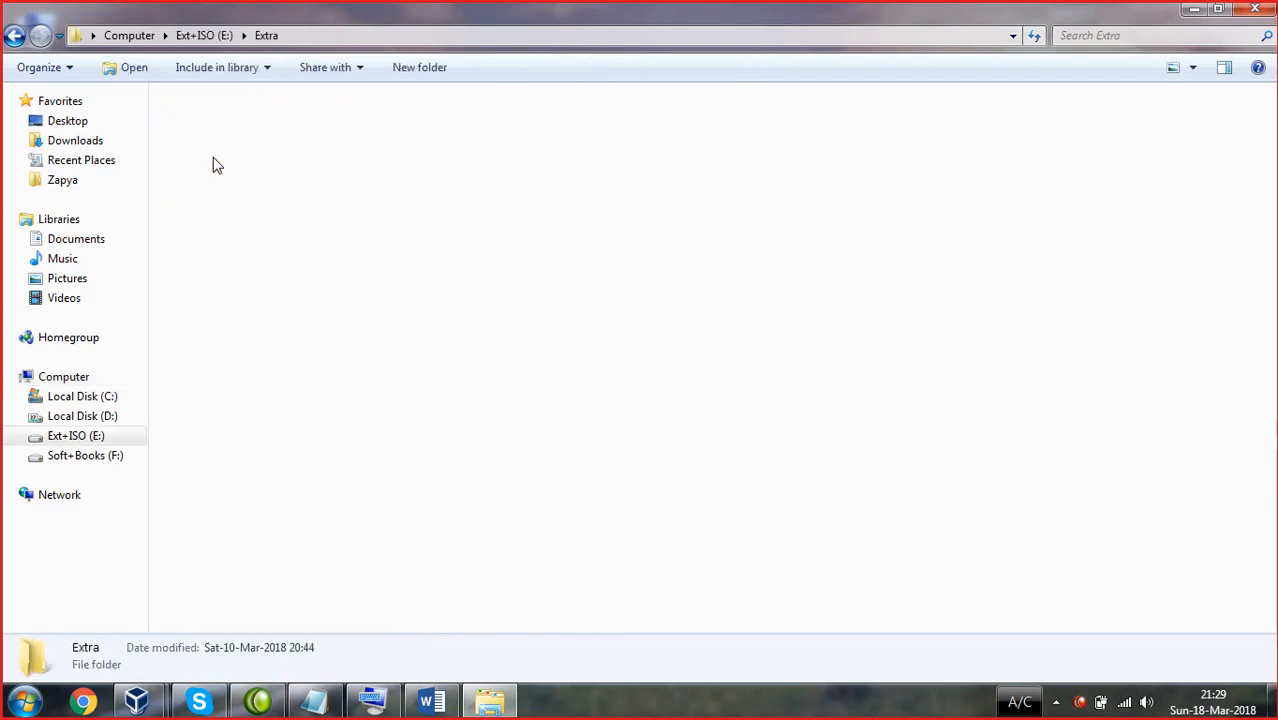
{"action": "double_click", "coordinate": [596, 186]}
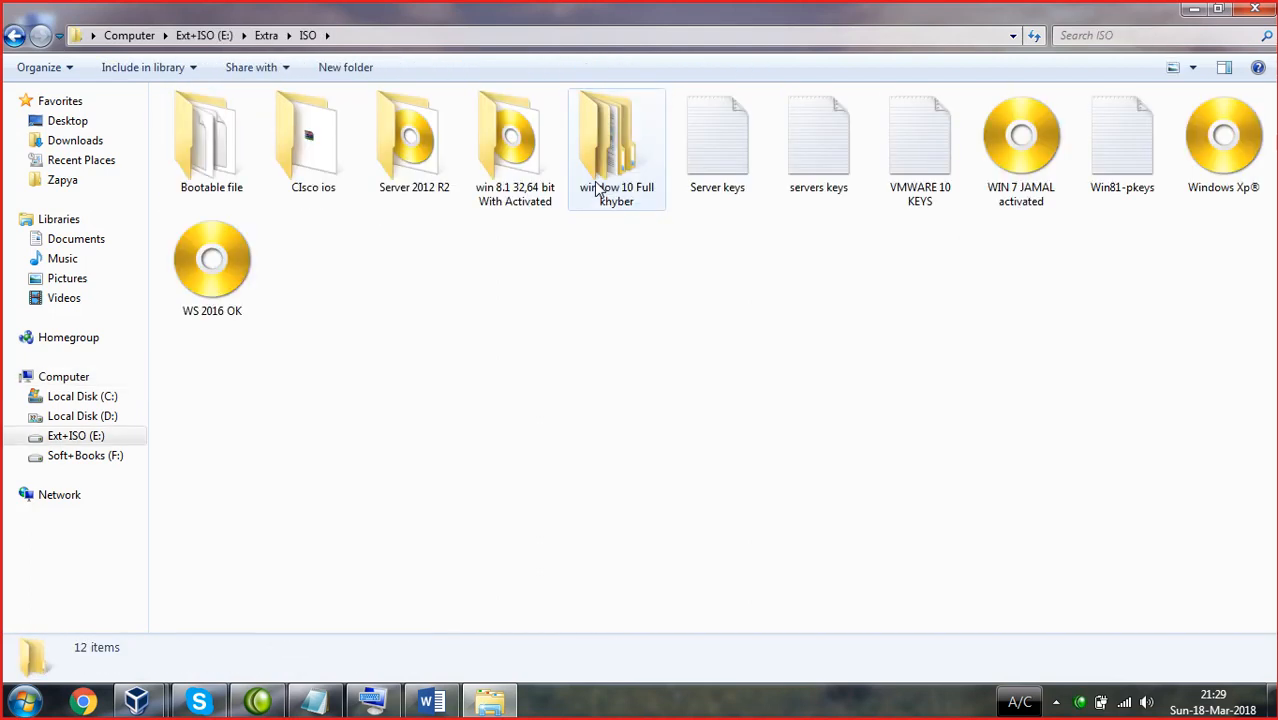
- Check the size of the WS 2016 OK image file in its Properties dialog, and minimize the folder window
{"action": "right_click", "coordinate": [250, 310]}
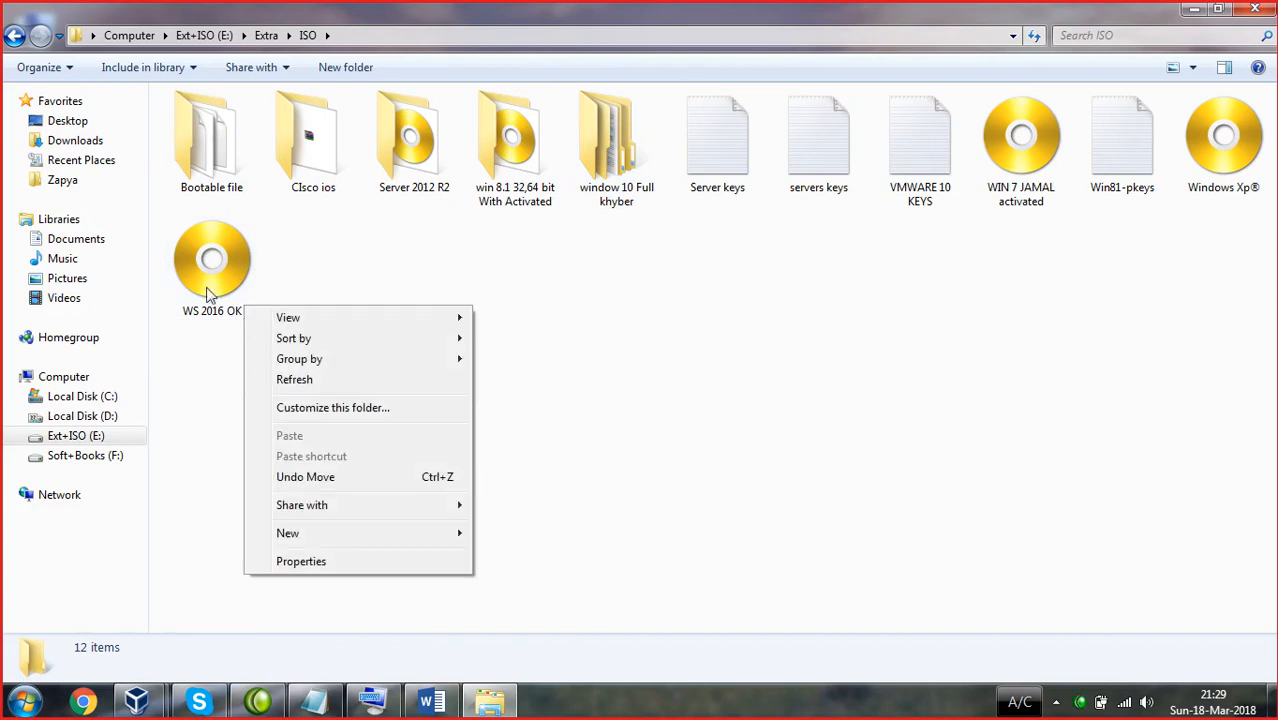
{"action": "left_click", "coordinate": [211, 292]}
{"action": "right_click", "coordinate": [211, 292]}
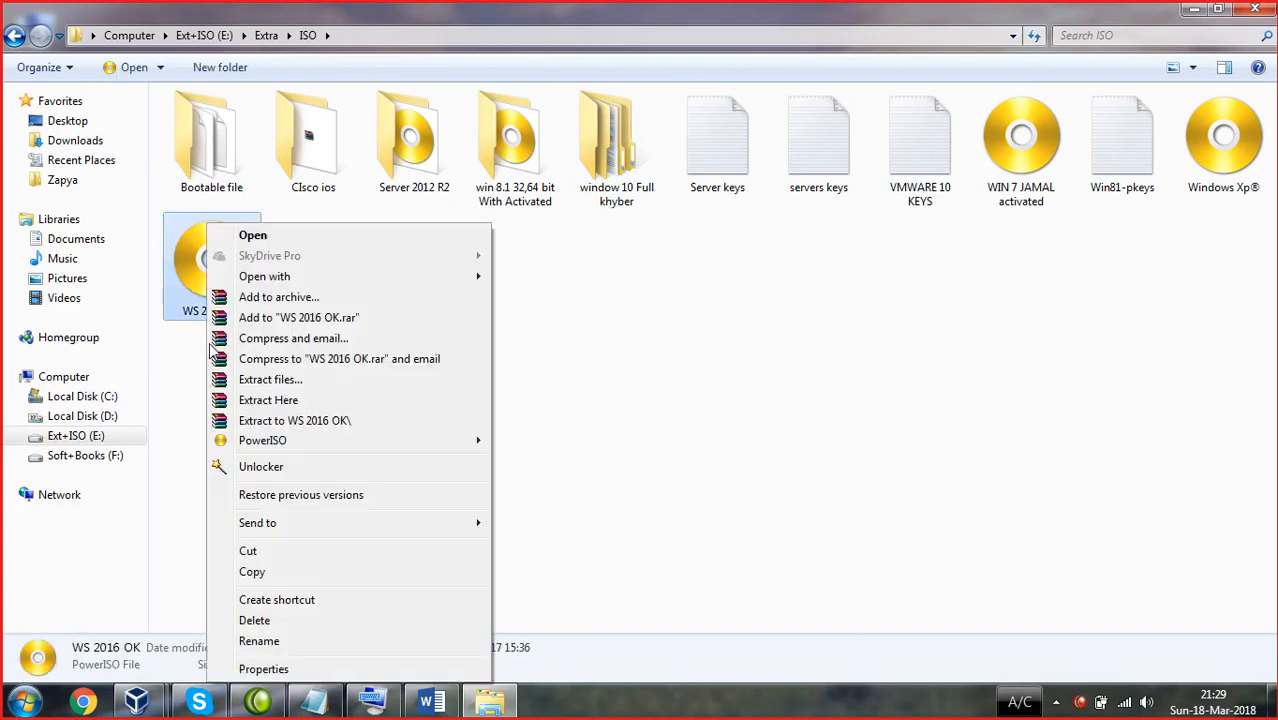
{"action": "left_click", "coordinate": [258, 669]}
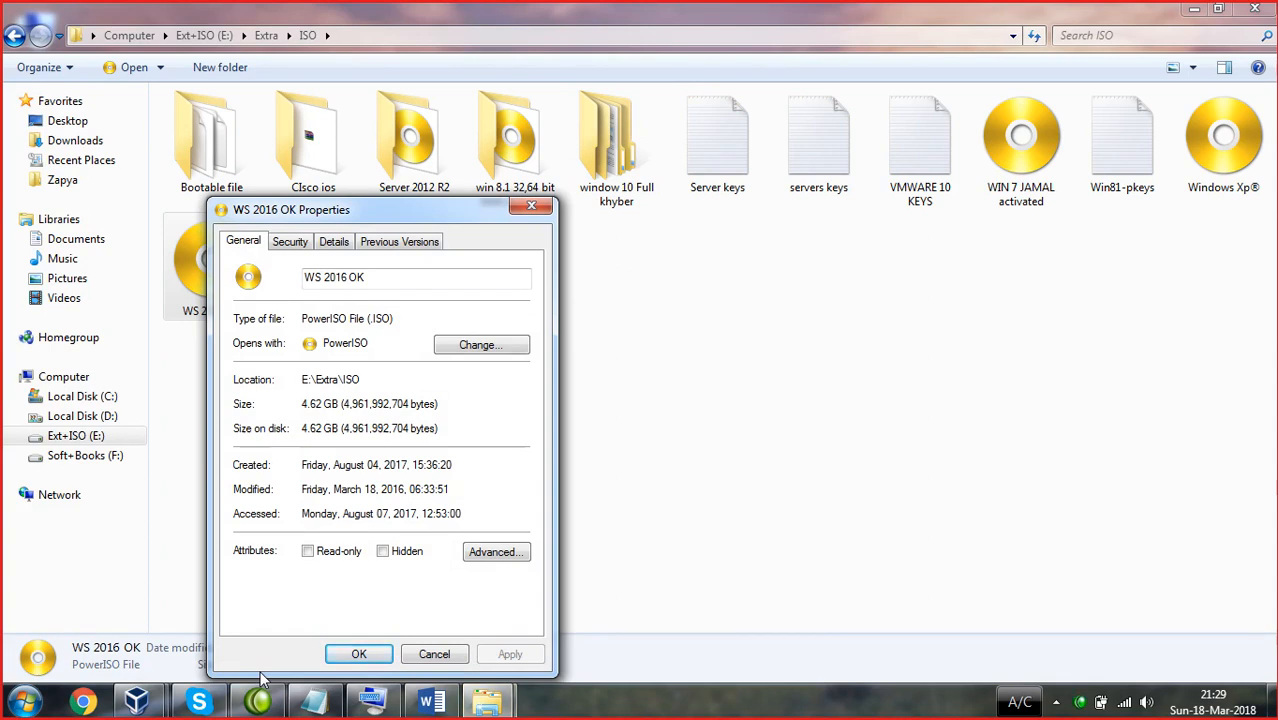
{"action": "left_click", "coordinate": [531, 206]}
{"action": "left_click", "coordinate": [1192, 10]}
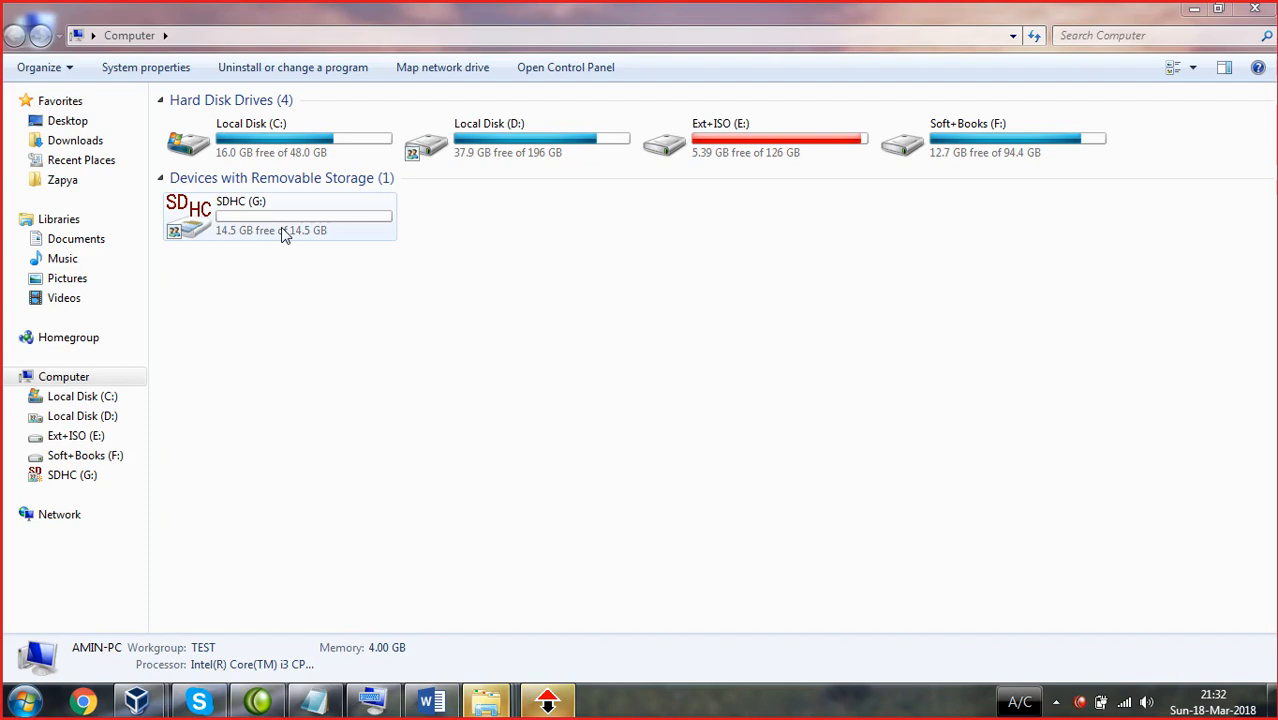
- Check the file system of the removable SDHC (G:) drive on the host
{"action": "right_click", "coordinate": [283, 232]}
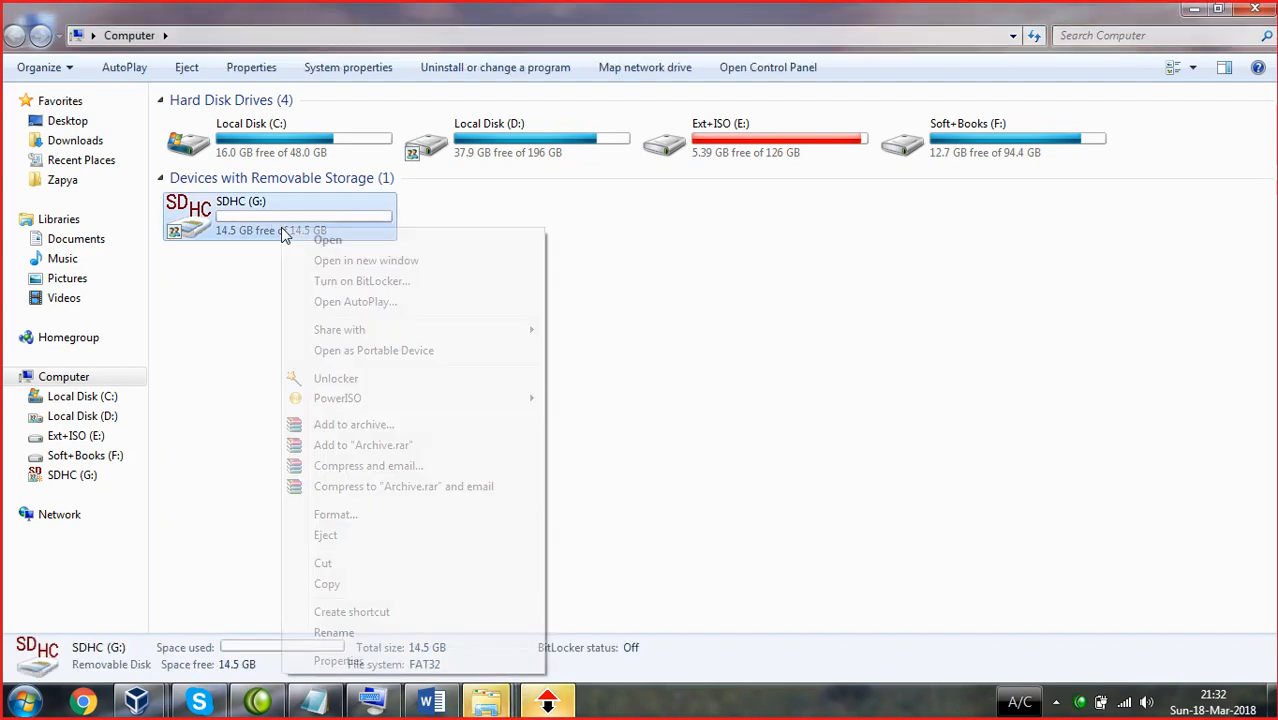
{"action": "left_click", "coordinate": [744, 450]}
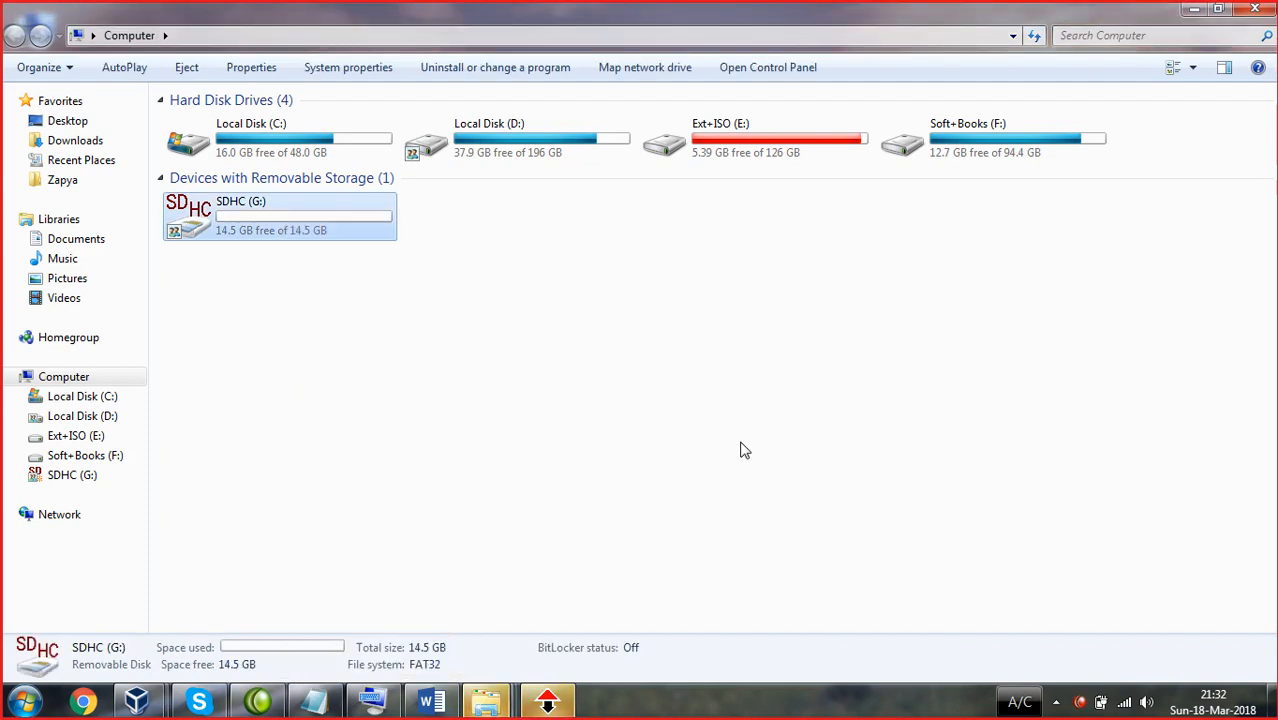
- Launch the On-Screen Keyboard from the Run dialog with osk, and close it again
{"action": "key", "text": "super+r"}
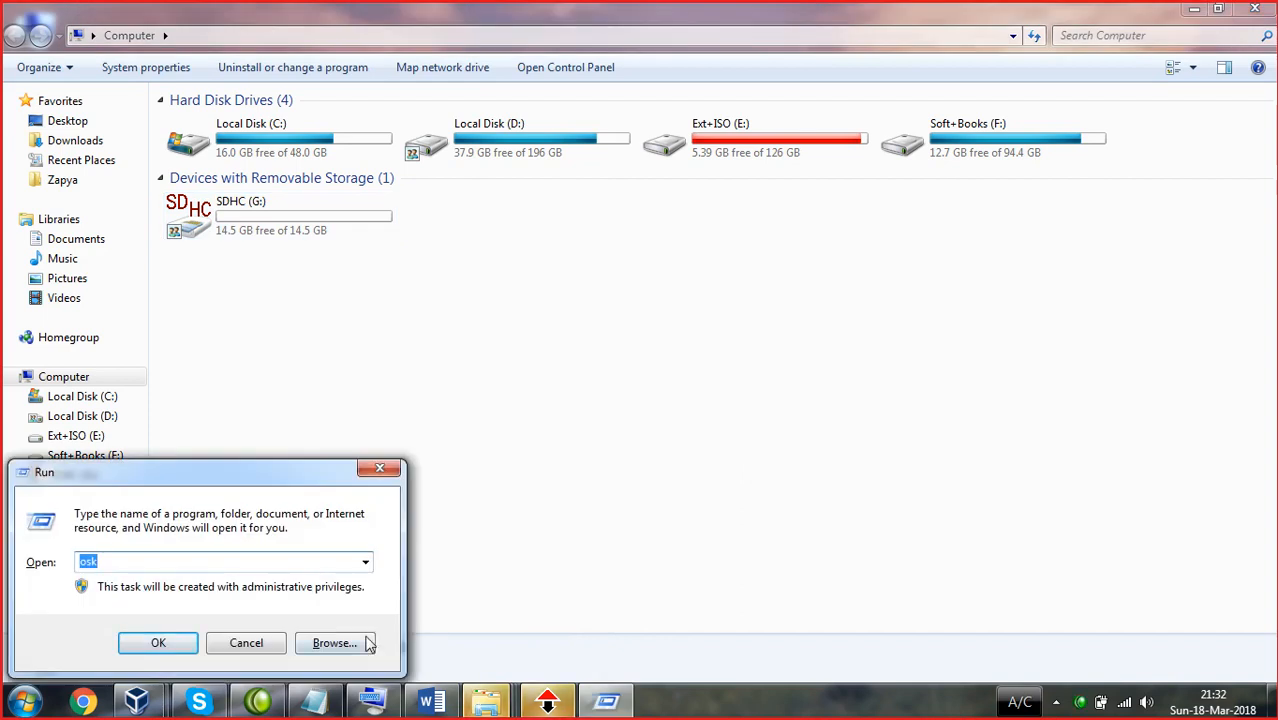
{"action": "key", "text": "Return"}
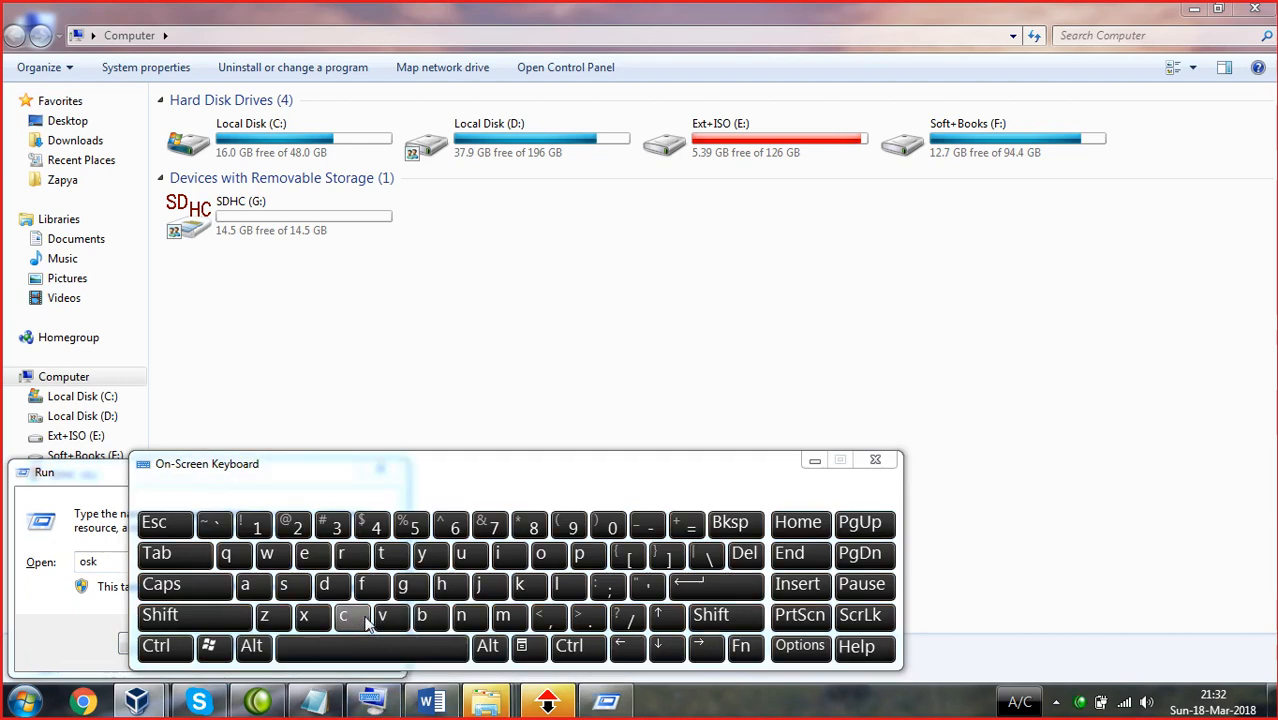
{"action": "left_click", "coordinate": [104, 561]}
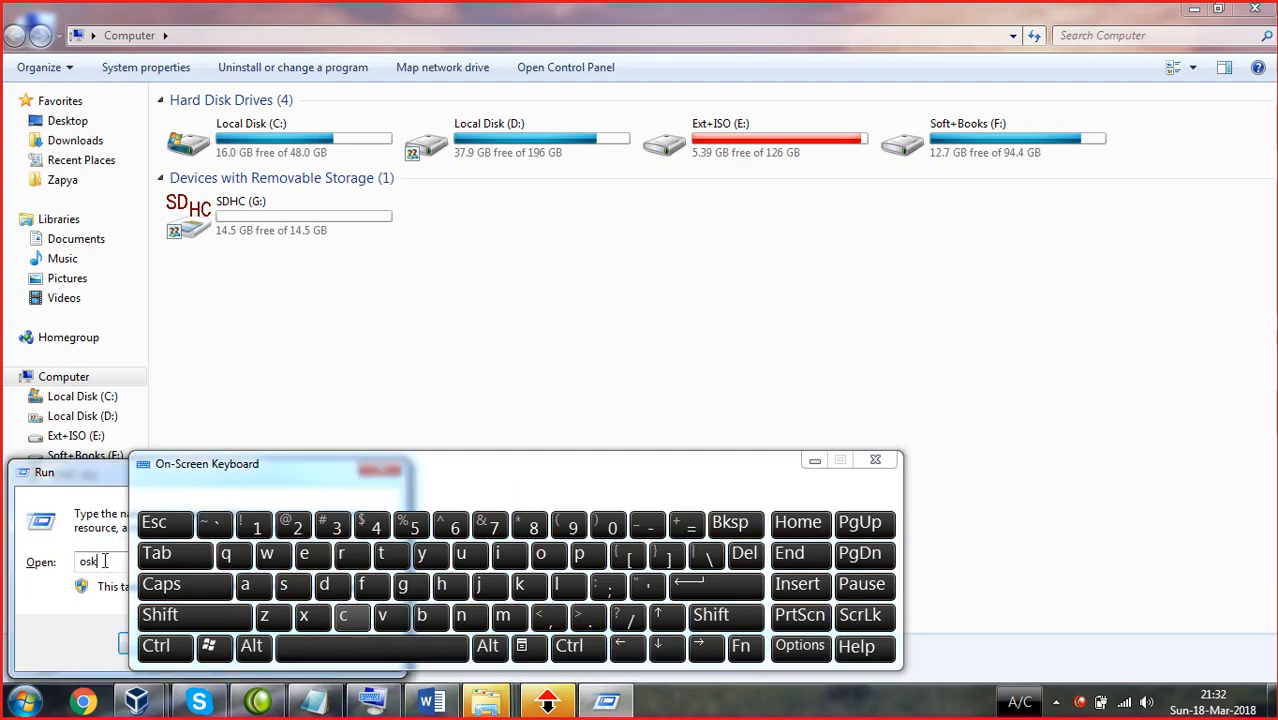
{"action": "left_click", "coordinate": [343, 615]}
{"action": "left_click", "coordinate": [875, 460]}
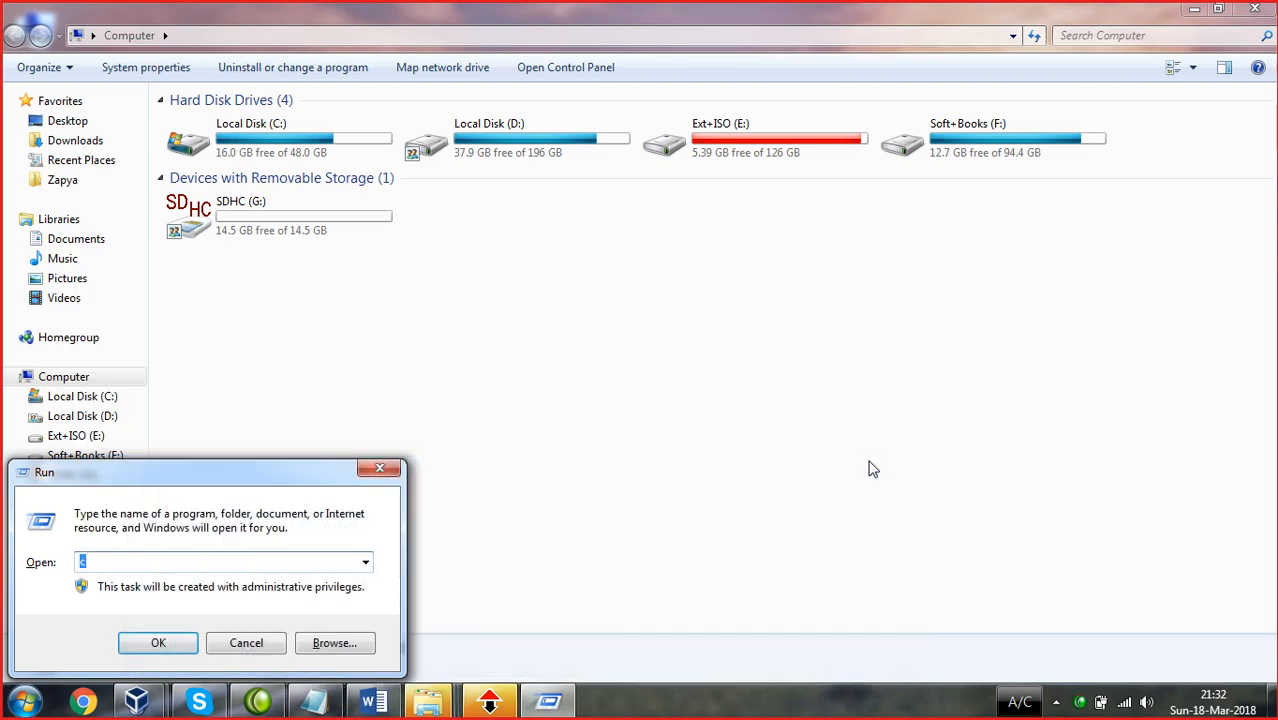
- Open the Command Prompt on the host with cmd and start DiskPart
{"action": "type", "text": "cmd"}
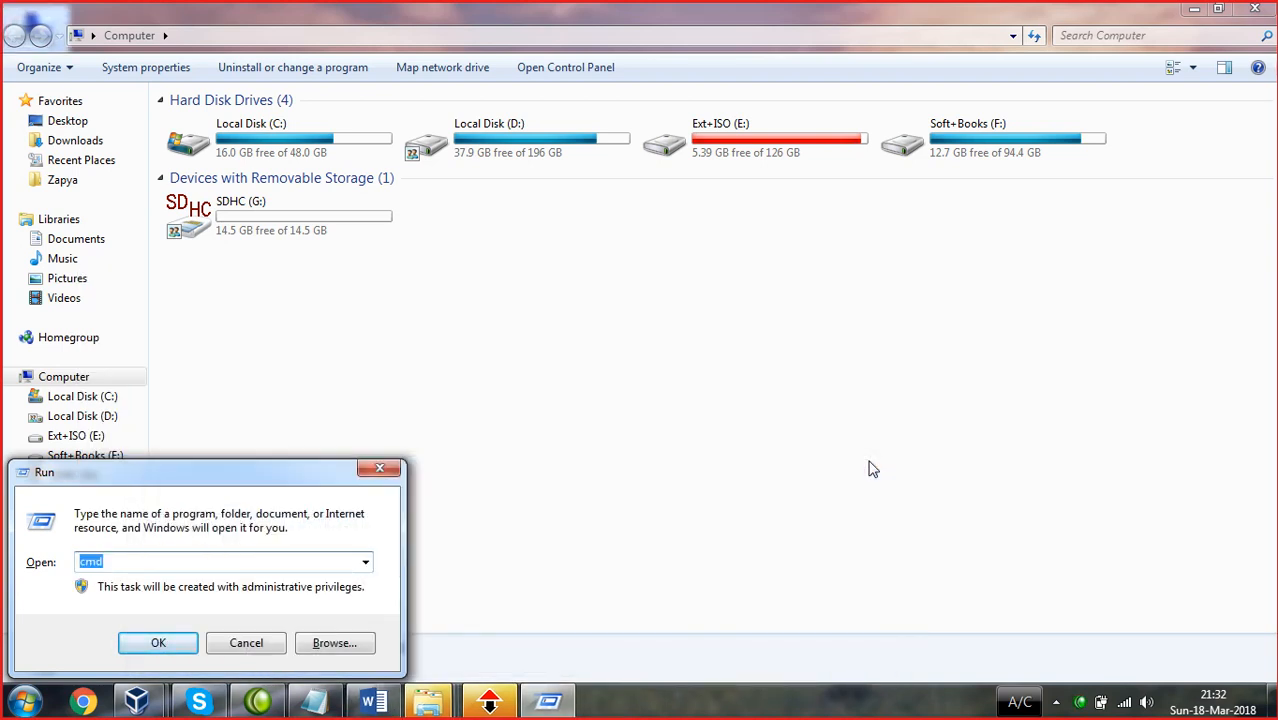
{"action": "key", "text": "Return"}
{"action": "type", "text": "diskpart"}
{"action": "key", "text": "Return"}
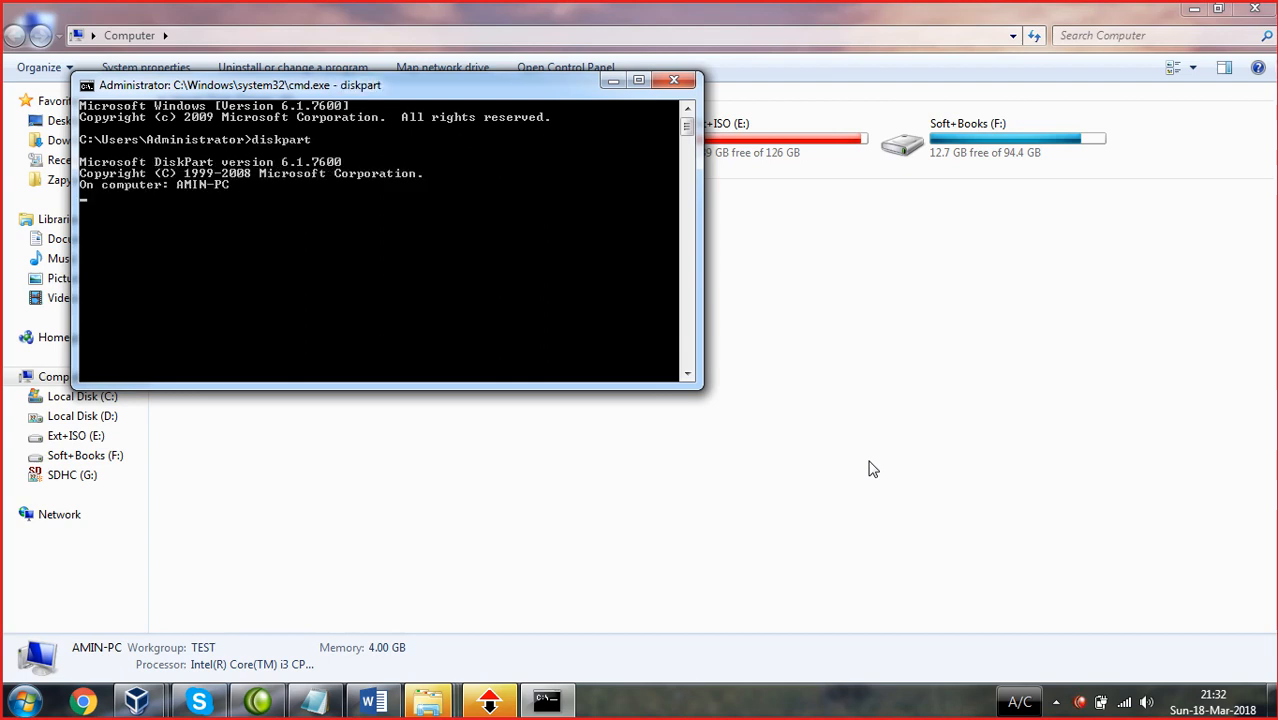
- List the disks in DiskPart, select disk 1 and wipe it with the clean command
{"action": "type", "text": "list disk"}
{"action": "key", "text": "Return"}
{"action": "type", "text": "select disk 1"}
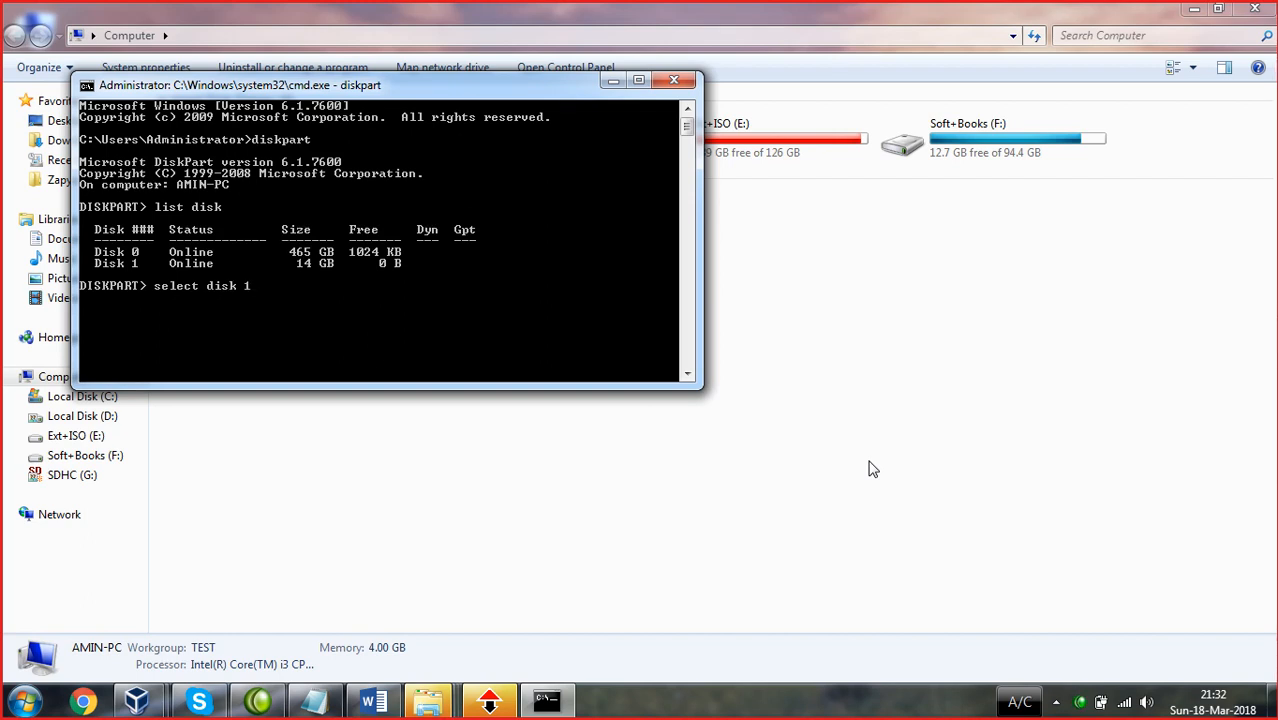
{"action": "key", "text": "Return"}
{"action": "type", "text": "clean"}
{"action": "key", "text": "Return"}
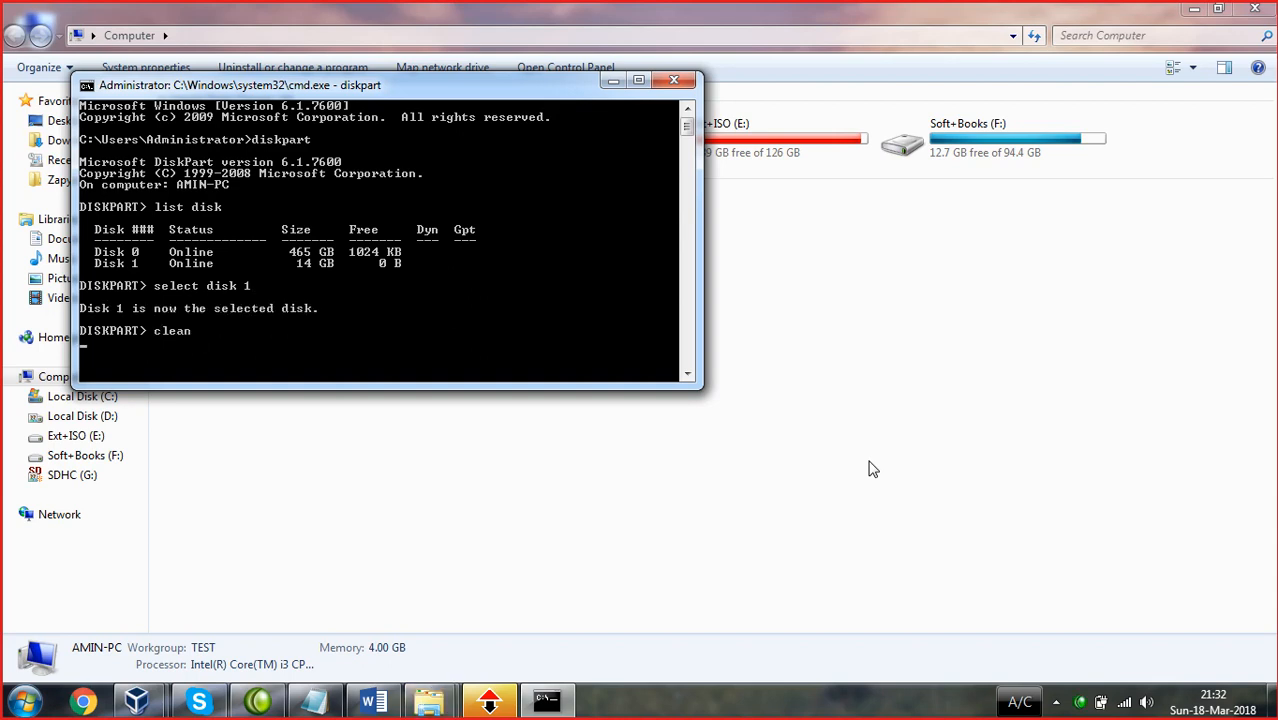
- Try to create a primary partition with the command create partation primary
{"action": "type", "text": "create "}
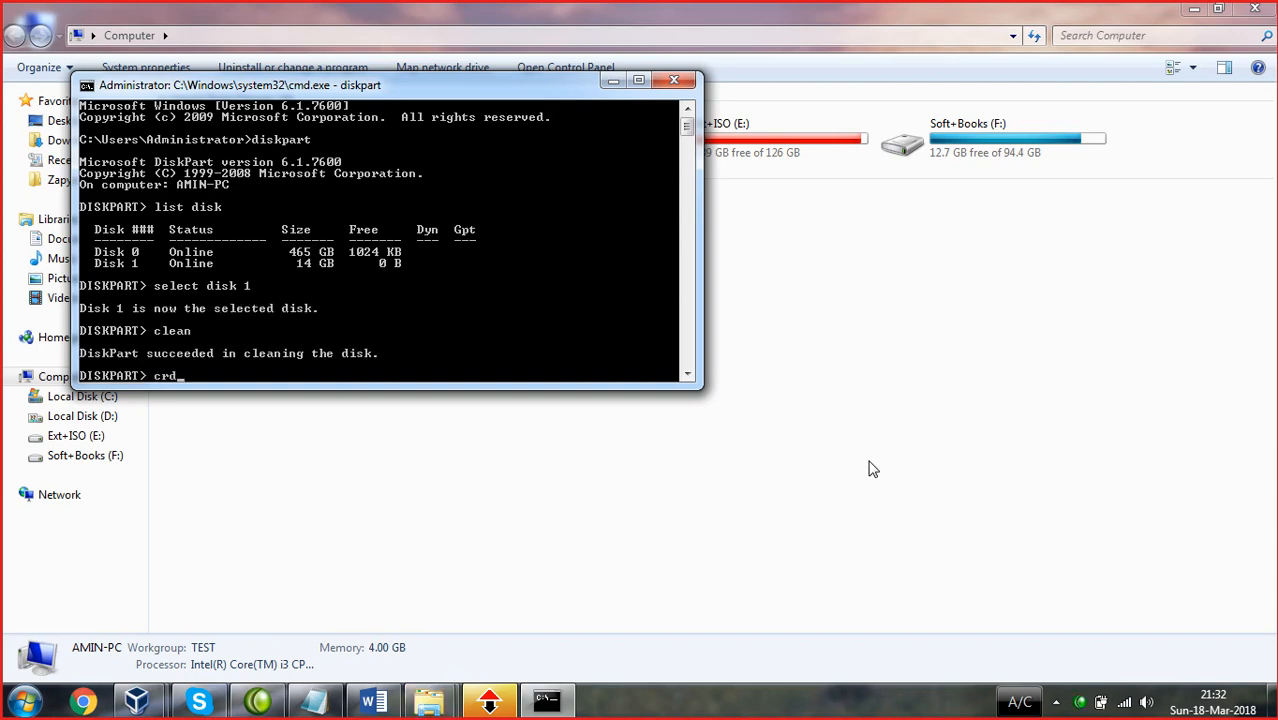
{"action": "type", "text": "partation primary"}
{"action": "key", "text": "Return"}
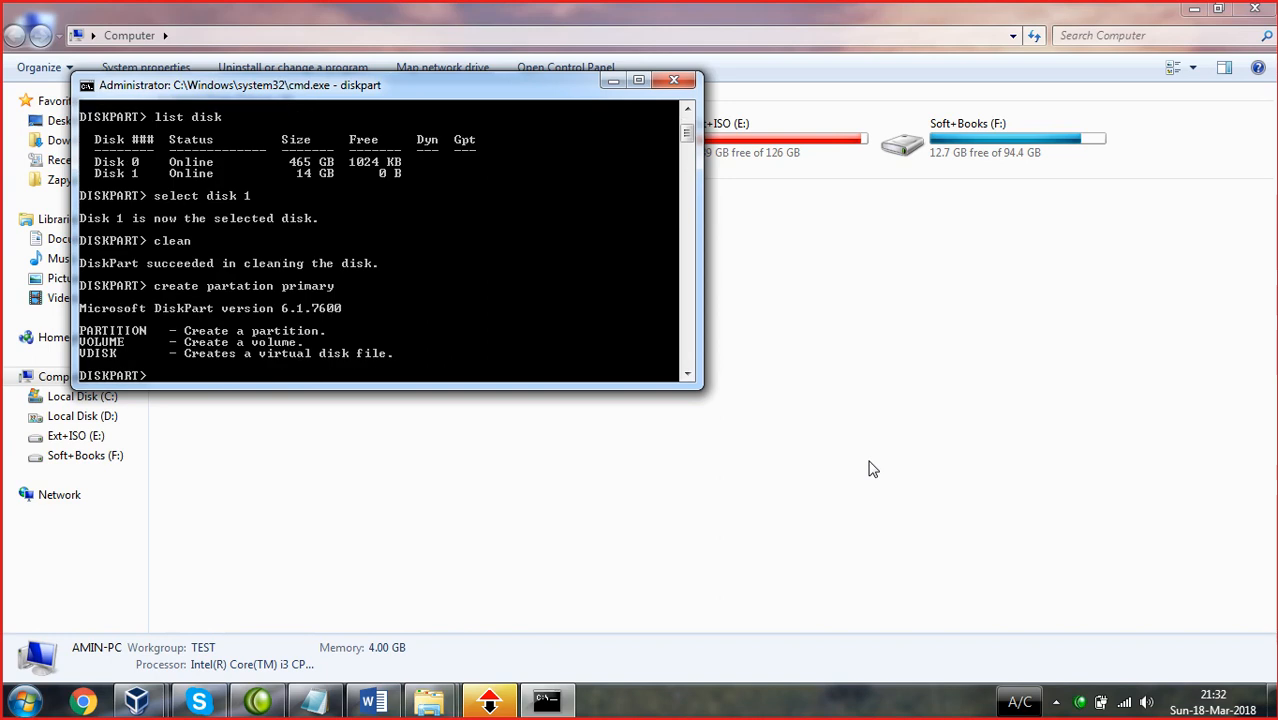
- Create a primary partition on disk 1 with create partition primary
{"action": "type", "text": "create par"}
{"action": "type", "text": "itio"}
{"action": "key", "text": "BackSpace"}
{"action": "key", "text": "BackSpace"}
{"action": "key", "text": "BackSpace"}
{"action": "key", "text": "BackSpace"}
{"action": "key", "text": "BackSpace"}
{"action": "type", "text": "ition"}
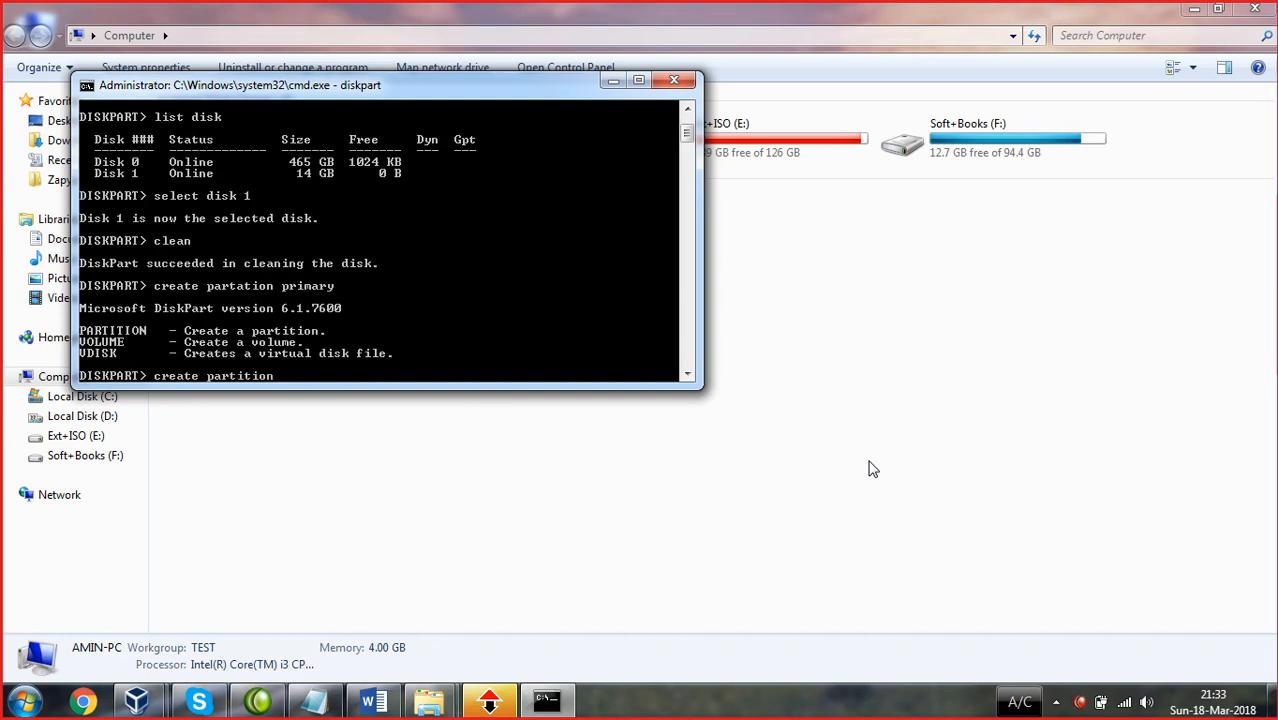
{"action": "type", "text": " primary"}
{"action": "key", "text": "Return"}
- Quick-format the new partition with format fs=fat32 Quick, and close the Command Prompt window
{"action": "type", "text": "format fs="}
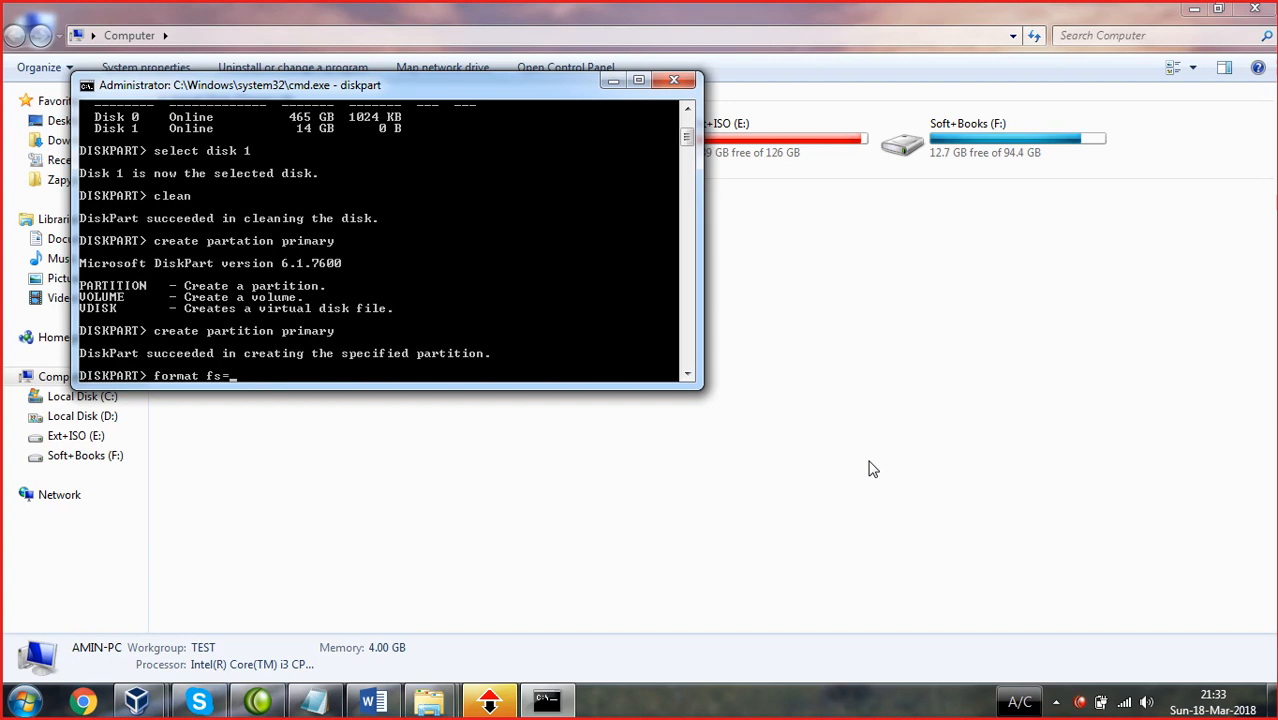
{"action": "type", "text": "fat32 Quic"}
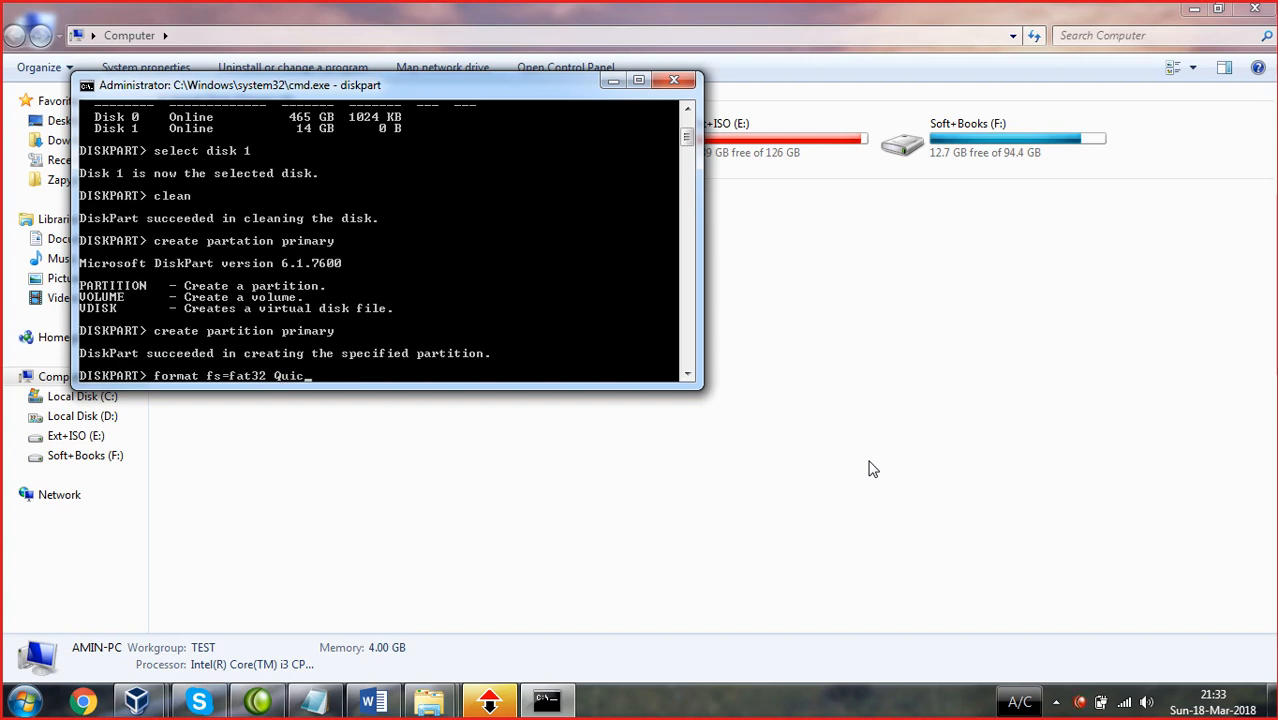
{"action": "type", "text": "k"}
{"action": "key", "text": "Return"}
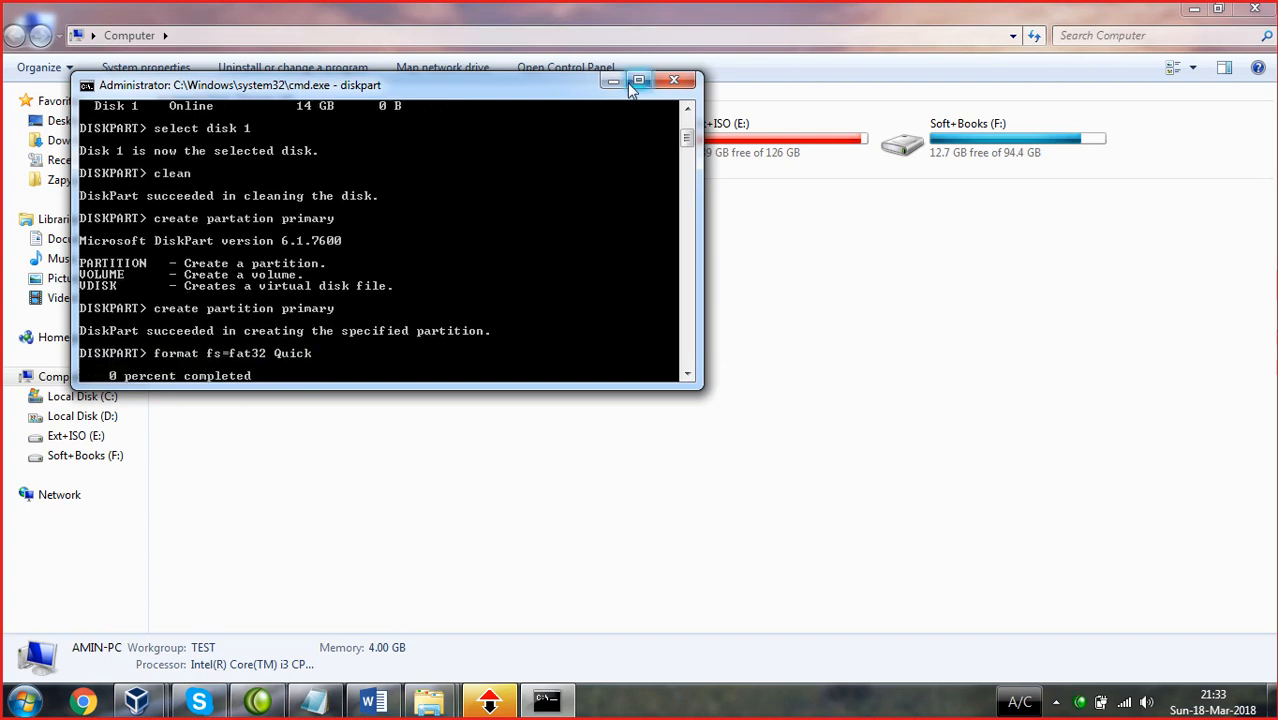
{"action": "left_click_drag", "start_coordinate": [342, 85], "coordinate": [401, 296]}
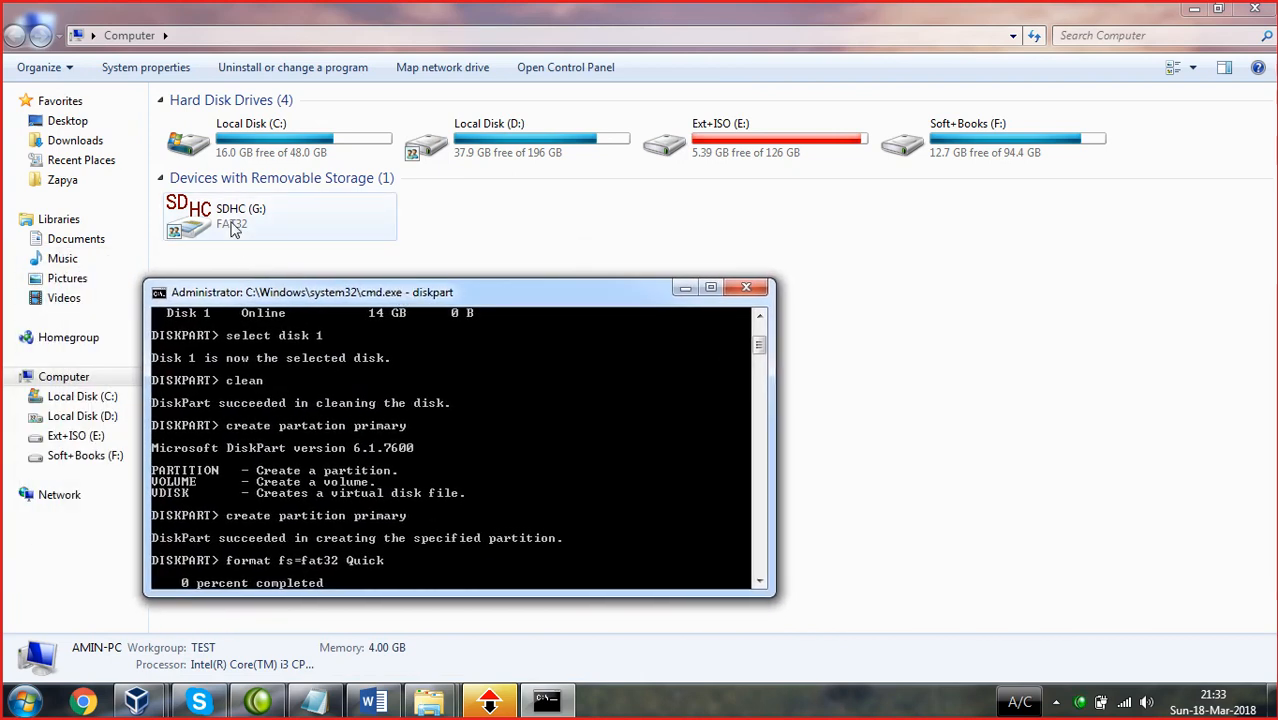
{"action": "left_click", "coordinate": [698, 713]}
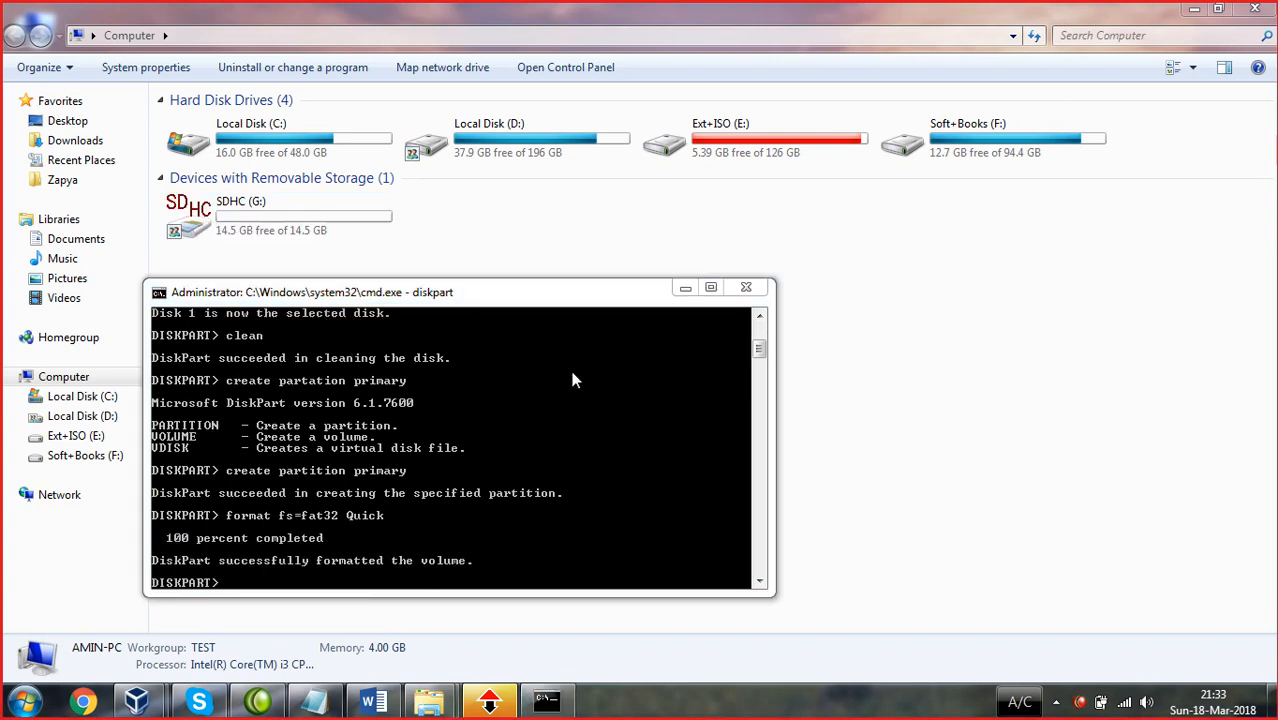
{"action": "left_click", "coordinate": [745, 287]}
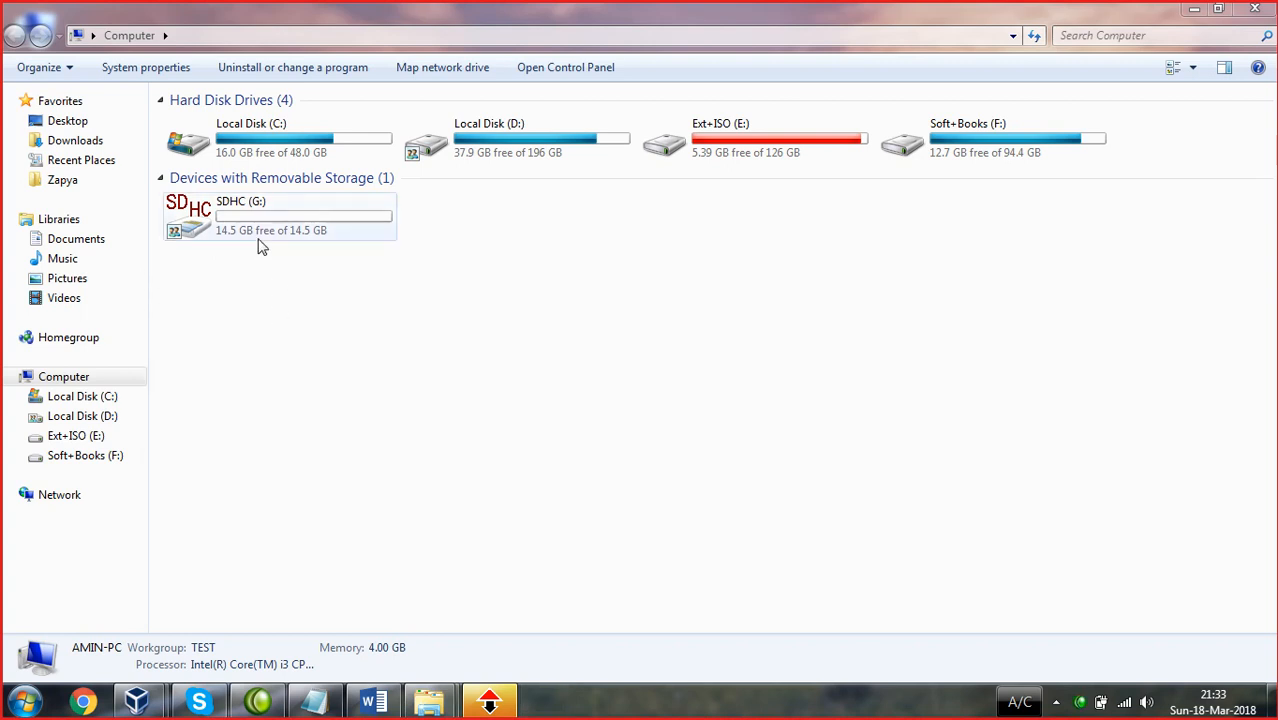
- Try to send the WS 2016 OK file from E:\Extra\ISO to the SDHC (G:) drive
{"action": "double_click", "coordinate": [668, 143]}
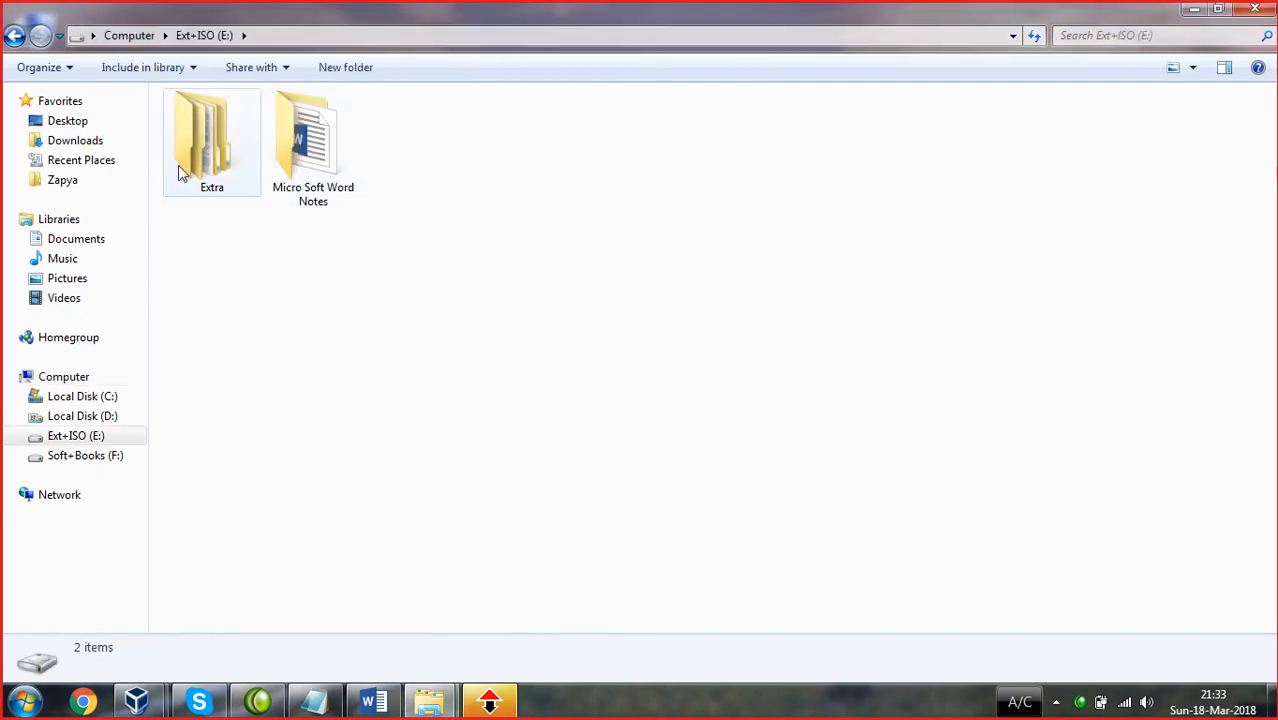
{"action": "double_click", "coordinate": [178, 165]}
{"action": "double_click", "coordinate": [632, 162]}
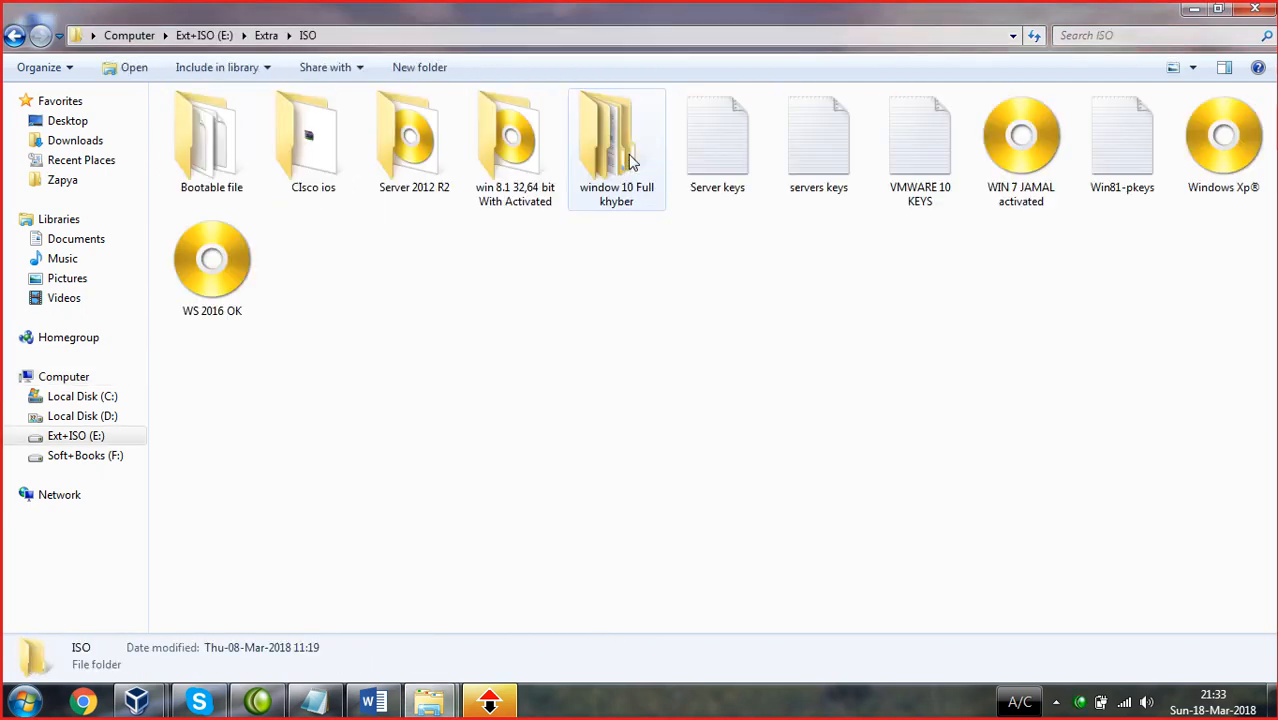
{"action": "right_click", "coordinate": [225, 275]}
{"action": "mouse_move", "coordinate": [293, 527]}
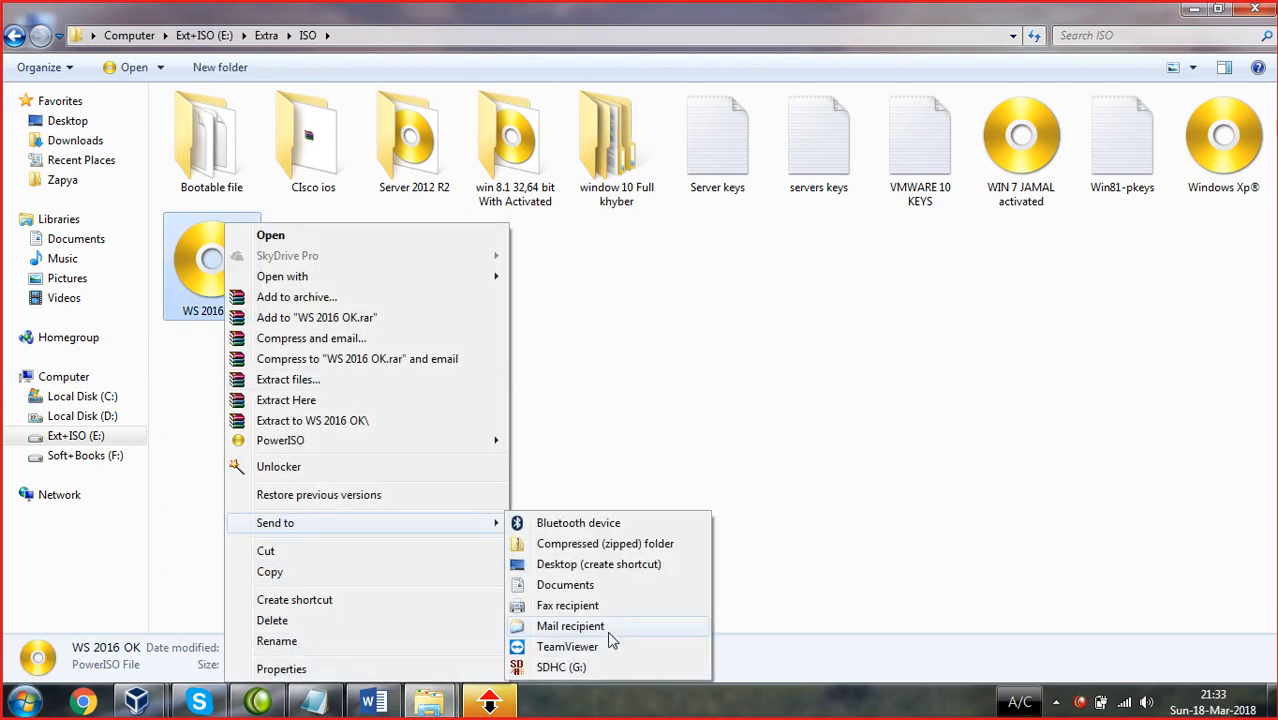
{"action": "left_click", "coordinate": [566, 666]}
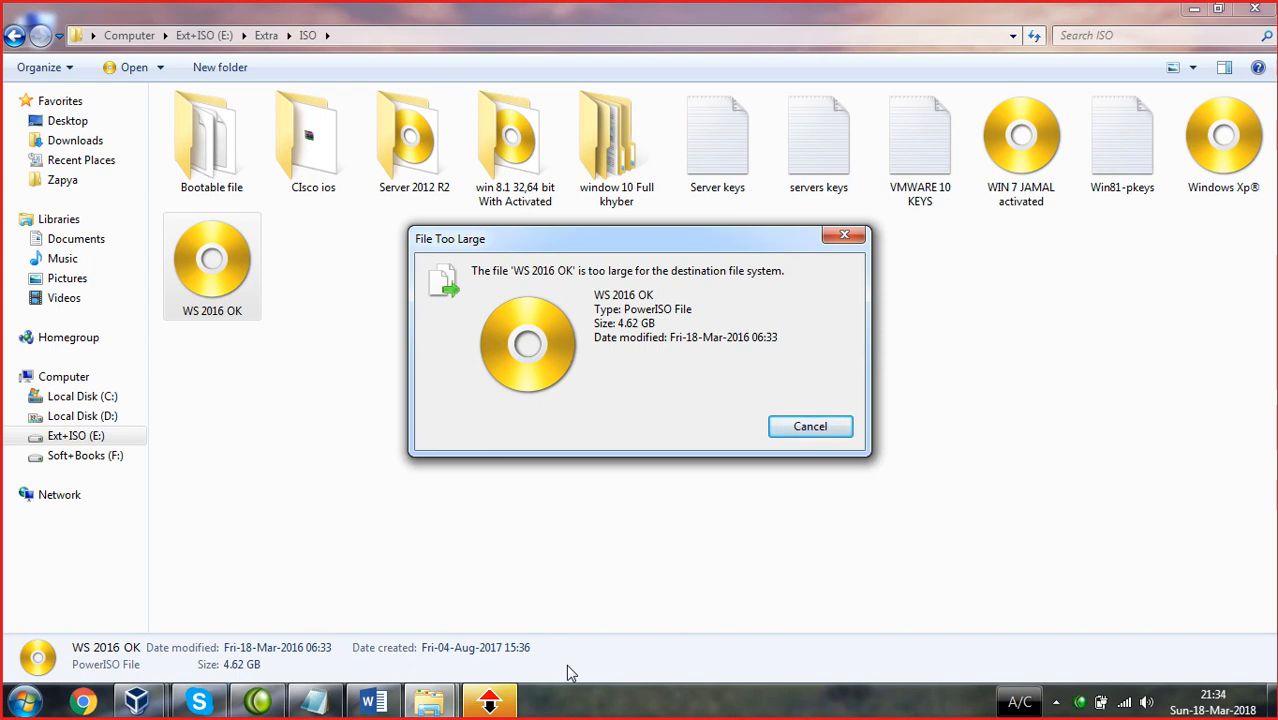
{"action": "left_click", "coordinate": [845, 238]}
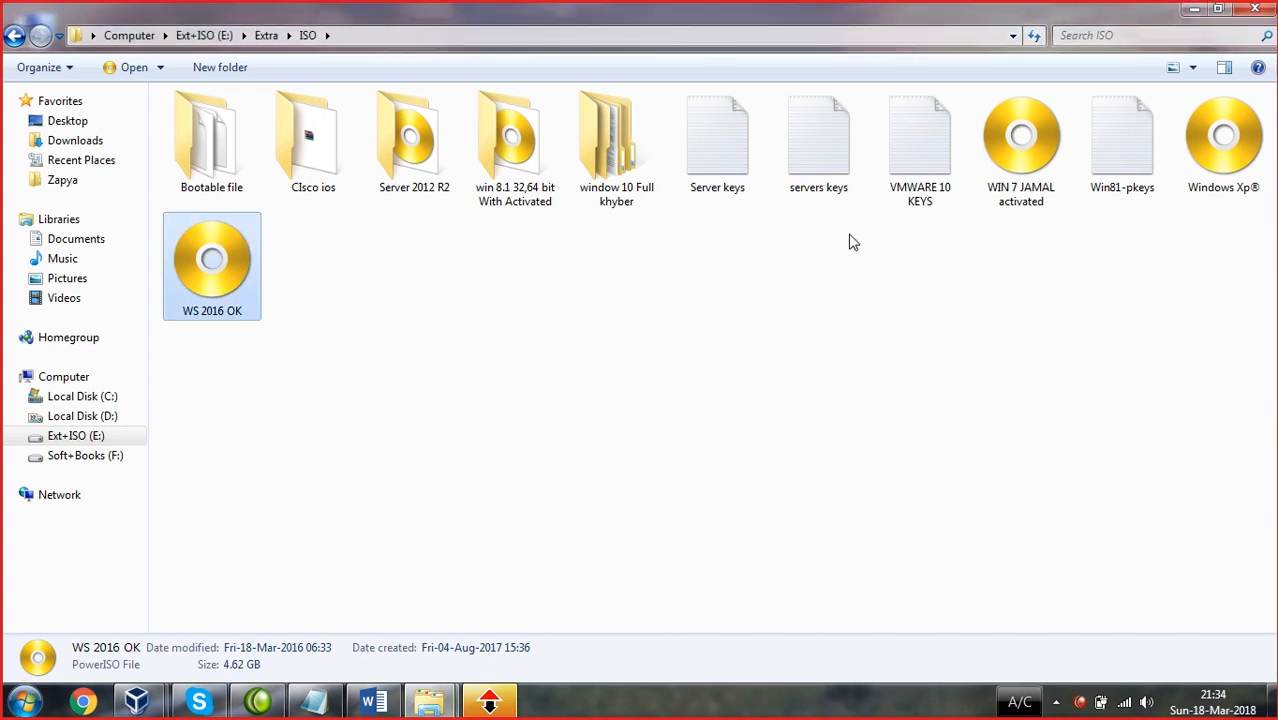
- Minimize the ISO folder window, close the USB Disk Security window and open Computer from the desktop
{"action": "left_click", "coordinate": [1195, 9]}
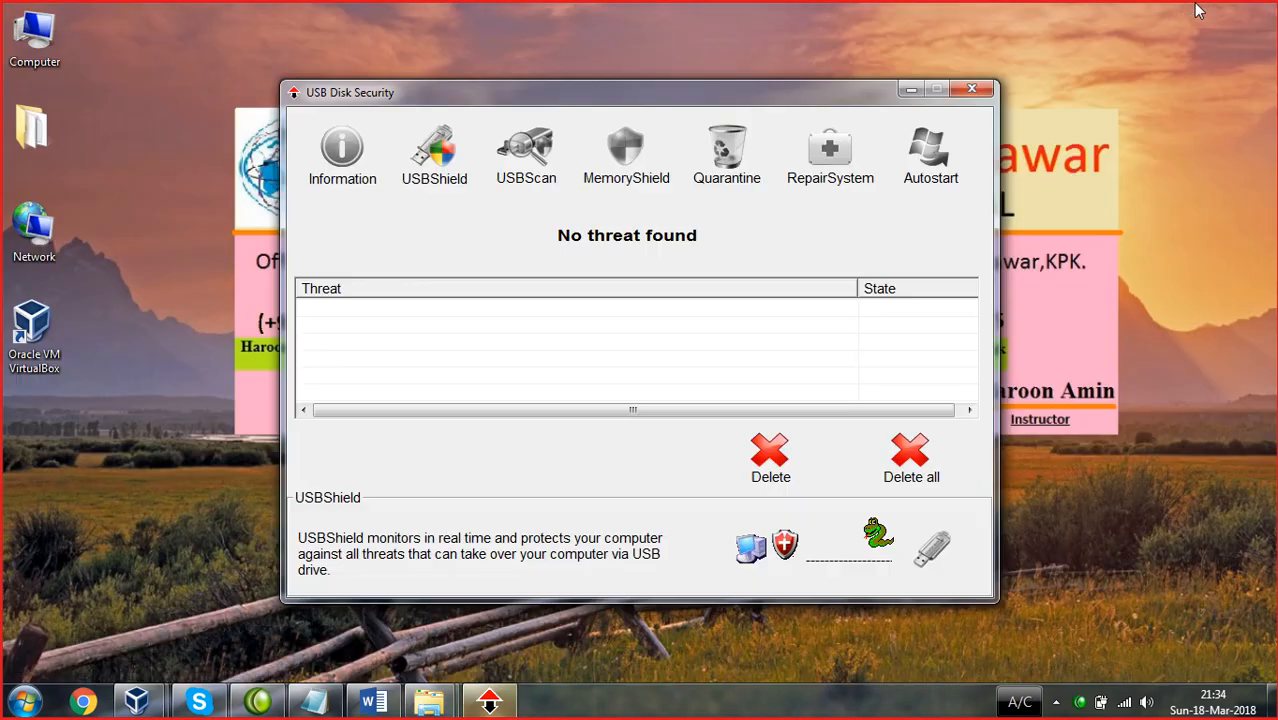
{"action": "left_click", "coordinate": [978, 89]}
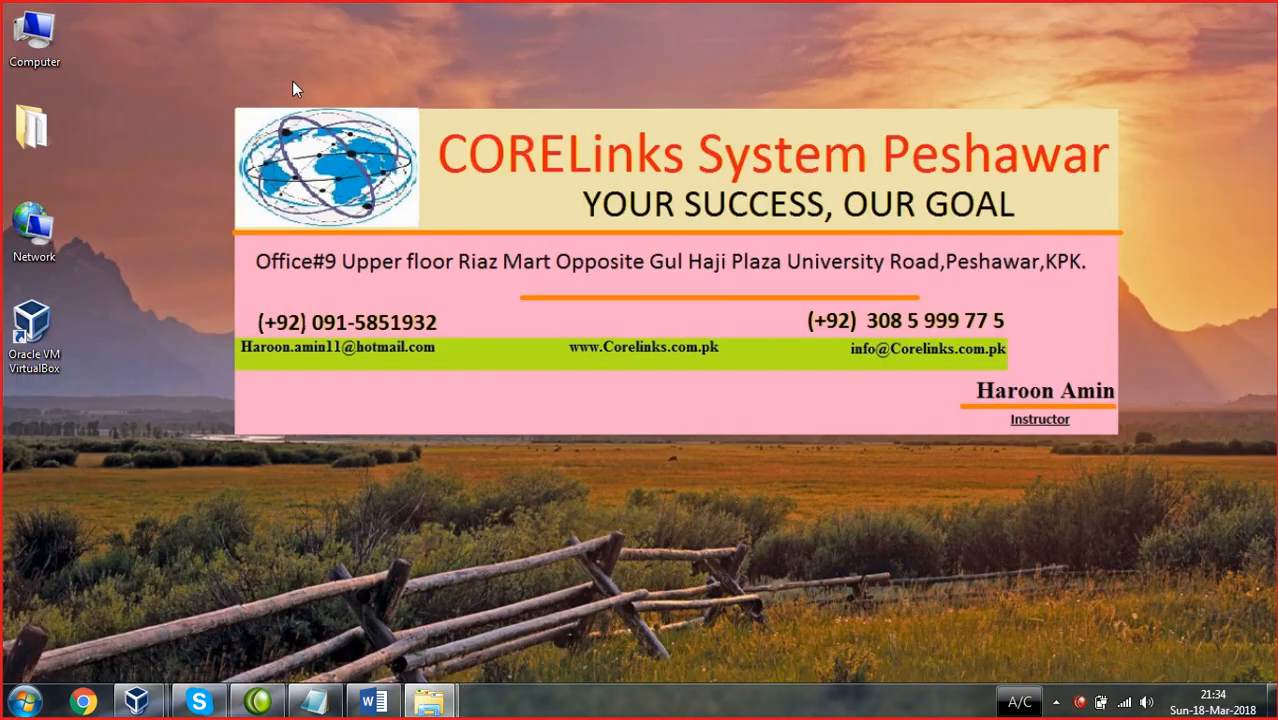
{"action": "double_click", "coordinate": [36, 40]}
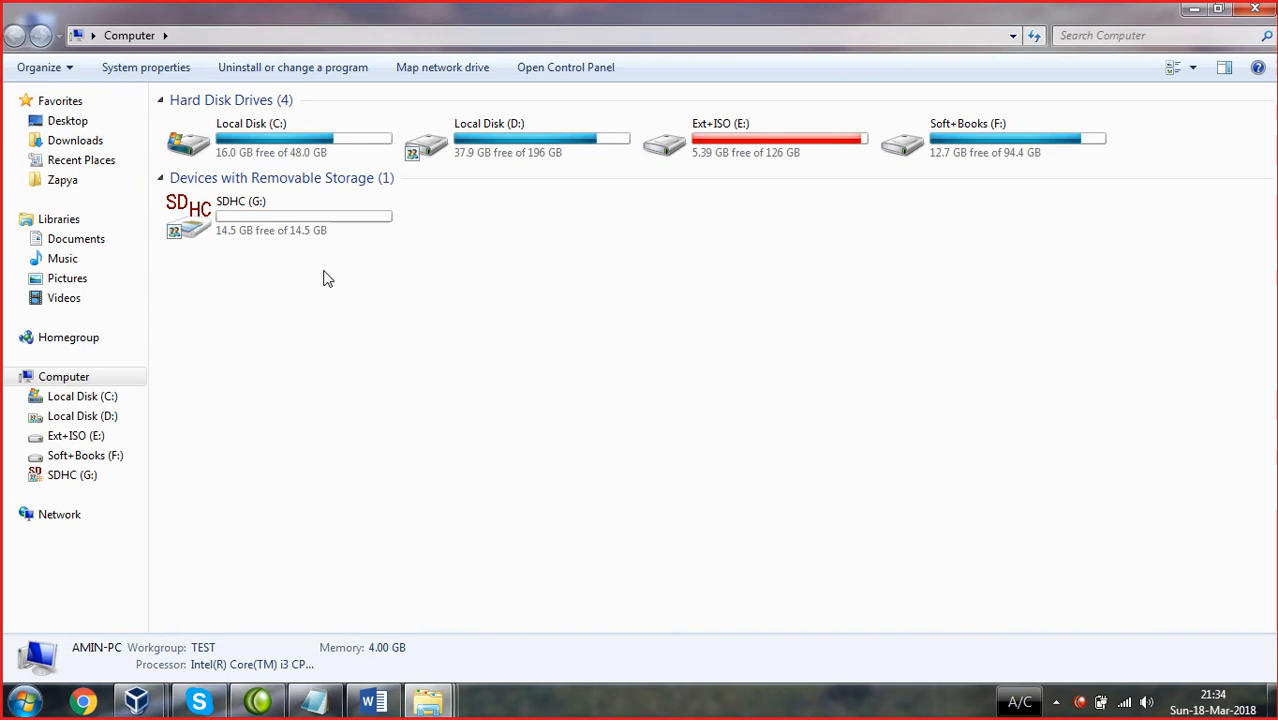
- Quick-format the SDHC (G:) drive with the NTFS file system and close the format dialog
{"action": "right_click", "coordinate": [294, 216]}
{"action": "left_click", "coordinate": [265, 231]}
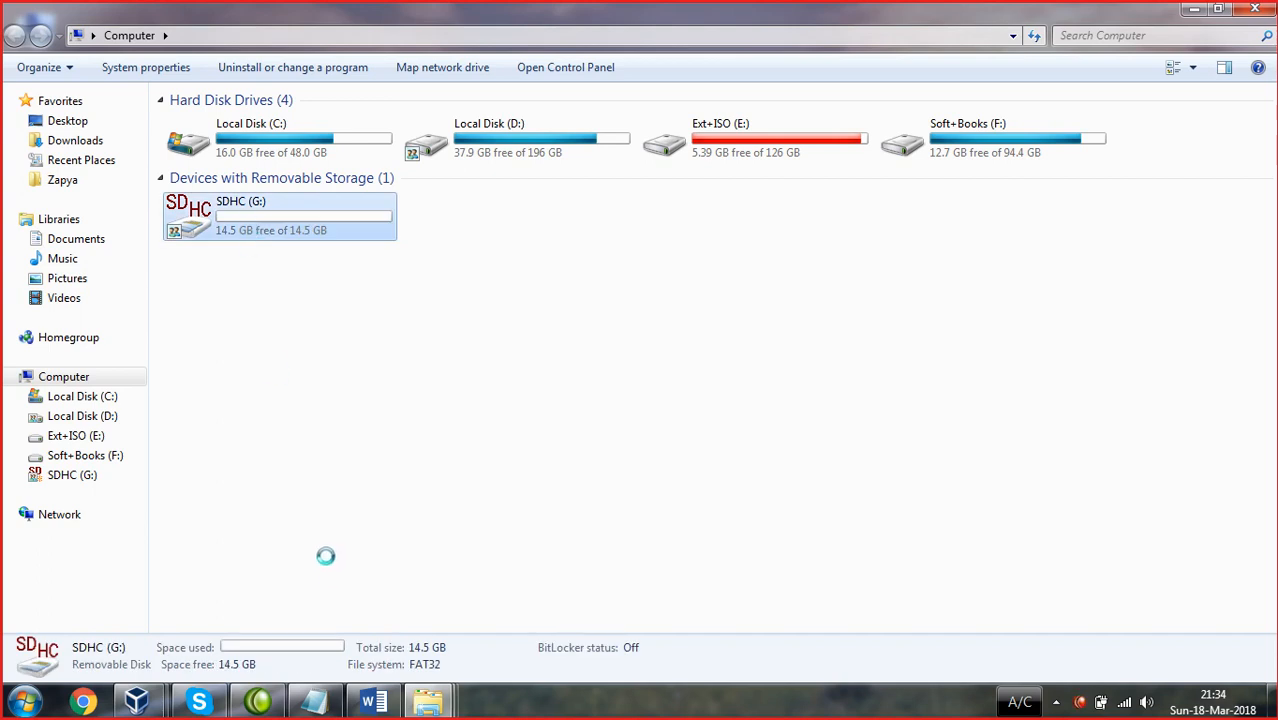
{"action": "key", "text": "Menu"}
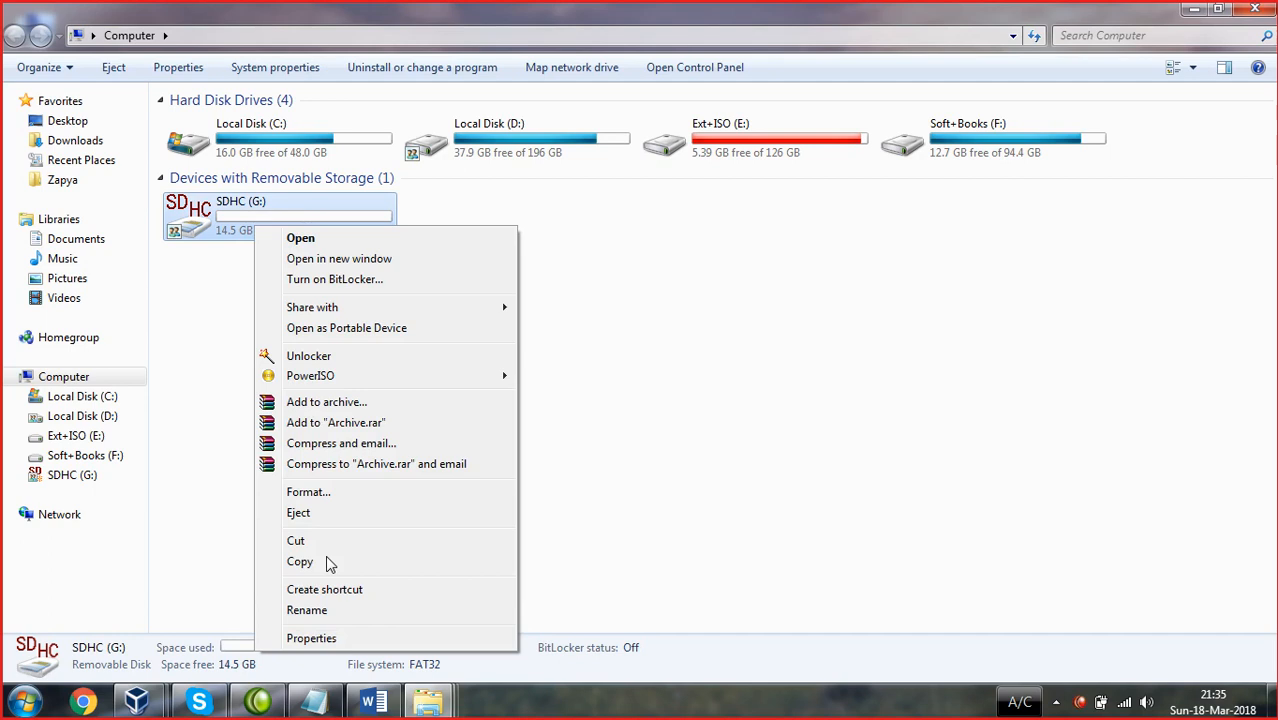
{"action": "left_click", "coordinate": [305, 492]}
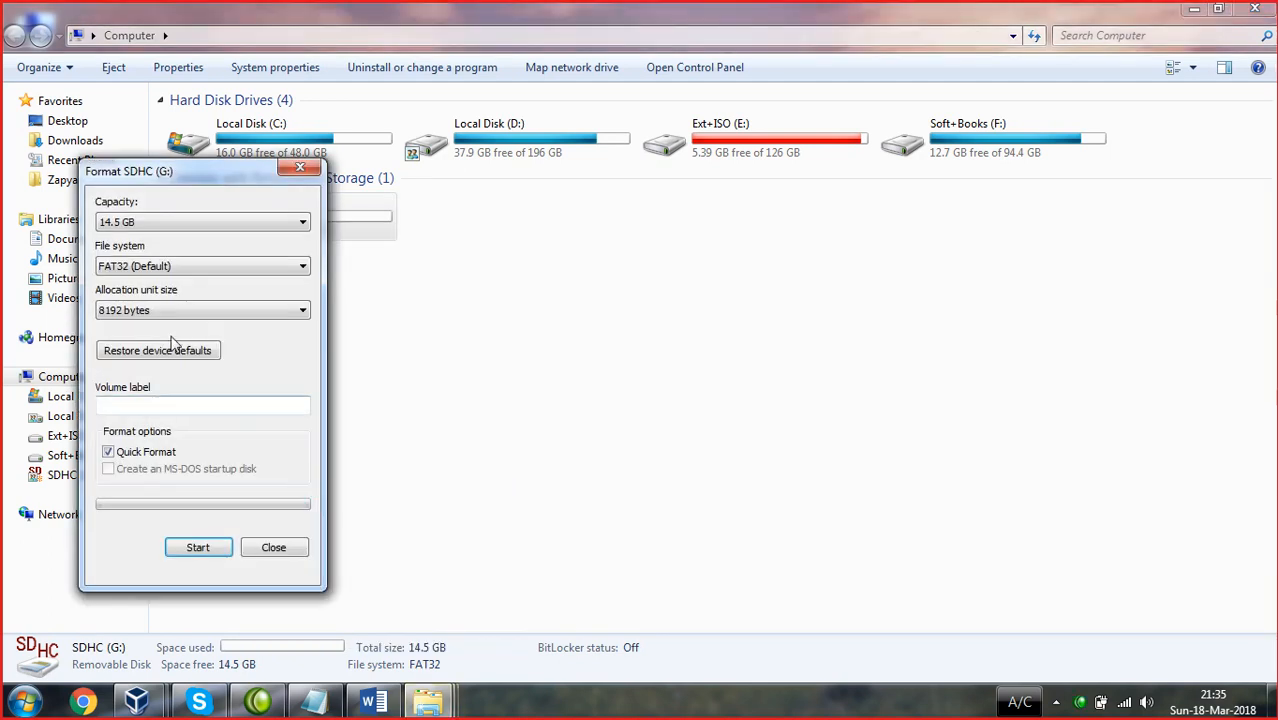
{"action": "left_click", "coordinate": [165, 270]}
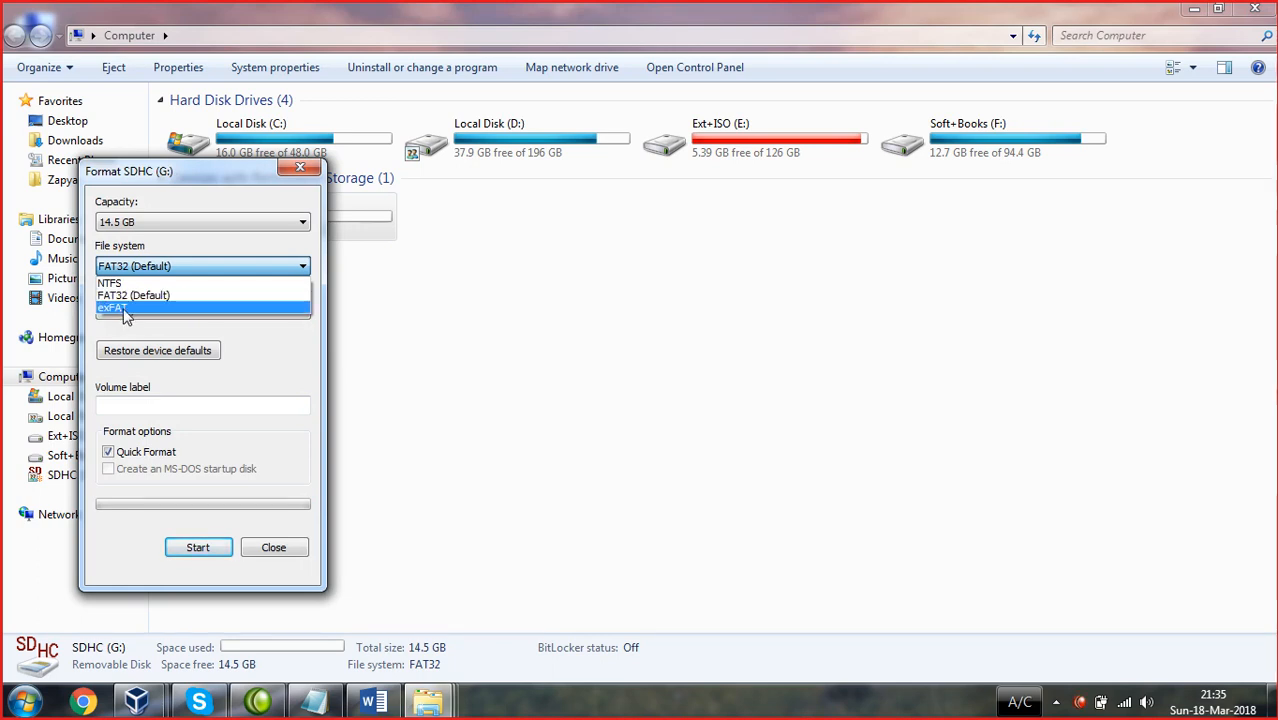
{"action": "left_click", "coordinate": [113, 284]}
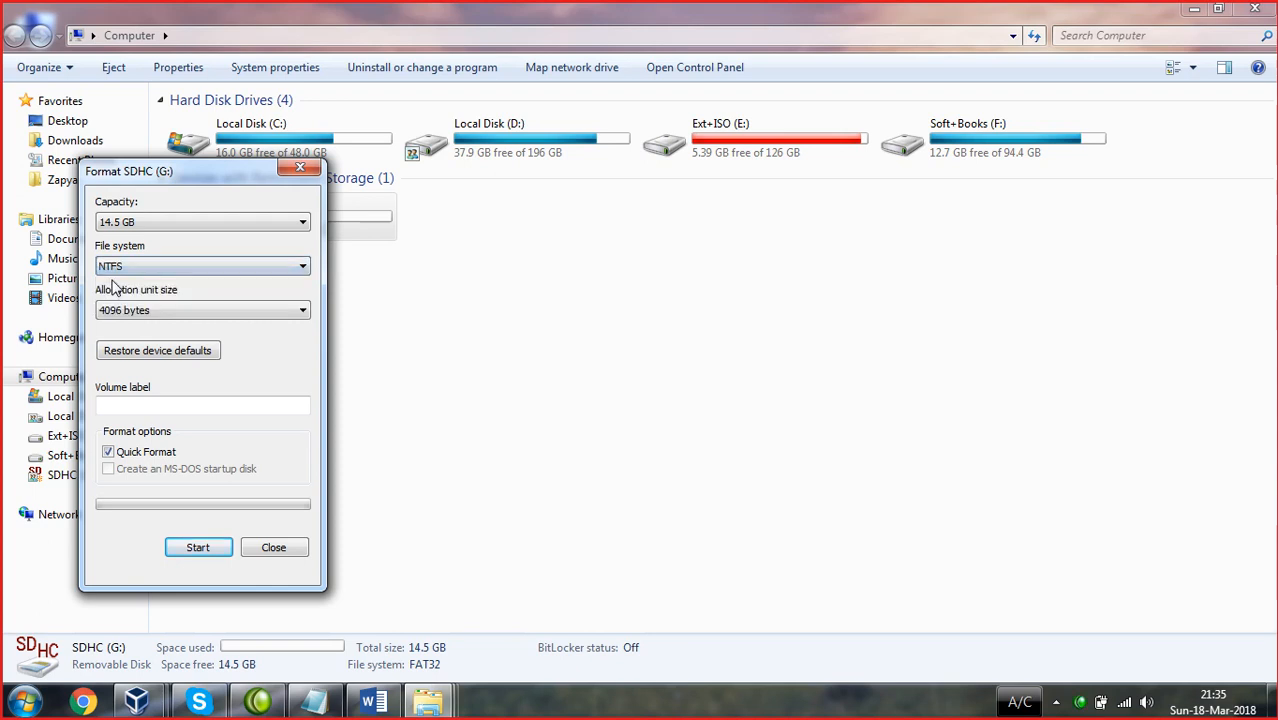
{"action": "left_click", "coordinate": [200, 545]}
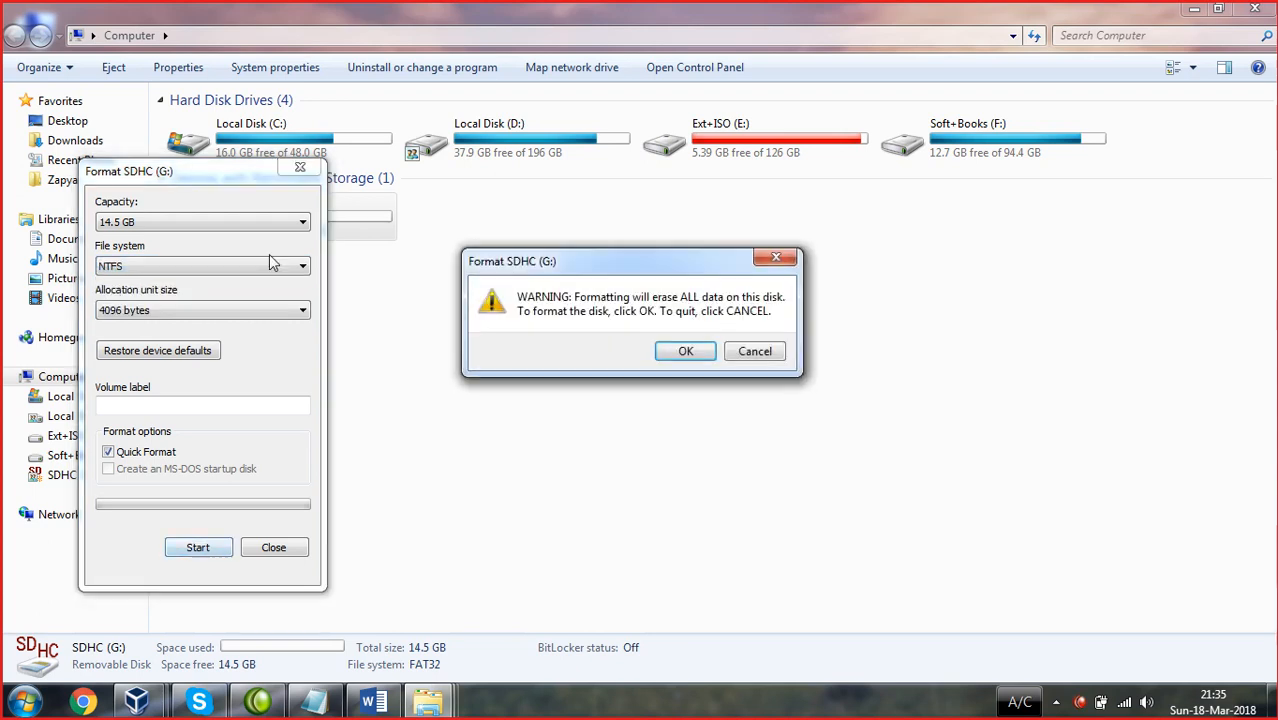
{"action": "left_click", "coordinate": [686, 352]}
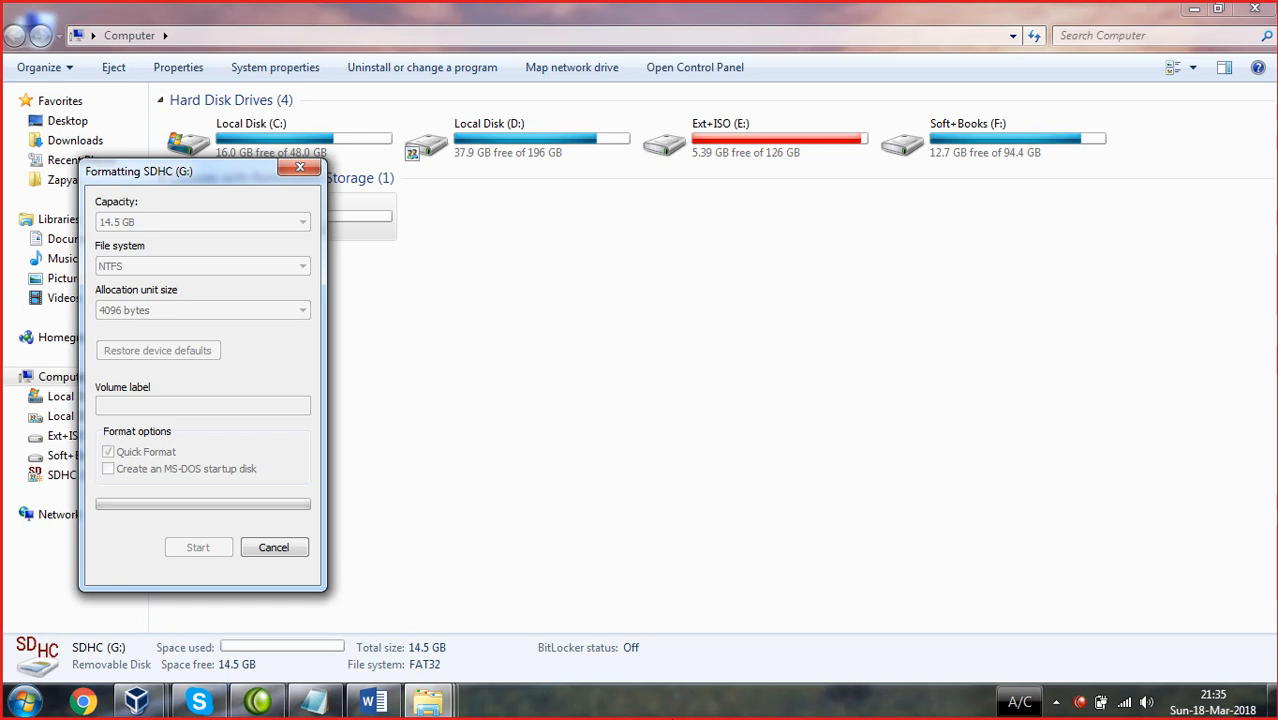
{"action": "left_click", "coordinate": [674, 714]}
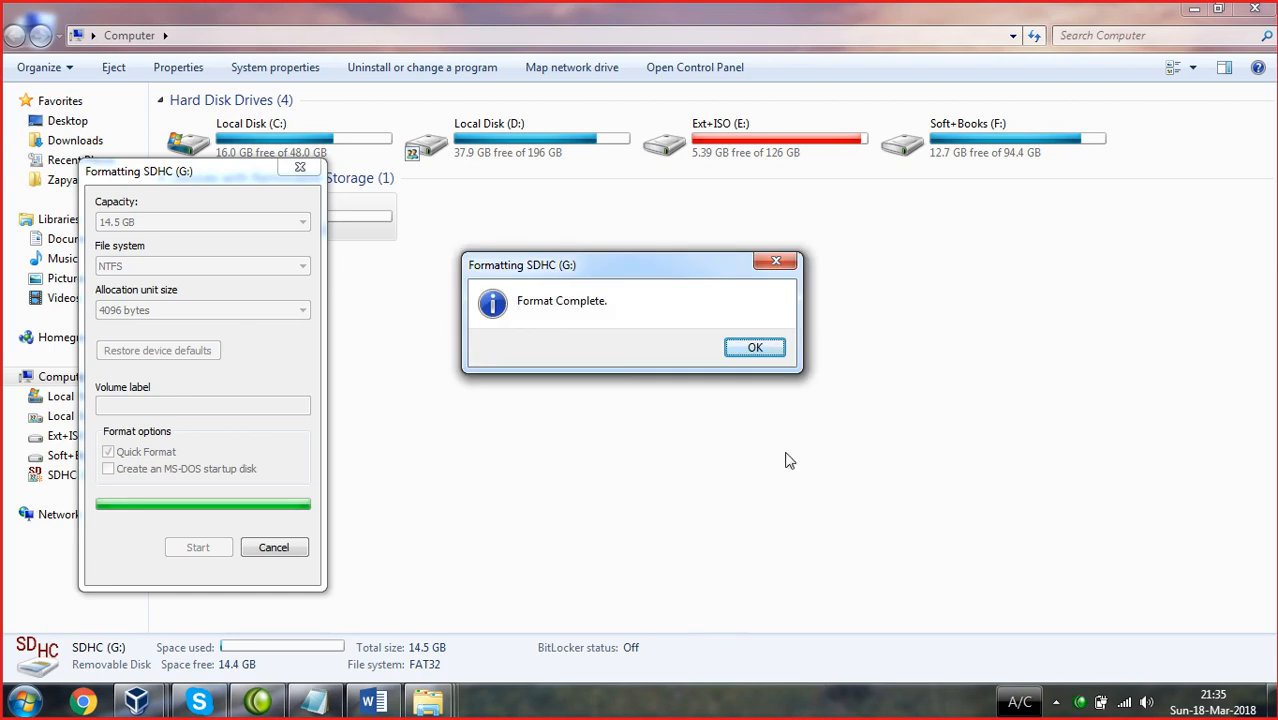
{"action": "left_click", "coordinate": [755, 349]}
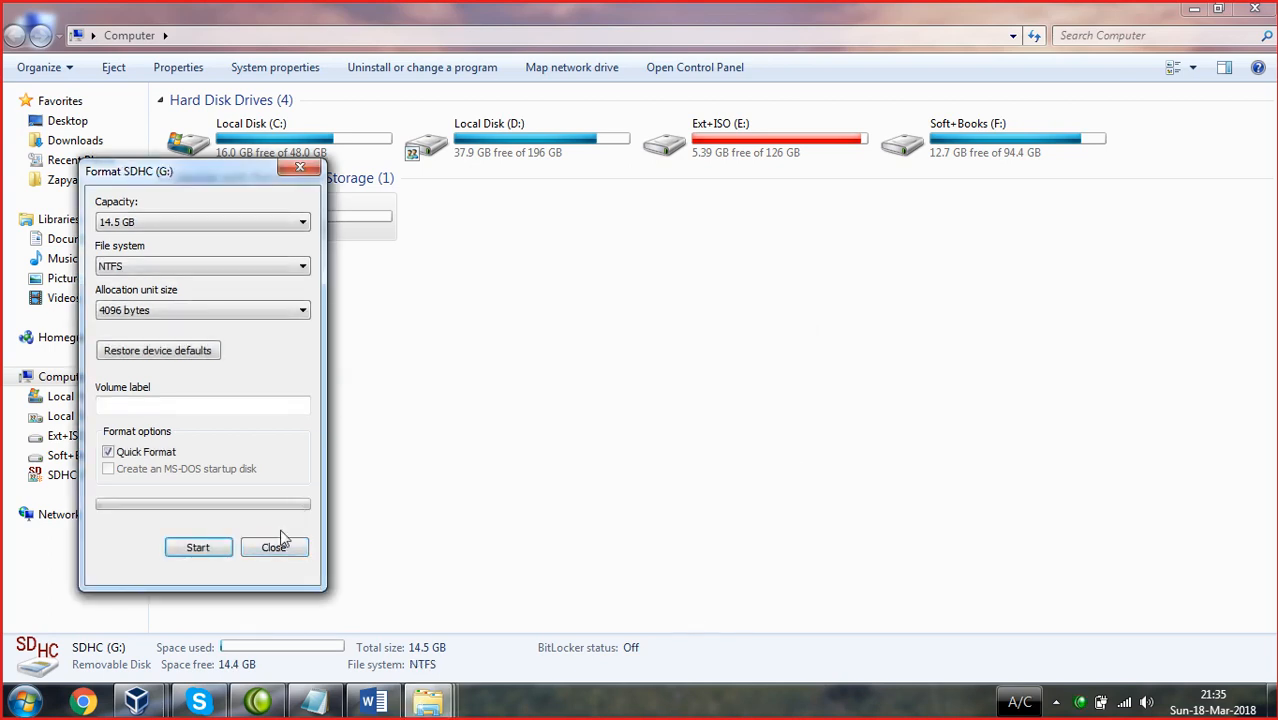
{"action": "left_click", "coordinate": [274, 547]}
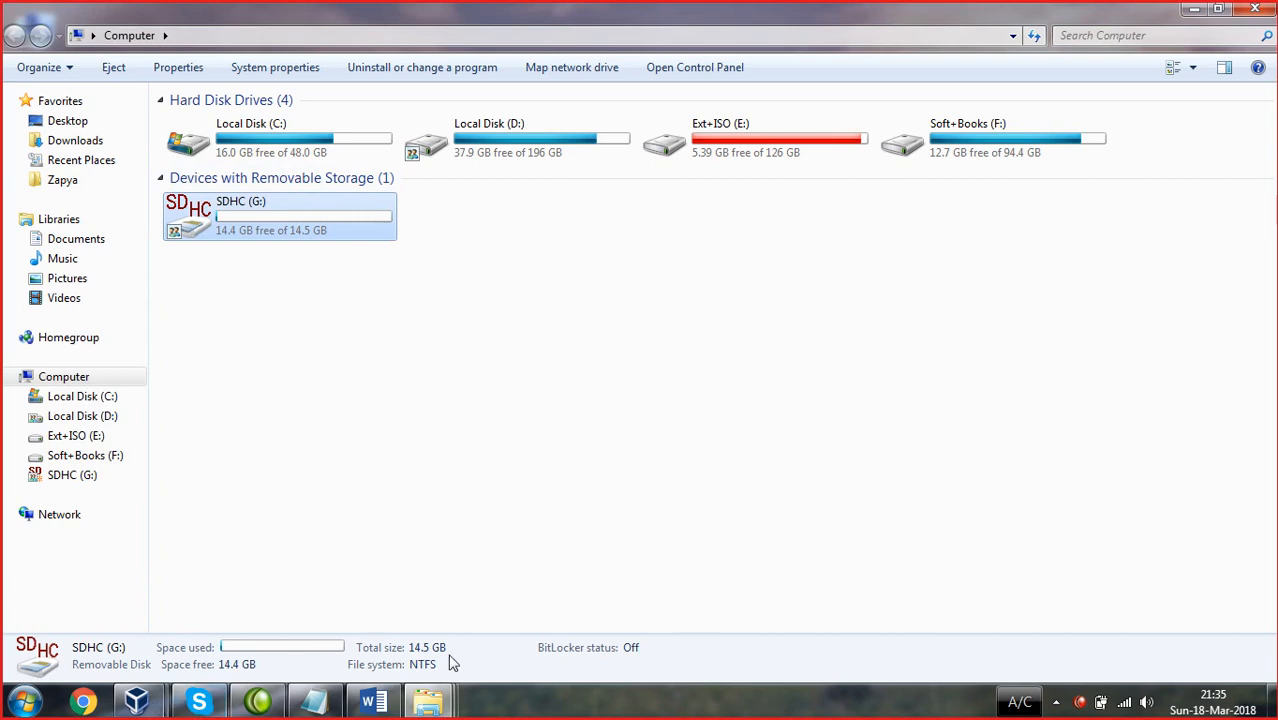
- Send the WS 2016 OK file from the ISO folder to SDHC (G:), minimizing the copy progress and the folder window
{"action": "left_click", "coordinate": [436, 706]}
{"action": "left_click", "coordinate": [440, 600]}
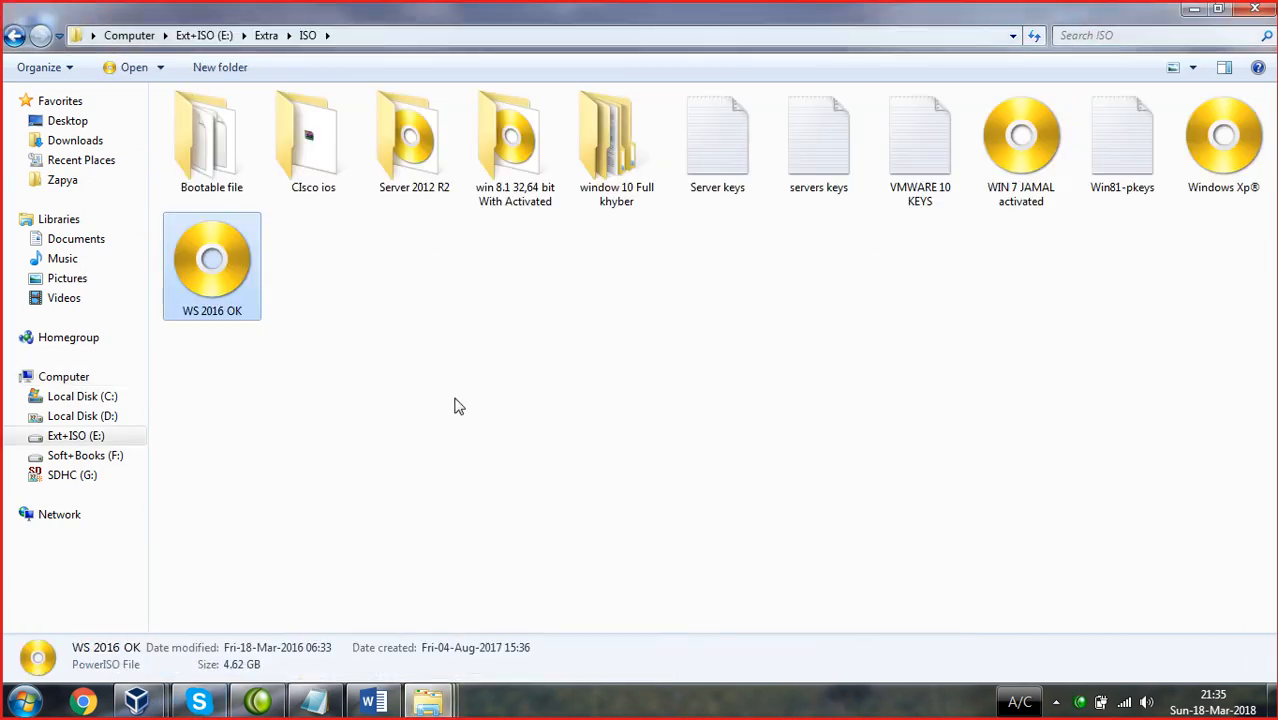
{"action": "left_click", "coordinate": [240, 284]}
{"action": "right_click", "coordinate": [240, 284]}
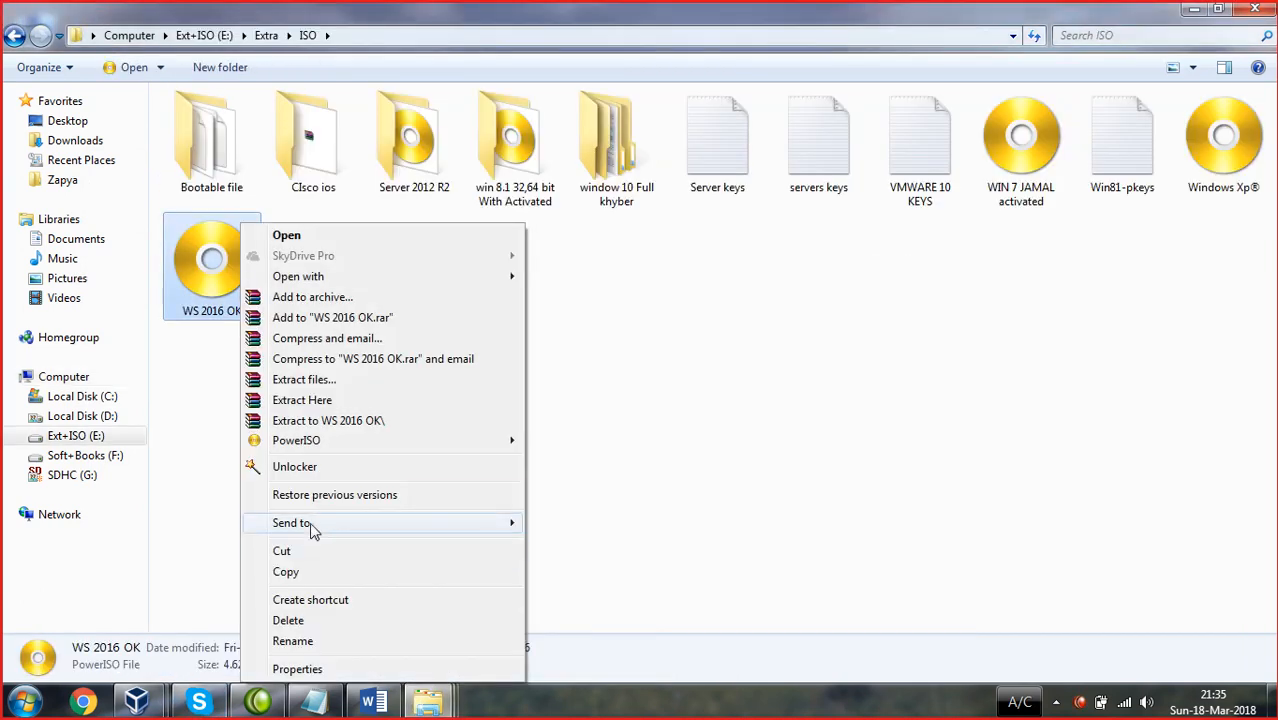
{"action": "mouse_move", "coordinate": [310, 524]}
{"action": "left_click", "coordinate": [576, 668]}
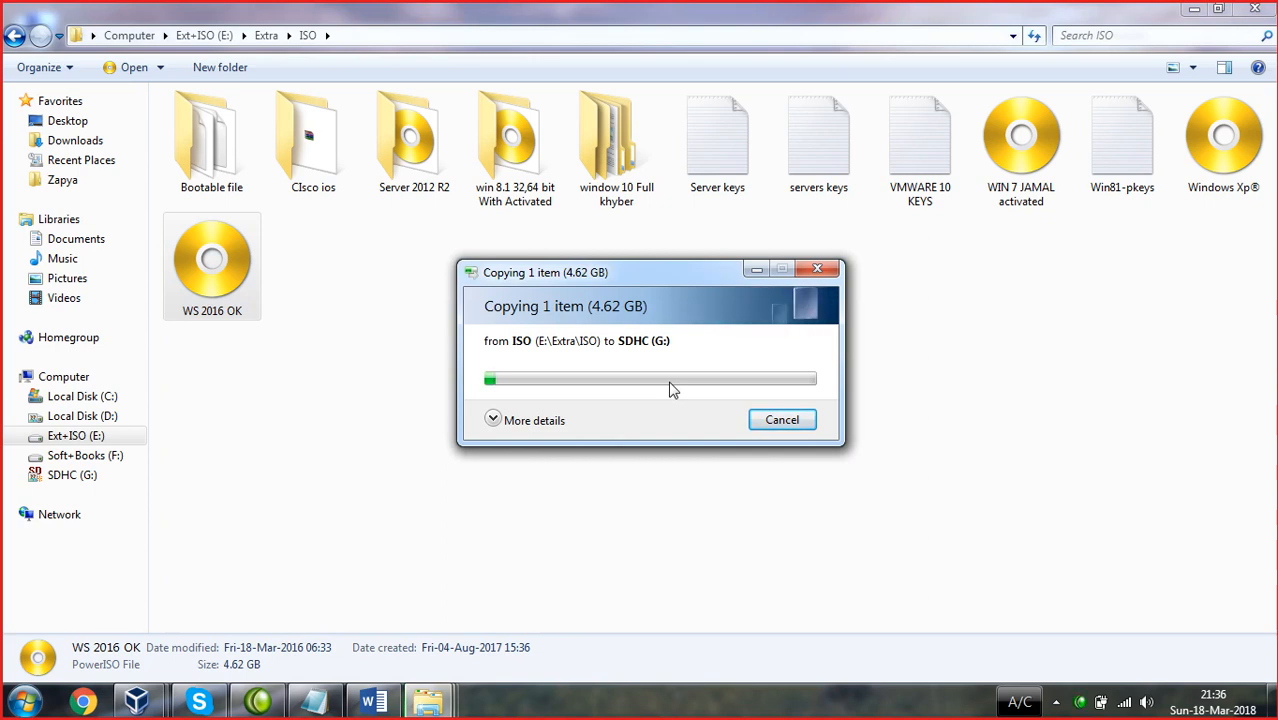
{"action": "left_click", "coordinate": [754, 271]}
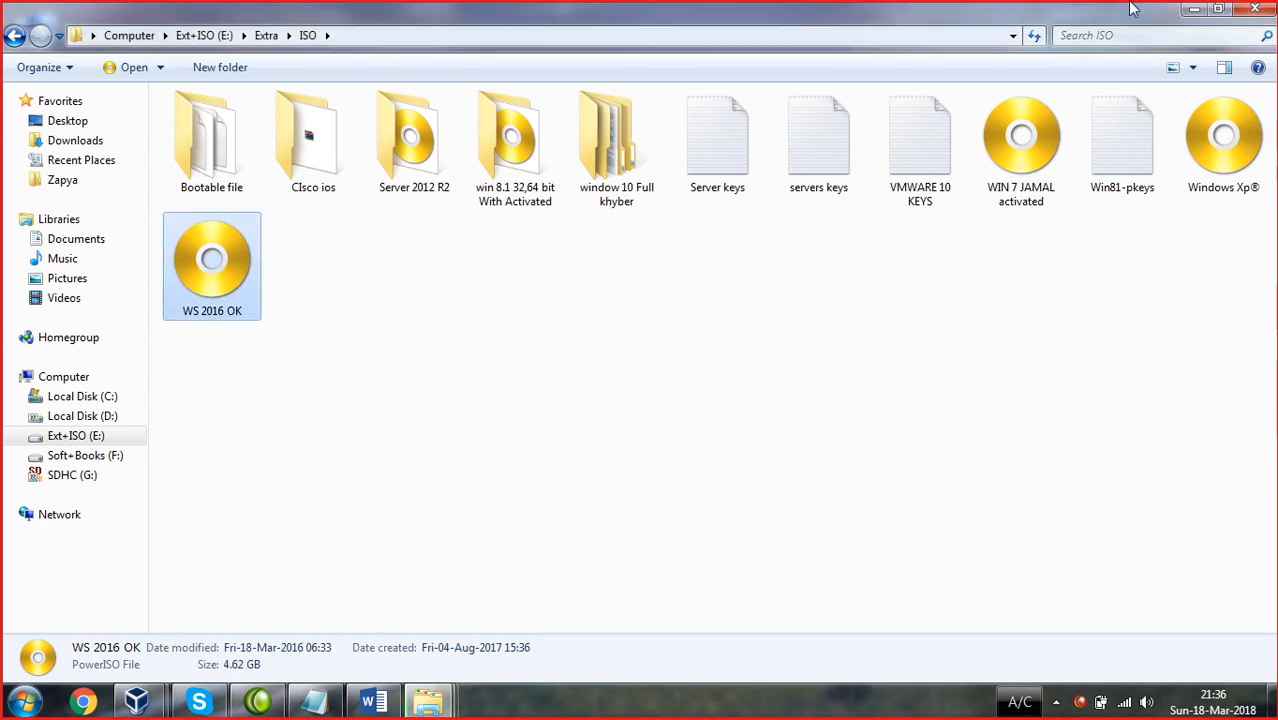
{"action": "left_click", "coordinate": [1193, 9]}
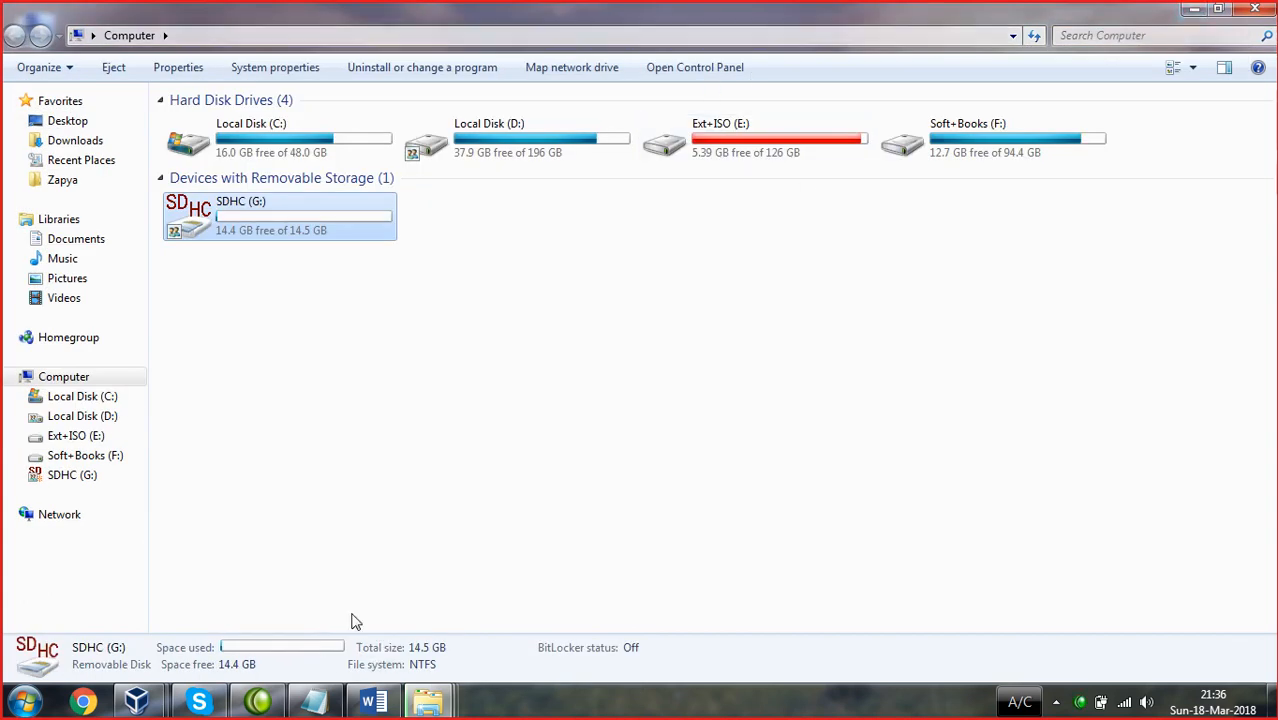
- Switch to the running Windows 7 virtual machine in VirtualBox and open its Local Disk (D:)
{"action": "left_click", "coordinate": [136, 701]}
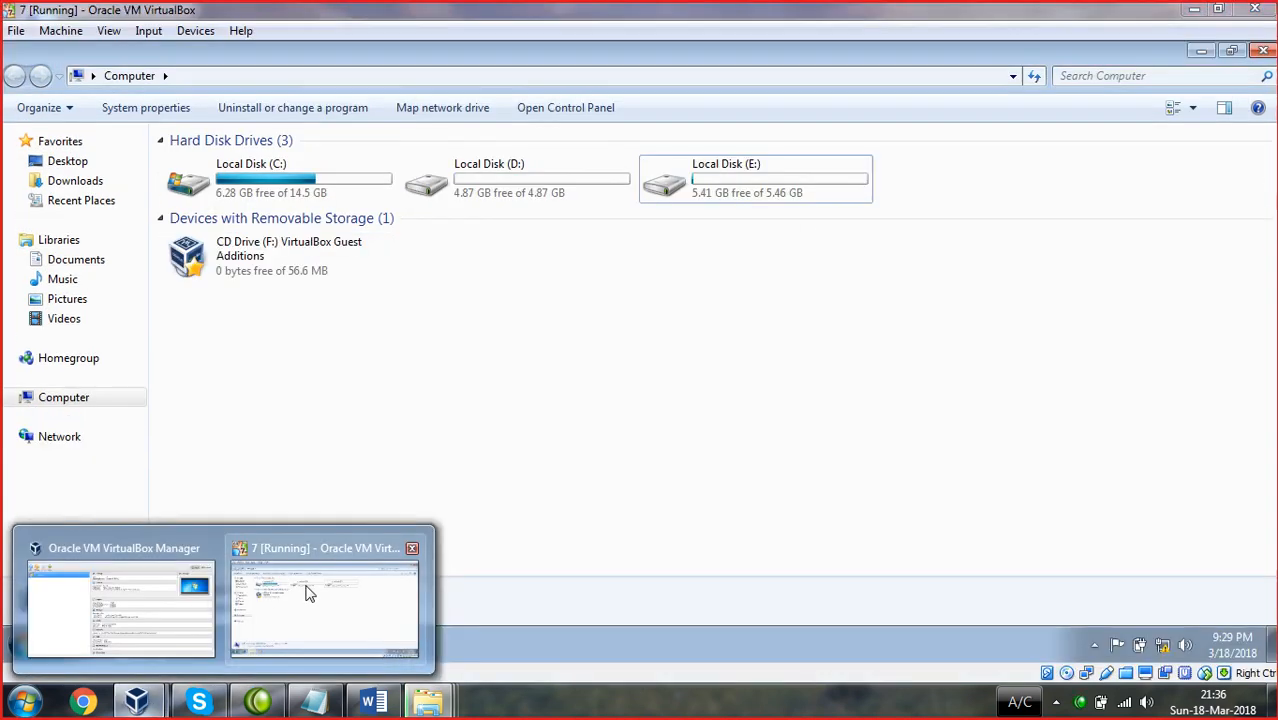
{"action": "left_click", "coordinate": [309, 592]}
{"action": "left_click", "coordinate": [538, 190]}
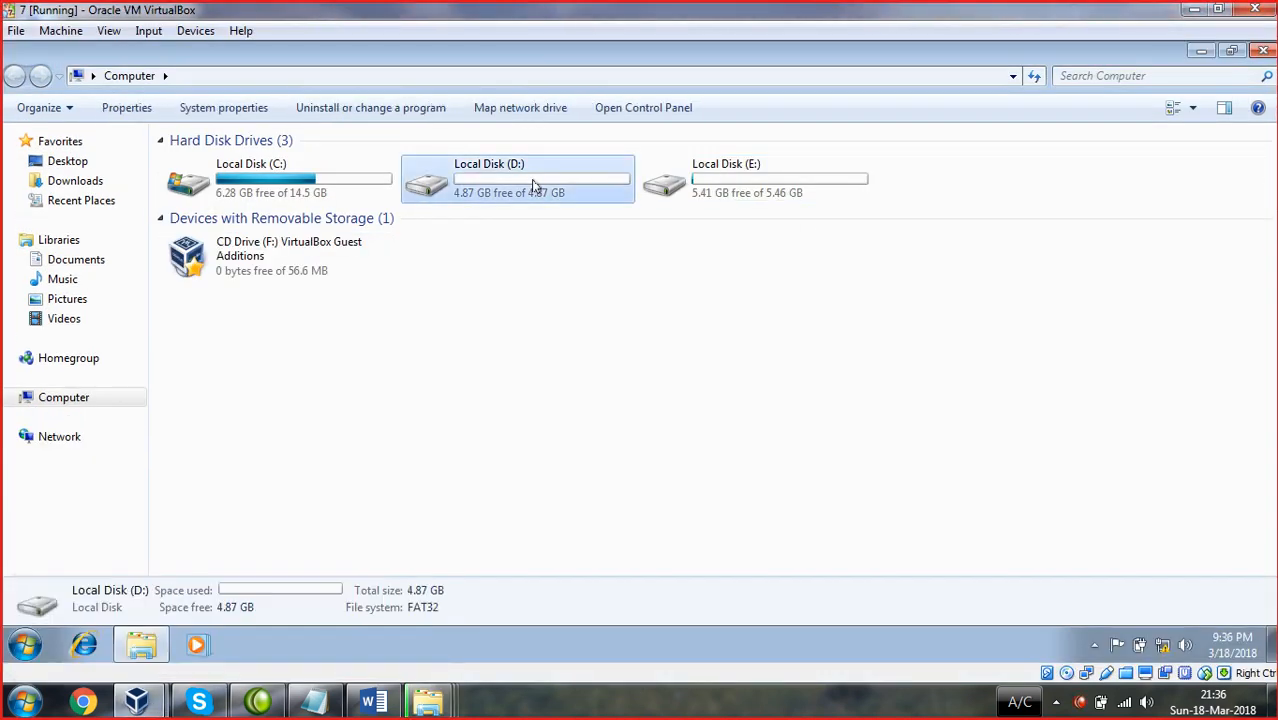
{"action": "double_click", "coordinate": [536, 188]}
- Create a new folder named DAT on Local Disk (D:) of the virtual machine
{"action": "right_click", "coordinate": [493, 472]}
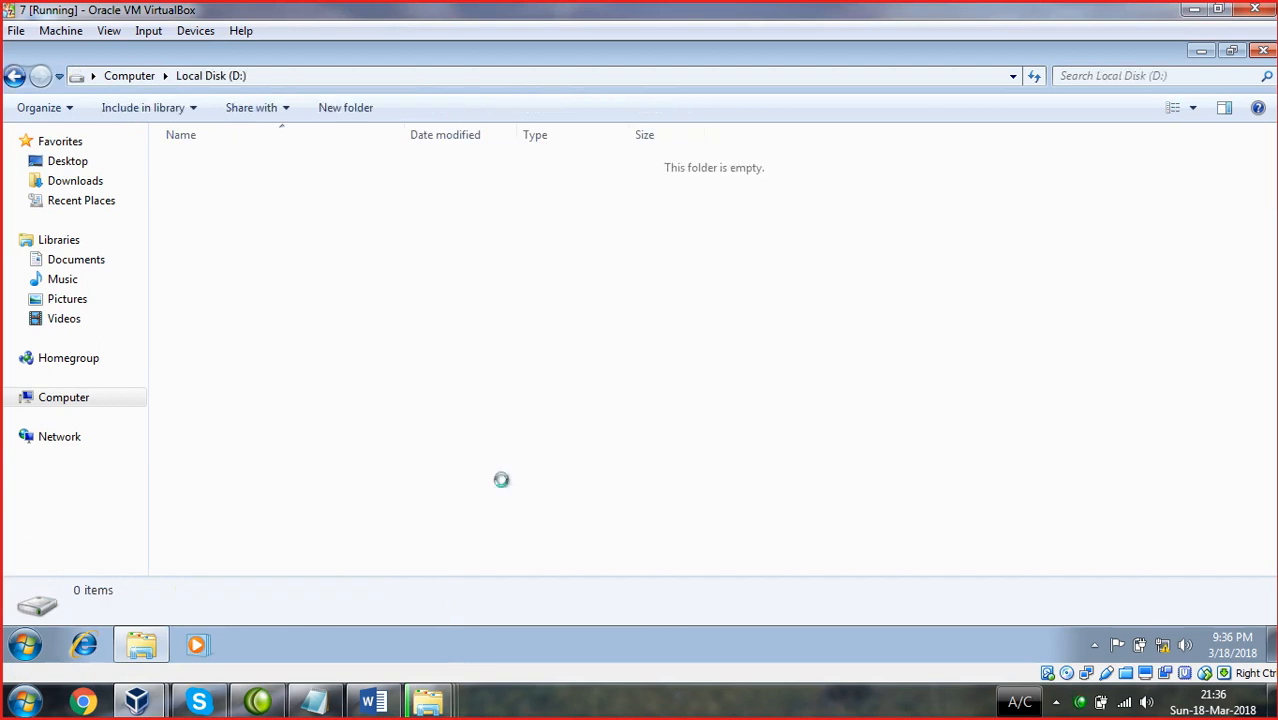
{"action": "mouse_move", "coordinate": [698, 446]}
{"action": "left_click", "coordinate": [700, 461]}
{"action": "type", "text": "DAT"}
{"action": "left_click", "coordinate": [700, 462]}
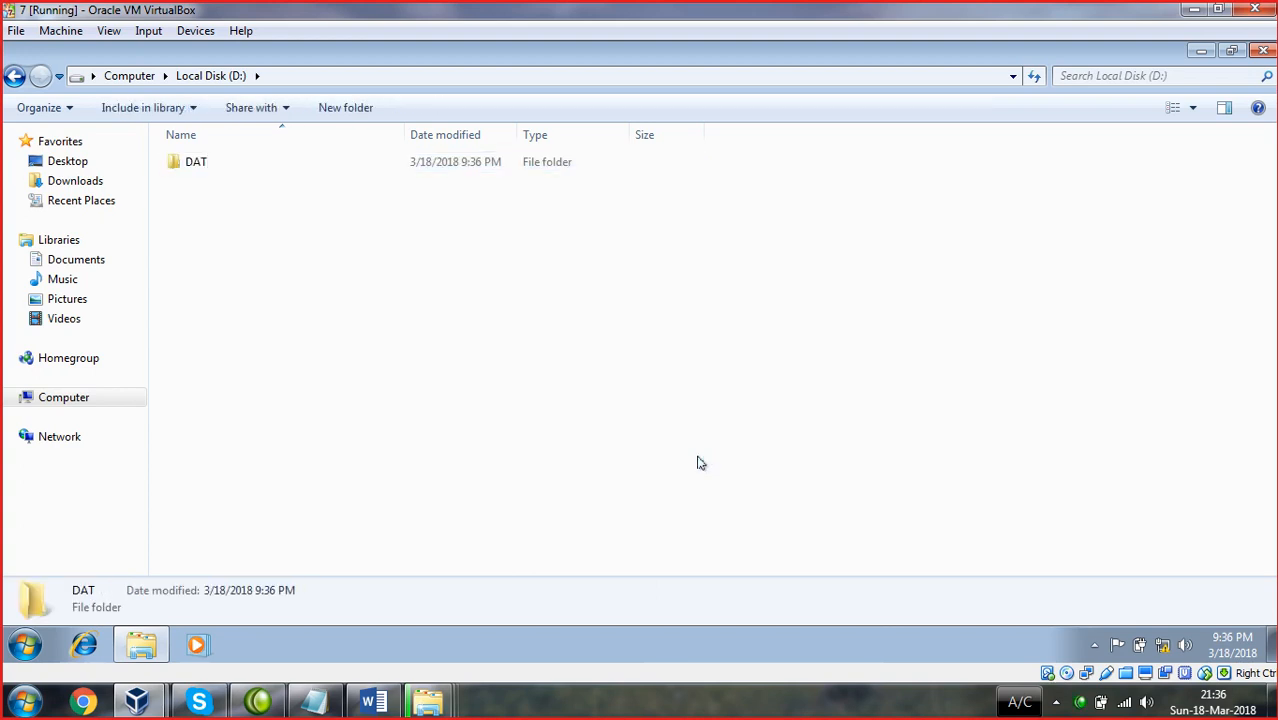
- Rename the DAT folder as DATA and open it
{"action": "left_click", "coordinate": [194, 164]}
{"action": "key", "text": "F2"}
{"action": "type", "text": "DATA"}
{"action": "key", "text": "Return"}
{"action": "key", "text": "Return"}
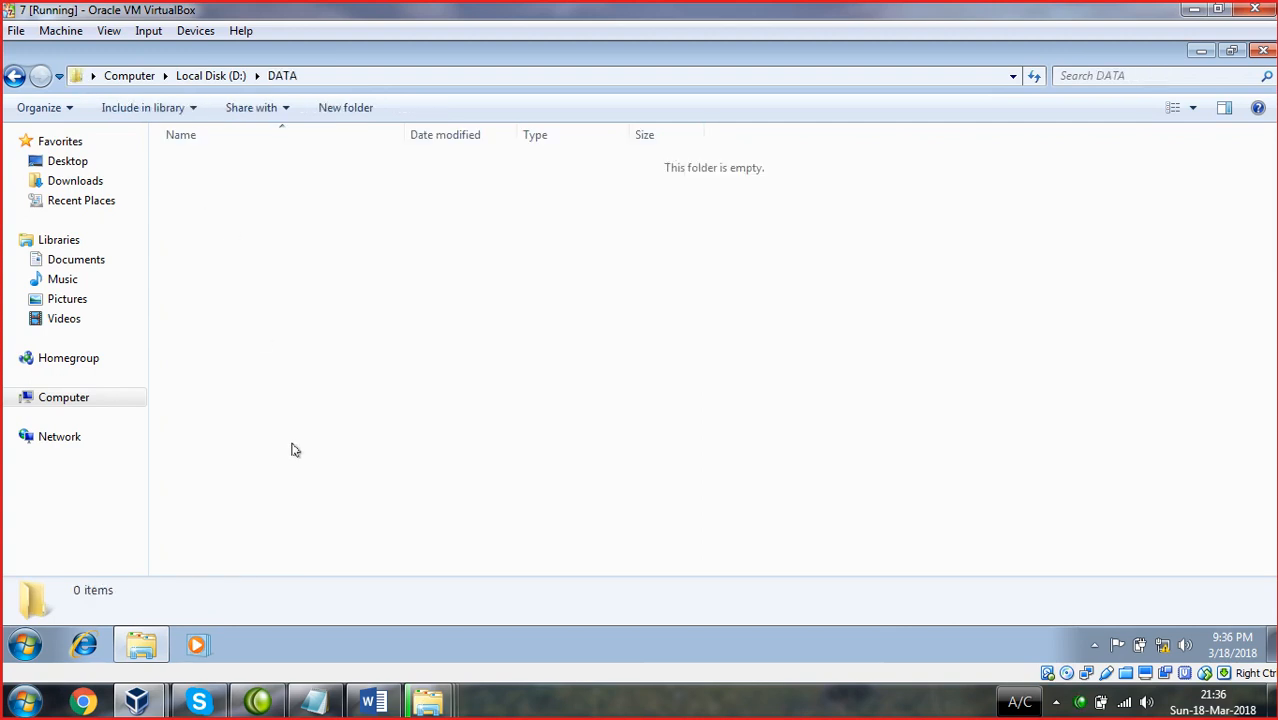
- Create a new Journal Document with its default name in the DATA folder
{"action": "right_click", "coordinate": [291, 448]}
{"action": "mouse_move", "coordinate": [340, 412]}
{"action": "left_click", "coordinate": [596, 492]}
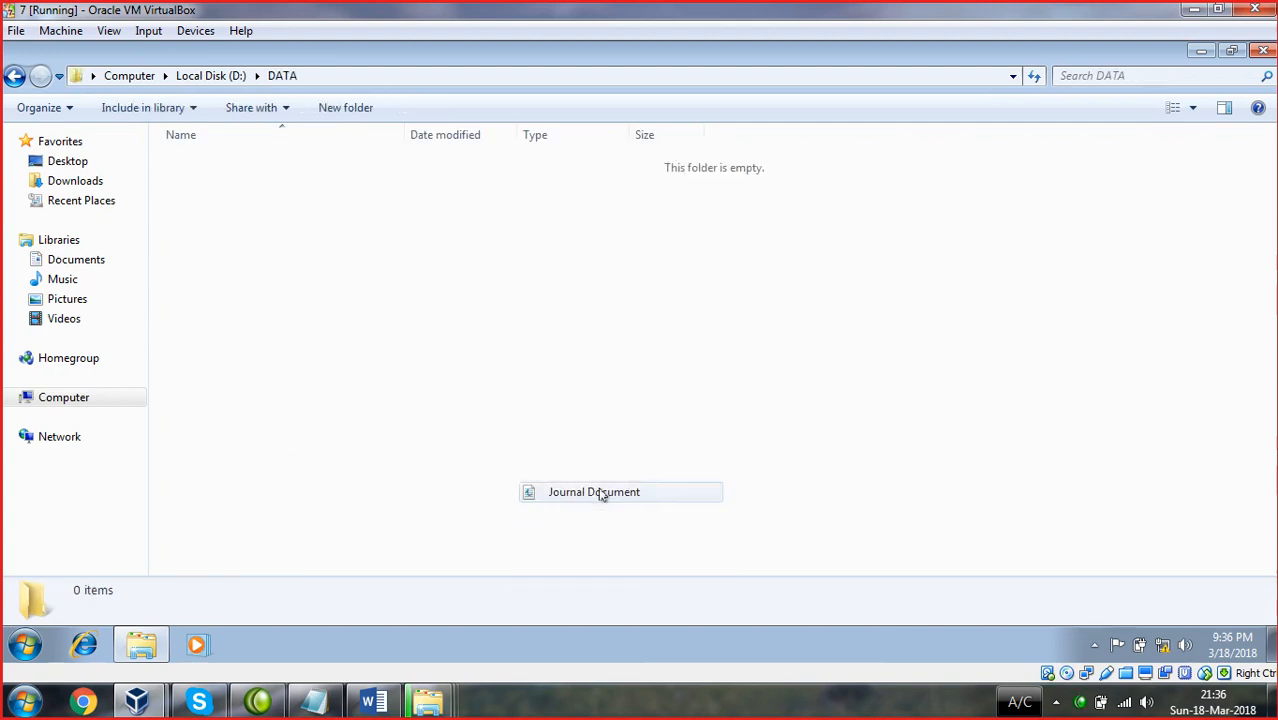
- Create a text document named folder inside the DATA folder and close the folder window
{"action": "right_click", "coordinate": [381, 422]}
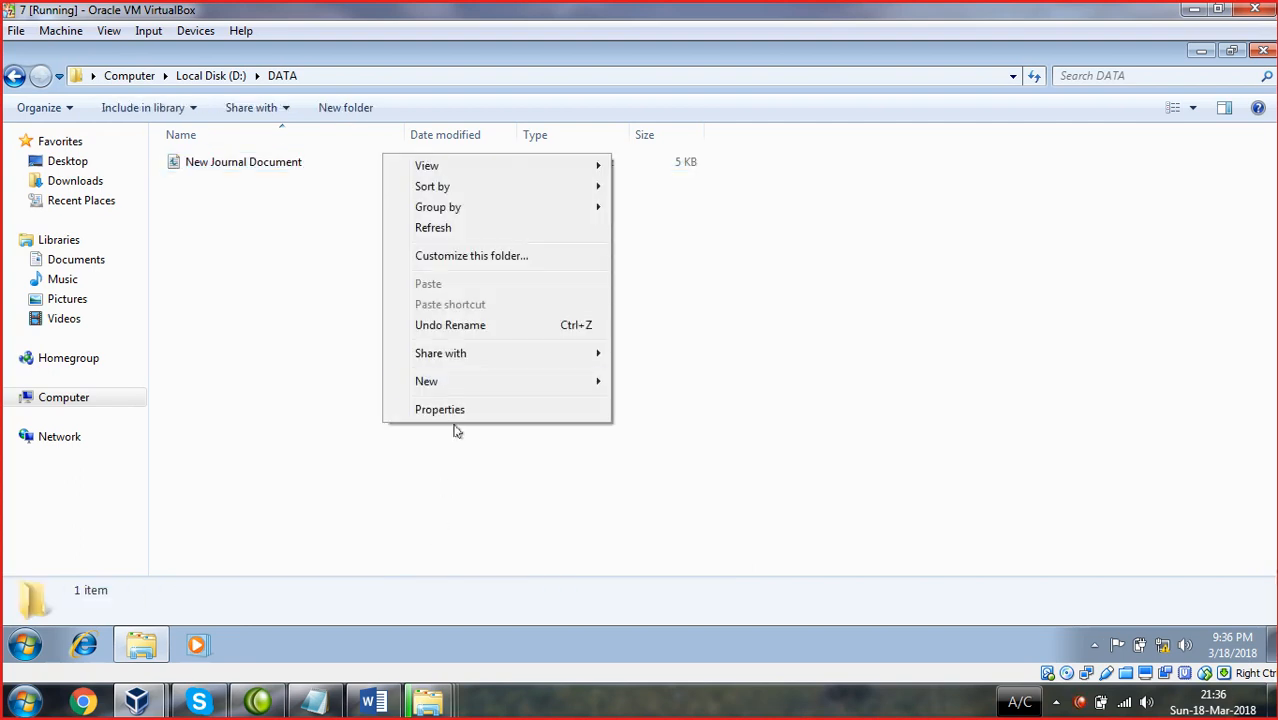
{"action": "mouse_move", "coordinate": [468, 377]}
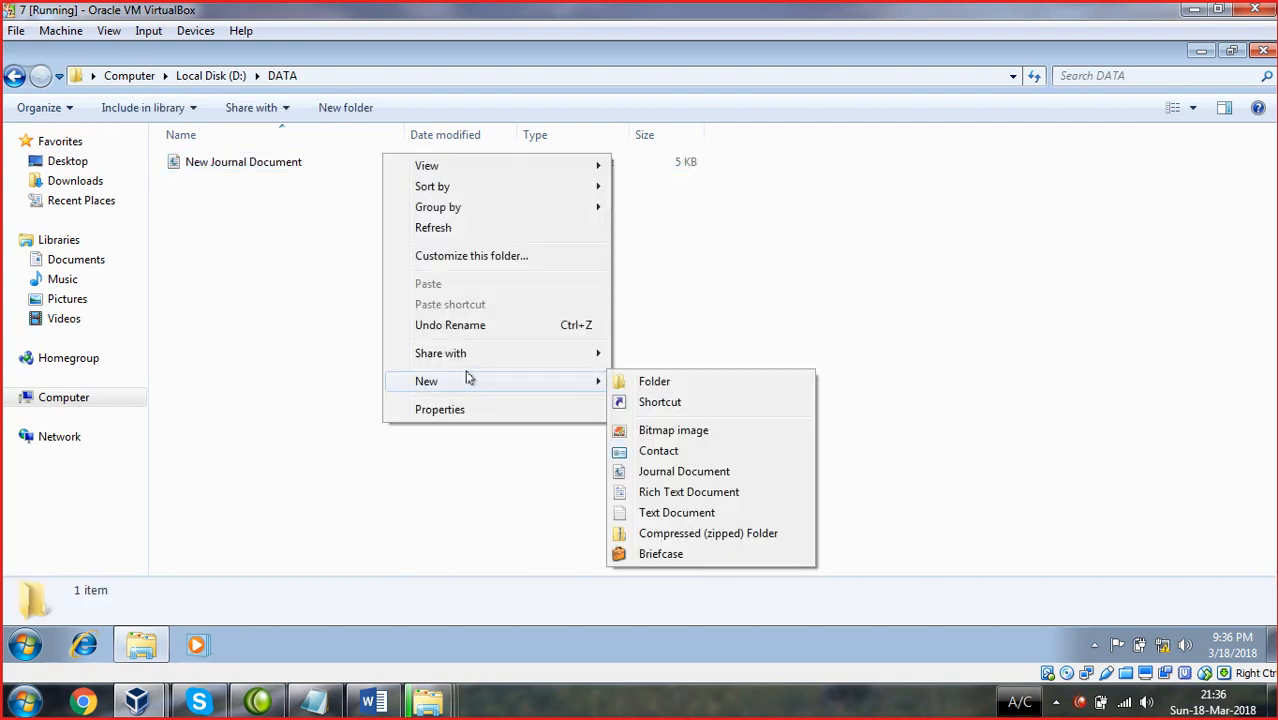
{"action": "left_click", "coordinate": [673, 512]}
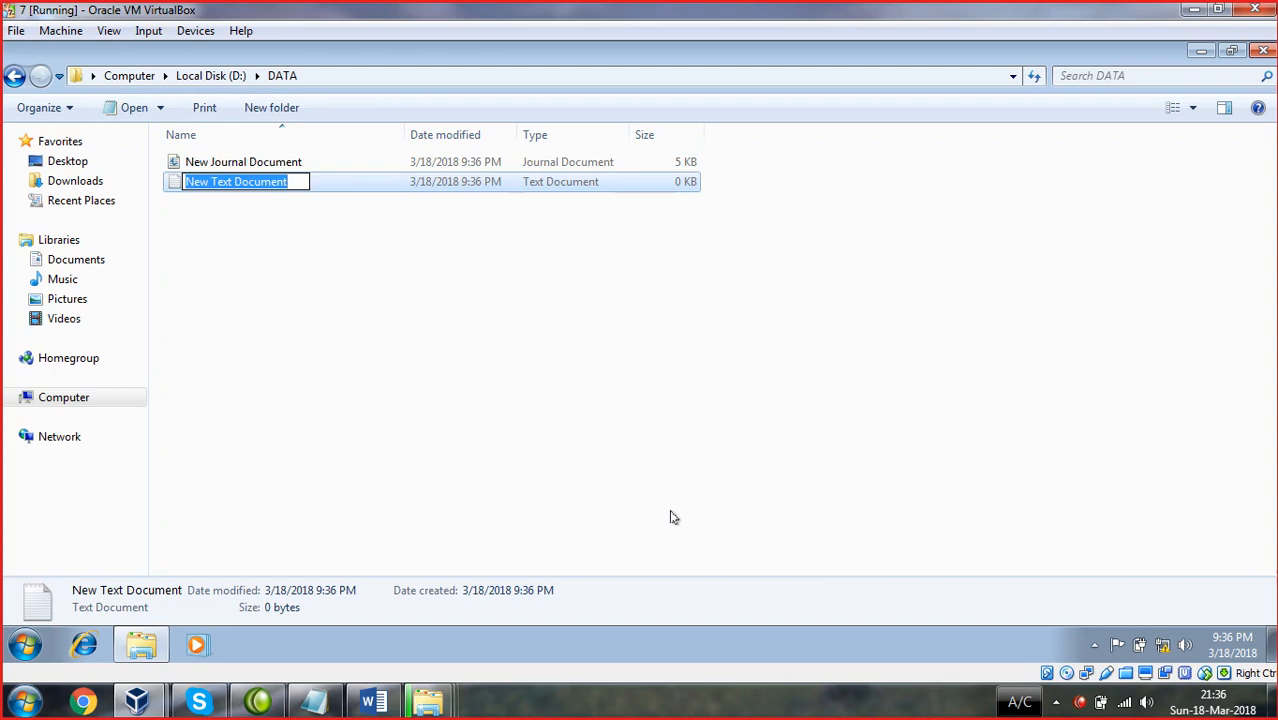
{"action": "type", "text": "Folder"}
{"action": "key", "text": "Escape"}
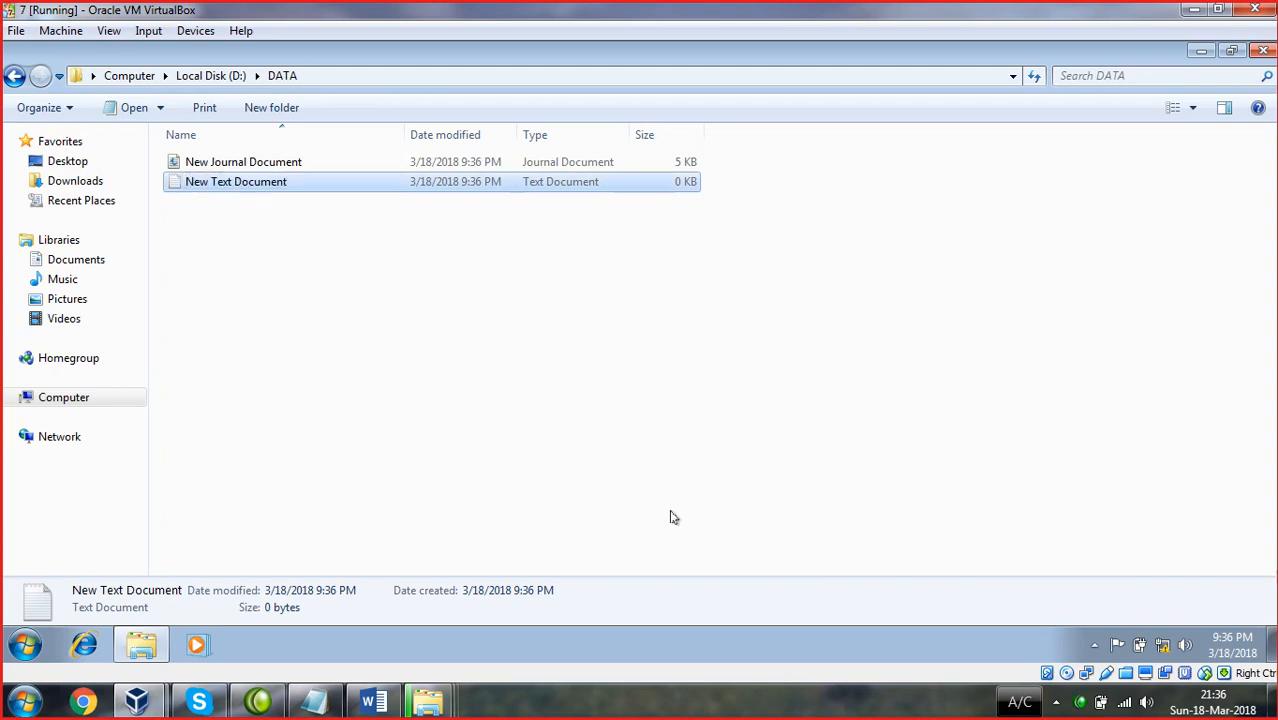
{"action": "left_click", "coordinate": [1049, 180]}
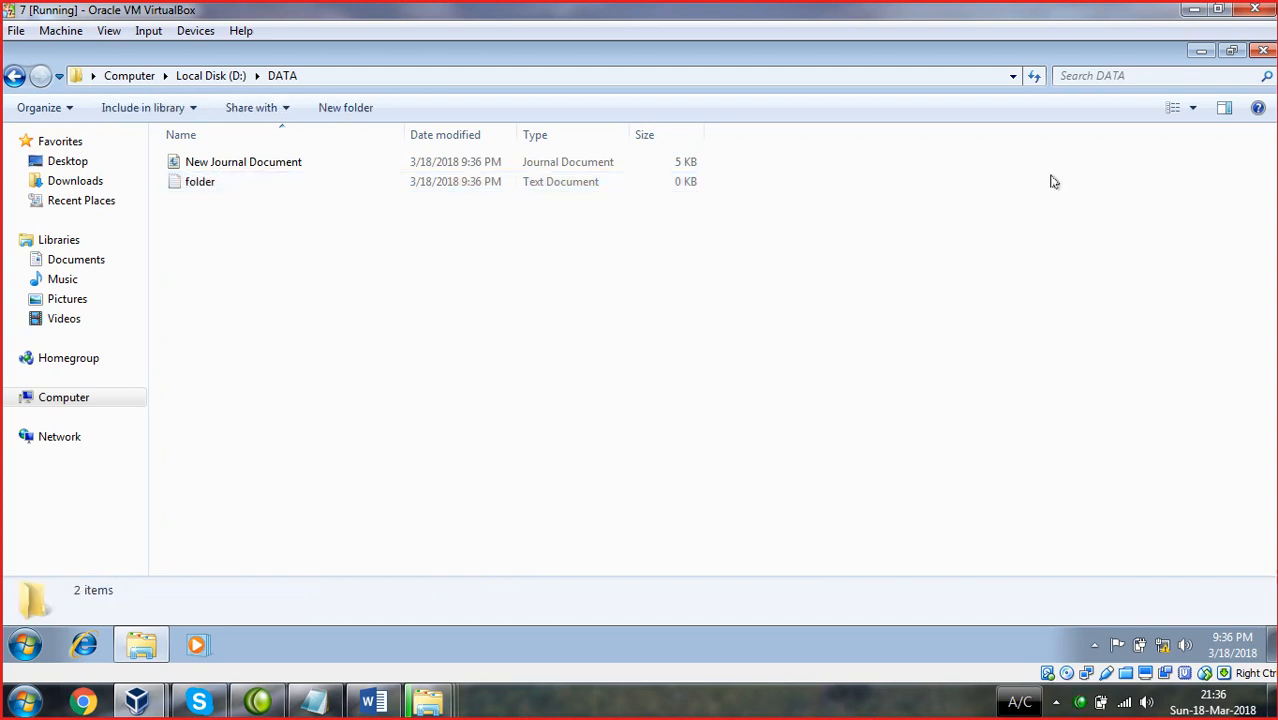
{"action": "left_click", "coordinate": [1260, 52]}
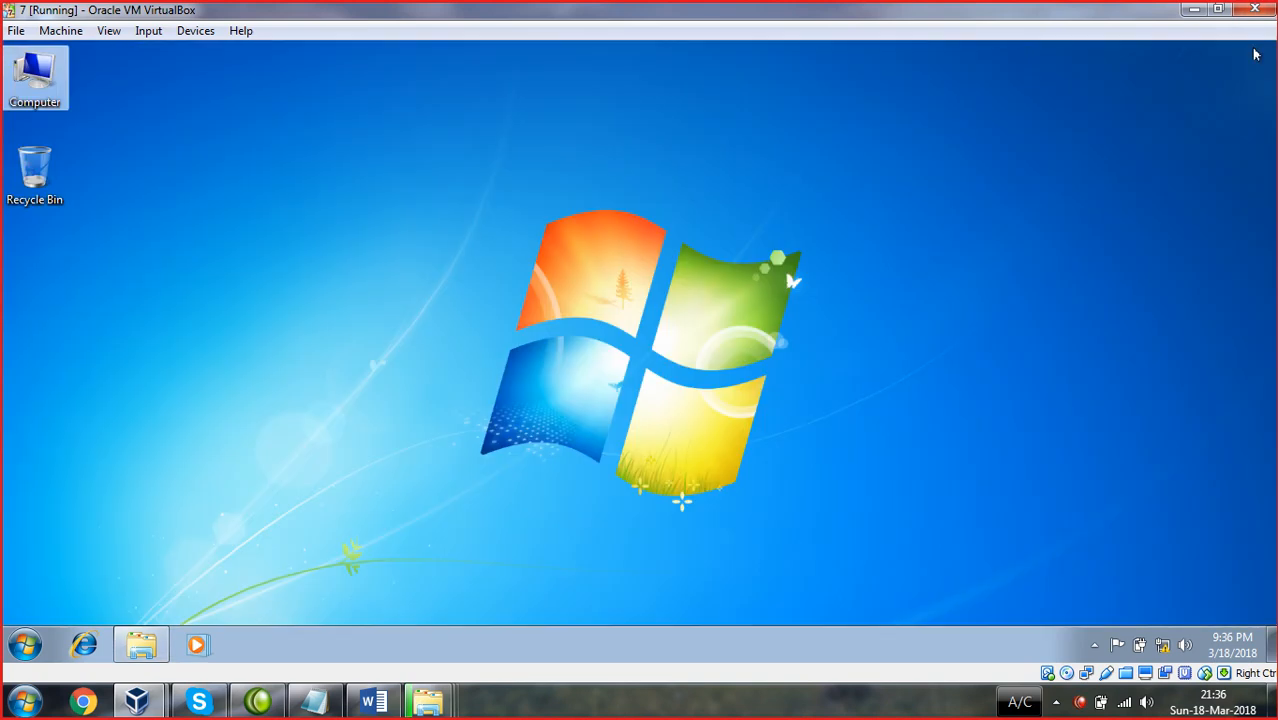
- Check the file system of Local Disk (D:) in its properties and close the dialog
{"action": "double_click", "coordinate": [35, 78]}
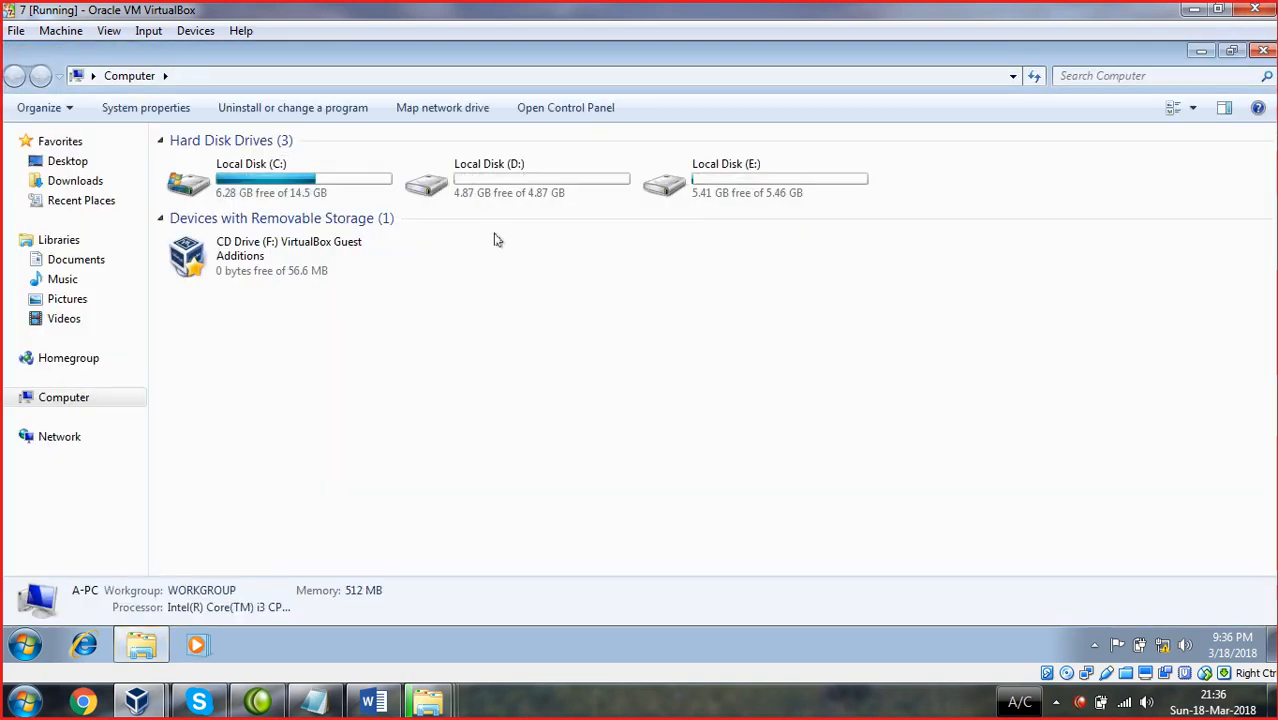
{"action": "right_click", "coordinate": [503, 178]}
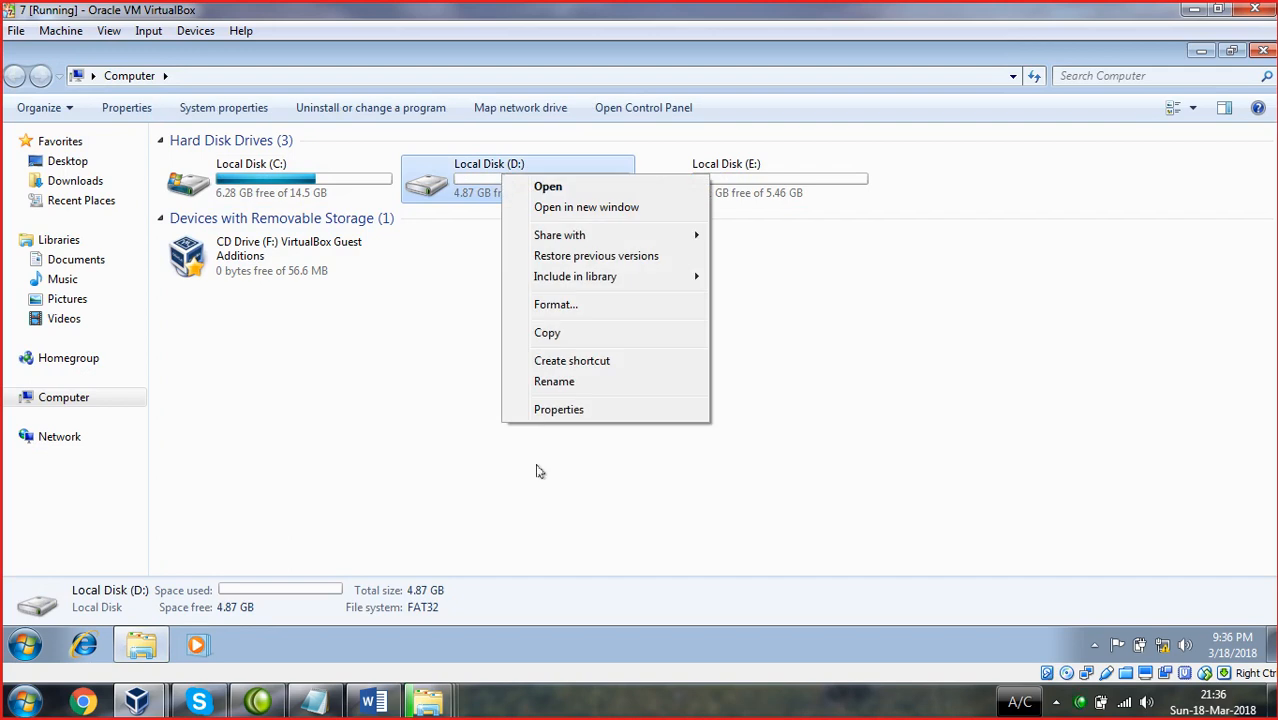
{"action": "left_click", "coordinate": [541, 411]}
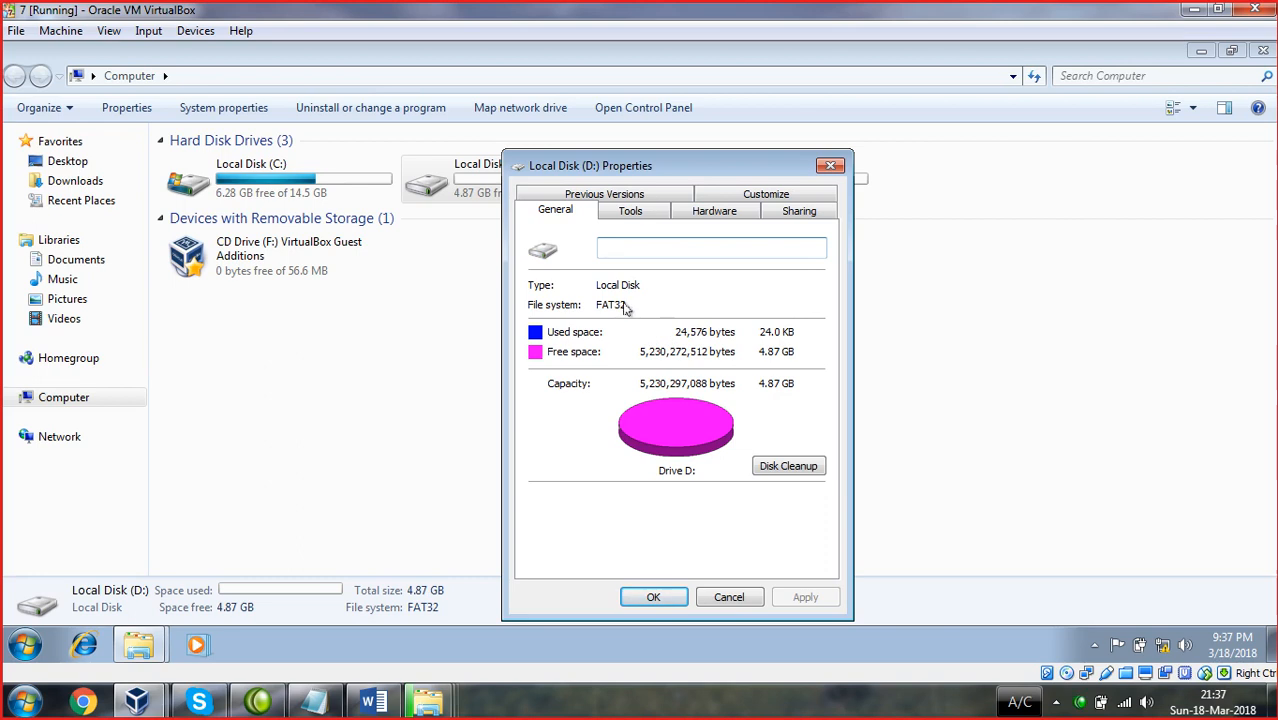
{"action": "left_click", "coordinate": [829, 166]}
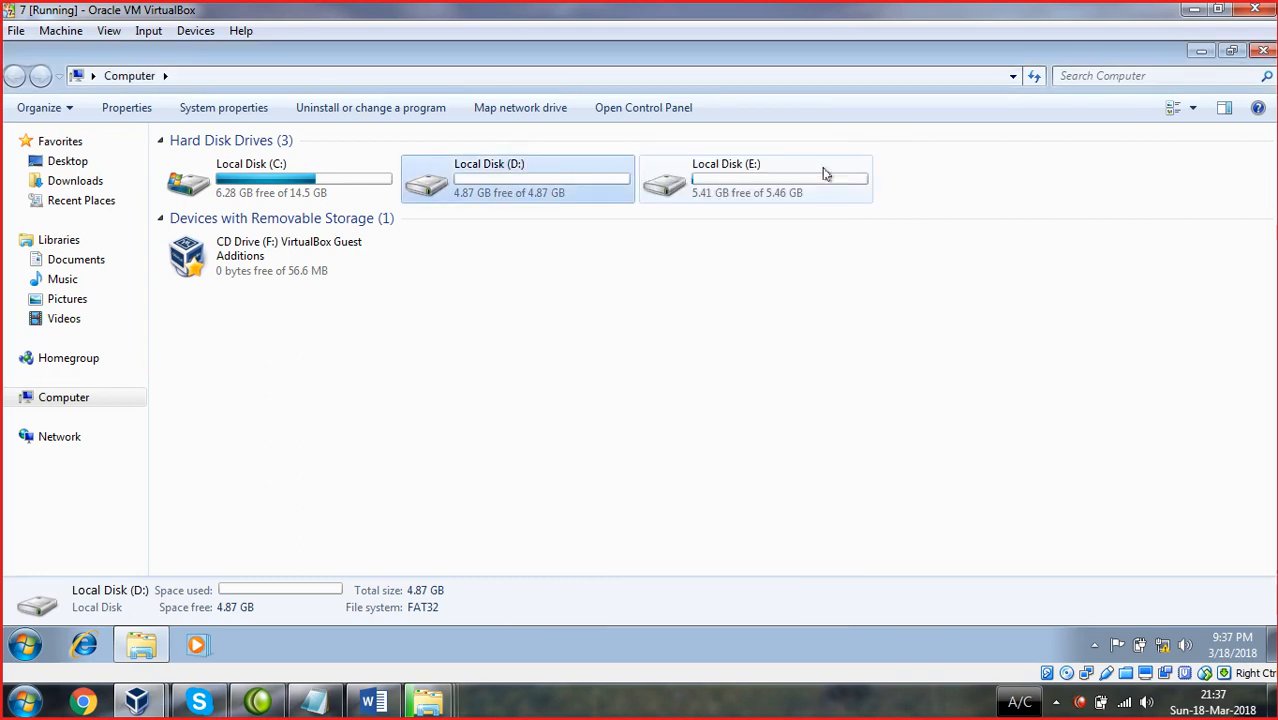
- Open a Command Prompt in the virtual machine and convert drive D: to NTFS with convert D:/Fs:ntfs
{"action": "key", "text": "super+r"}
{"action": "type", "text": "cmd"}
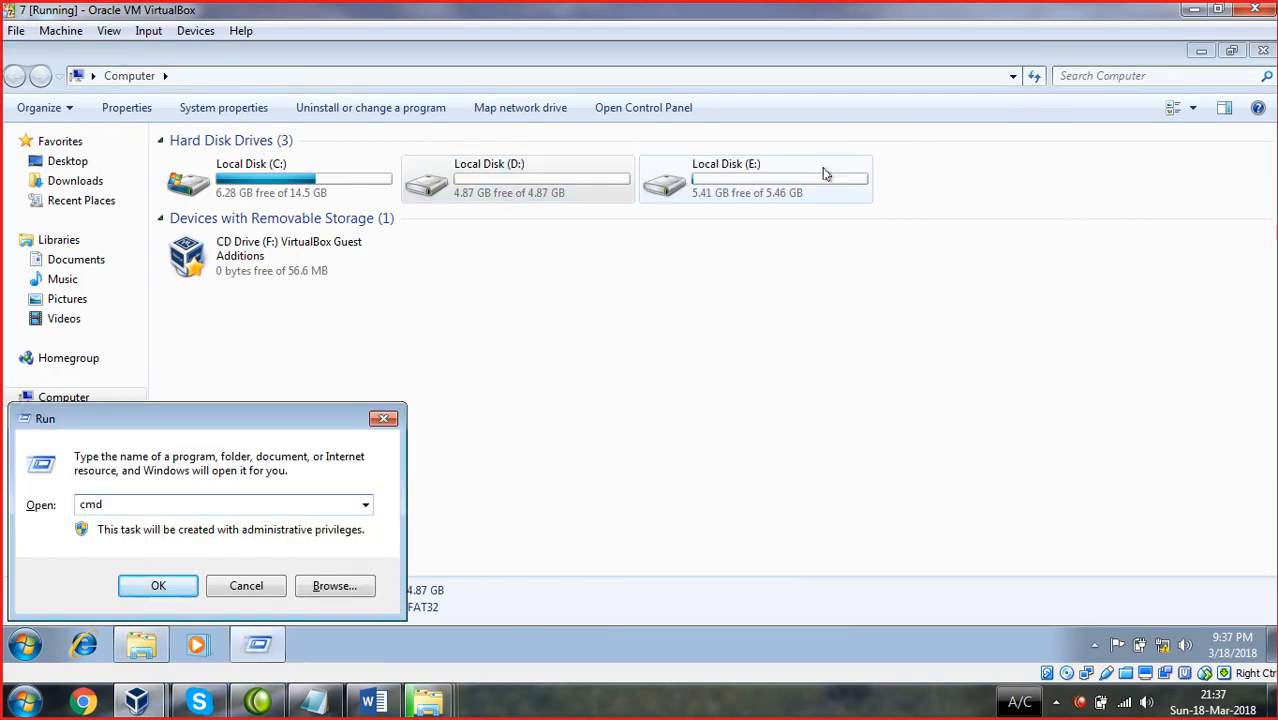
{"action": "key", "text": "Return"}
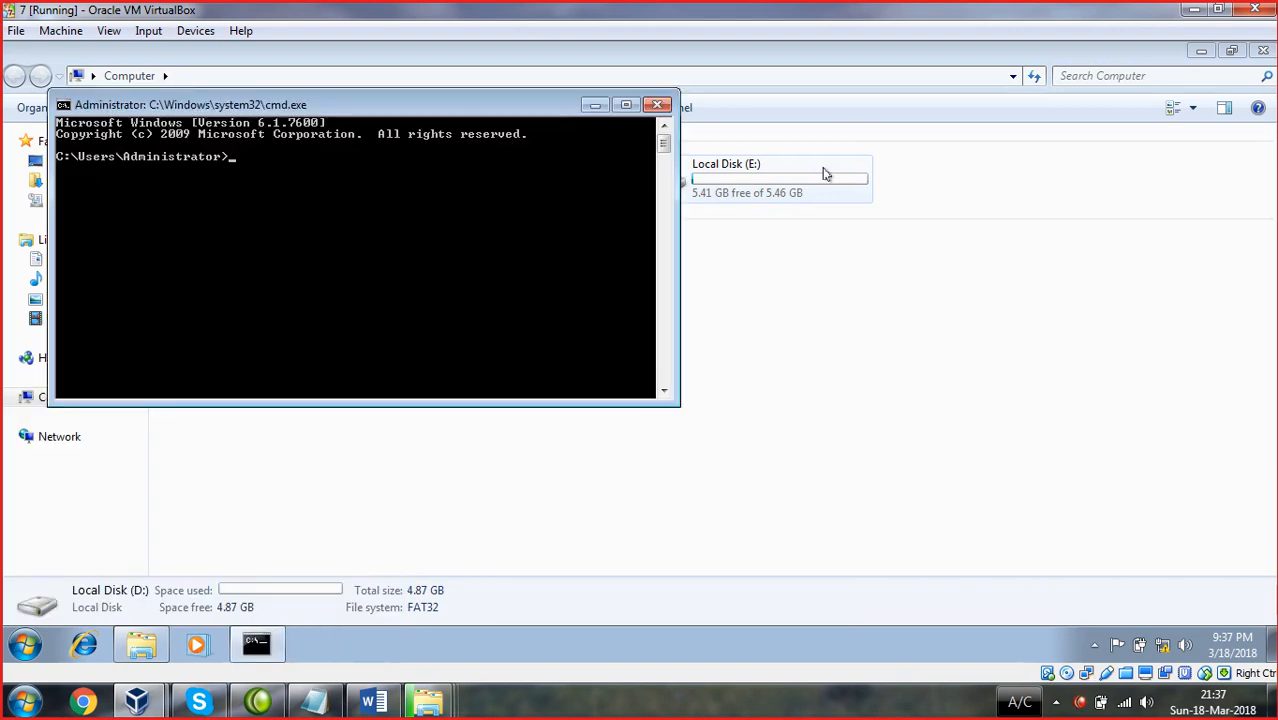
{"action": "type", "text": "convert"}
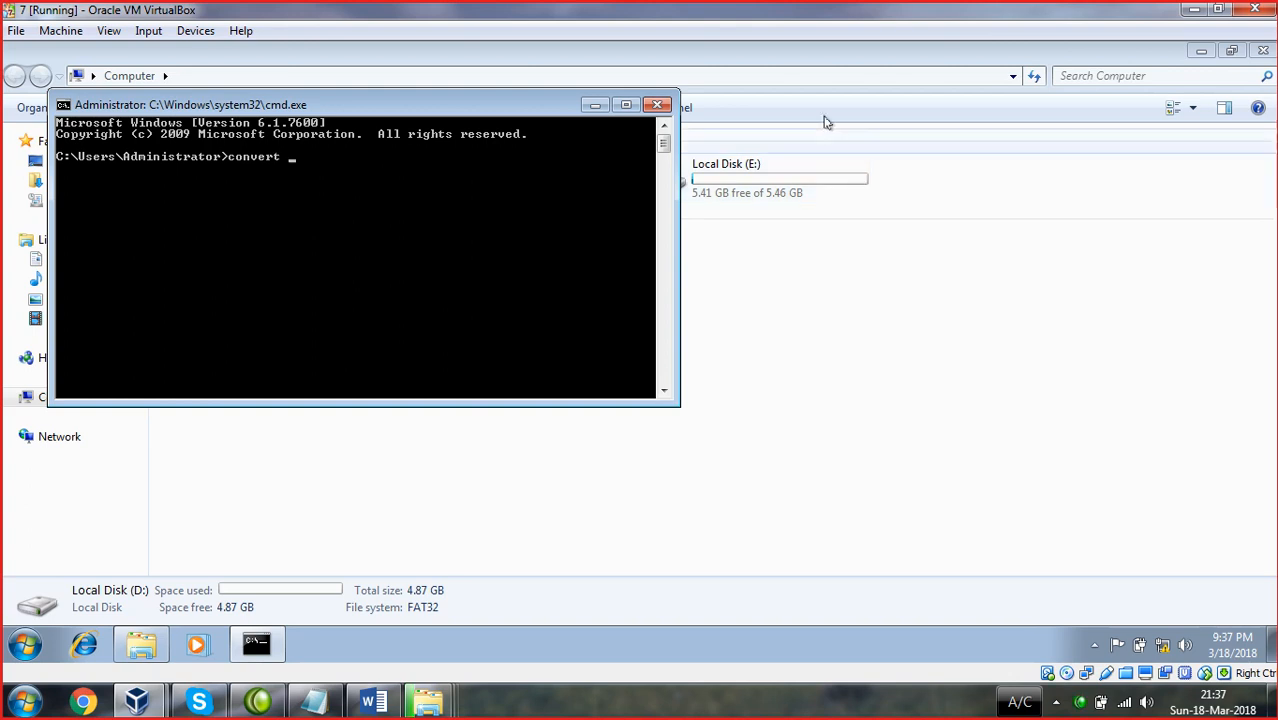
{"action": "left_click_drag", "start_coordinate": [476, 104], "coordinate": [511, 238]}
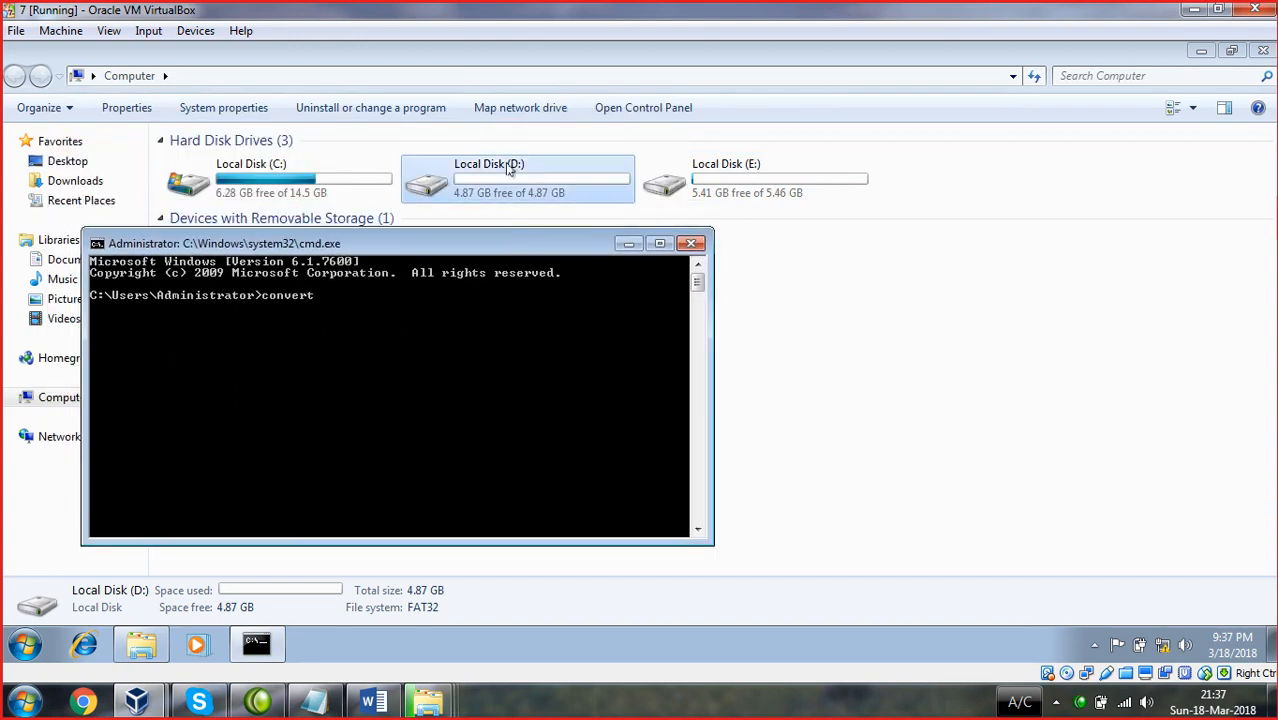
{"action": "type", "text": "D:fs"}
{"action": "key", "text": "BackSpace"}
{"action": "type", "text": "/Fs:nt"}
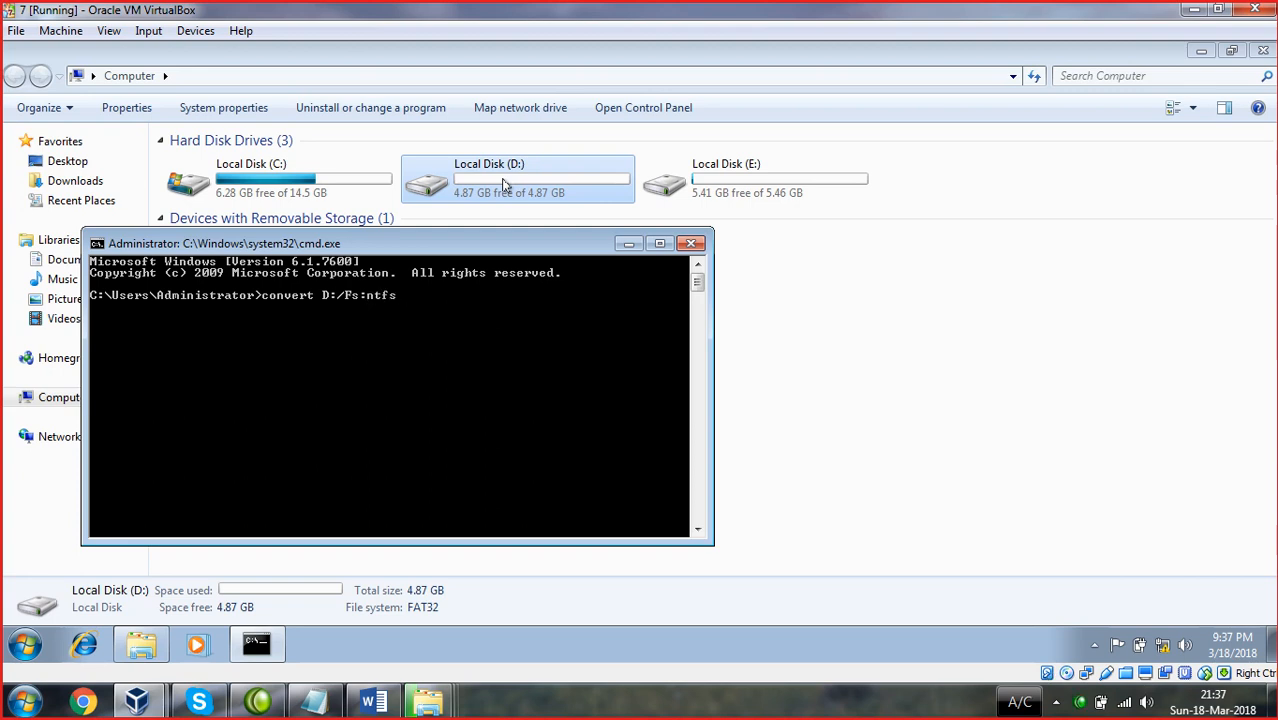
{"action": "key", "text": "Return"}
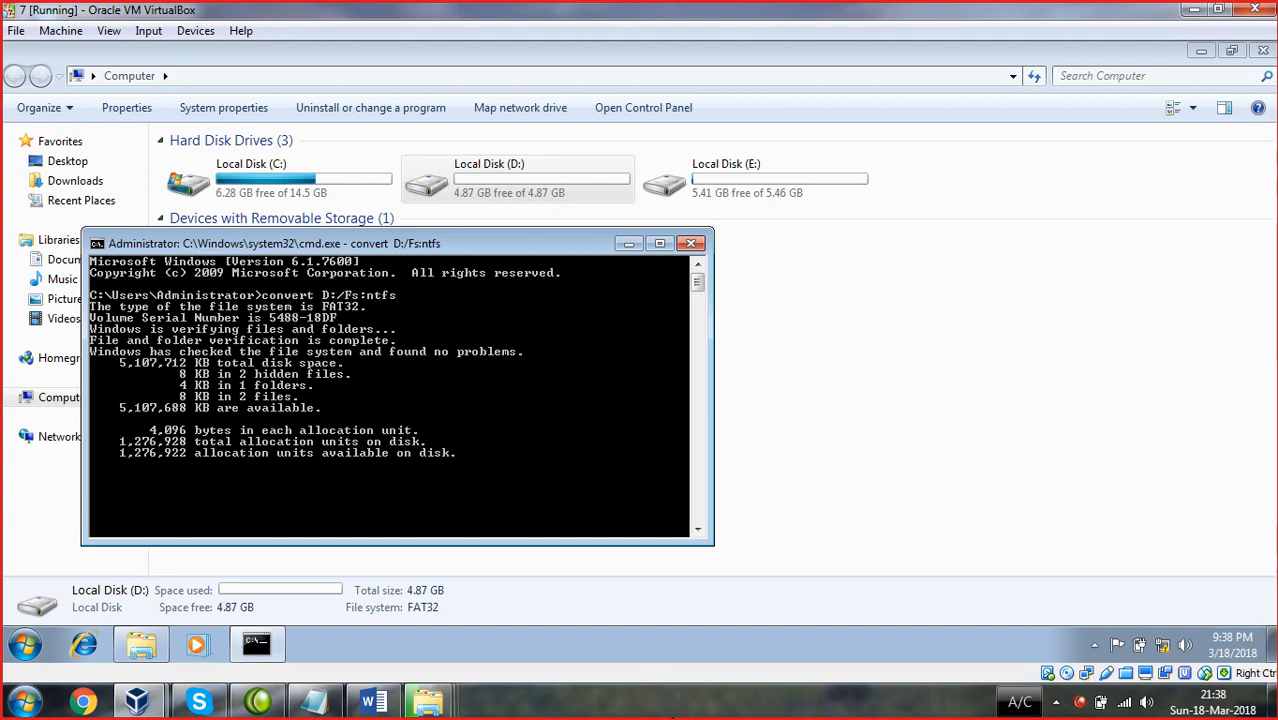
- Look at the properties of Local Disk (D:) while the conversion runs, then close them
{"action": "left_click", "coordinate": [672, 717]}
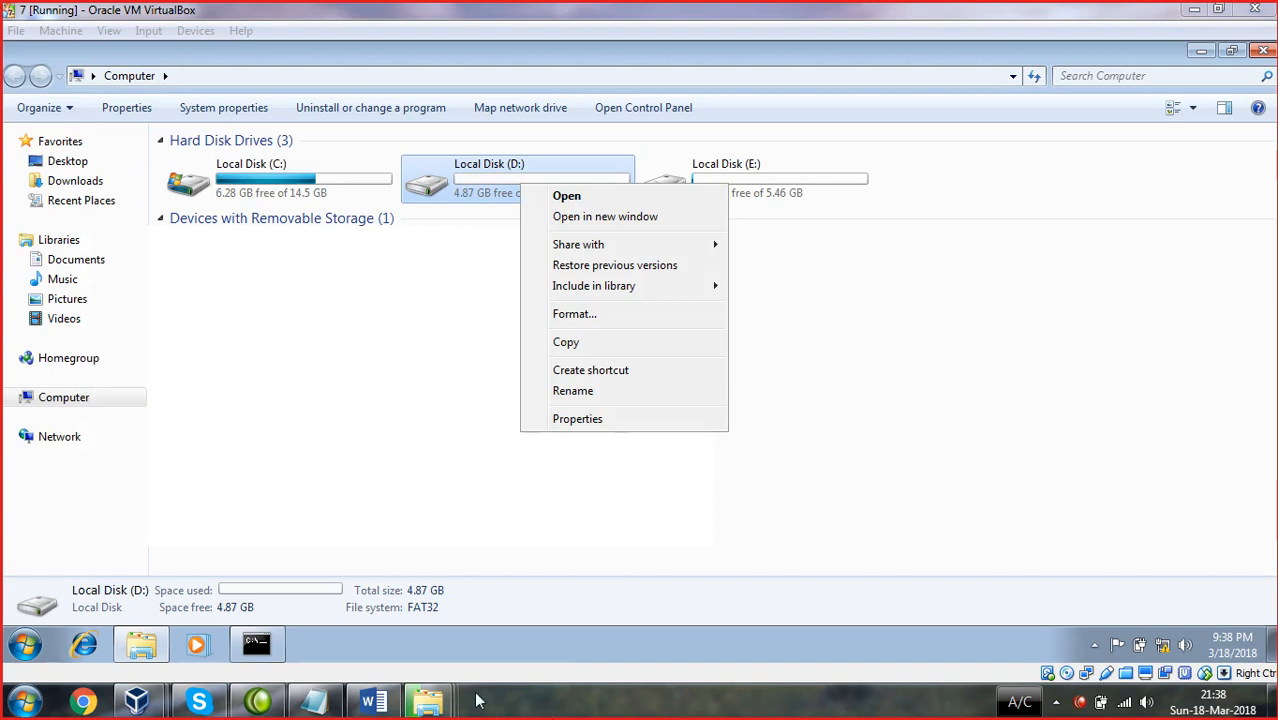
{"action": "left_click", "coordinate": [449, 497]}
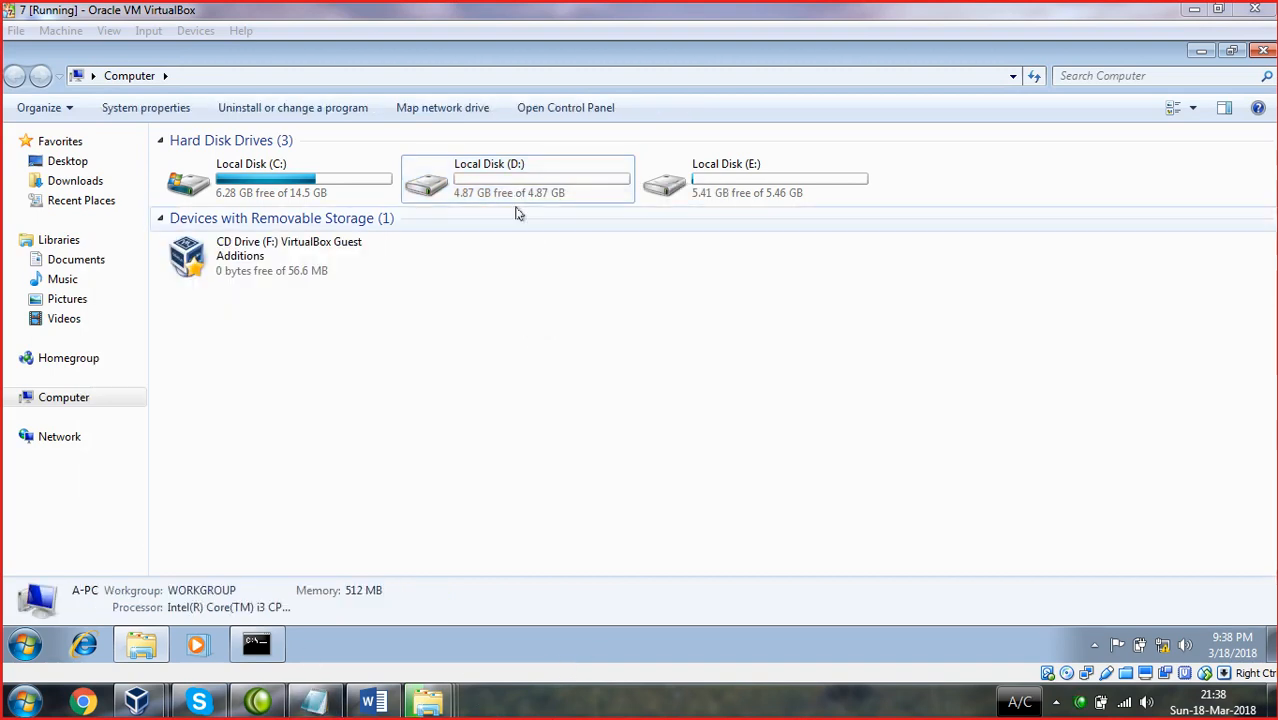
{"action": "right_click", "coordinate": [513, 172]}
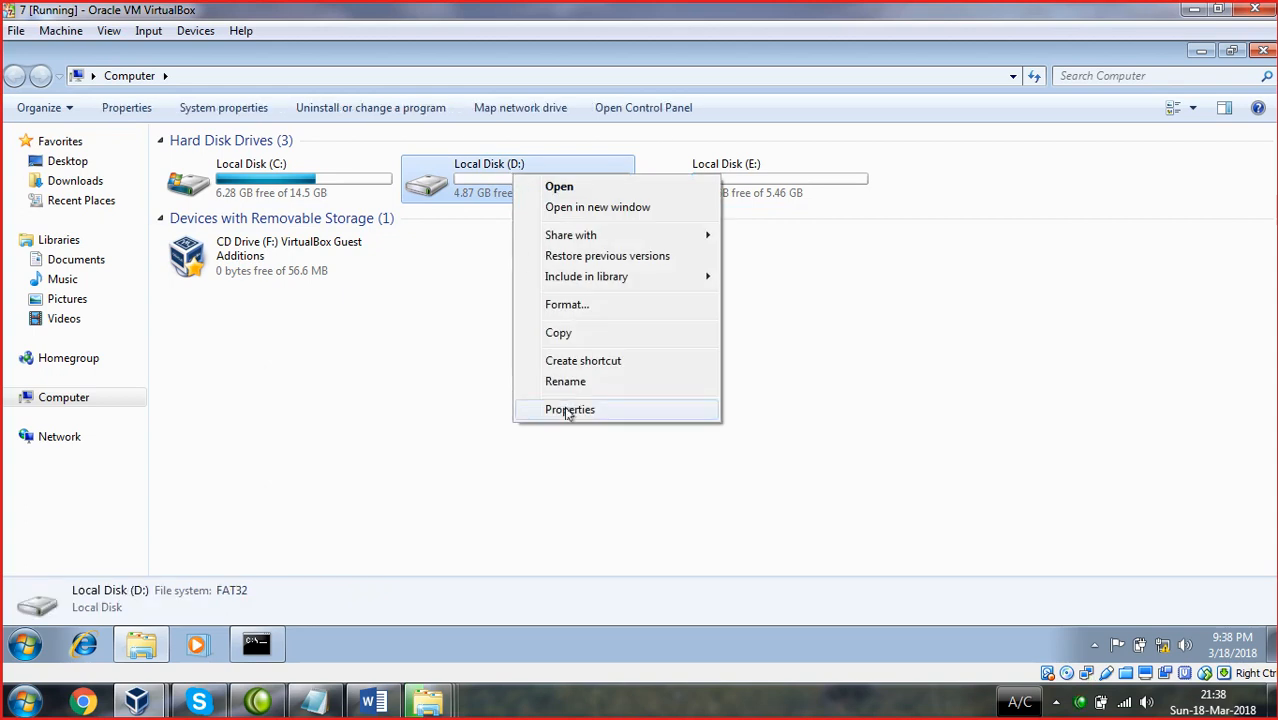
{"action": "left_click", "coordinate": [568, 410]}
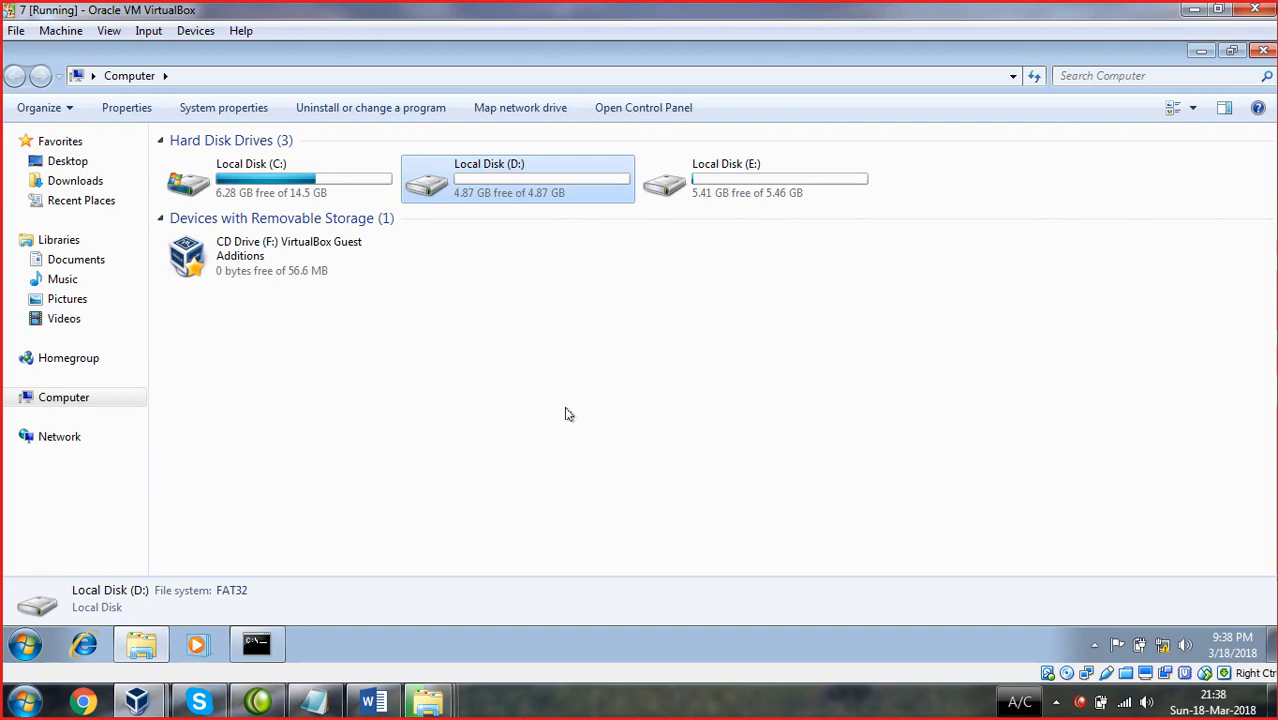
{"action": "right_click", "coordinate": [524, 183]}
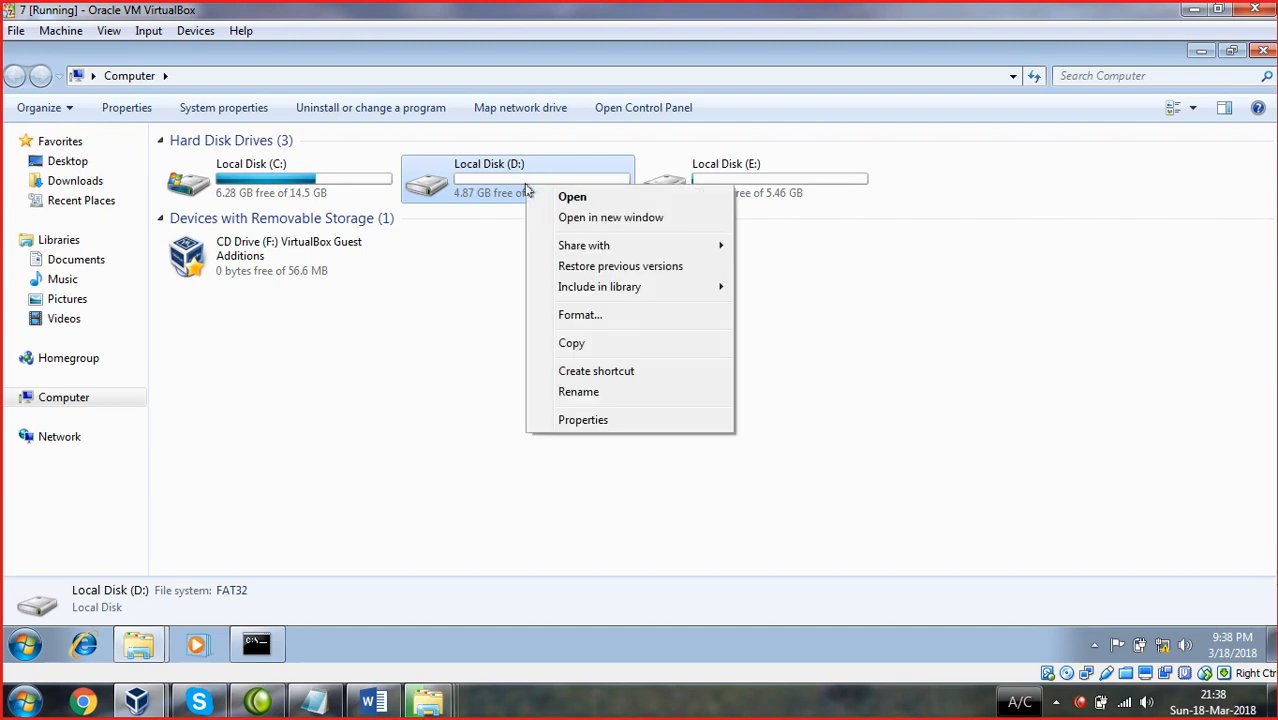
{"action": "left_click", "coordinate": [577, 420]}
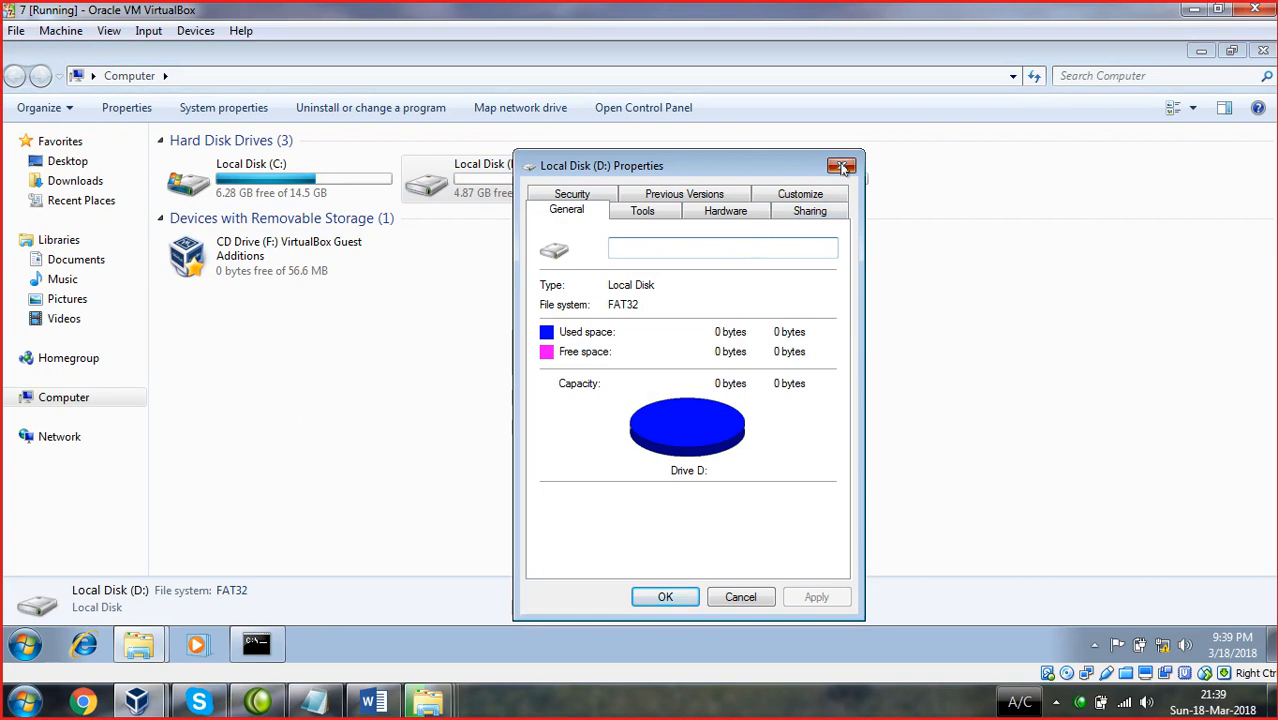
{"action": "left_click", "coordinate": [842, 166]}
- Review the conversion output in the Command Prompt and close the window
{"action": "left_click", "coordinate": [279, 638]}
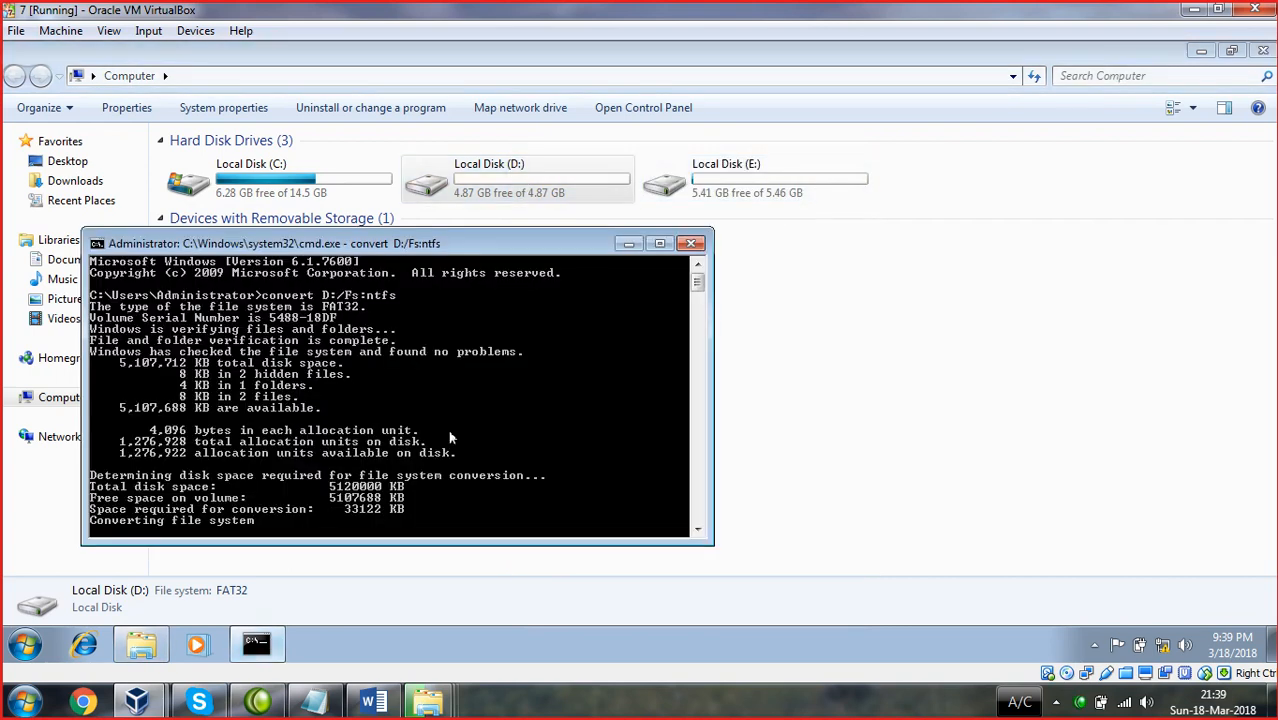
{"action": "left_click", "coordinate": [698, 306]}
{"action": "left_click", "coordinate": [698, 315]}
{"action": "left_click_drag", "start_coordinate": [698, 323], "coordinate": [698, 279]}
{"action": "left_click", "coordinate": [716, 717]}
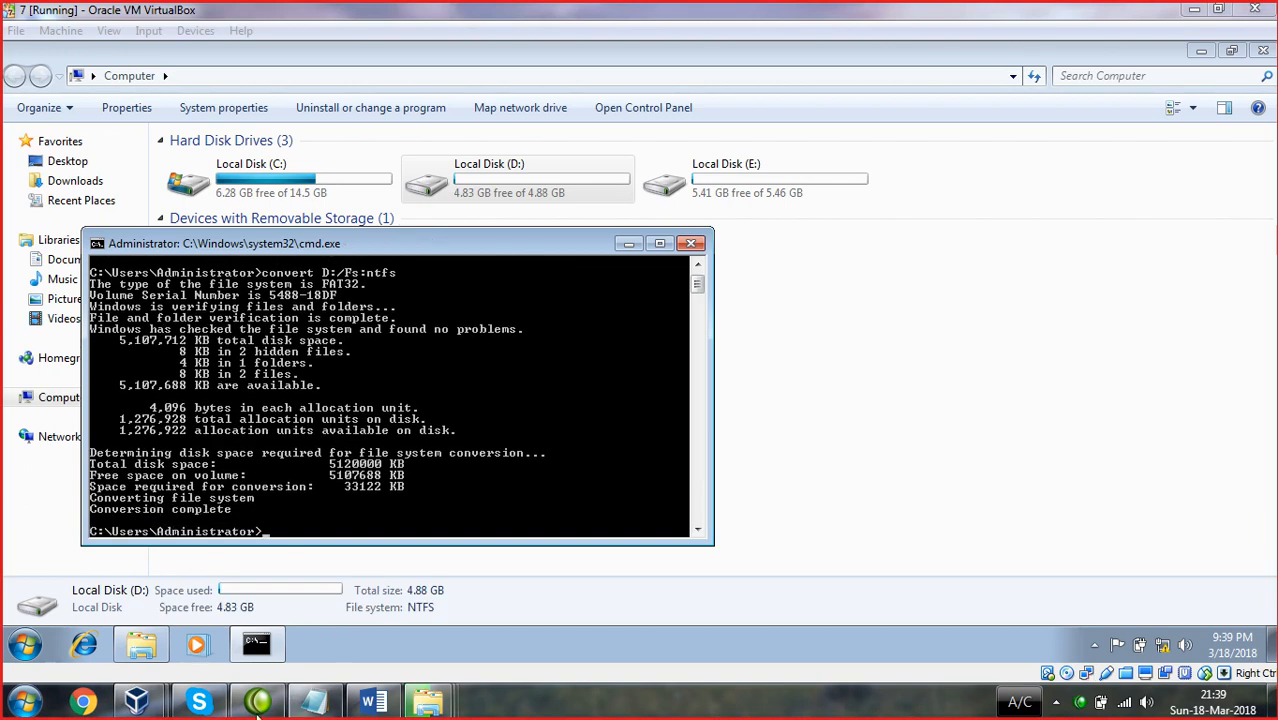
{"action": "mouse_move", "coordinate": [427, 708]}
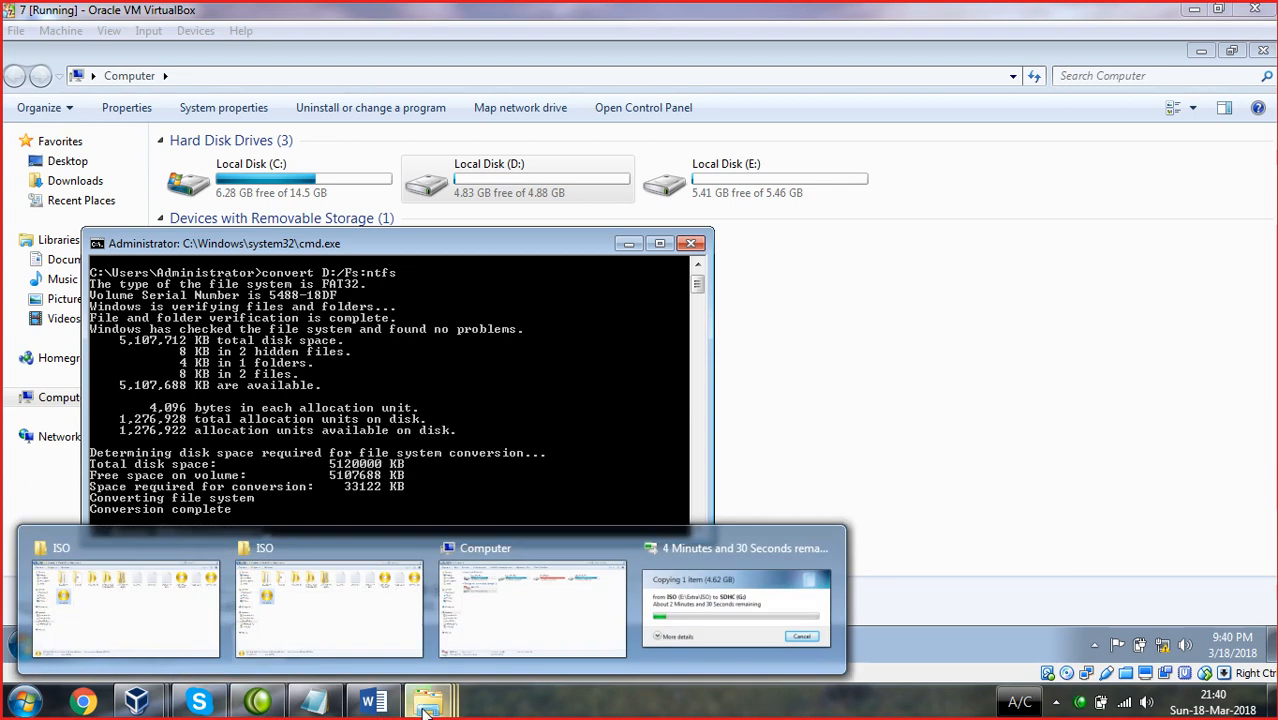
{"action": "left_click", "coordinate": [262, 500]}
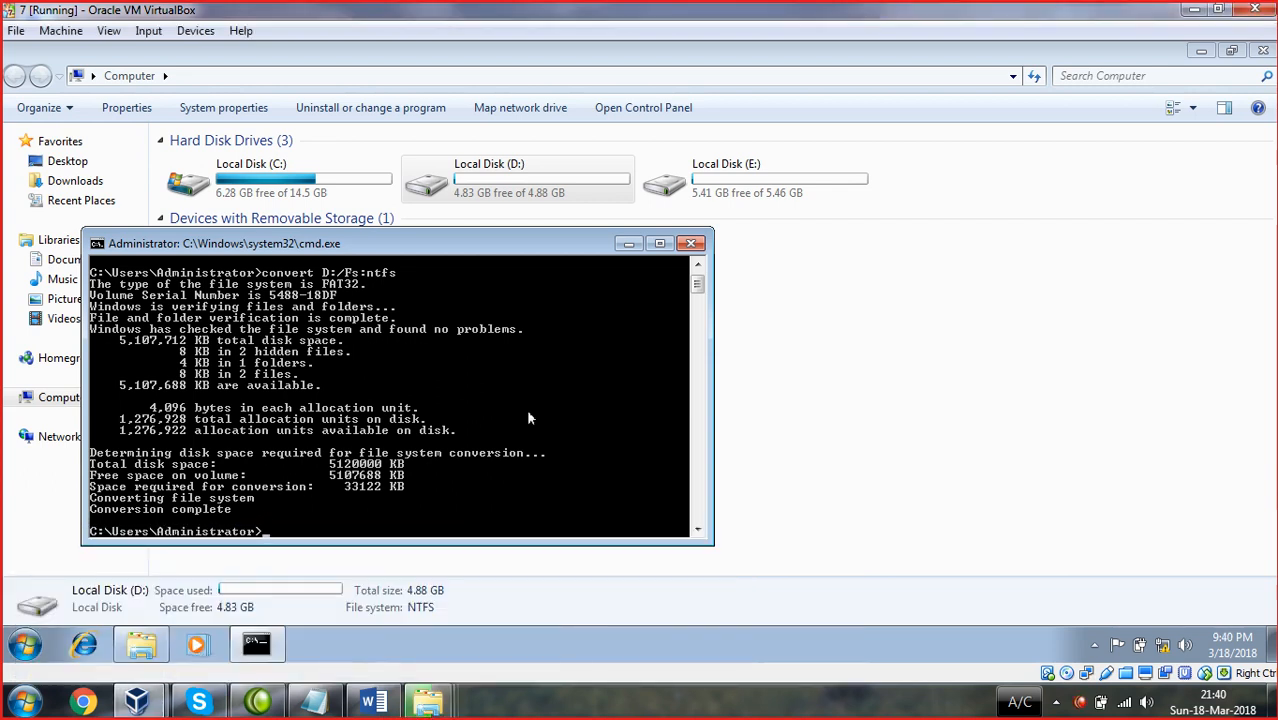
{"action": "left_click", "coordinate": [692, 245]}
{"action": "left_click", "coordinate": [391, 454]}
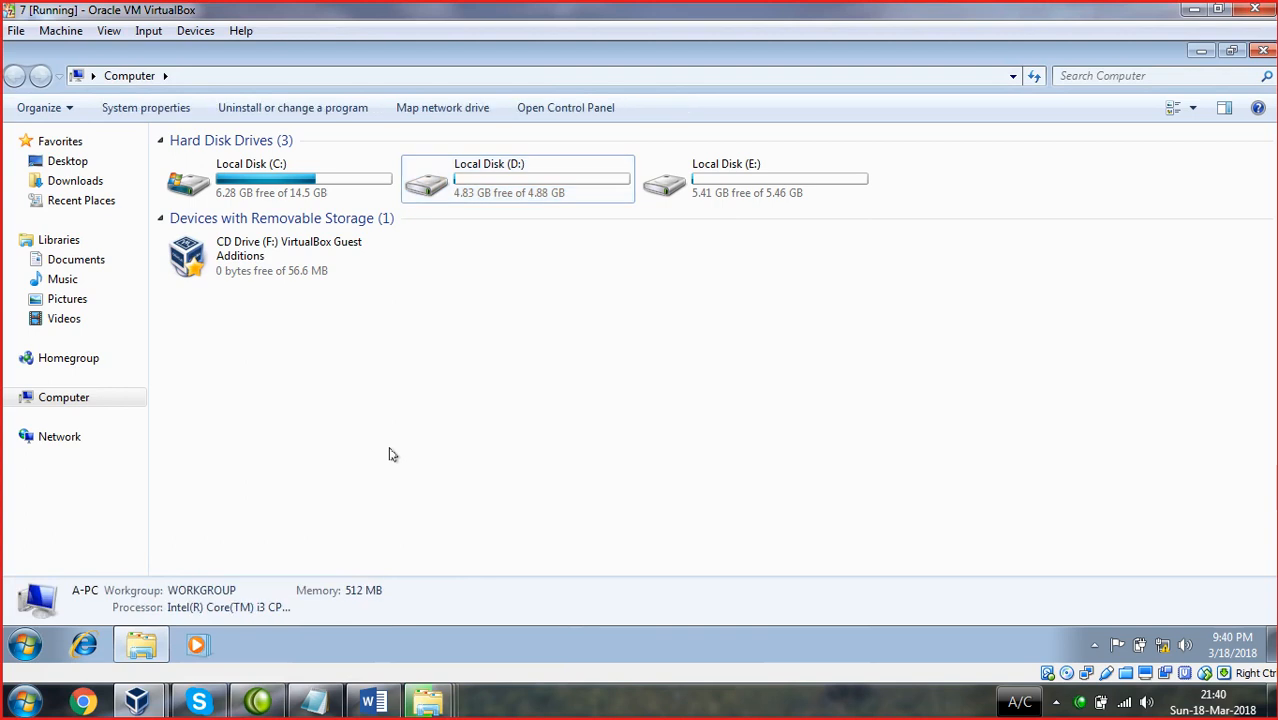
- Open a new Command Prompt and try the command show volume
{"action": "key", "text": "super+r"}
{"action": "key", "text": "Return"}
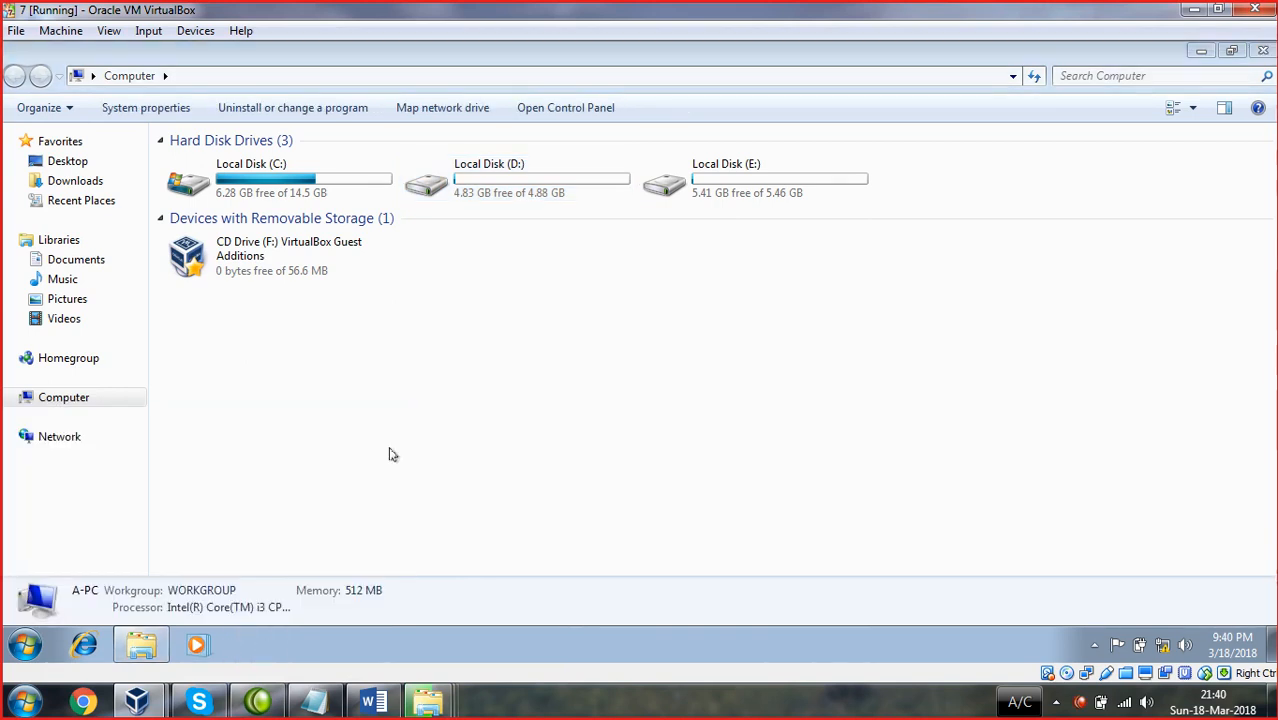
{"action": "right_click", "coordinate": [495, 182]}
{"action": "left_click", "coordinate": [435, 256]}
{"action": "type", "text": "show v"}
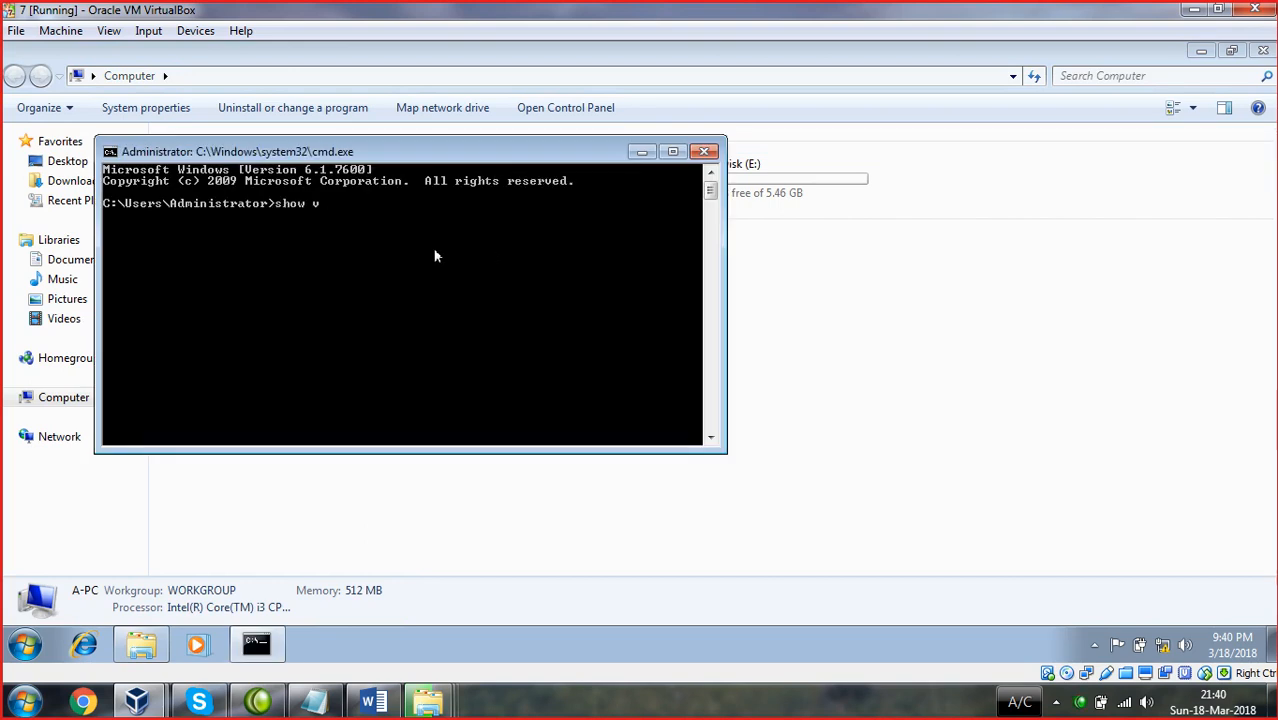
{"action": "type", "text": "olume"}
{"action": "key", "text": "Return"}
- Try the command list volume in the Command Prompt
{"action": "type", "text": "show"}
{"action": "key", "text": "BackSpace"}
{"action": "key", "text": "BackSpace"}
{"action": "key", "text": "BackSpace"}
{"action": "key", "text": "BackSpace"}
{"action": "key", "text": "BackSpace"}
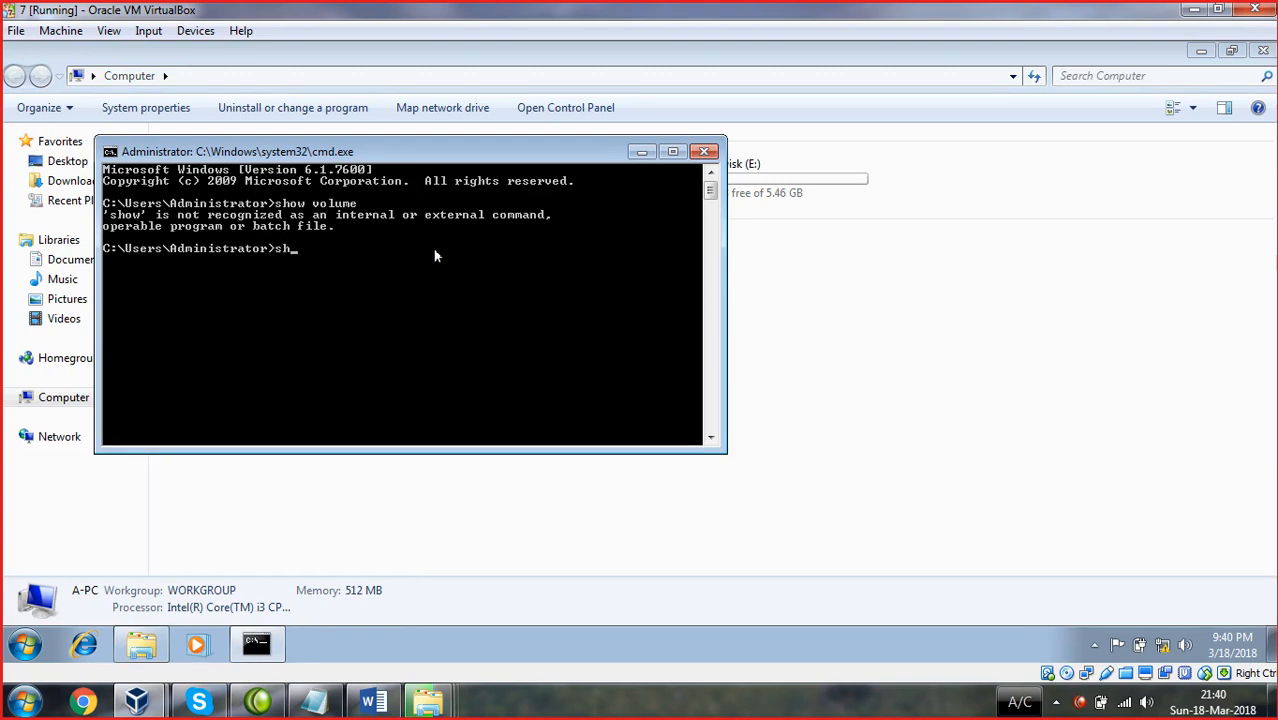
{"action": "type", "text": "list volume"}
{"action": "key", "text": "Return"}
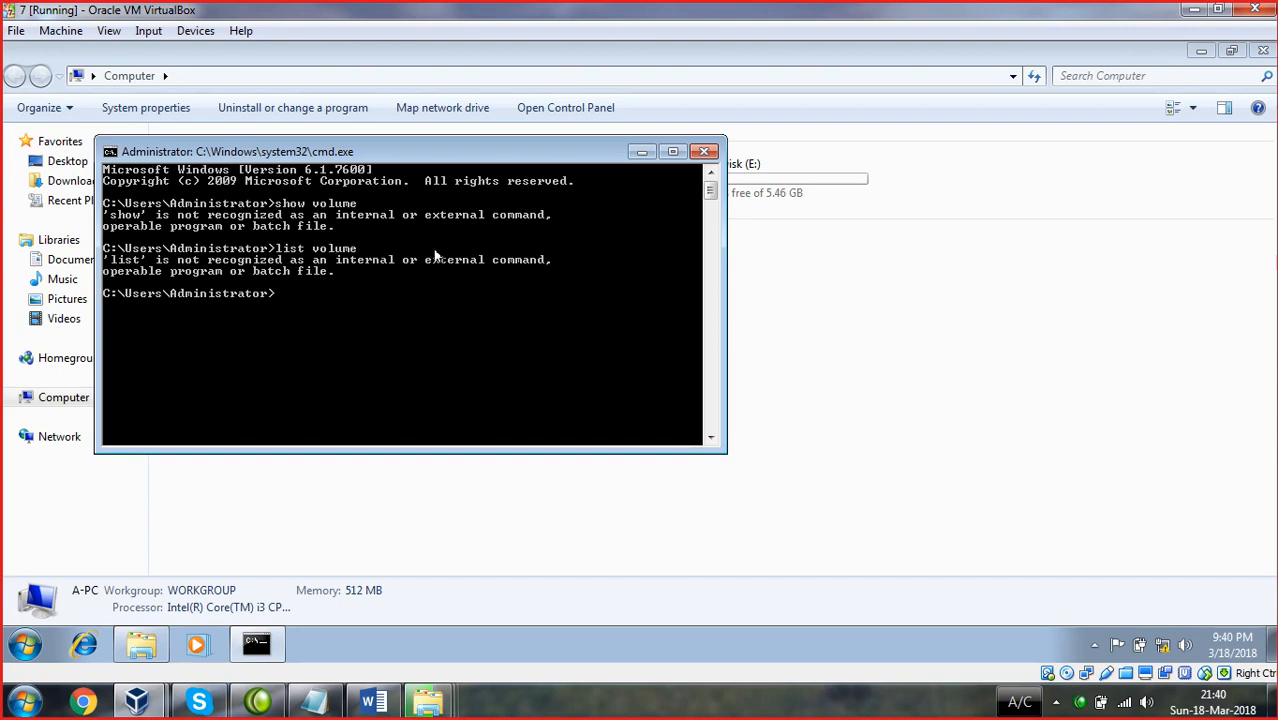
- Start diskpart from the Command Prompt and minimize its window
{"action": "type", "text": "diskpart"}
{"action": "key", "text": "Return"}
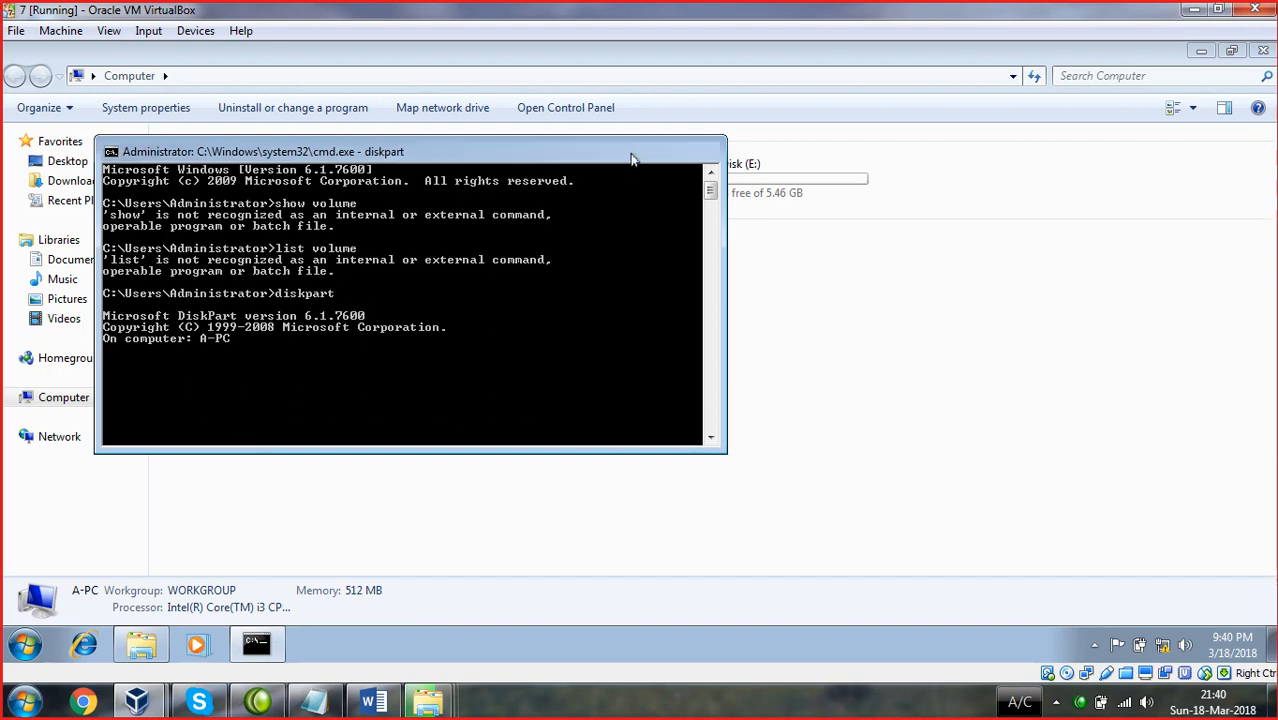
{"action": "left_click", "coordinate": [641, 152]}
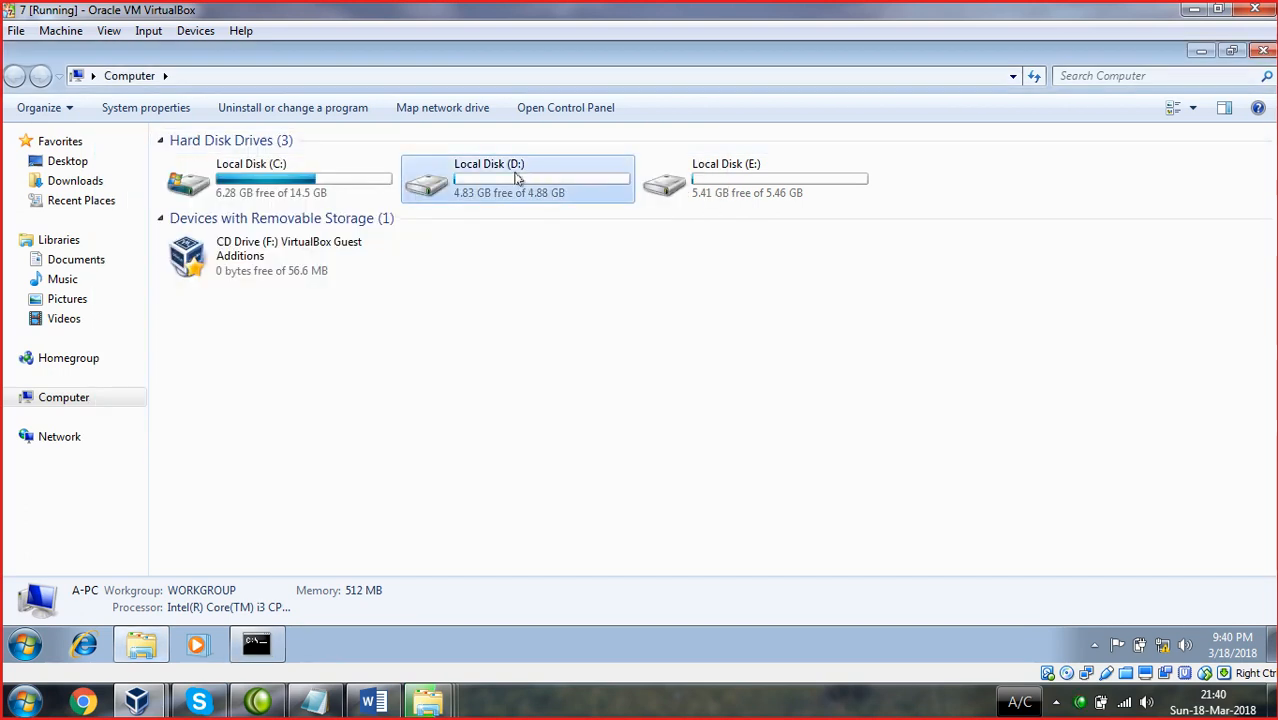
- Verify the file system of Local Disk (D:) in its properties after the conversion and close the dialog
{"action": "left_click", "coordinate": [487, 180]}
{"action": "right_click", "coordinate": [487, 180]}
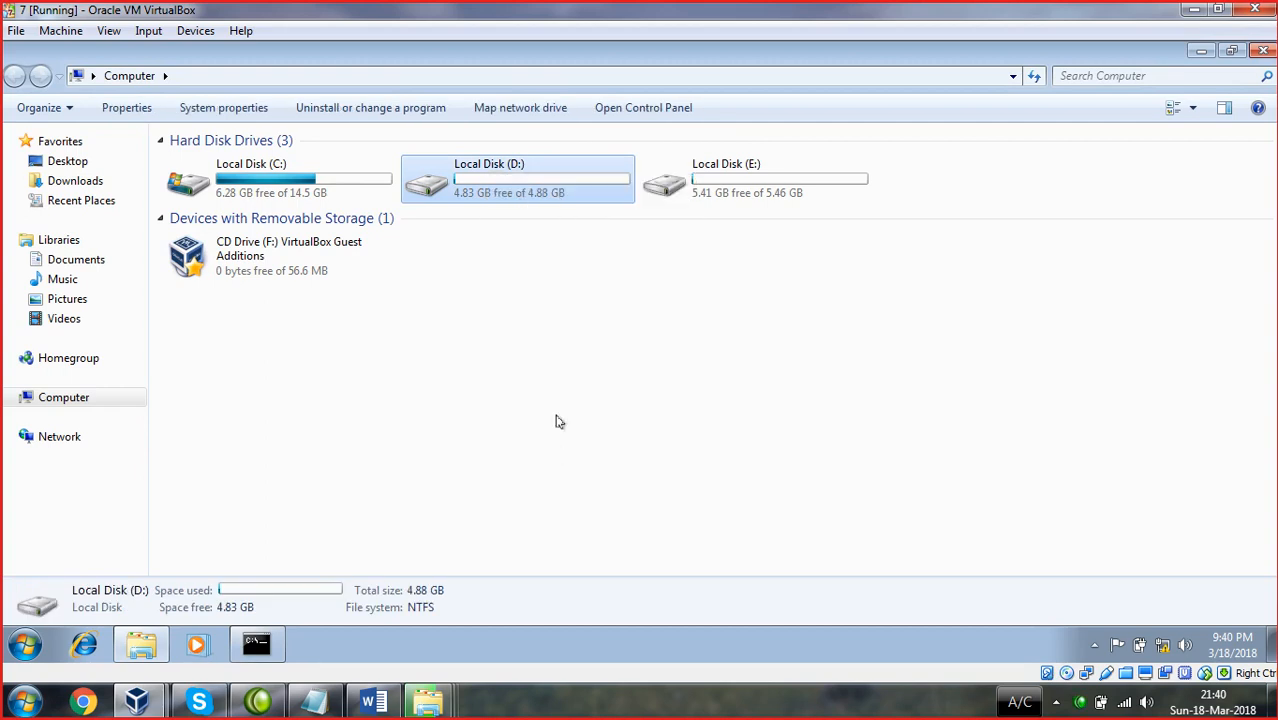
{"action": "key", "text": "alt+Return"}
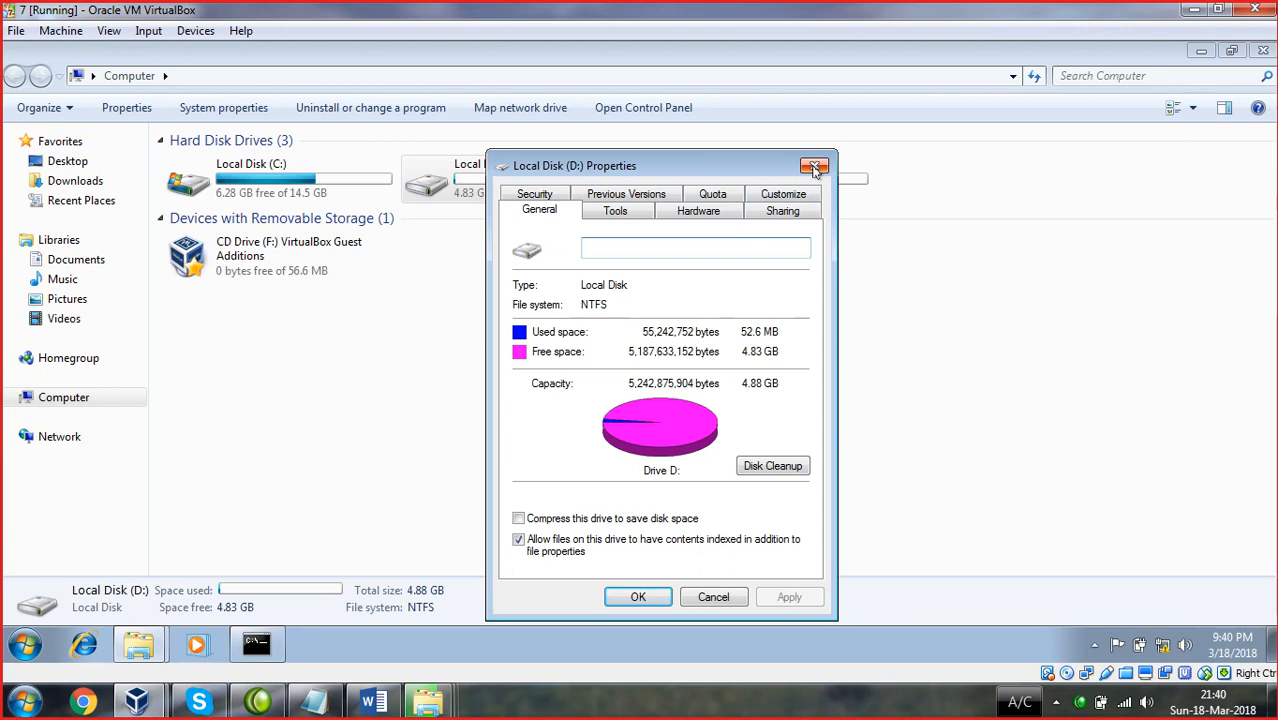
{"action": "left_click", "coordinate": [815, 167]}
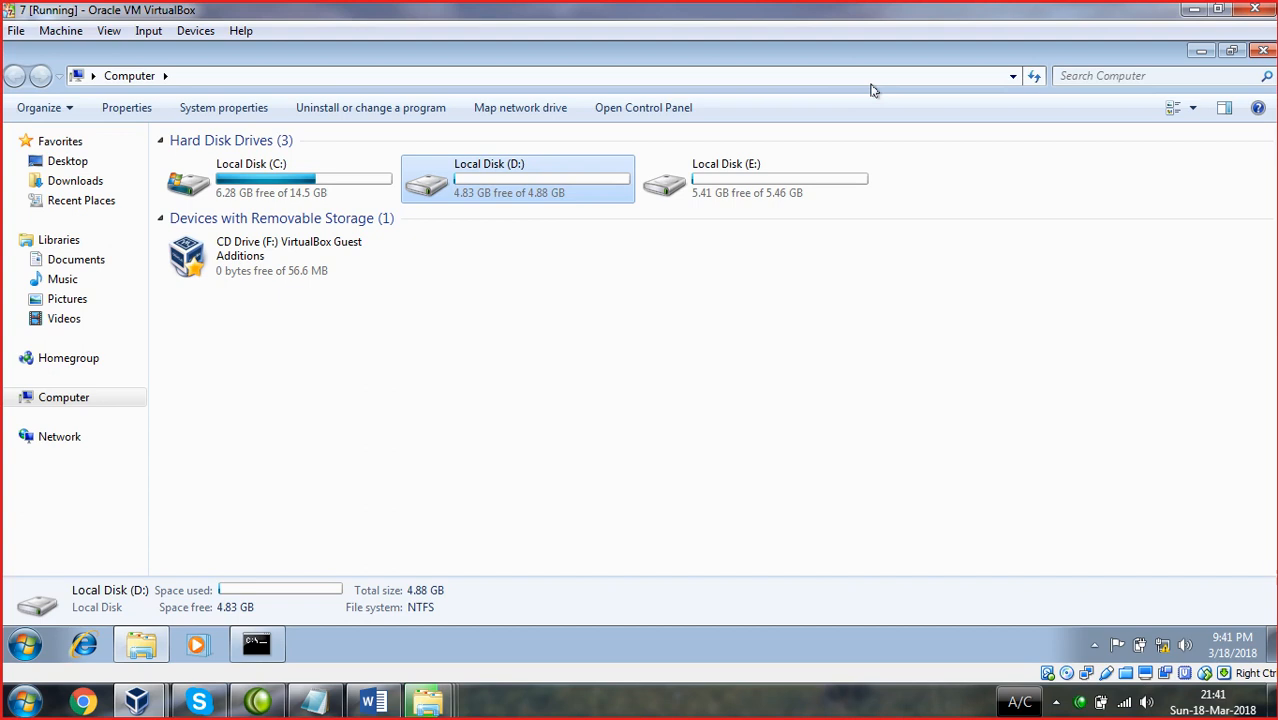
- Keep the virtual machine running, minimize its Computer window and the machine itself, and return to the host's Computer window
{"action": "left_click", "coordinate": [1252, 10]}
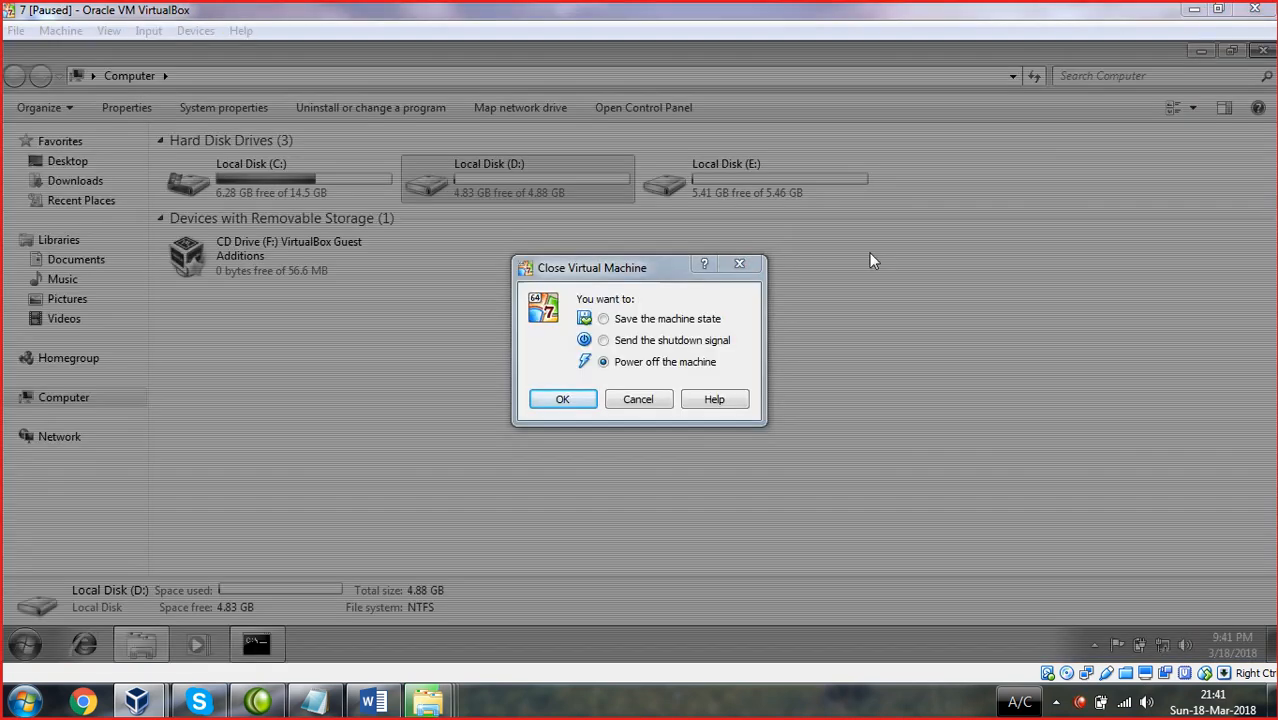
{"action": "left_click", "coordinate": [638, 399]}
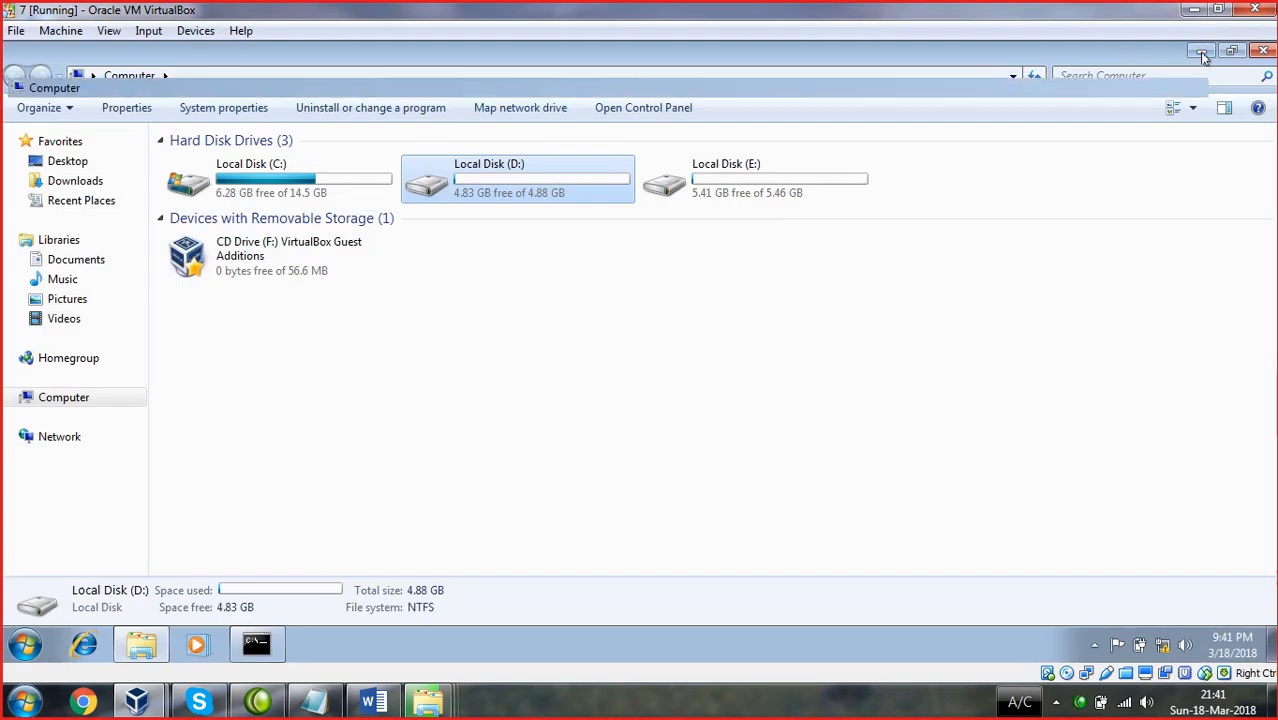
{"action": "left_click", "coordinate": [1202, 52]}
{"action": "key", "text": "super+r"}
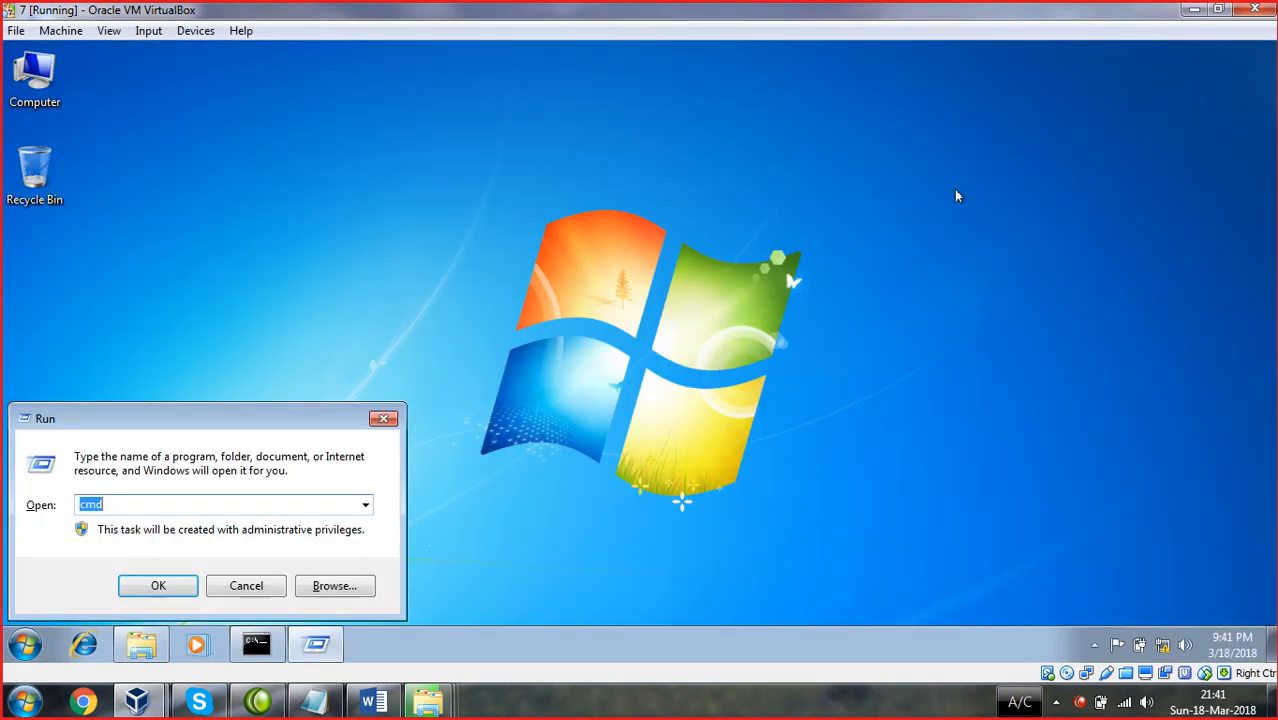
{"action": "left_click", "coordinate": [1194, 10]}
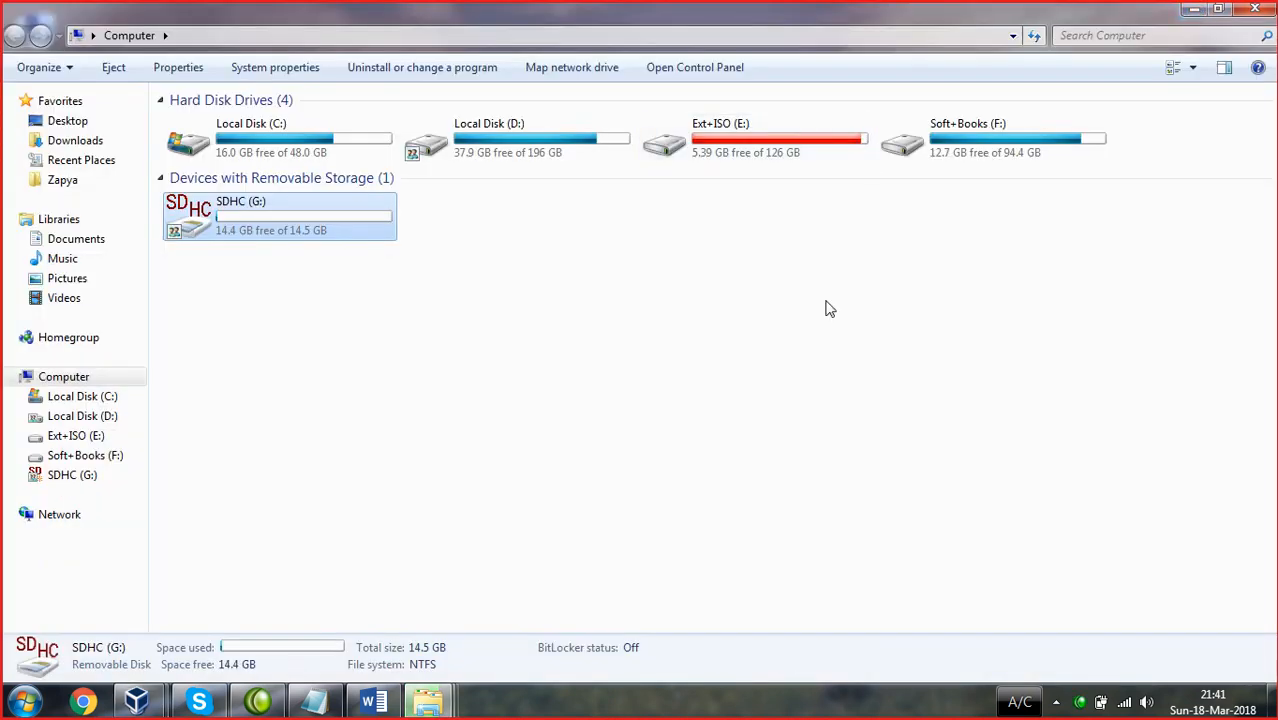
{"action": "left_click", "coordinate": [747, 370]}
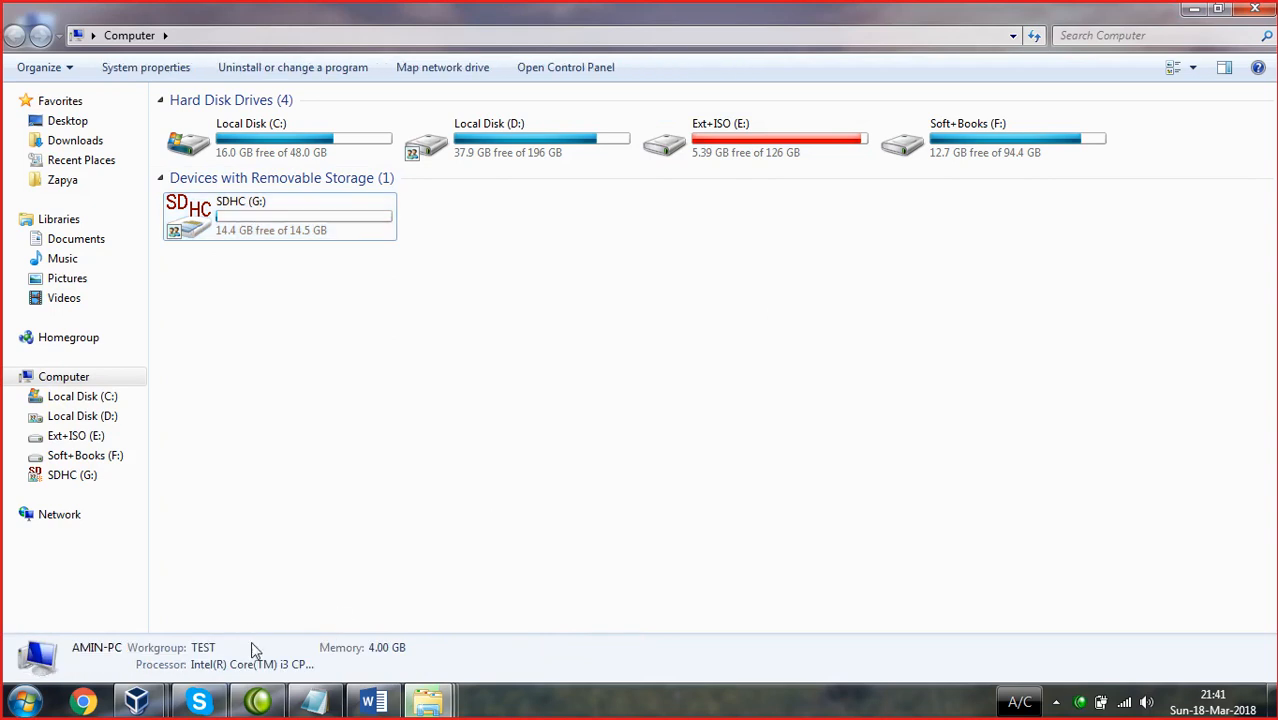
- Switch to the Word document and delete all of its existing notes
{"action": "left_click", "coordinate": [373, 701]}
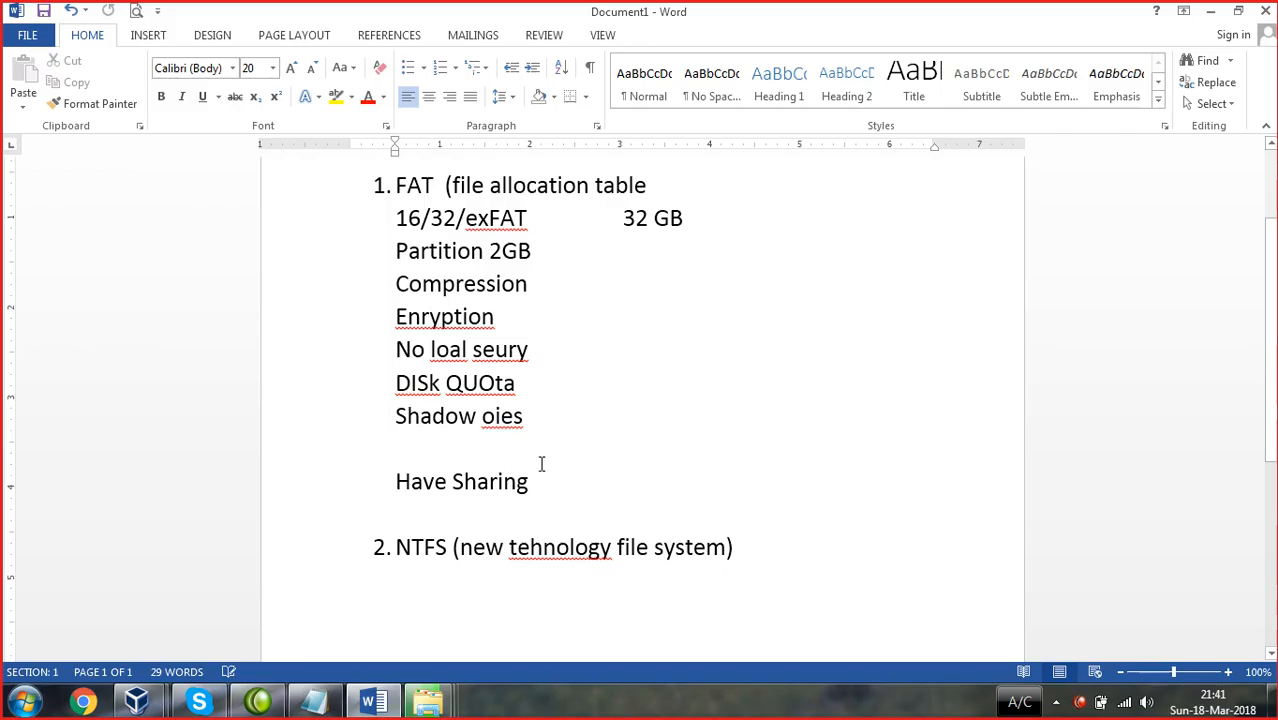
{"action": "key", "text": "ctrl+a"}
{"action": "key", "text": "Delete"}
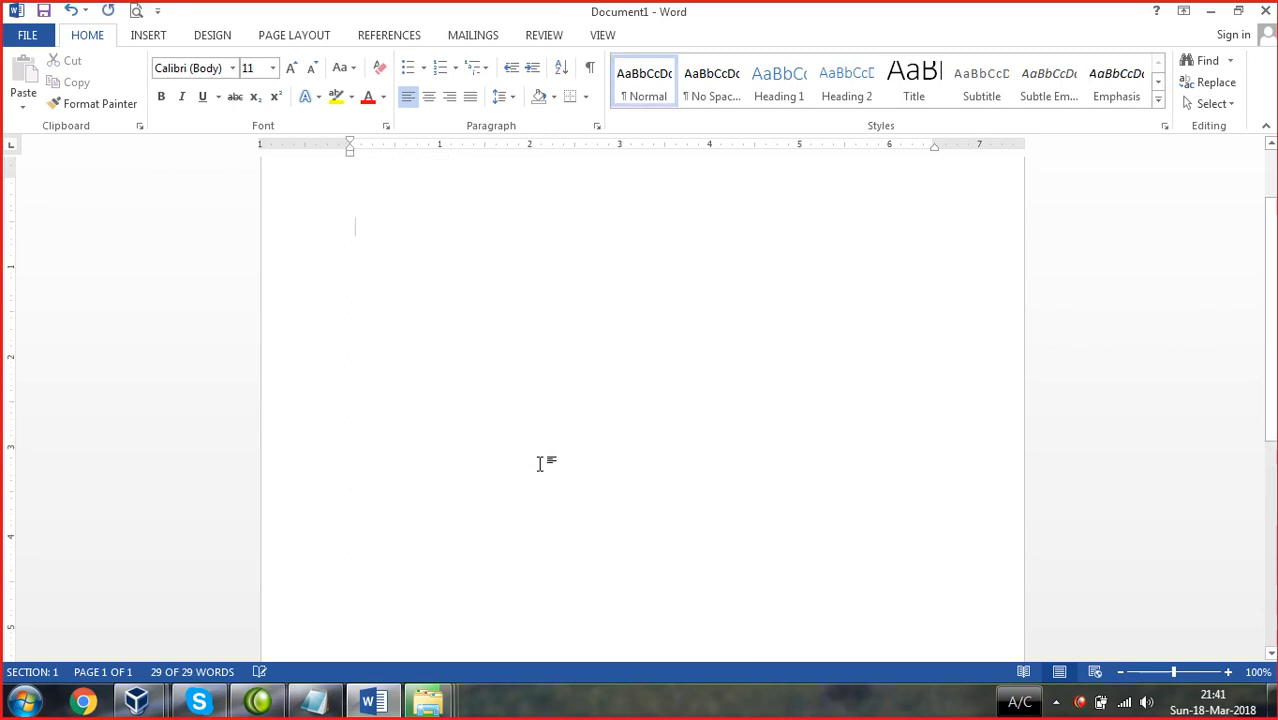
- Write the heading "Compression :-" at font size 15 in the empty document and minimize Word
{"action": "type", "text": "c"}
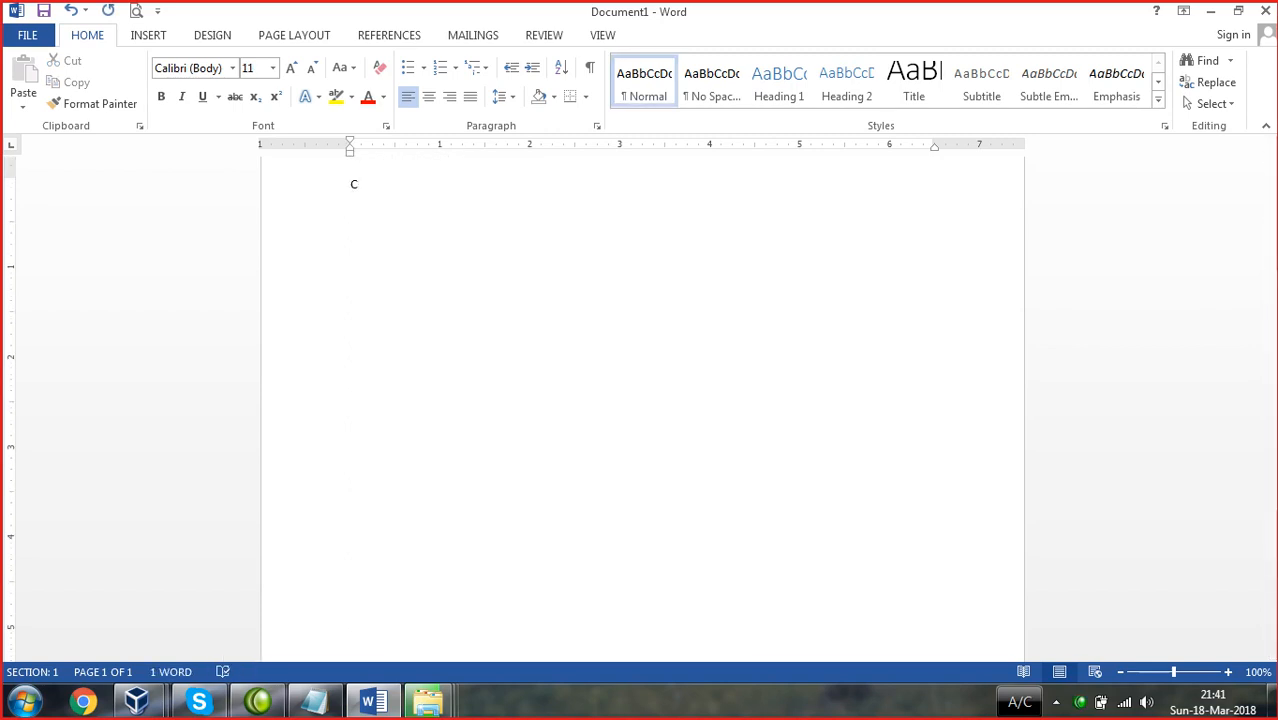
{"action": "key", "text": "BackSpace"}
{"action": "key", "text": "ctrl+]"}
{"action": "key", "text": "ctrl+]"}
{"action": "key", "text": "ctrl+]"}
{"action": "key", "text": "ctrl+]"}
{"action": "type", "text": "compre"}
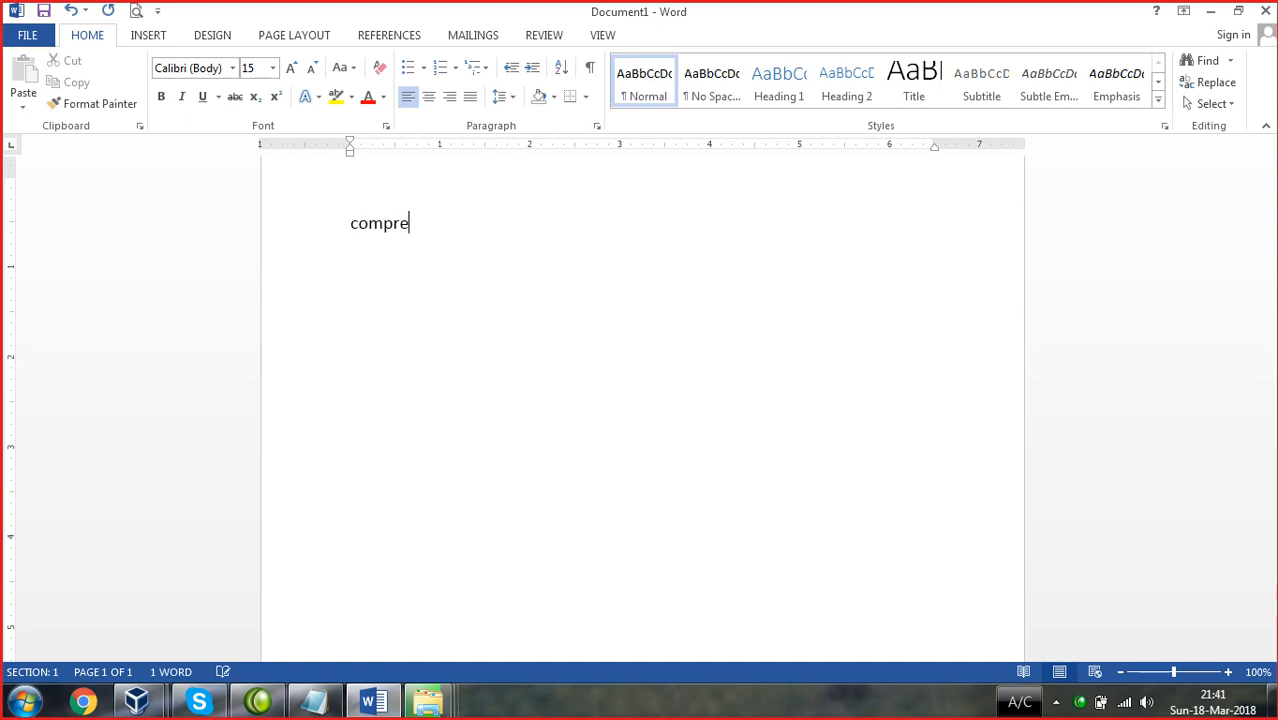
{"action": "type", "text": "ssion :-"}
{"action": "left_click", "coordinate": [1209, 11]}
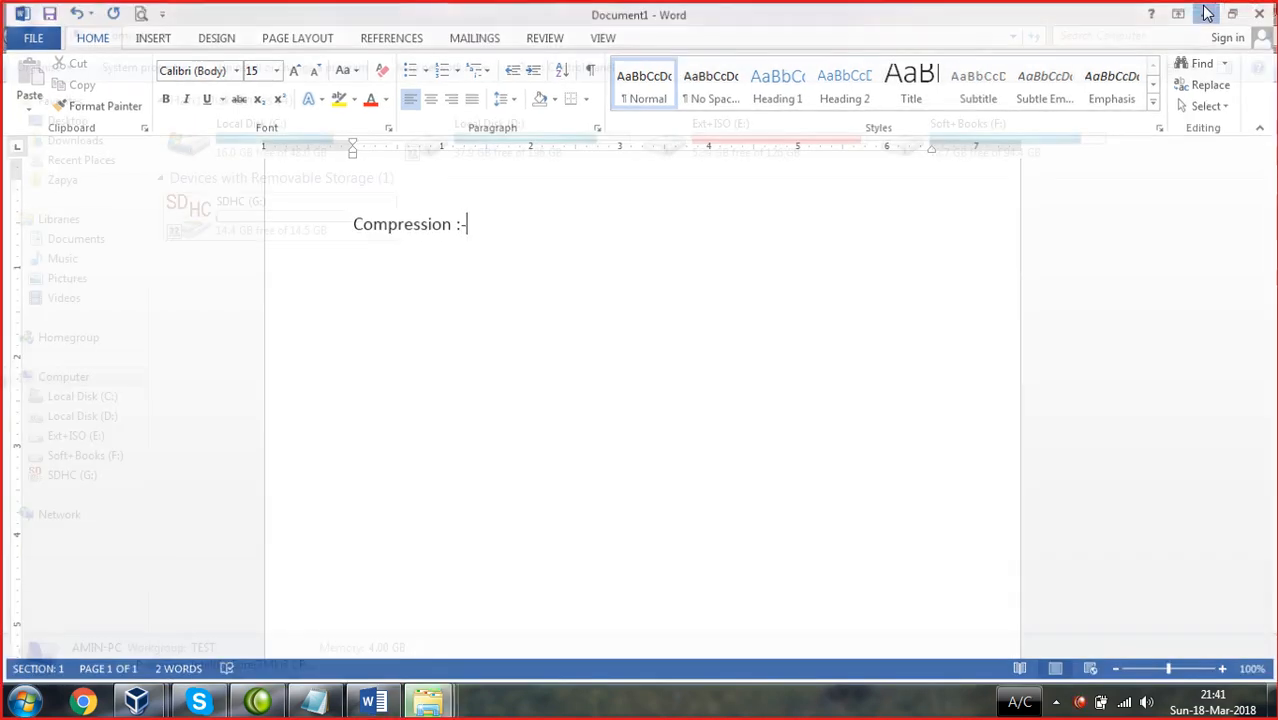
- Open Local Disk (D:), examine the MCSE Official folder's size and size on disk in its properties, and close the dialog
{"action": "left_click", "coordinate": [525, 135]}
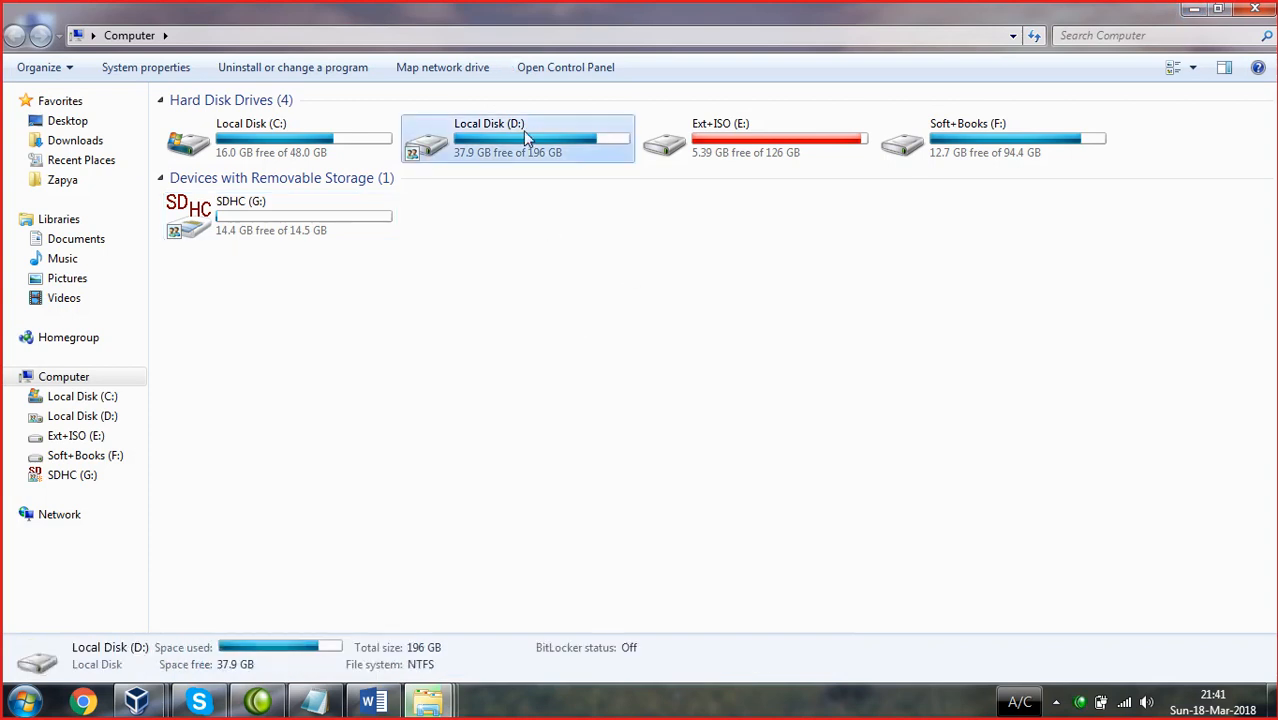
{"action": "double_click", "coordinate": [523, 130]}
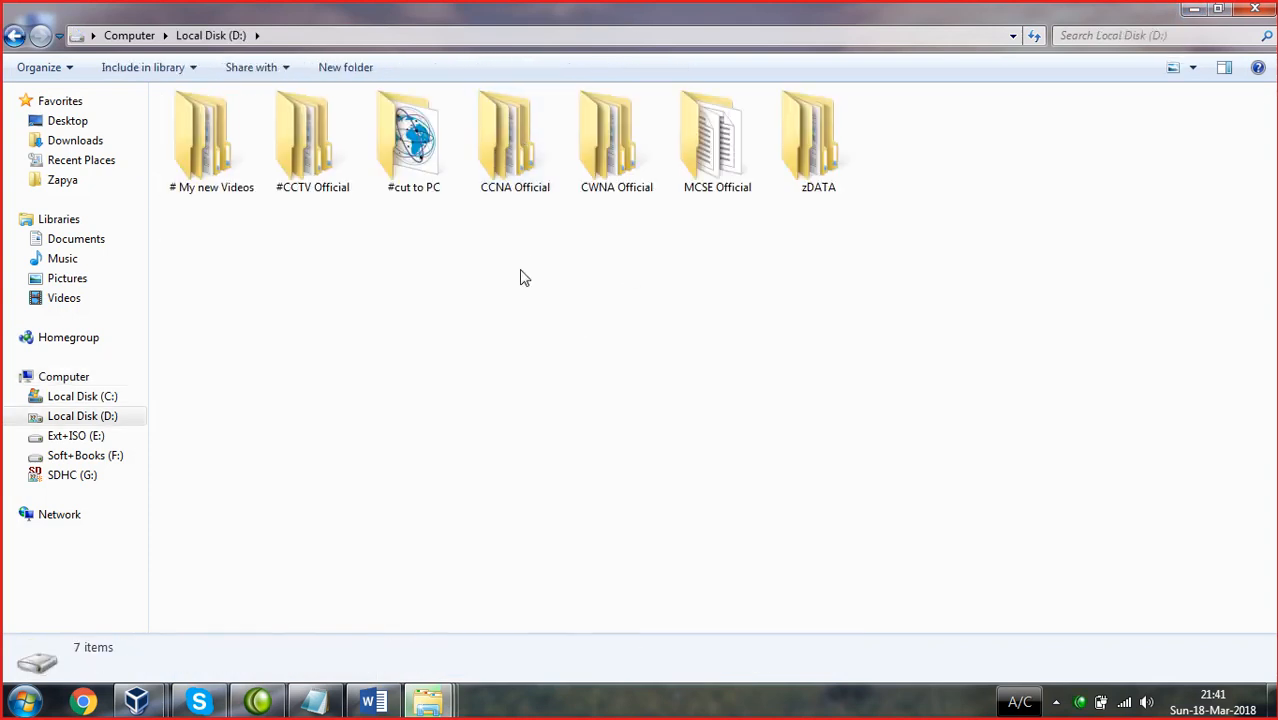
{"action": "right_click", "coordinate": [716, 172]}
{"action": "left_click", "coordinate": [783, 643]}
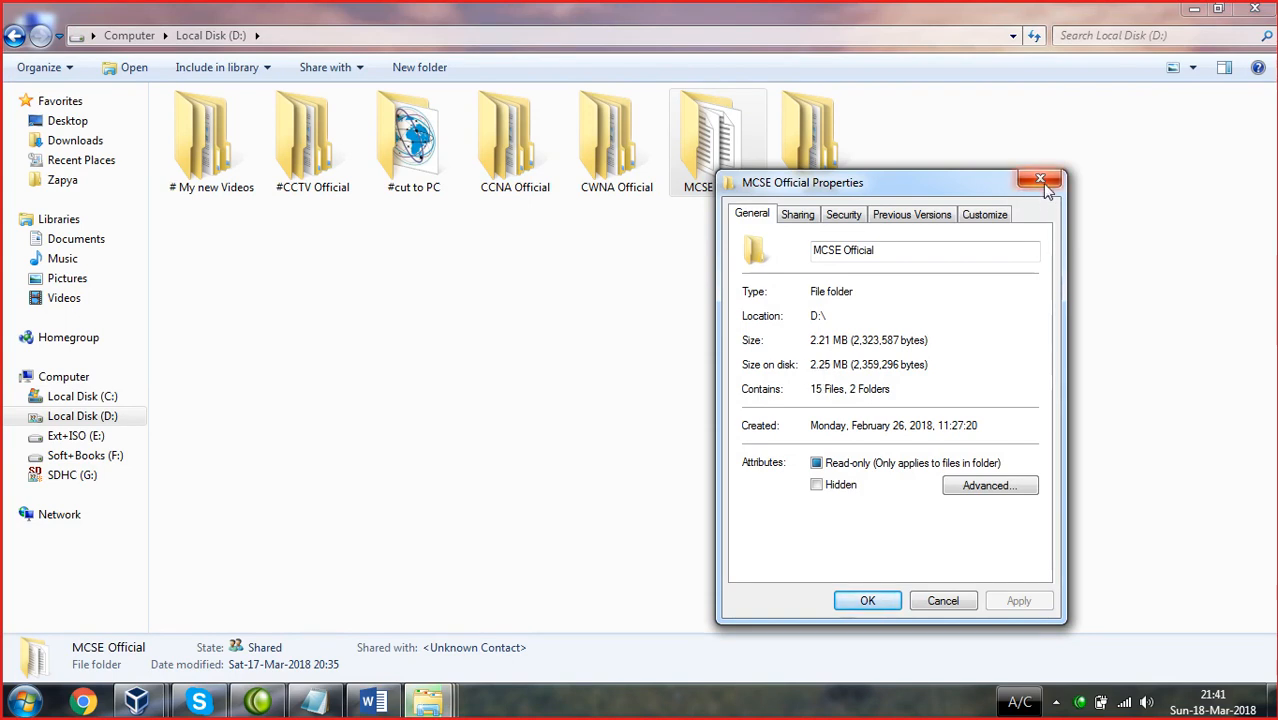
{"action": "left_click", "coordinate": [1040, 180]}
{"action": "left_click", "coordinate": [725, 383]}
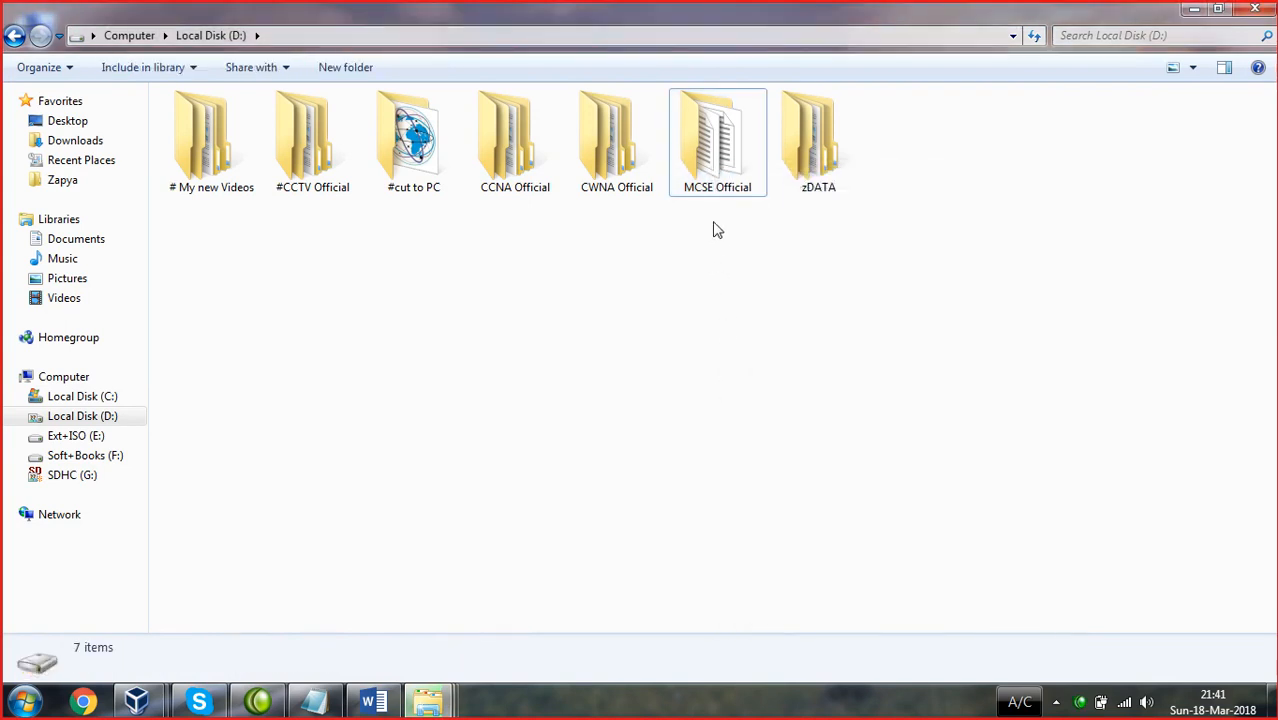
{"action": "left_click", "coordinate": [694, 158]}
{"action": "right_click", "coordinate": [694, 158]}
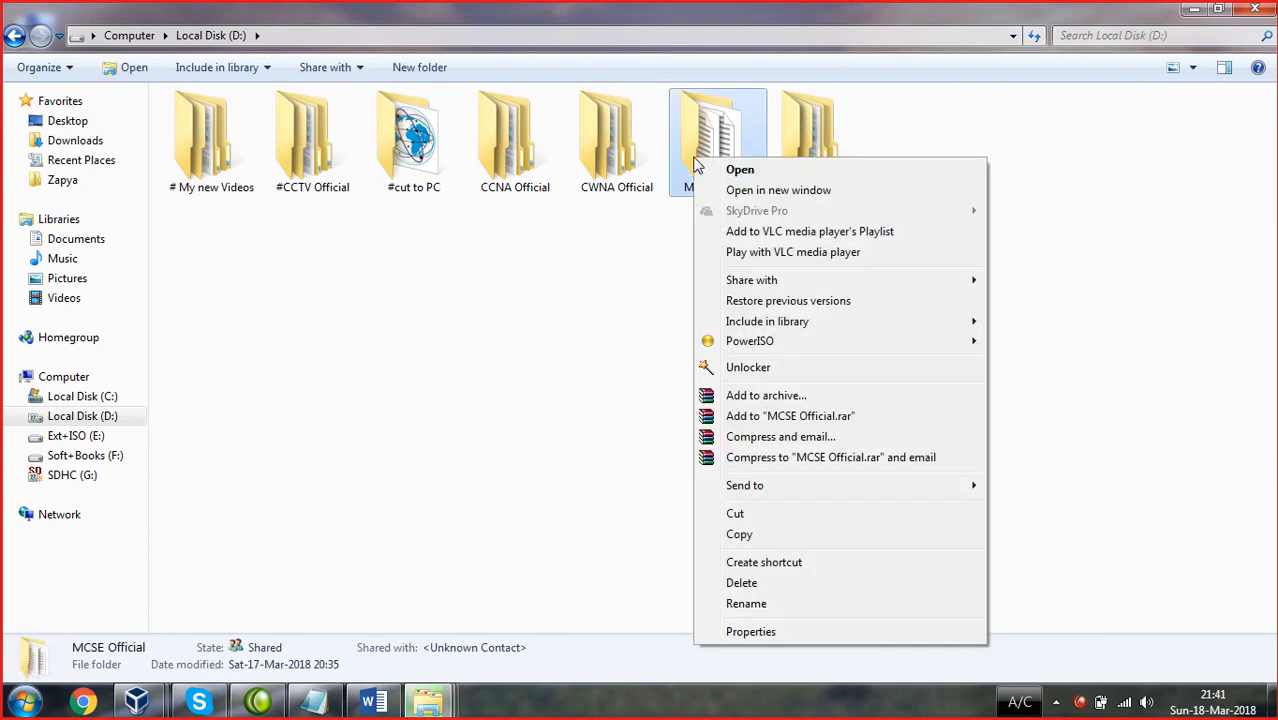
{"action": "left_click", "coordinate": [734, 634]}
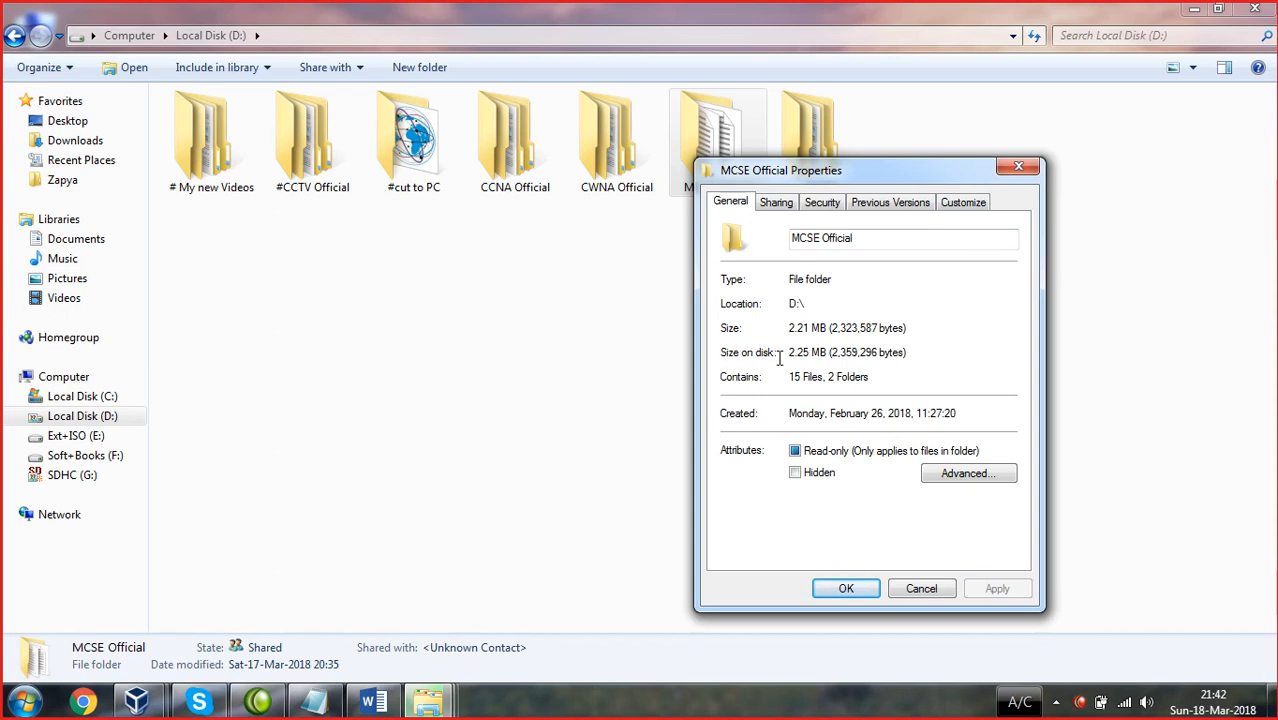
{"action": "left_click", "coordinate": [1022, 170]}
{"action": "left_click", "coordinate": [765, 311]}
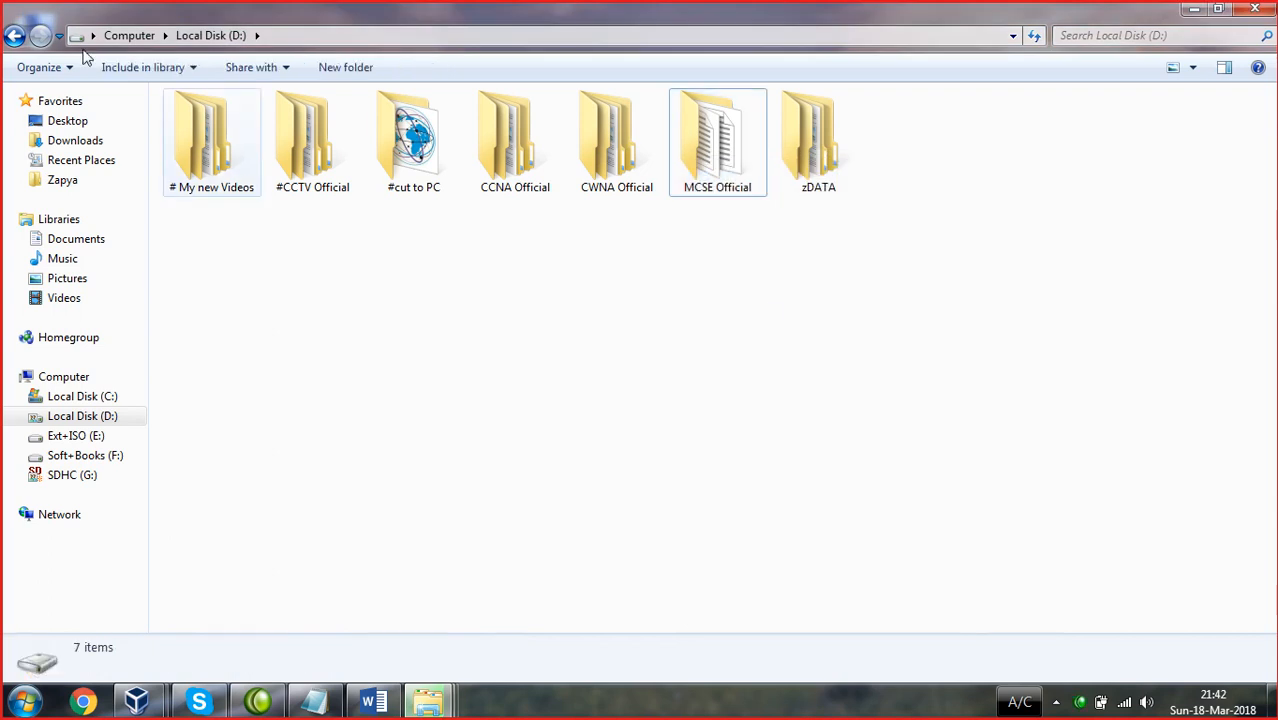
- Return to Computer, view the disk-space compression option in the Local Disk (D:) properties, and close the dialog without applying changes
{"action": "left_click", "coordinate": [20, 37]}
{"action": "right_click", "coordinate": [565, 148]}
{"action": "left_click", "coordinate": [618, 532]}
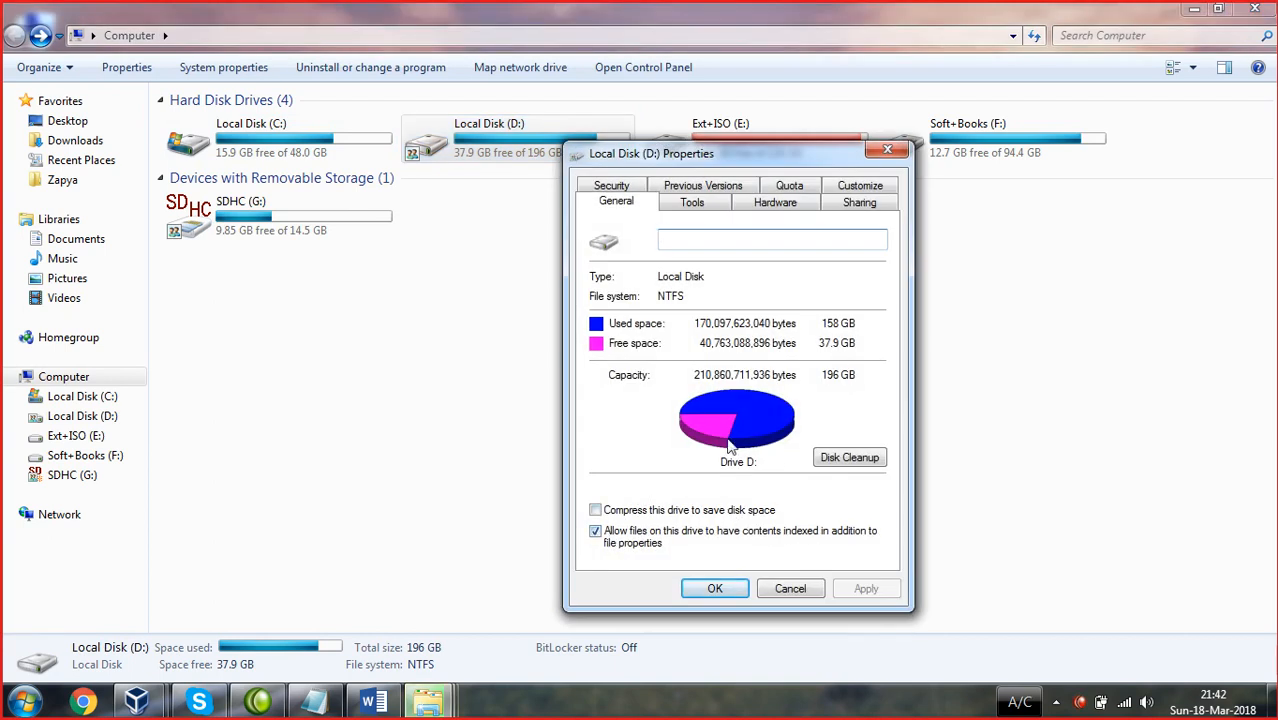
{"action": "left_click", "coordinate": [616, 514]}
{"action": "left_click", "coordinate": [620, 516]}
{"action": "left_click", "coordinate": [887, 149]}
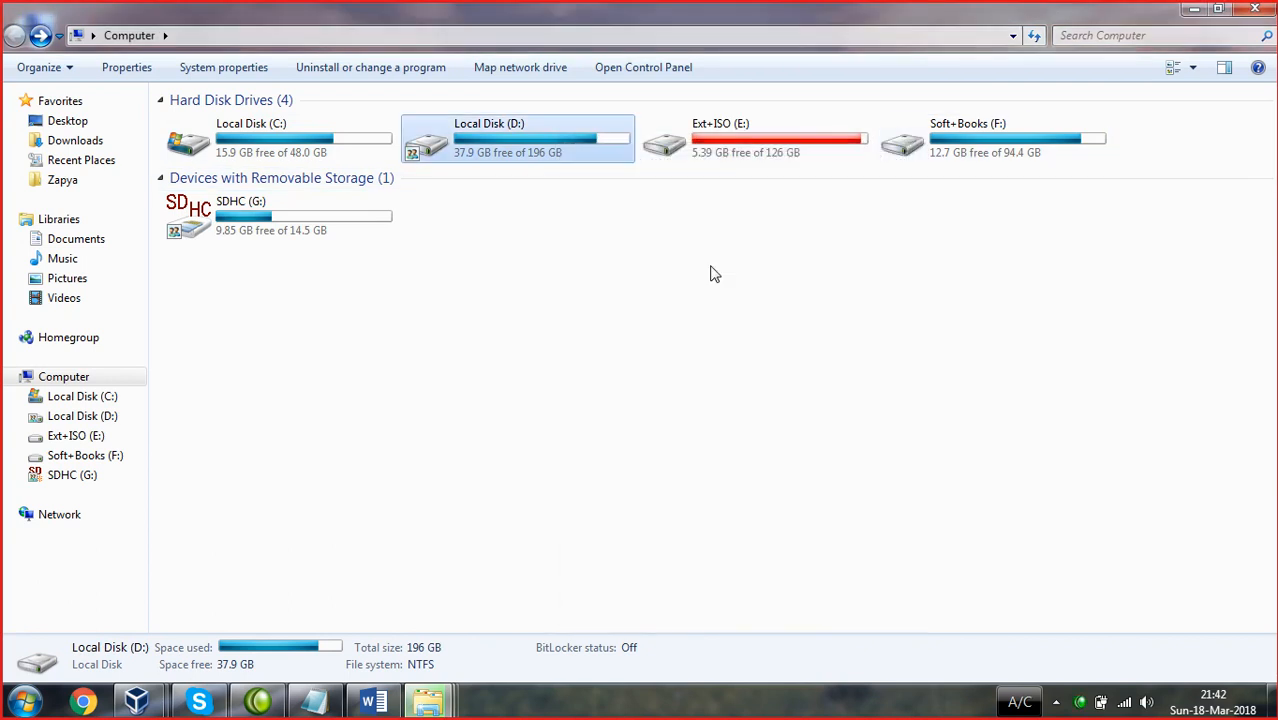
- Compress the MCSE Official folder on Local Disk (D:) to save disk space, applying the change to its subfolders and files
{"action": "double_click", "coordinate": [539, 139]}
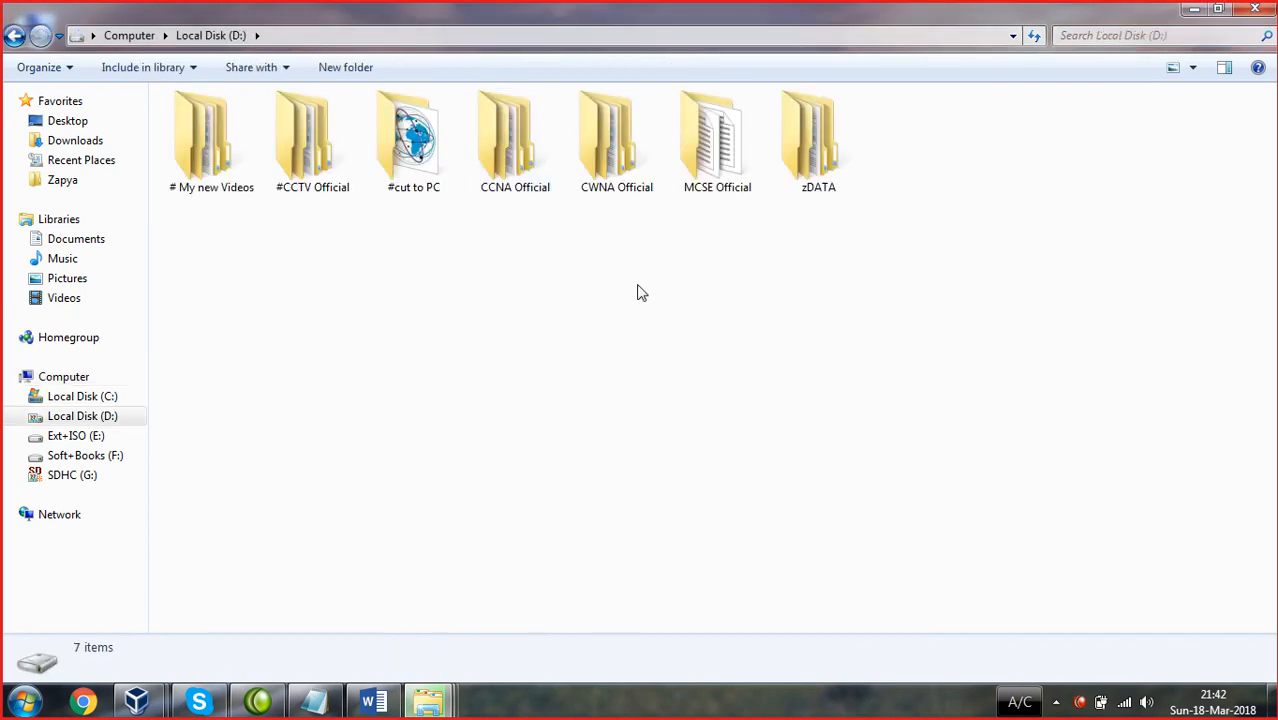
{"action": "right_click", "coordinate": [717, 177]}
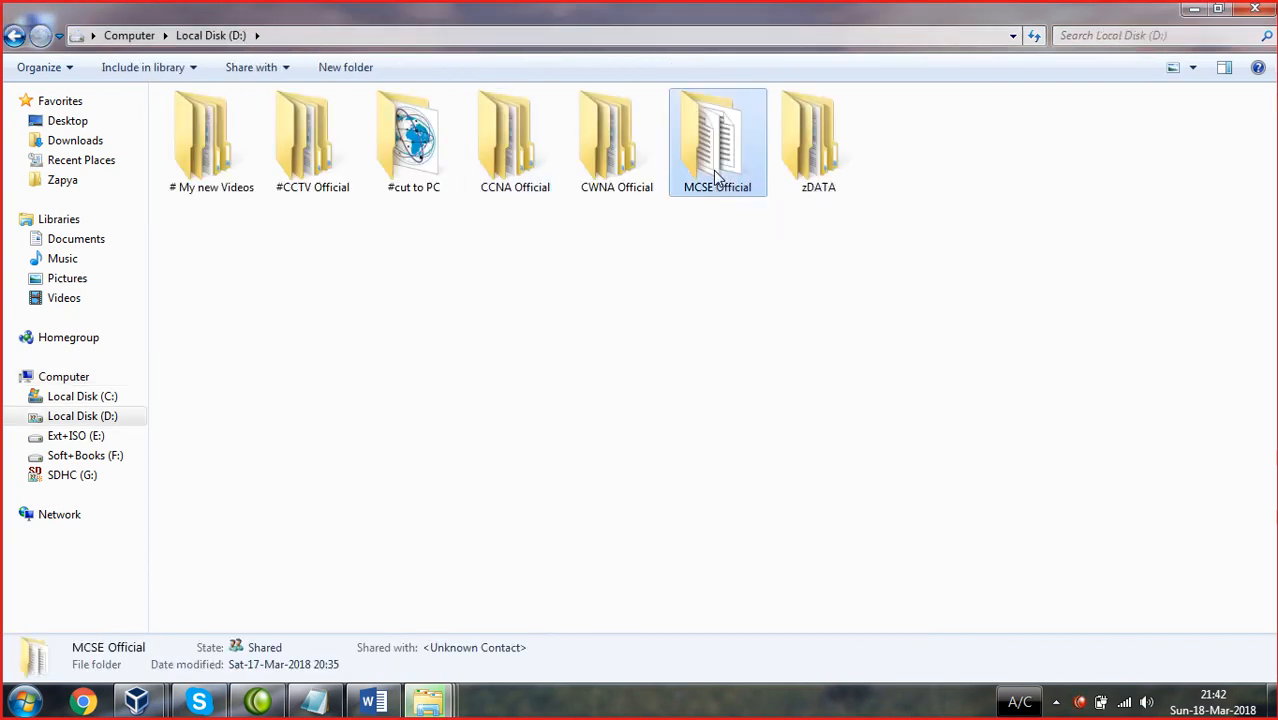
{"action": "left_click", "coordinate": [785, 645]}
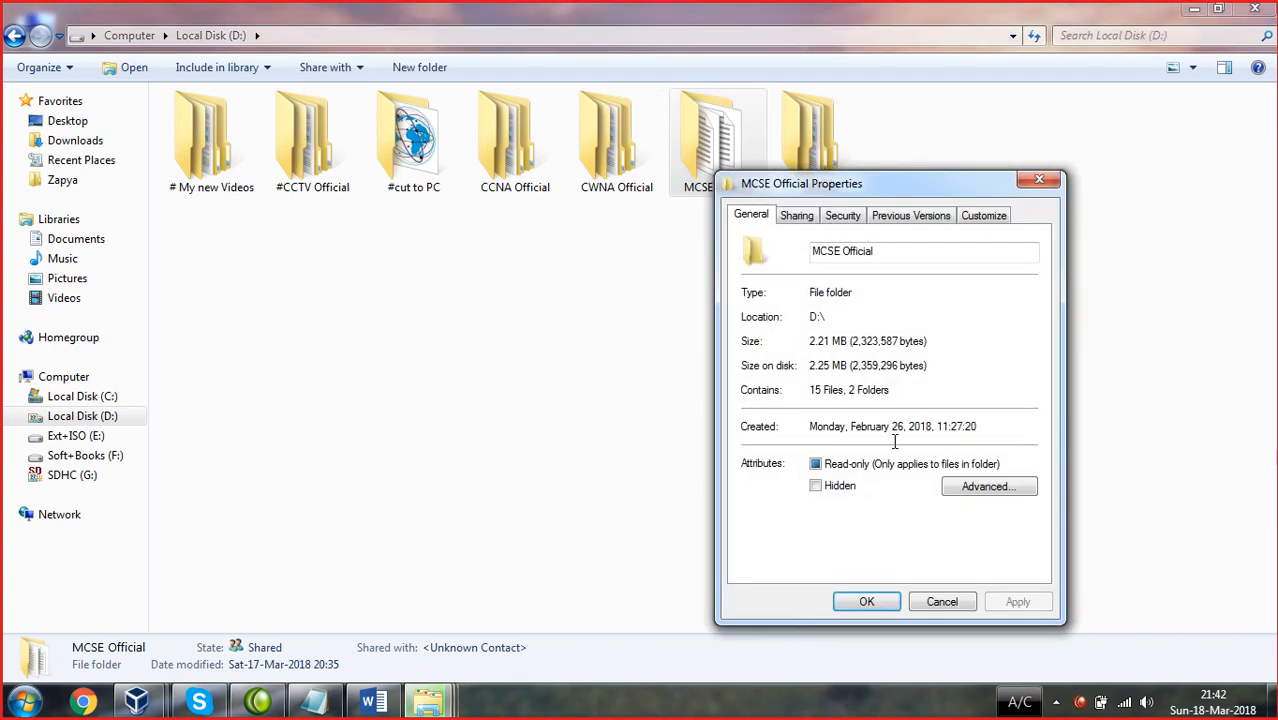
{"action": "left_click", "coordinate": [985, 488]}
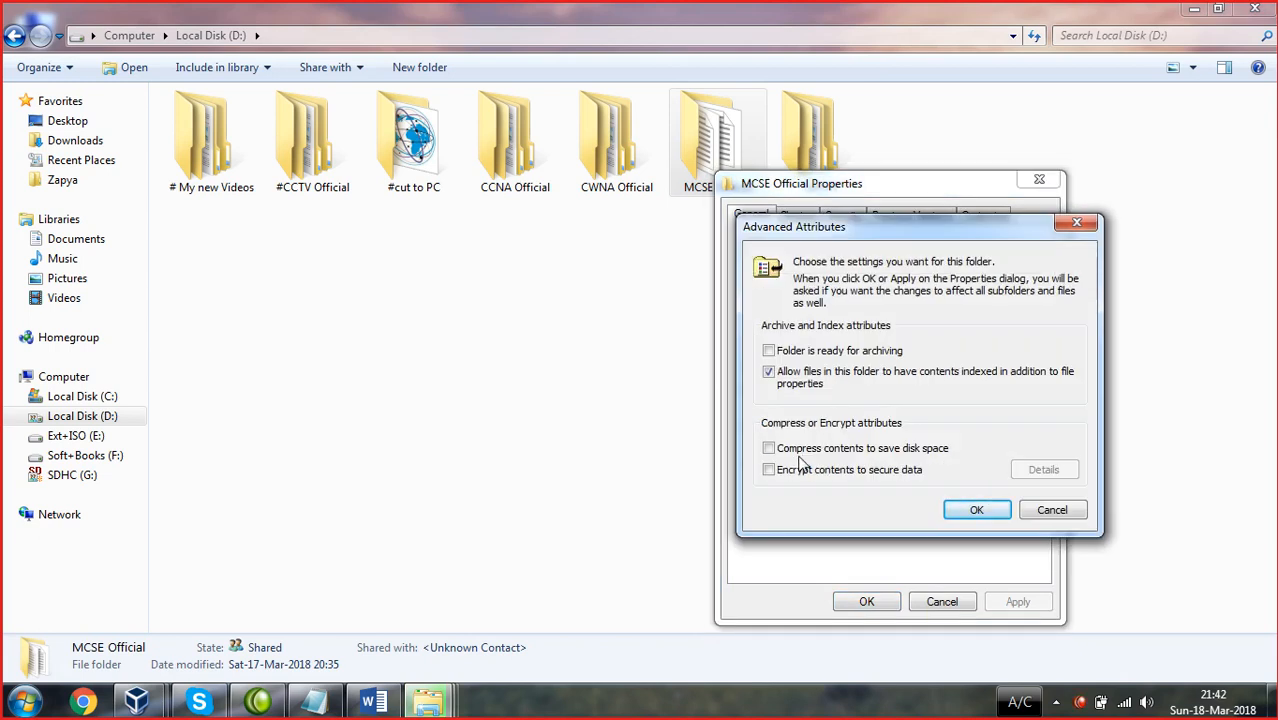
{"action": "left_click", "coordinate": [798, 452]}
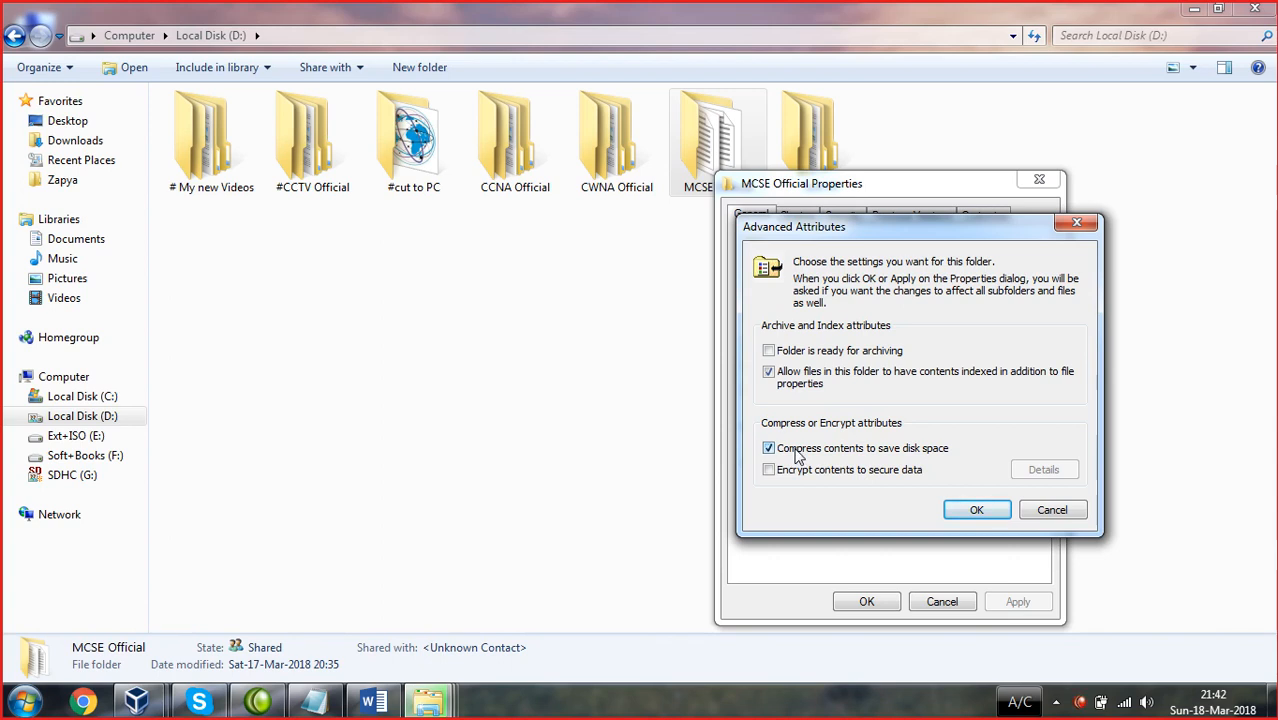
{"action": "left_click", "coordinate": [978, 512]}
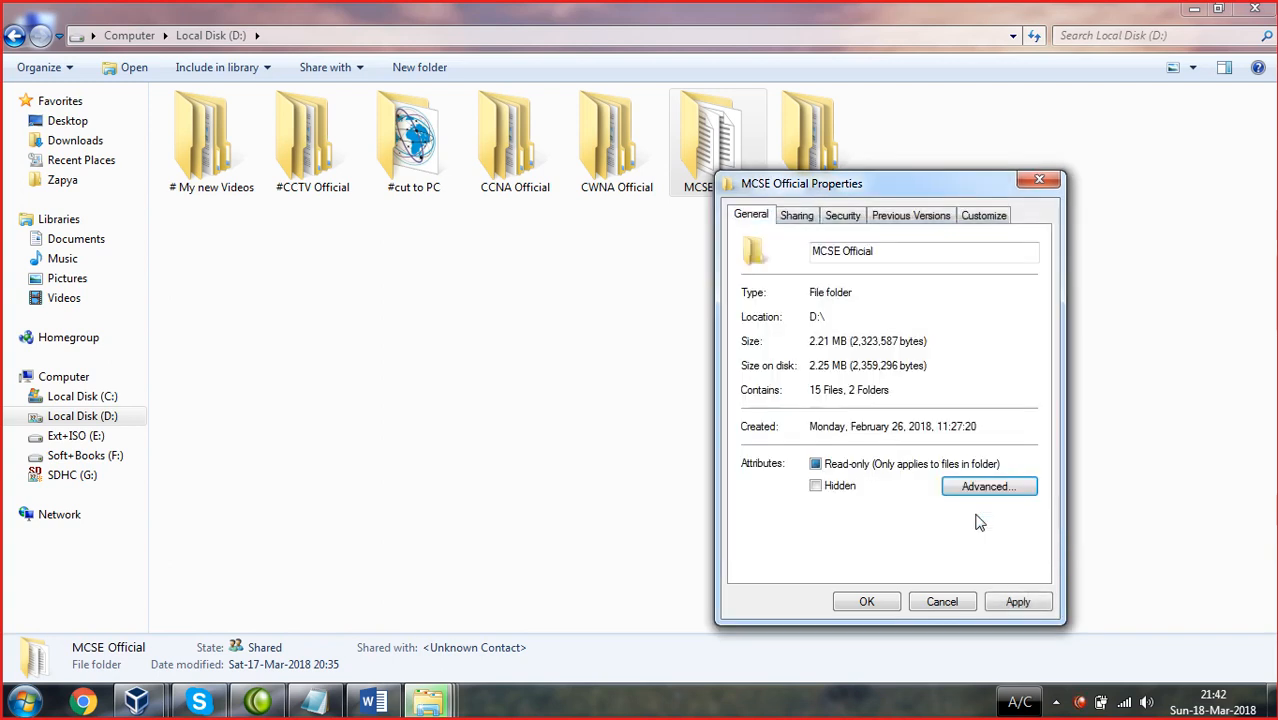
{"action": "left_click", "coordinate": [1017, 602]}
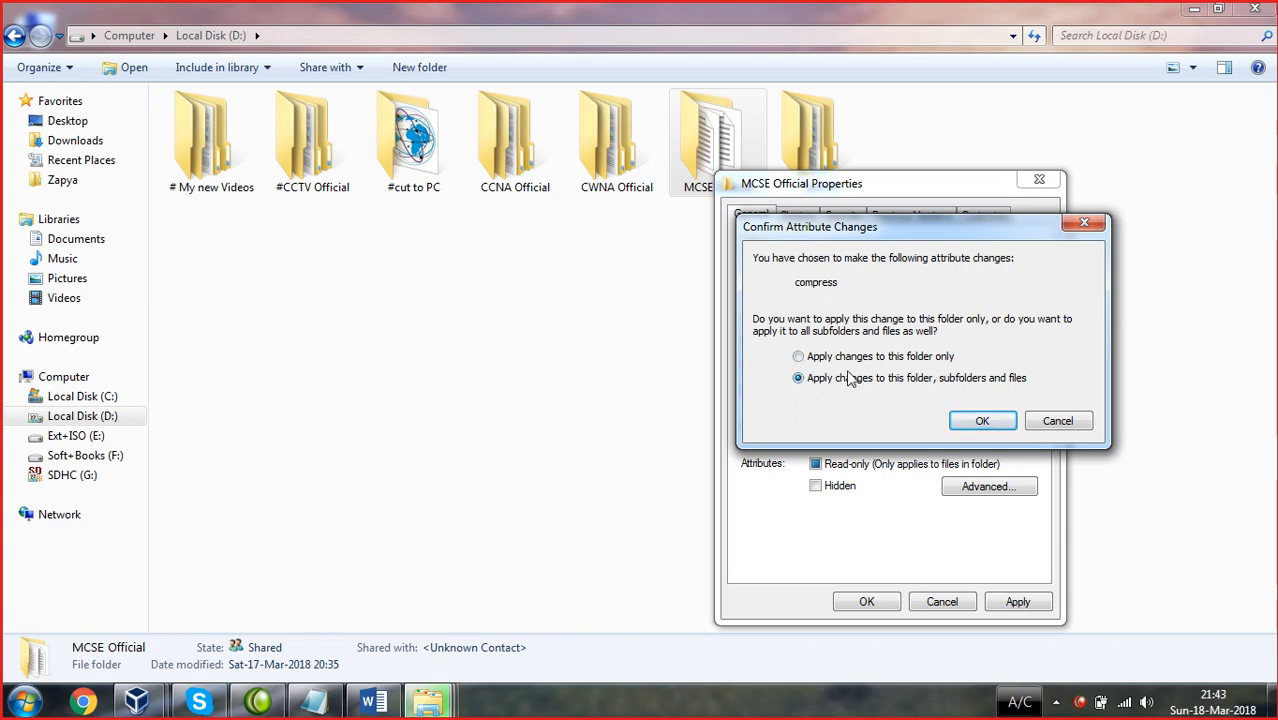
{"action": "left_click", "coordinate": [973, 426]}
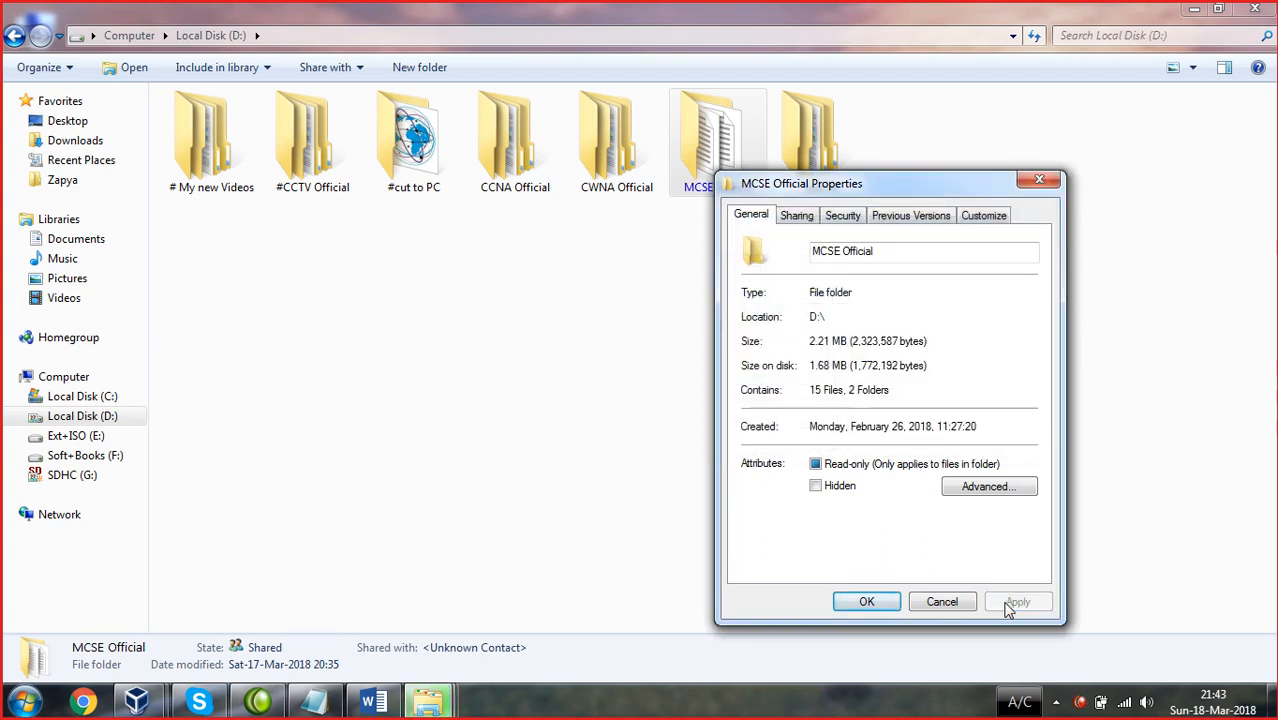
{"action": "left_click", "coordinate": [884, 609]}
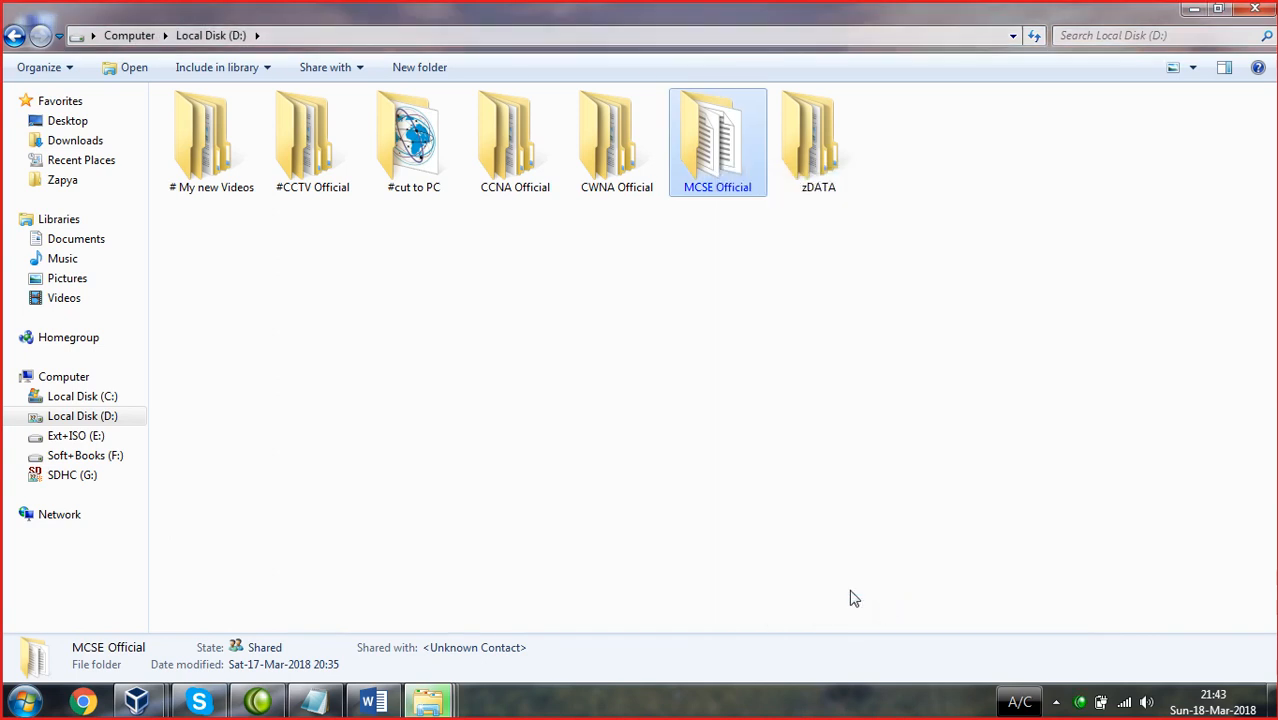
{"action": "left_click", "coordinate": [758, 508]}
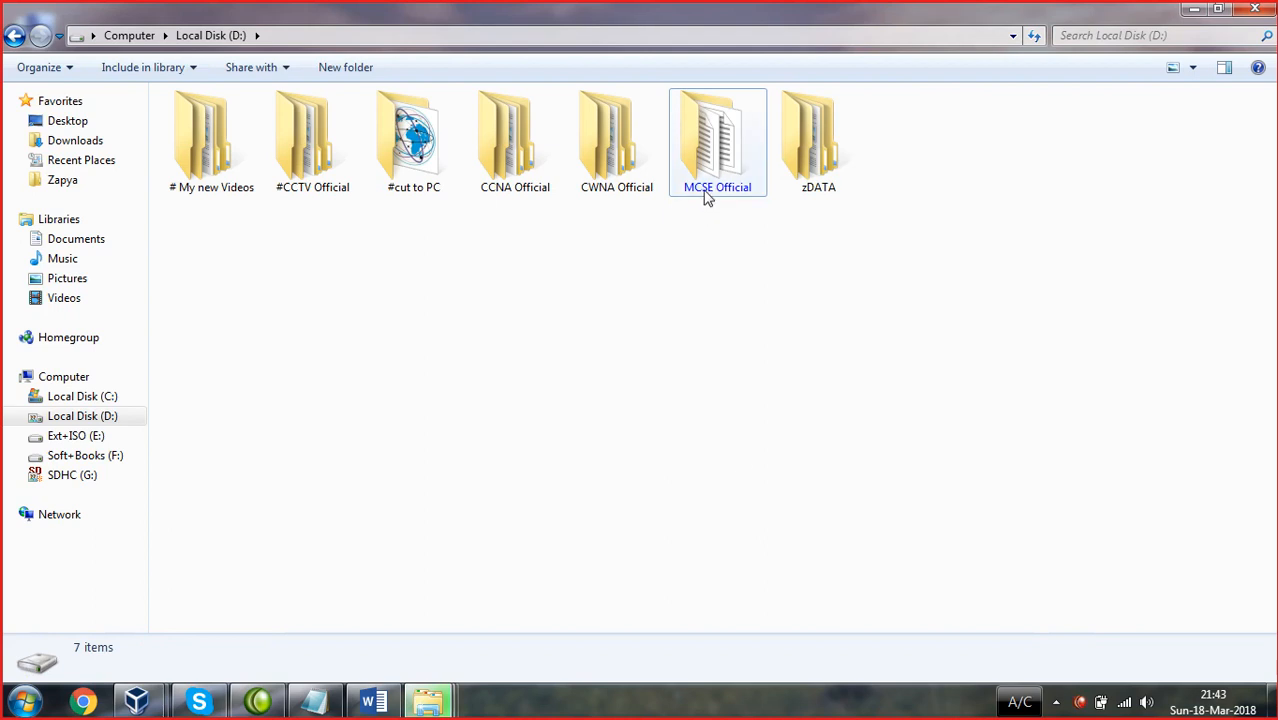
- Check the compressed MCSE Official folder's size on disk in its properties and close the dialog
{"action": "mouse_move", "coordinate": [703, 200]}
{"action": "right_click", "coordinate": [698, 183]}
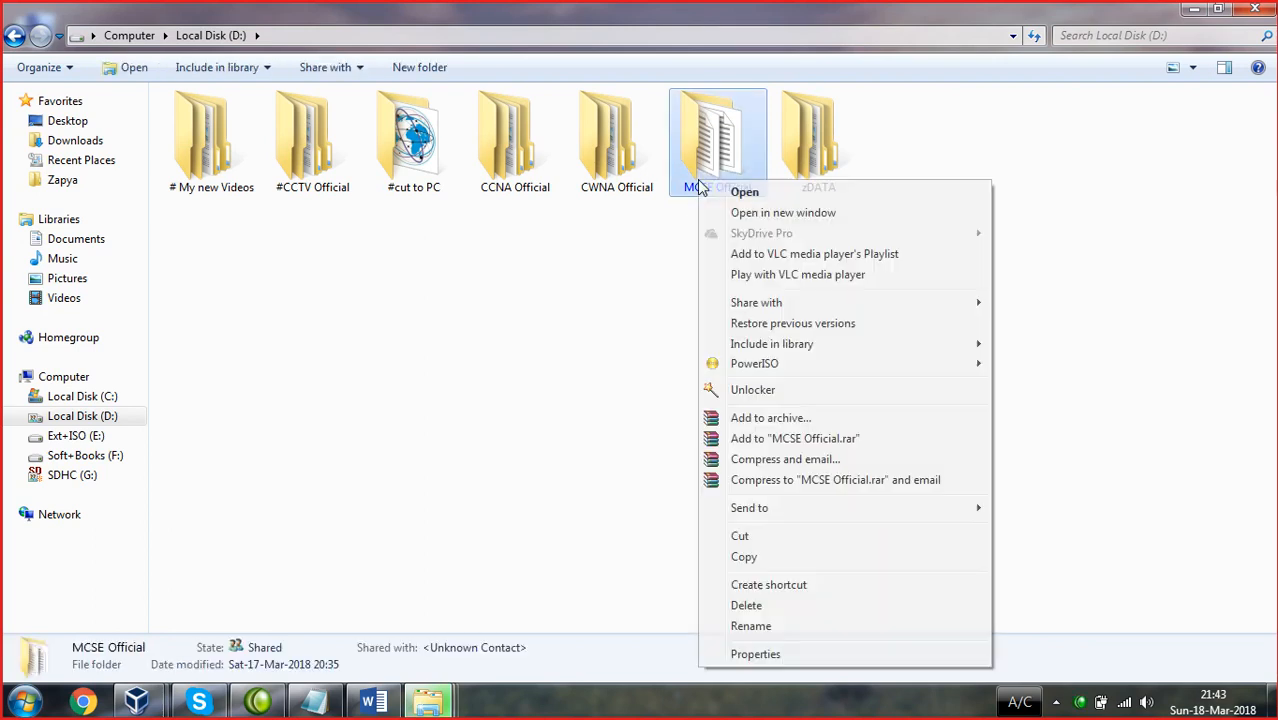
{"action": "left_click", "coordinate": [757, 655]}
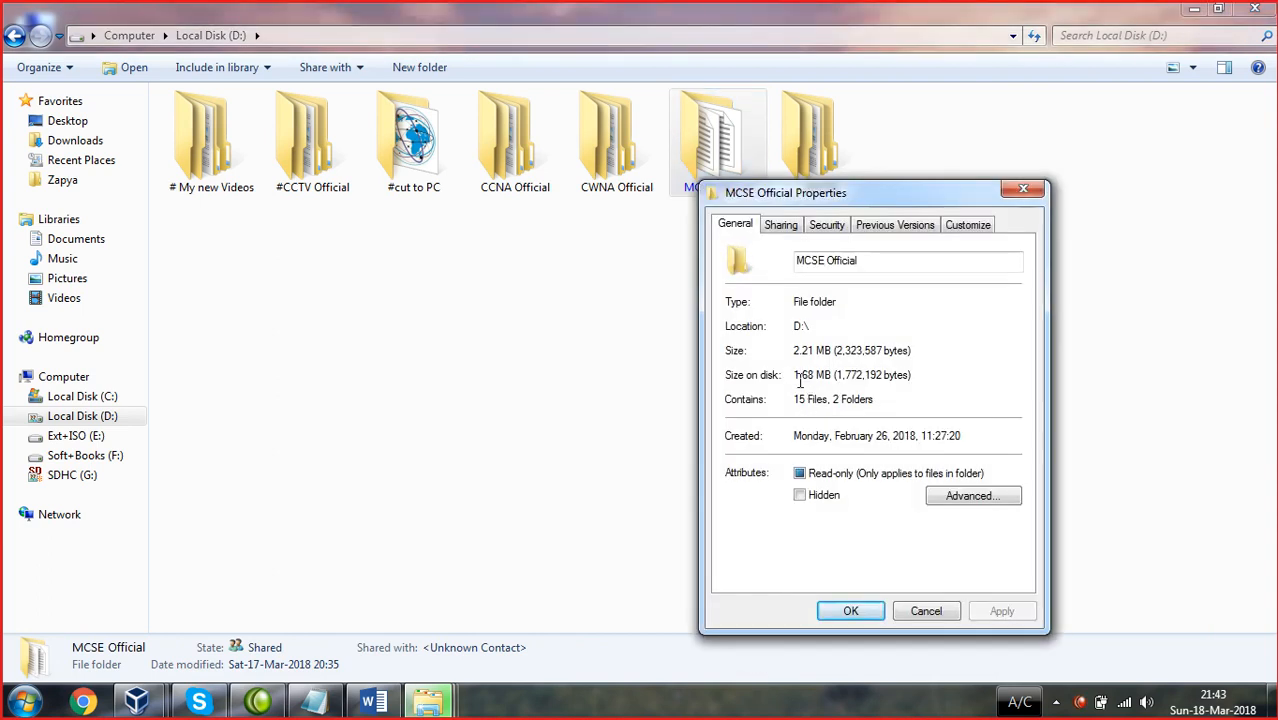
{"action": "left_click_drag", "start_coordinate": [798, 377], "coordinate": [819, 376]}
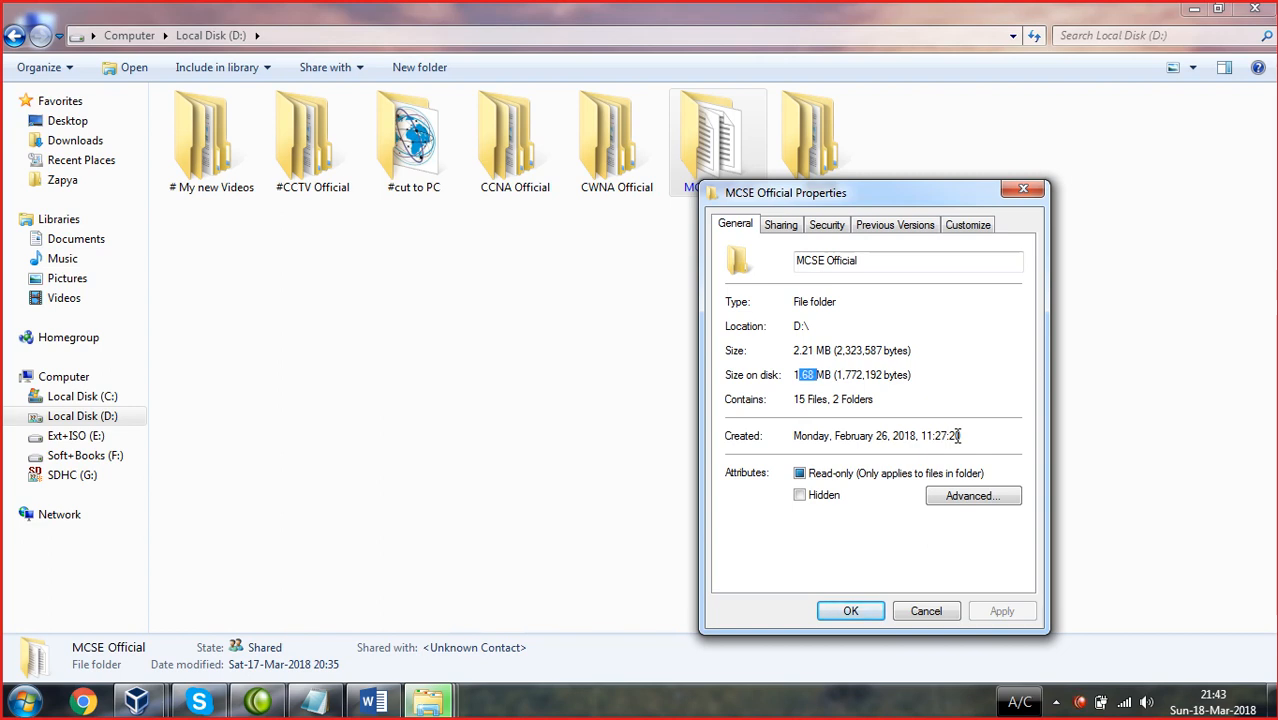
{"action": "left_click", "coordinate": [1023, 192]}
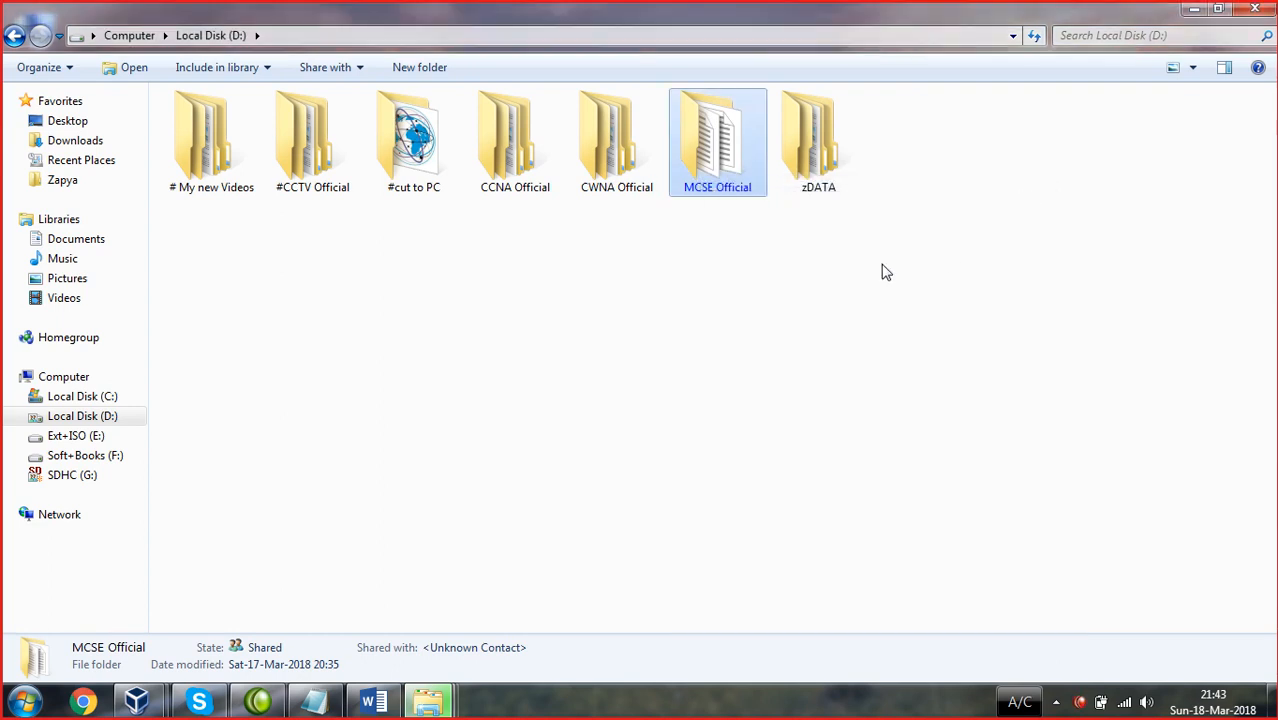
{"action": "left_click", "coordinate": [882, 270]}
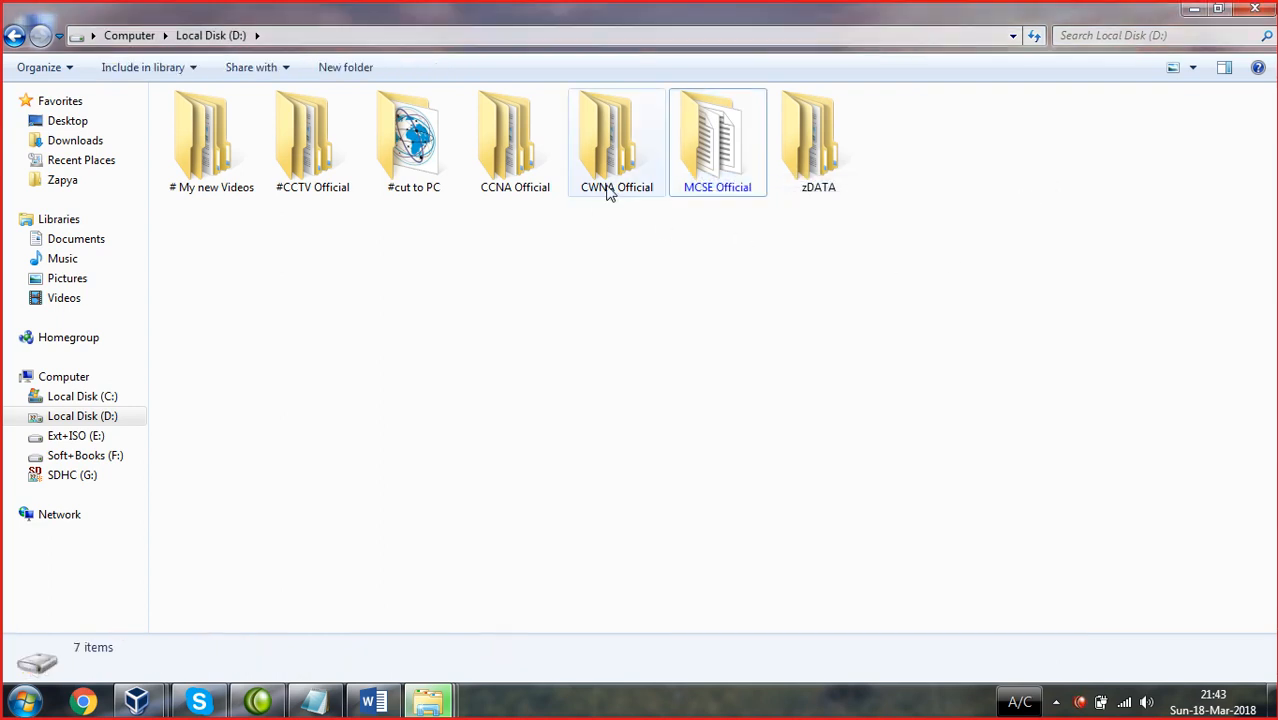
{"action": "mouse_move", "coordinate": [609, 193]}
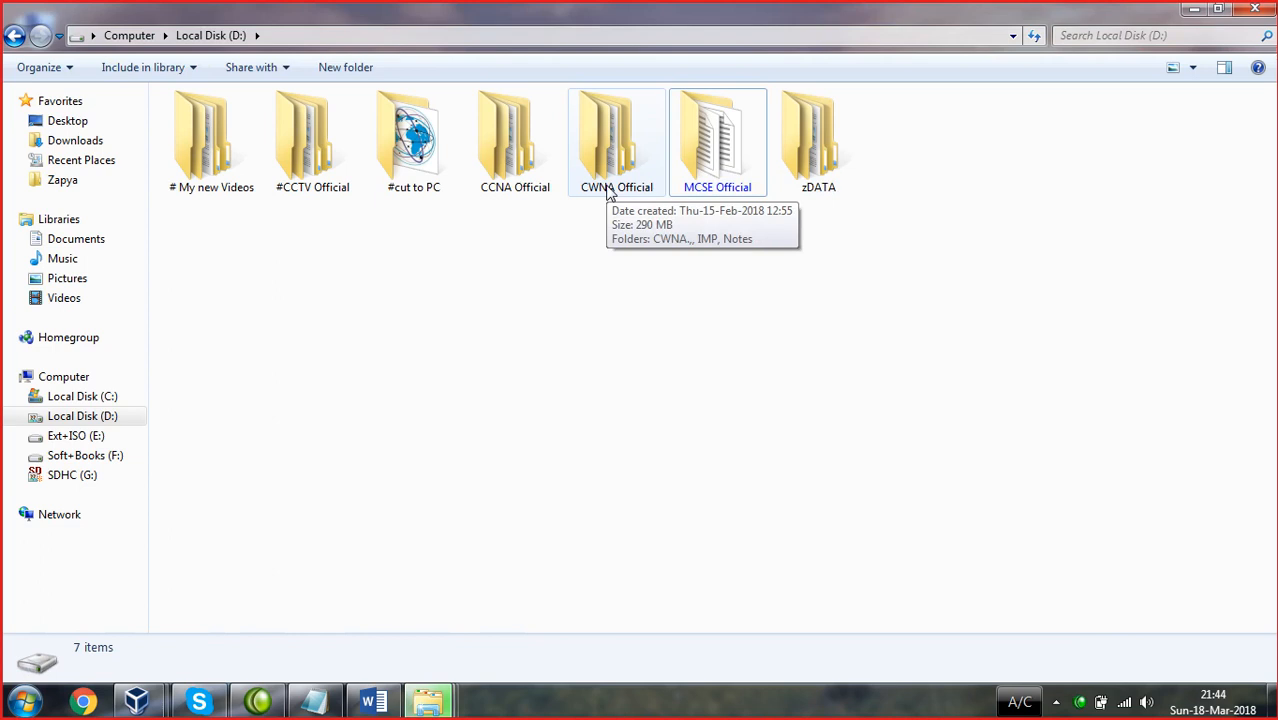
{"action": "right_click", "coordinate": [608, 188]}
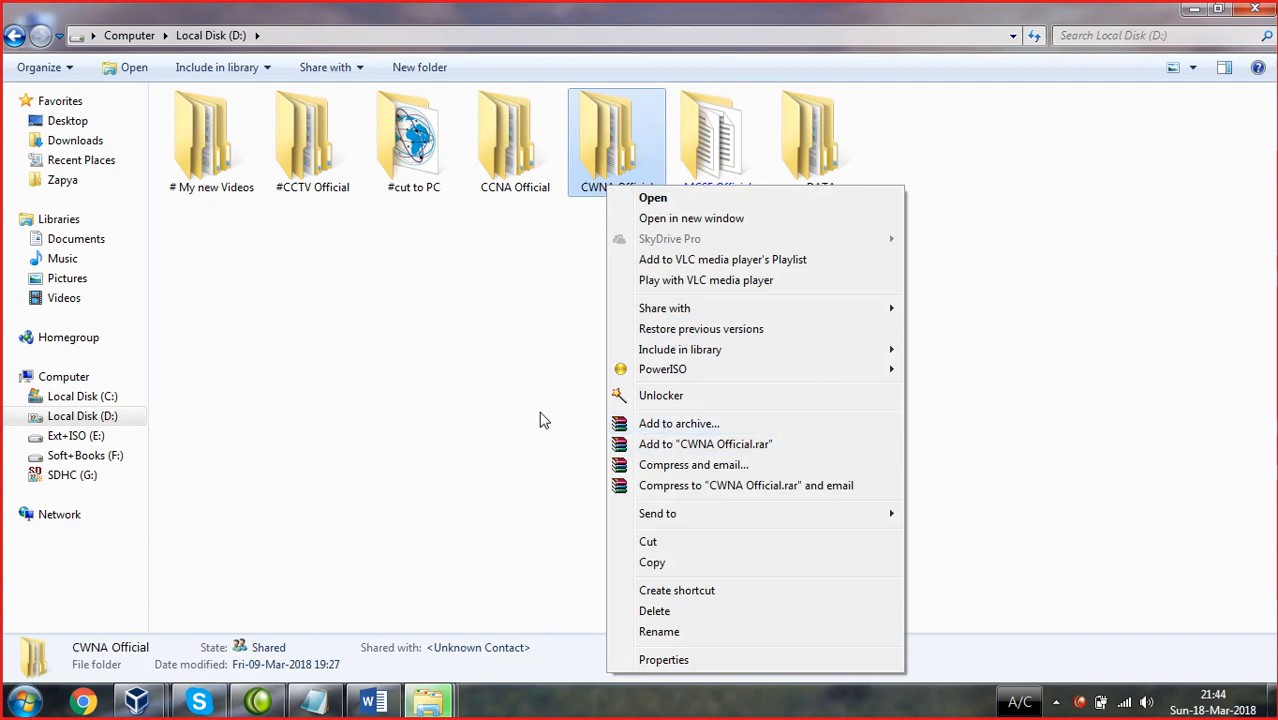
{"action": "left_click", "coordinate": [505, 441]}
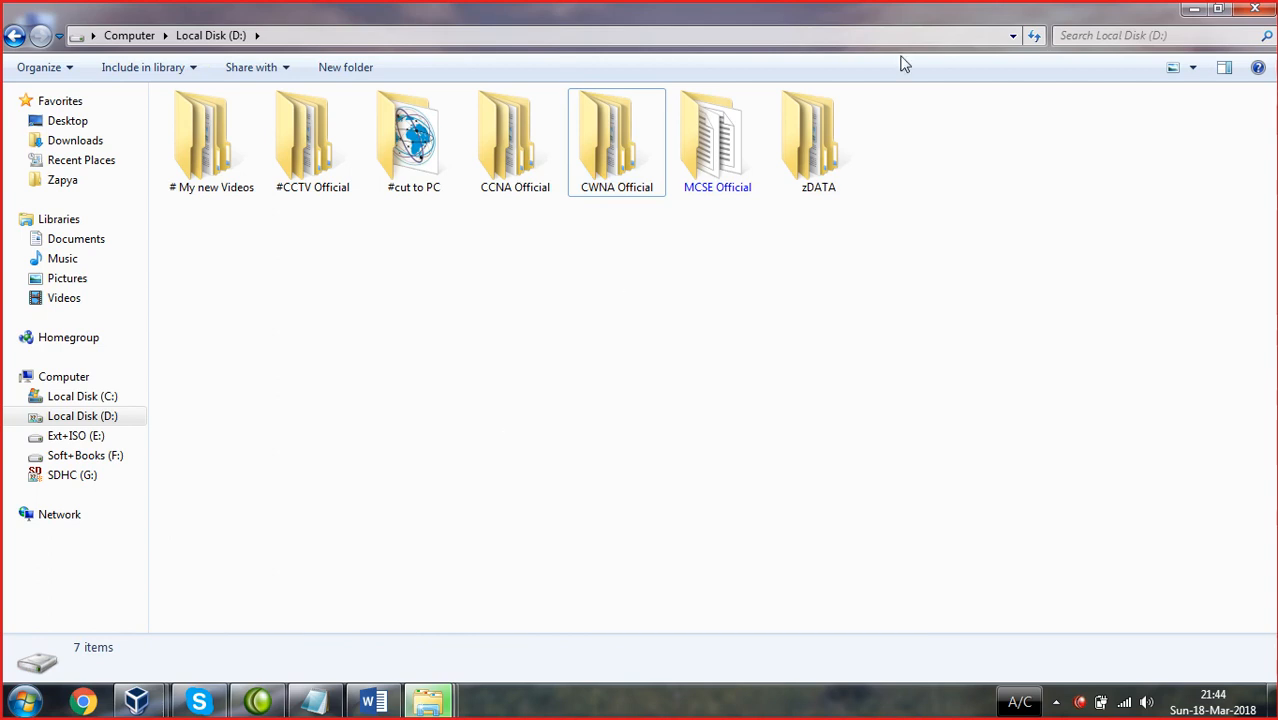
- Minimize the Local Disk (D:) window and open the computer's system properties from the desktop
{"action": "left_click", "coordinate": [1192, 12]}
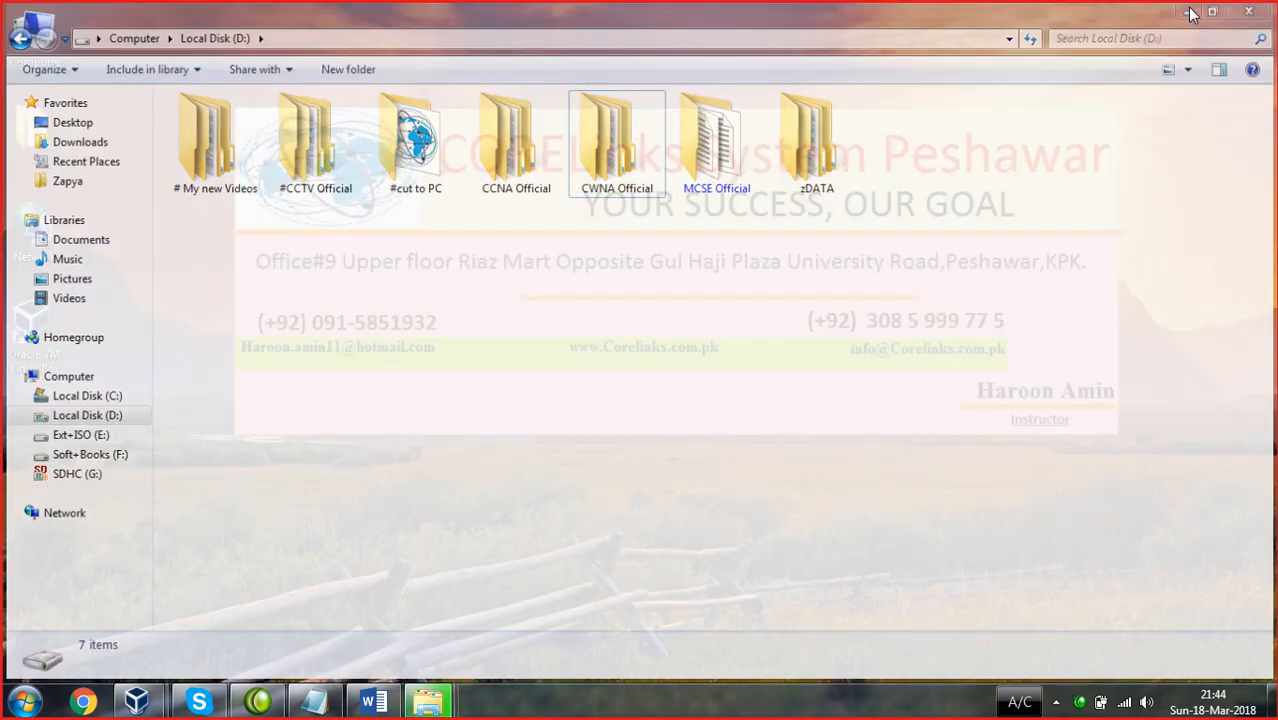
{"action": "right_click", "coordinate": [38, 59]}
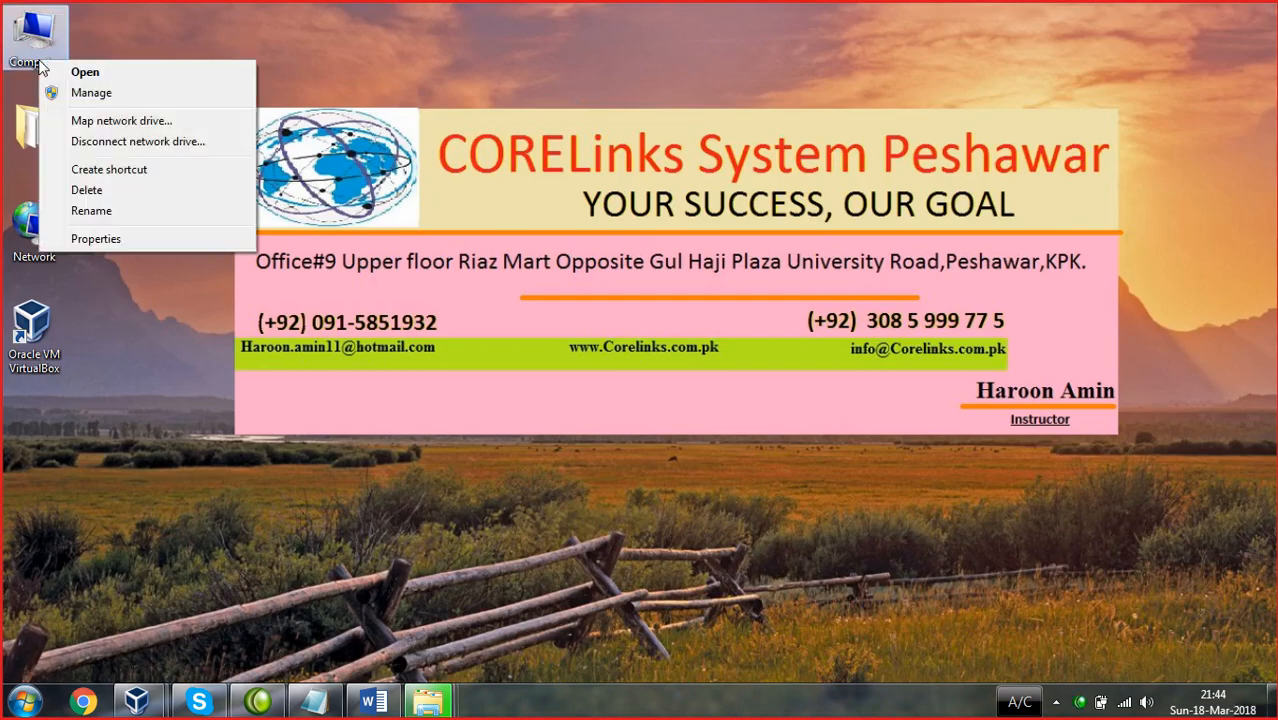
{"action": "left_click", "coordinate": [95, 239]}
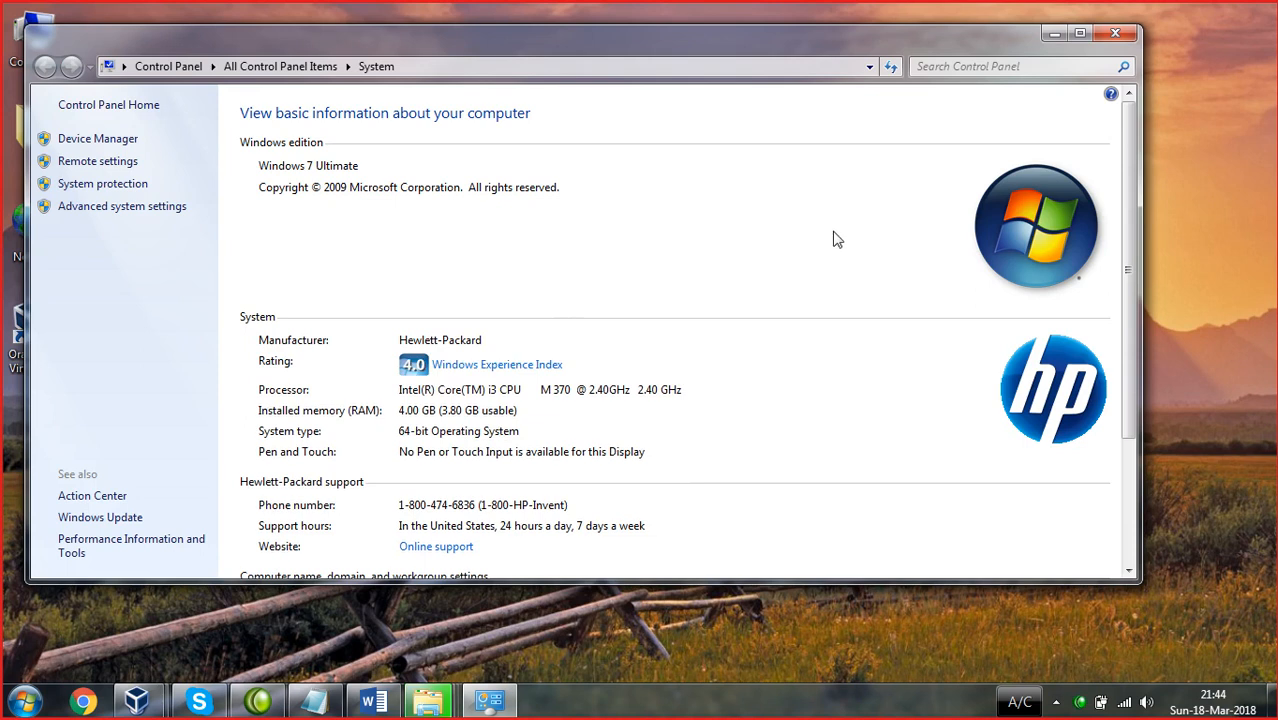
- Close the System information window and refresh the desktop
{"action": "left_click", "coordinate": [1113, 35]}
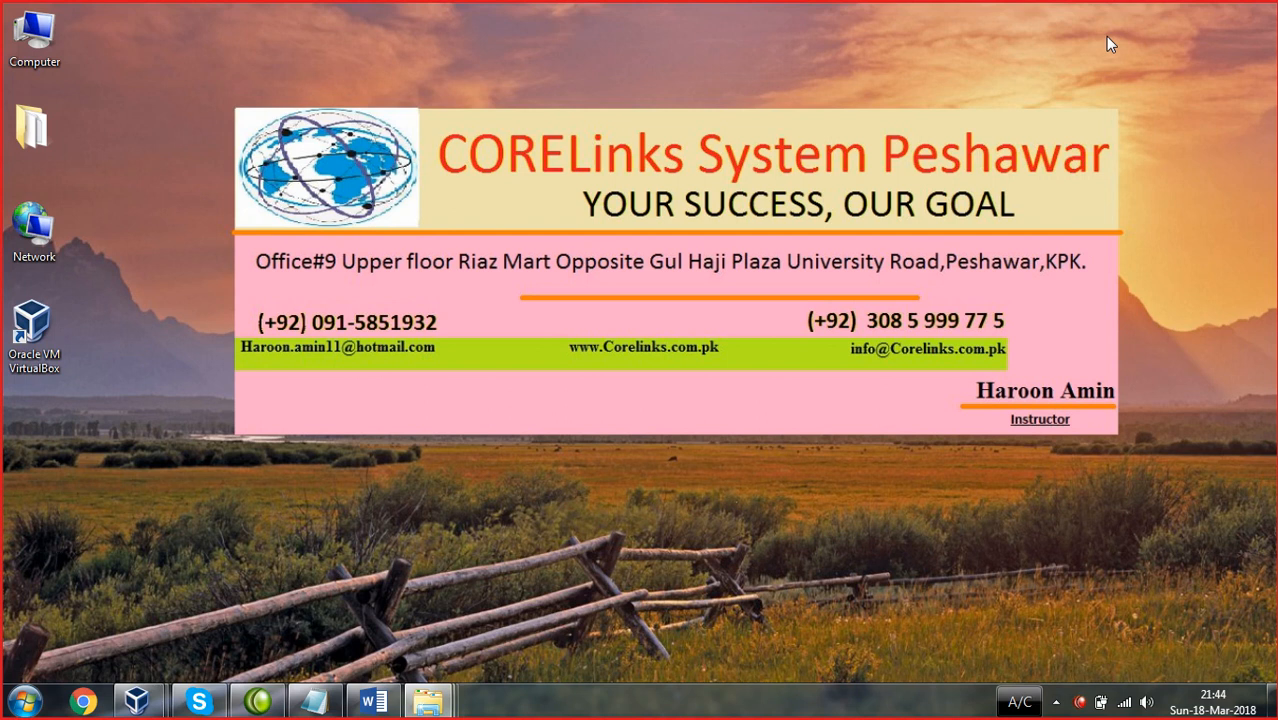
{"action": "right_click", "coordinate": [529, 242]}
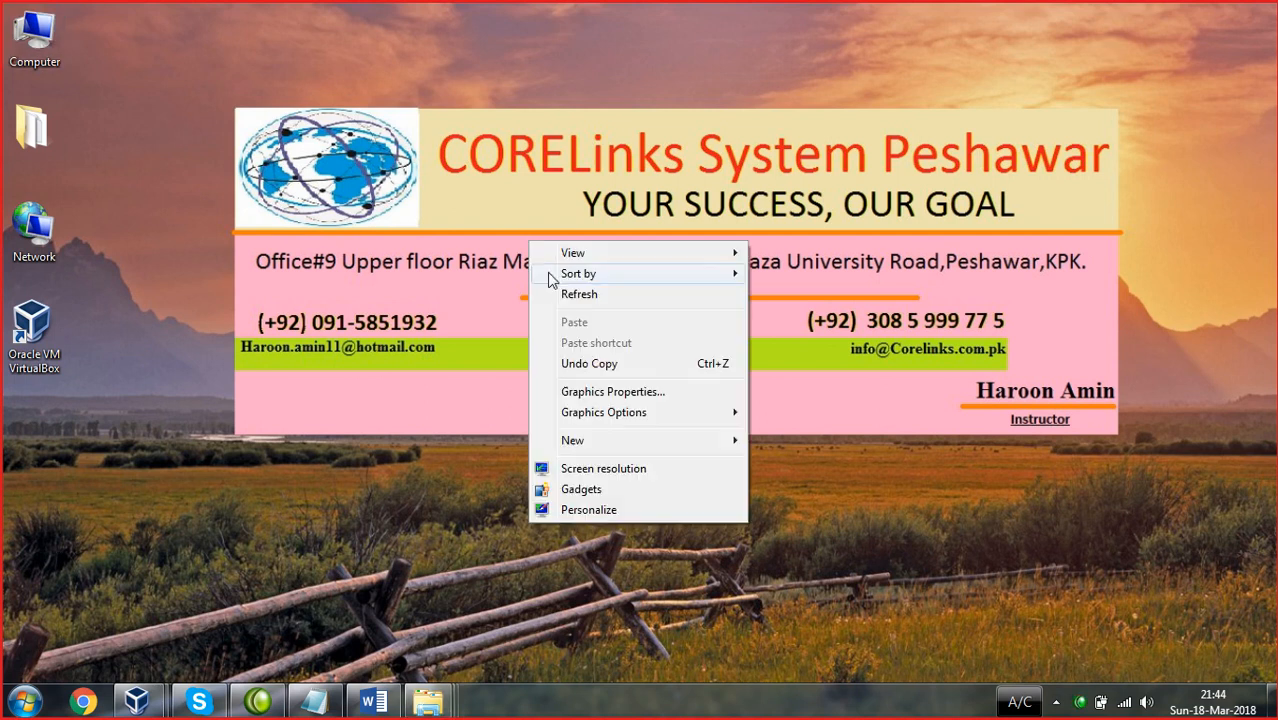
{"action": "left_click", "coordinate": [562, 295]}
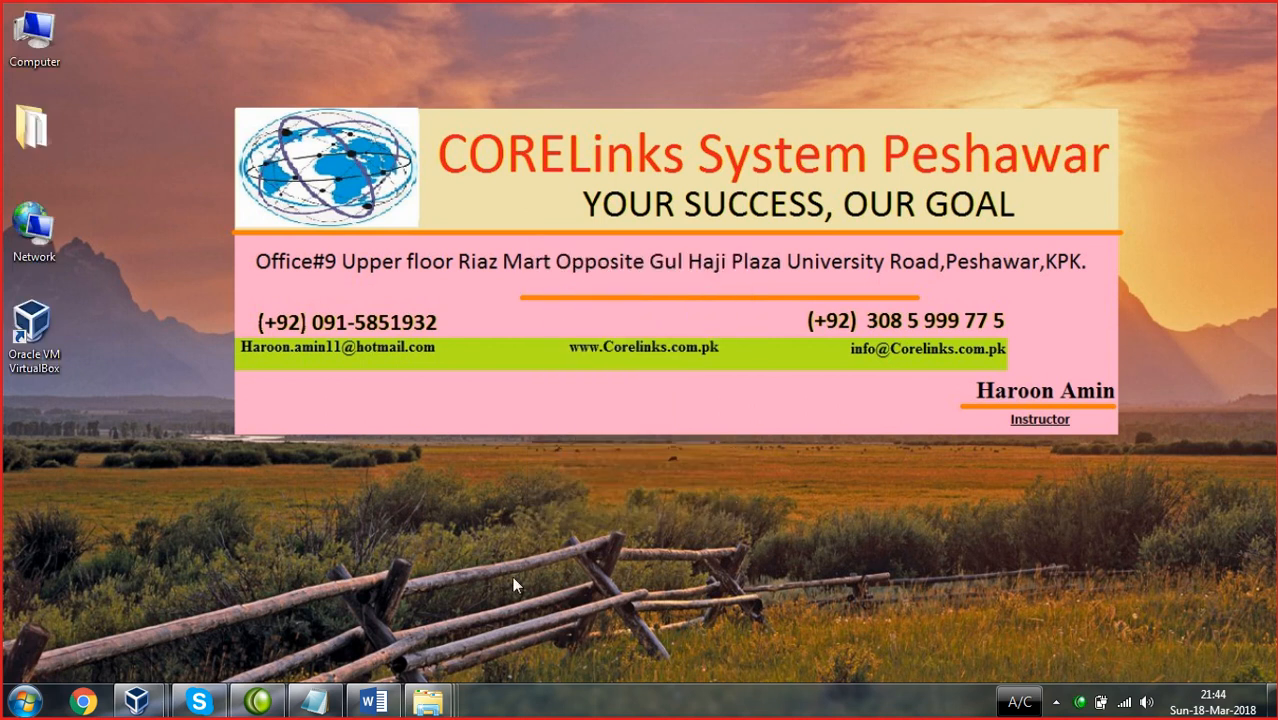
- Switch to the untitled Notepad window and delete all of its text
{"action": "left_click", "coordinate": [314, 700]}
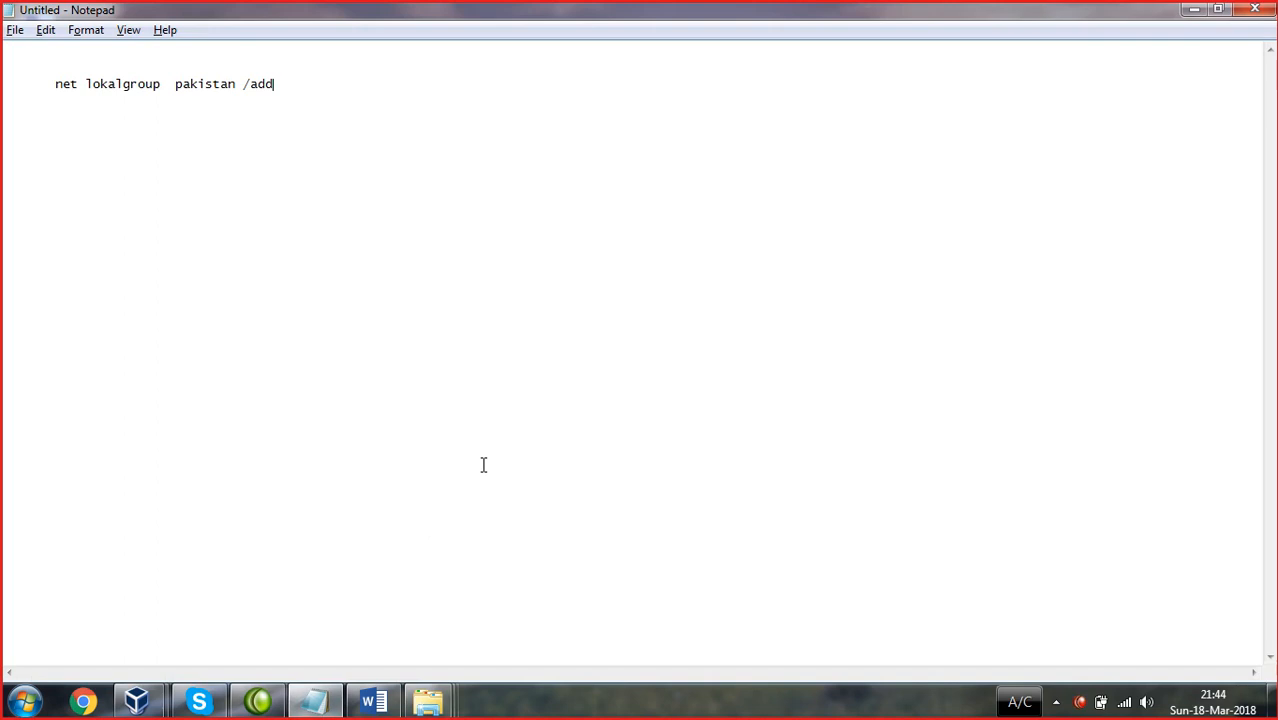
{"action": "key", "text": "ctrl+a"}
{"action": "key", "text": "BackSpace"}
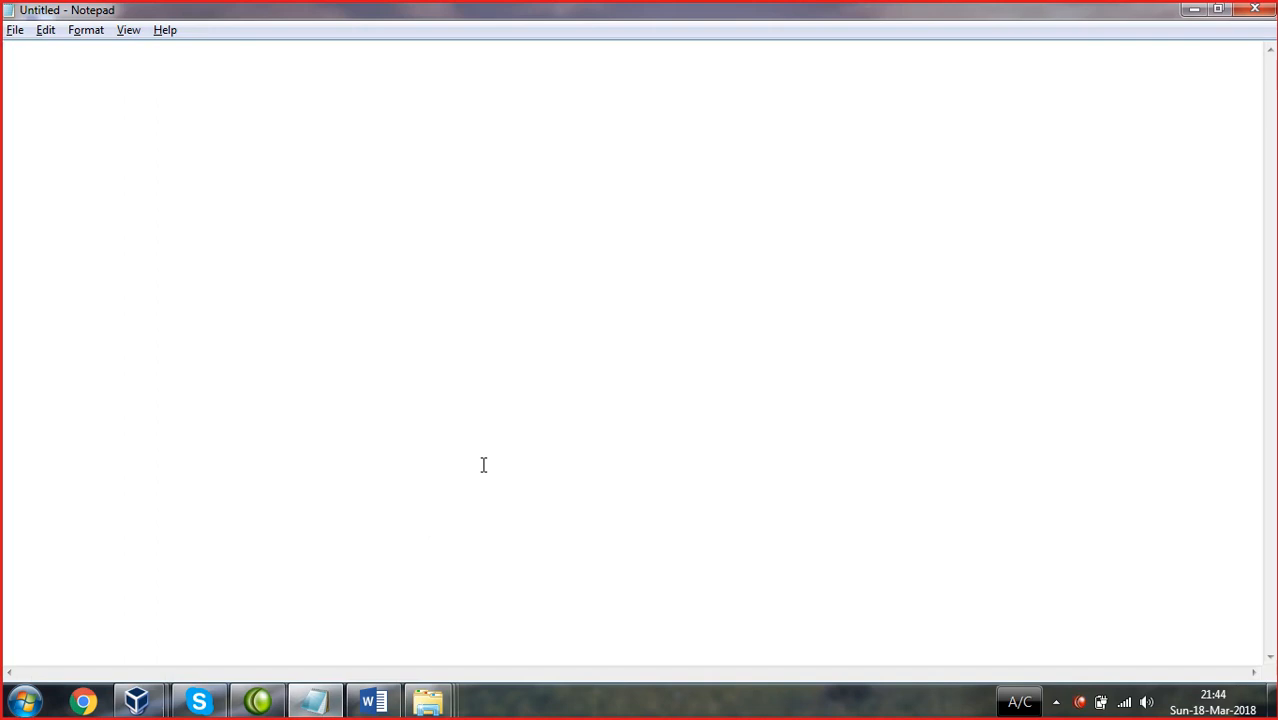
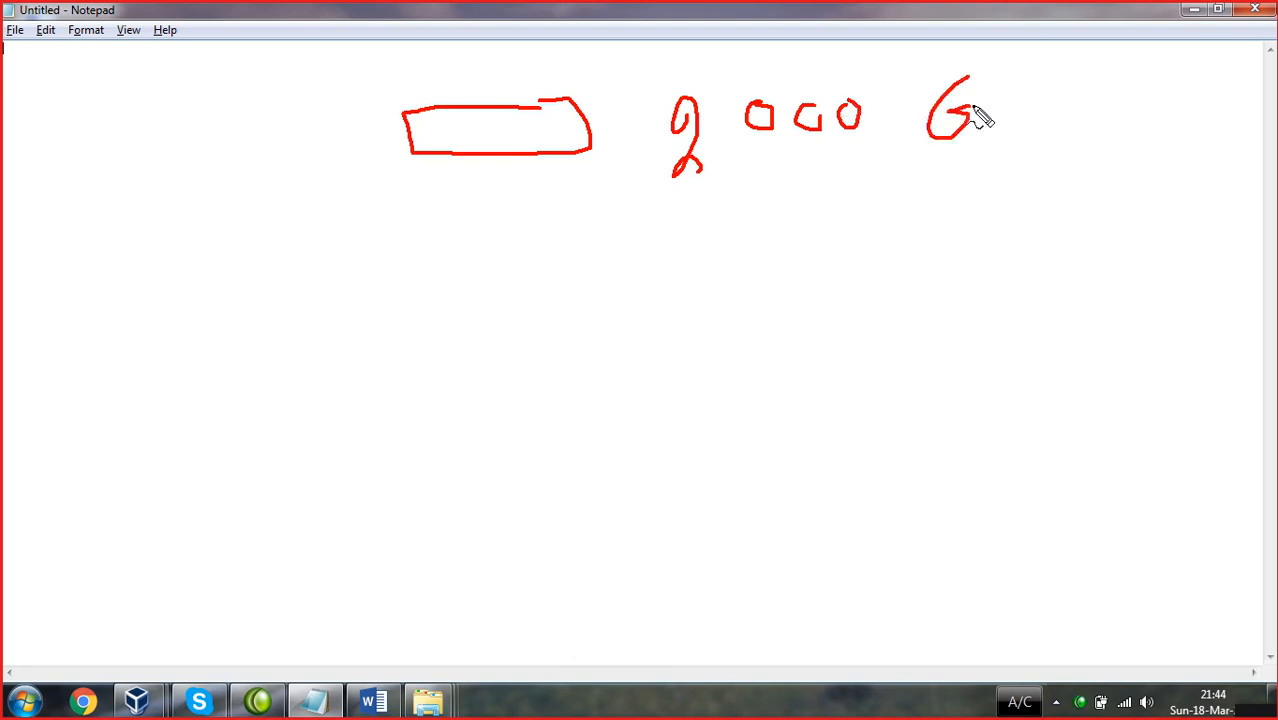
- Finish the handwritten 2000 GB beside the sketched box and handwrite 100 GB below it in red on the screen
{"action": "mouse_move", "coordinate": [1001, 73]}
{"action": "left_mouse_down"}
{"action": "mouse_move", "coordinate": [1003, 140]}
{"action": "mouse_move", "coordinate": [1028, 90]}
{"action": "mouse_move", "coordinate": [1008, 122]}
{"action": "left_mouse_up"}
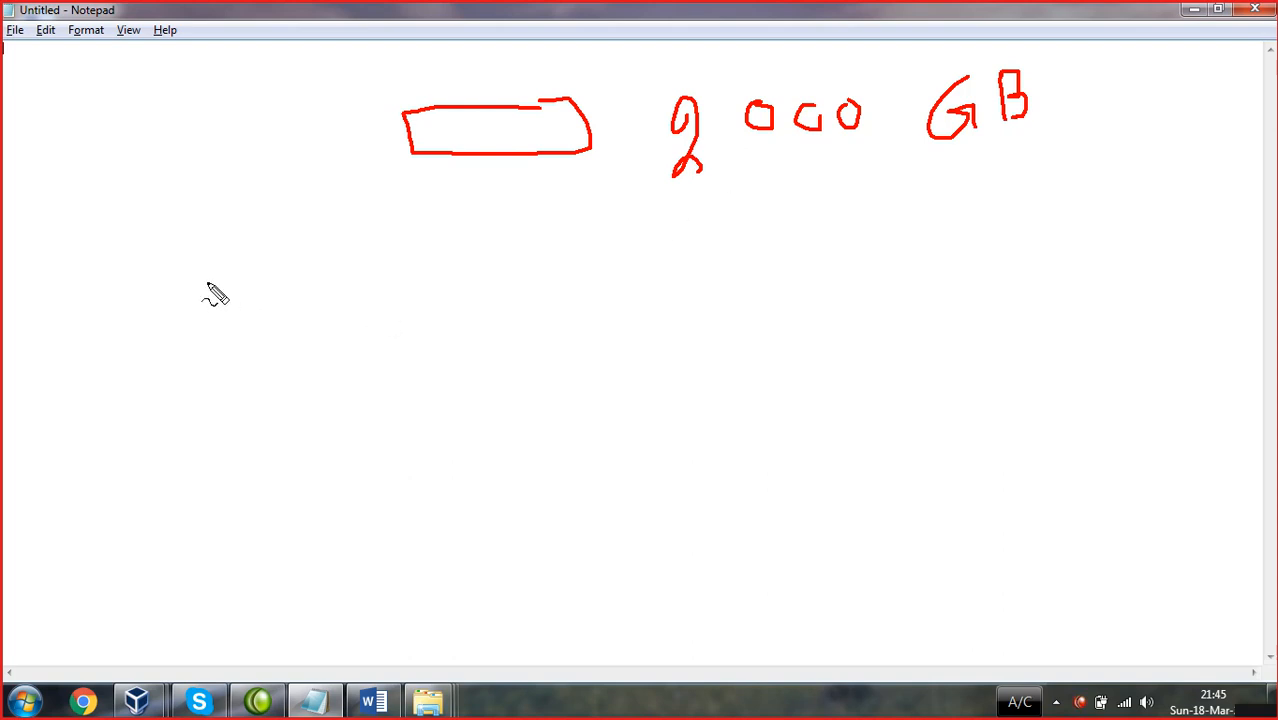
{"action": "mouse_move", "coordinate": [207, 283]}
{"action": "left_mouse_down"}
{"action": "mouse_move", "coordinate": [208, 339]}
{"action": "mouse_move", "coordinate": [262, 320]}
{"action": "mouse_move", "coordinate": [282, 282]}
{"action": "mouse_move", "coordinate": [258, 286]}
{"action": "left_mouse_up"}
{"action": "mouse_move", "coordinate": [367, 250]}
{"action": "left_mouse_down"}
{"action": "mouse_move", "coordinate": [388, 320]}
{"action": "mouse_move", "coordinate": [399, 308]}
{"action": "left_mouse_up"}
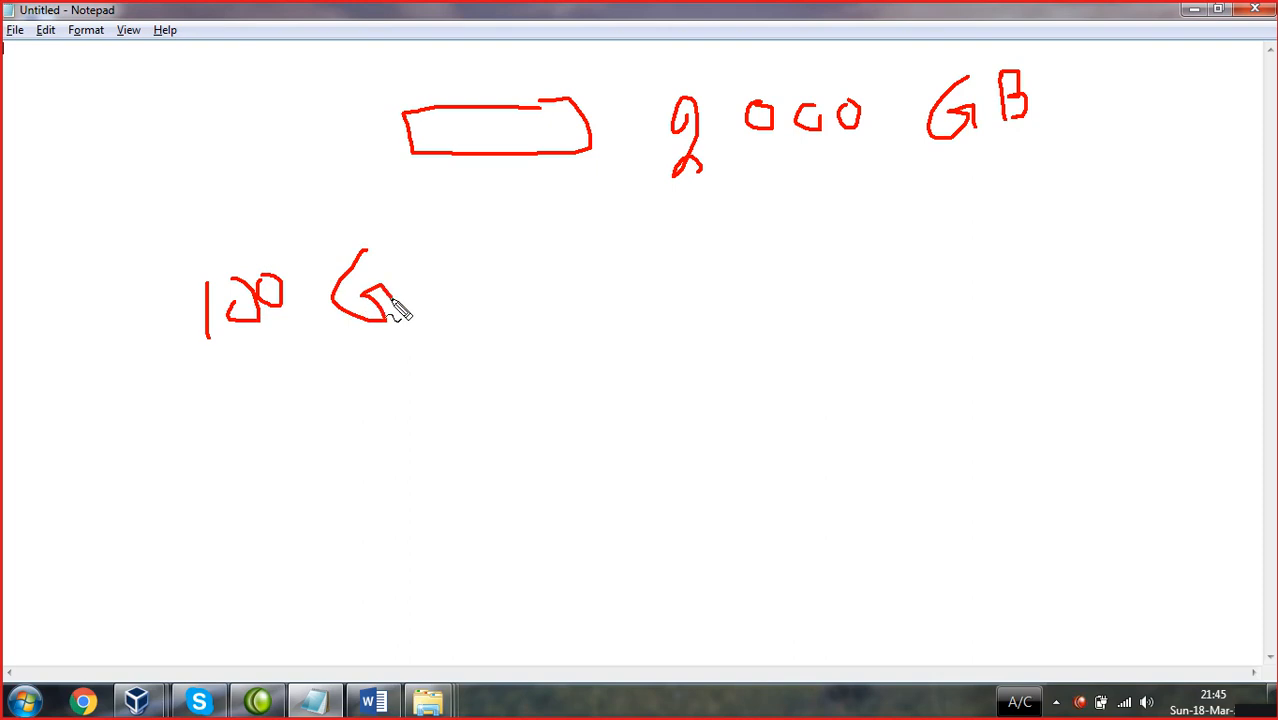
{"action": "mouse_move", "coordinate": [403, 260]}
{"action": "left_mouse_down"}
{"action": "mouse_move", "coordinate": [420, 293]}
{"action": "mouse_move", "coordinate": [428, 262]}
{"action": "mouse_move", "coordinate": [429, 290]}
{"action": "left_mouse_up"}
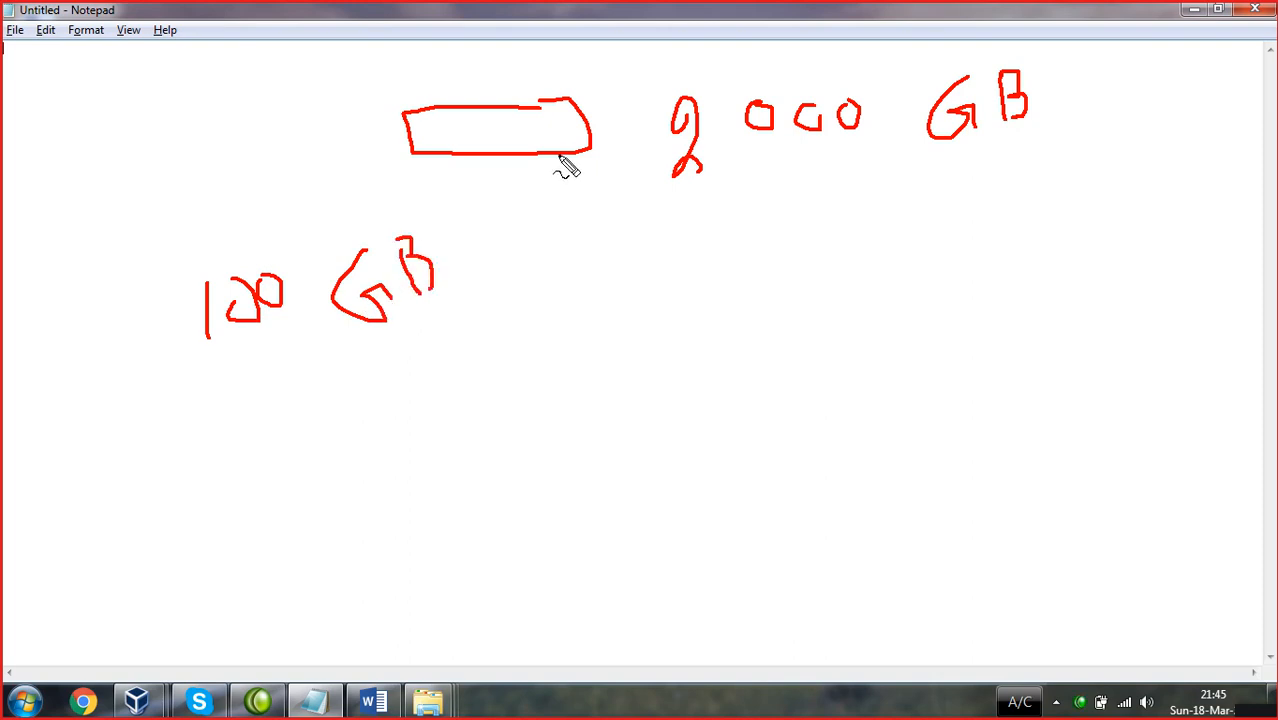
- Mark off a small corner section in the sketched box and draw freehand lines along its inside
{"action": "left_click_drag", "start_coordinate": [570, 155], "coordinate": [556, 146]}
{"action": "left_click_drag", "start_coordinate": [411, 131], "coordinate": [563, 127]}
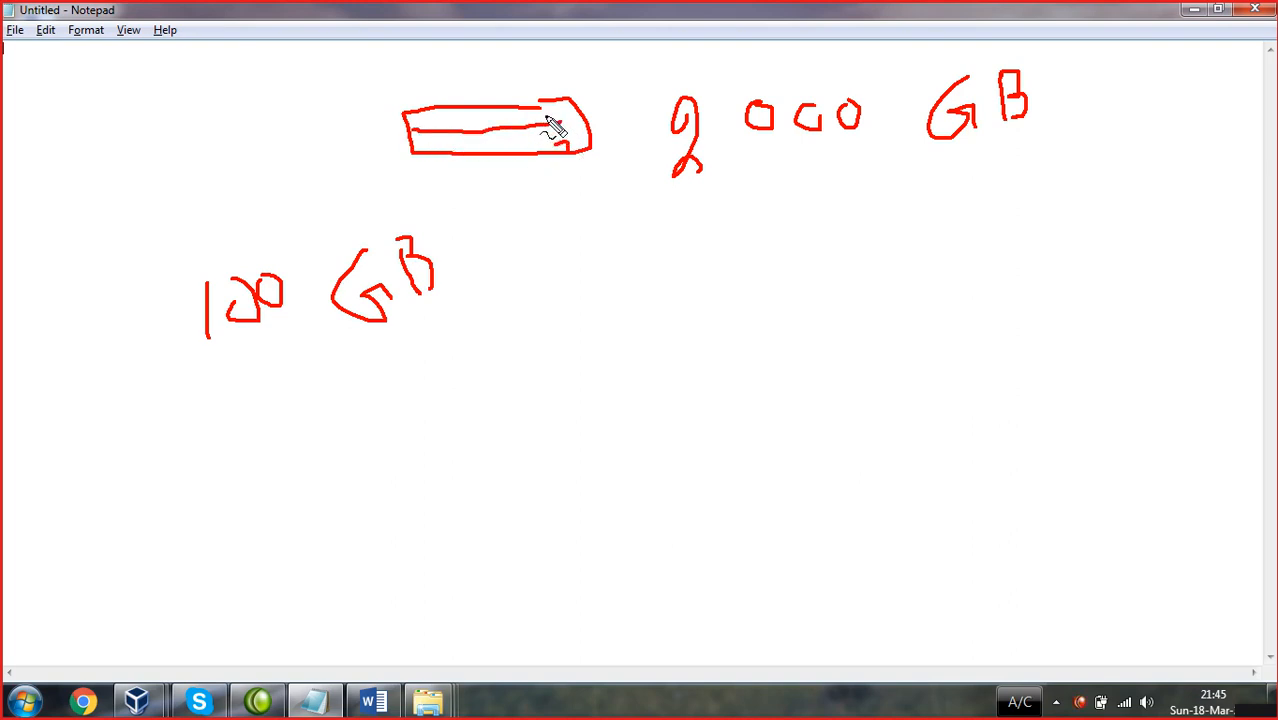
{"action": "left_click_drag", "start_coordinate": [415, 150], "coordinate": [580, 142]}
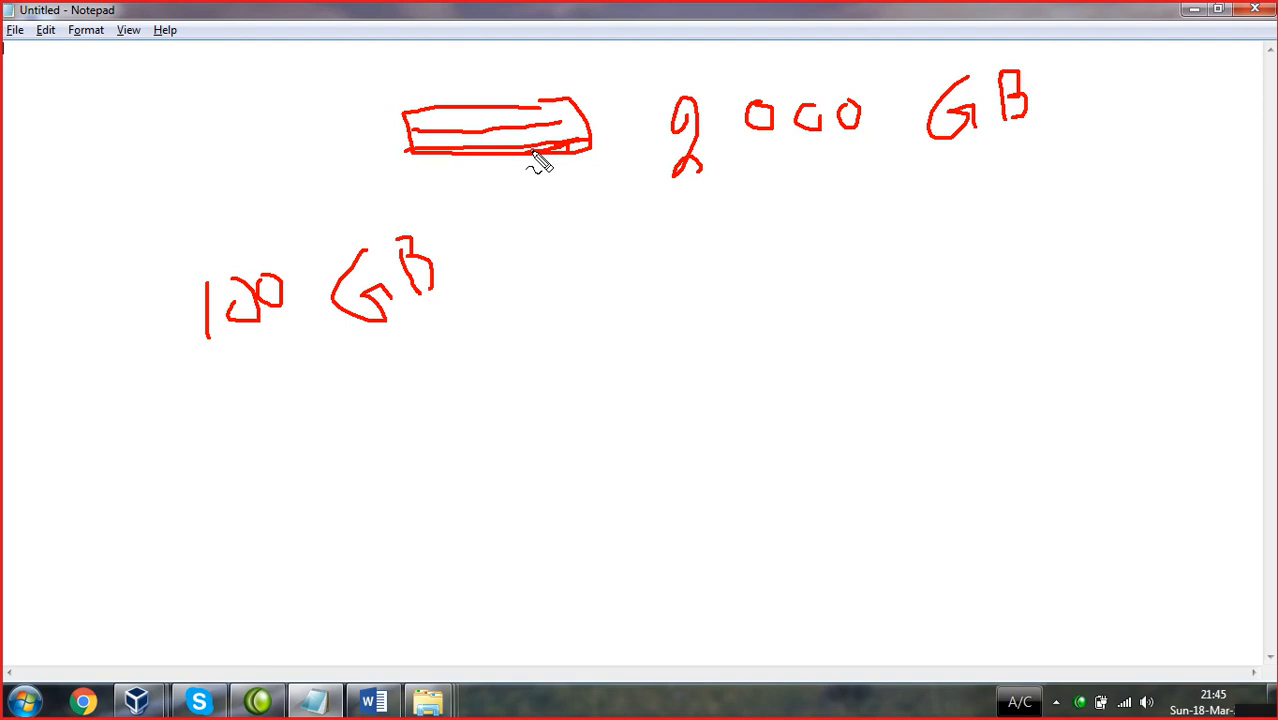
- Handwrite 1900 GB beneath the 2000 GB note and add a check mark under it
{"action": "left_click_drag", "start_coordinate": [727, 205], "coordinate": [731, 250]}
{"action": "mouse_move", "coordinate": [756, 208]}
{"action": "left_mouse_down"}
{"action": "mouse_move", "coordinate": [776, 205]}
{"action": "mouse_move", "coordinate": [783, 236]}
{"action": "left_mouse_up"}
{"action": "mouse_move", "coordinate": [830, 196]}
{"action": "left_mouse_down"}
{"action": "mouse_move", "coordinate": [840, 216]}
{"action": "mouse_move", "coordinate": [856, 200]}
{"action": "left_mouse_up"}
{"action": "mouse_move", "coordinate": [970, 152]}
{"action": "left_mouse_down"}
{"action": "mouse_move", "coordinate": [966, 222]}
{"action": "mouse_move", "coordinate": [1004, 171]}
{"action": "mouse_move", "coordinate": [1014, 196]}
{"action": "mouse_move", "coordinate": [1022, 150]}
{"action": "mouse_move", "coordinate": [1018, 196]}
{"action": "left_mouse_up"}
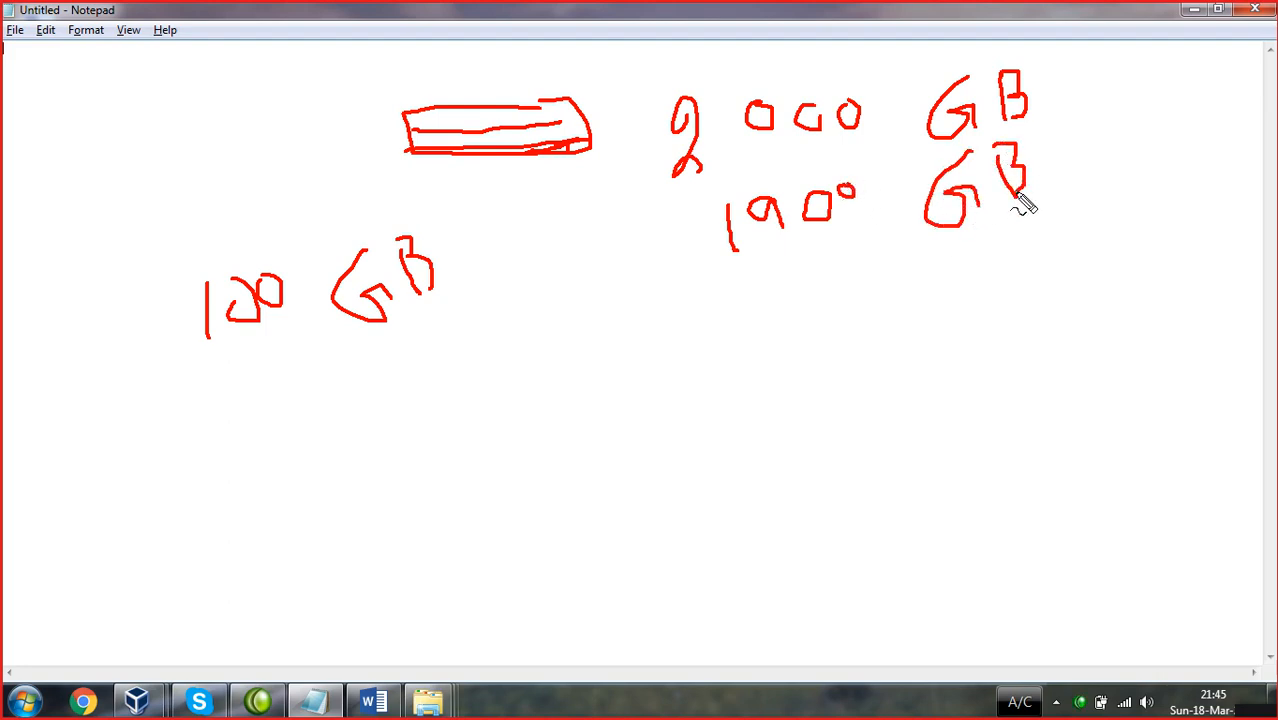
{"action": "left_click_drag", "start_coordinate": [775, 250], "coordinate": [822, 240]}
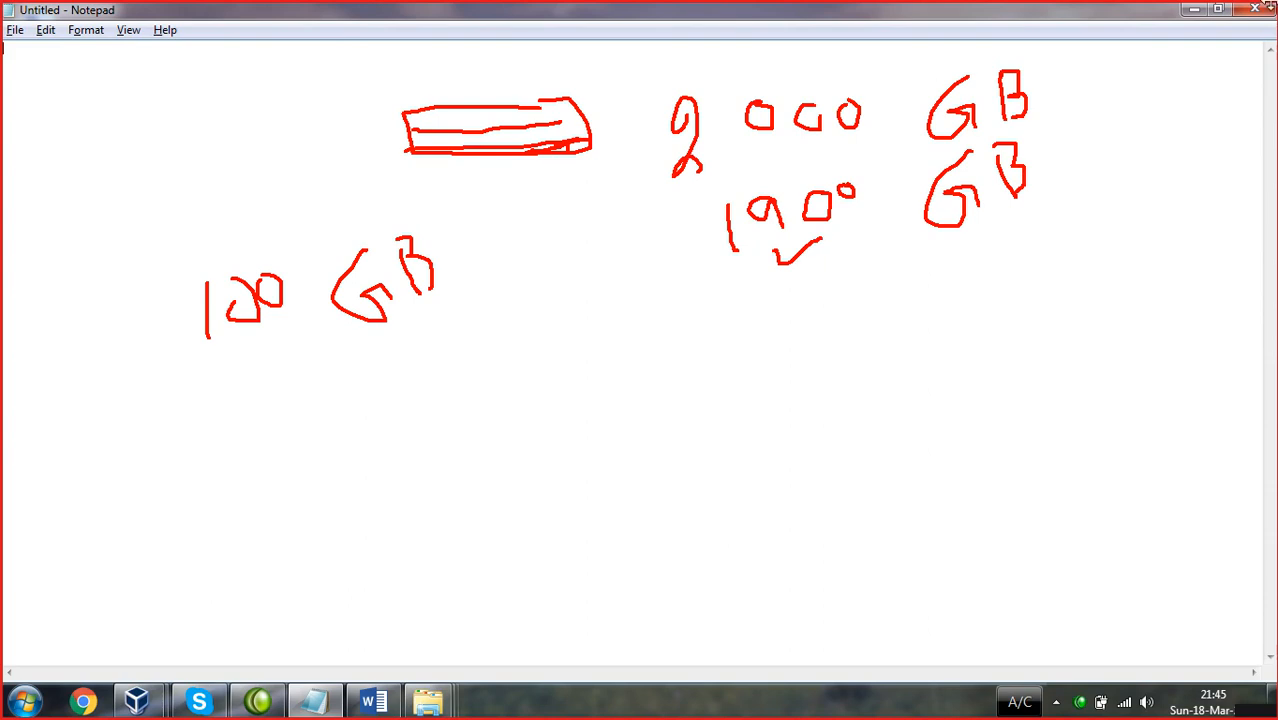
- Erase the on-screen drawings and close Notepad
{"action": "key", "text": "Escape"}
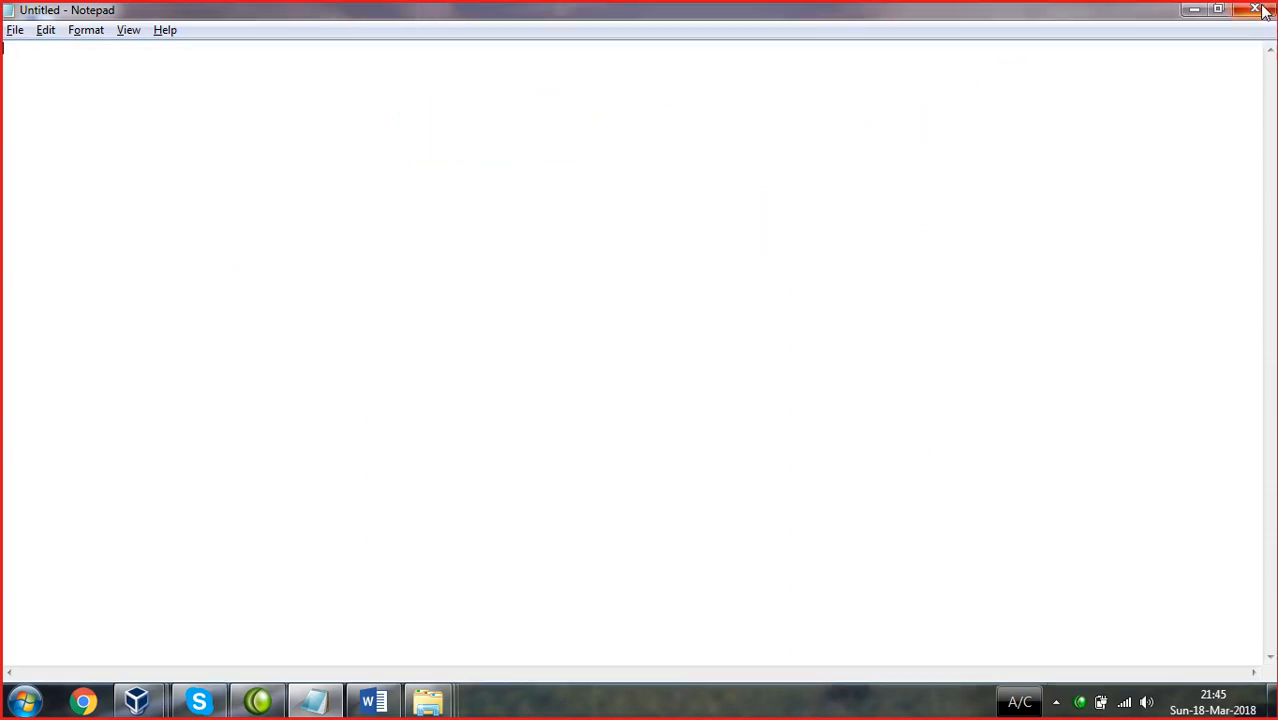
{"action": "left_click", "coordinate": [1256, 10]}
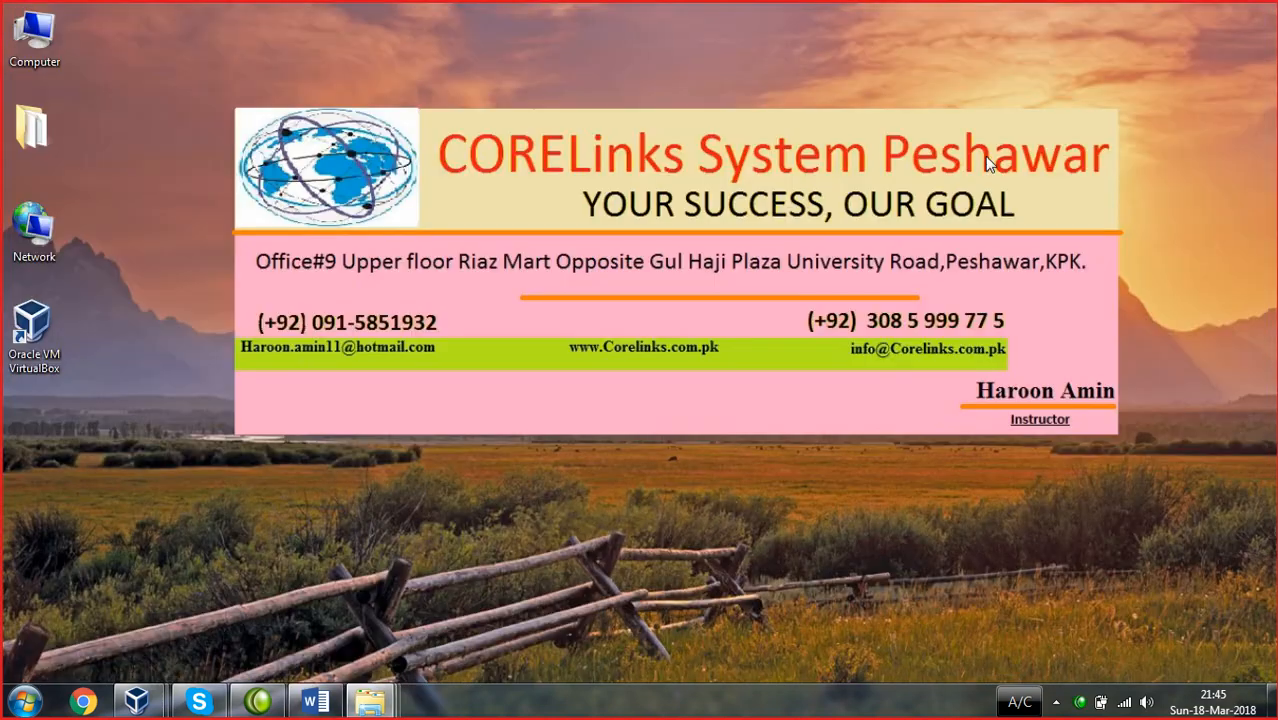
- Bring the Local Disk (D:) window back to the front and refresh its contents
{"action": "mouse_move", "coordinate": [370, 702]}
{"action": "left_click", "coordinate": [530, 605]}
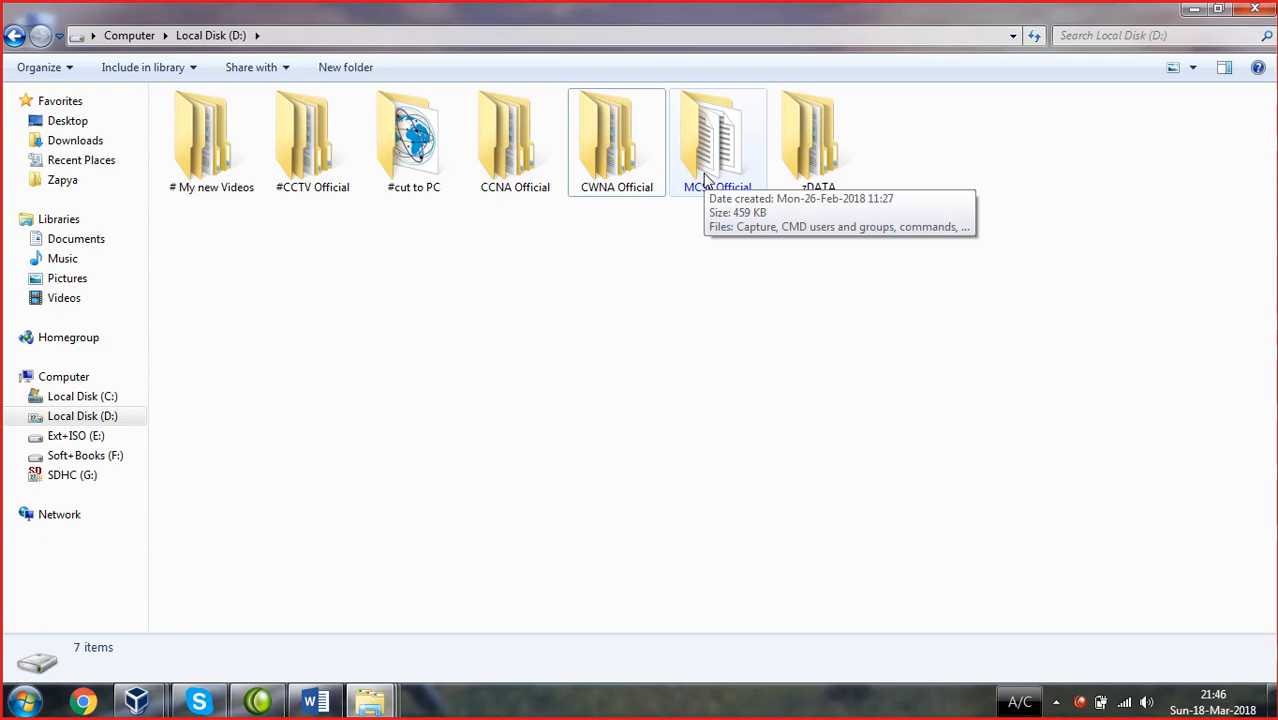
{"action": "right_click", "coordinate": [656, 259]}
{"action": "left_click", "coordinate": [688, 331]}
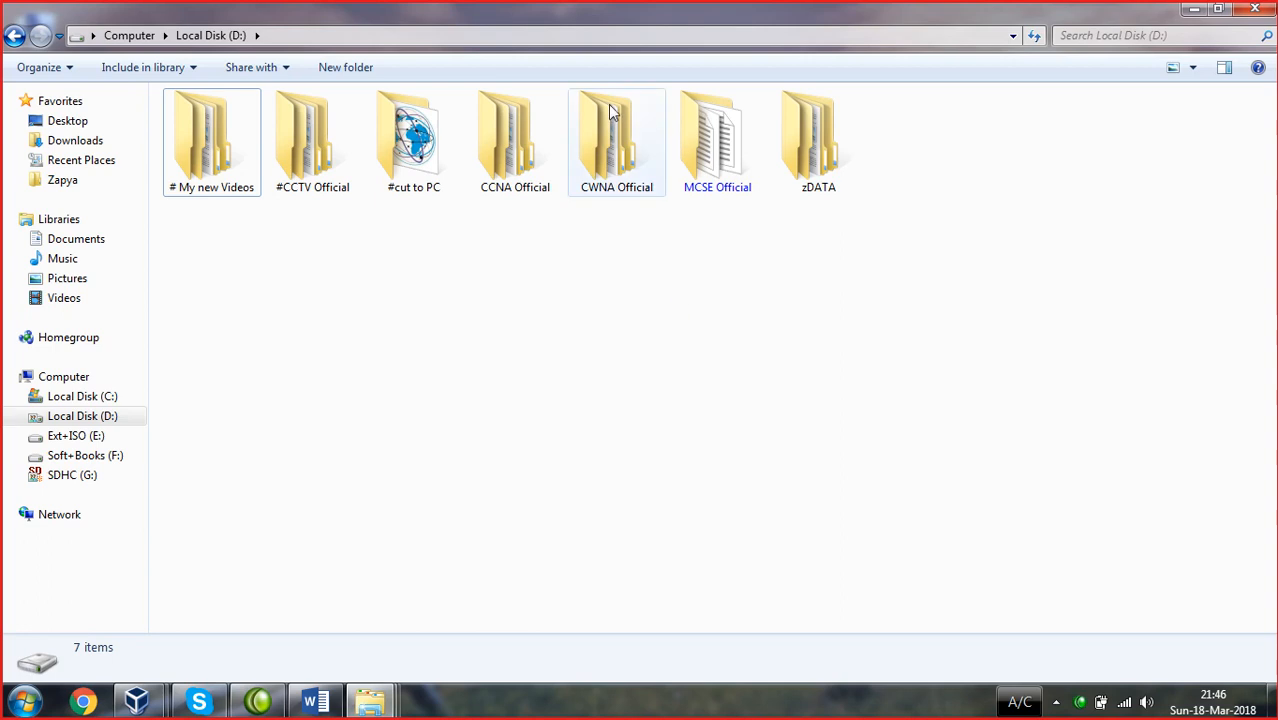
- Encrypt the CWNA Official folder's contents to secure data, applying the change to subfolders and files and granting administrator permission
{"action": "right_click", "coordinate": [619, 193]}
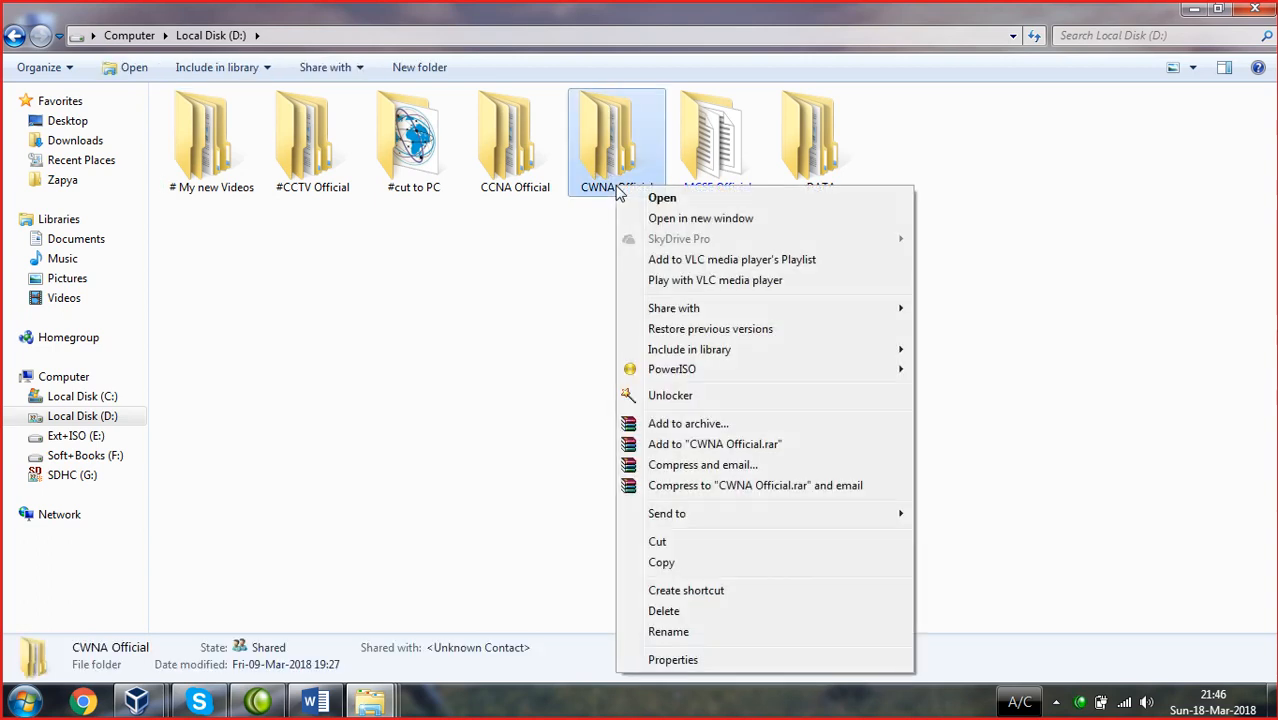
{"action": "left_click", "coordinate": [673, 662]}
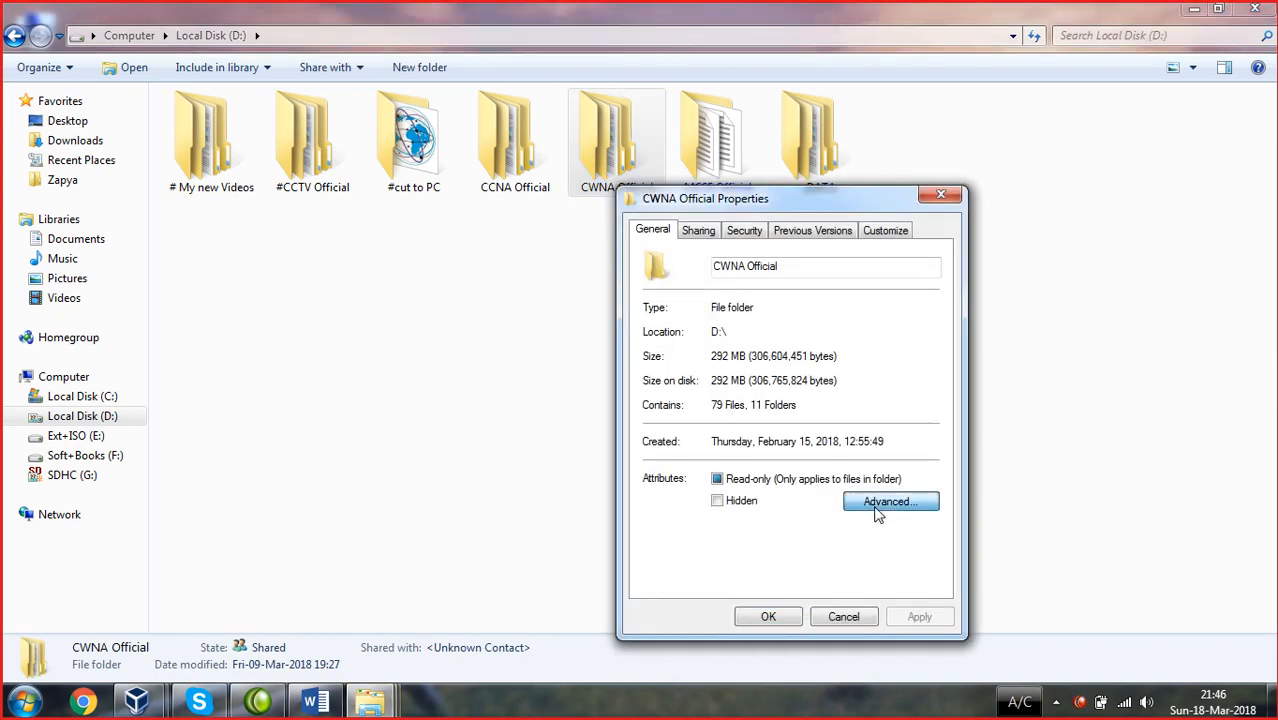
{"action": "left_click", "coordinate": [877, 511]}
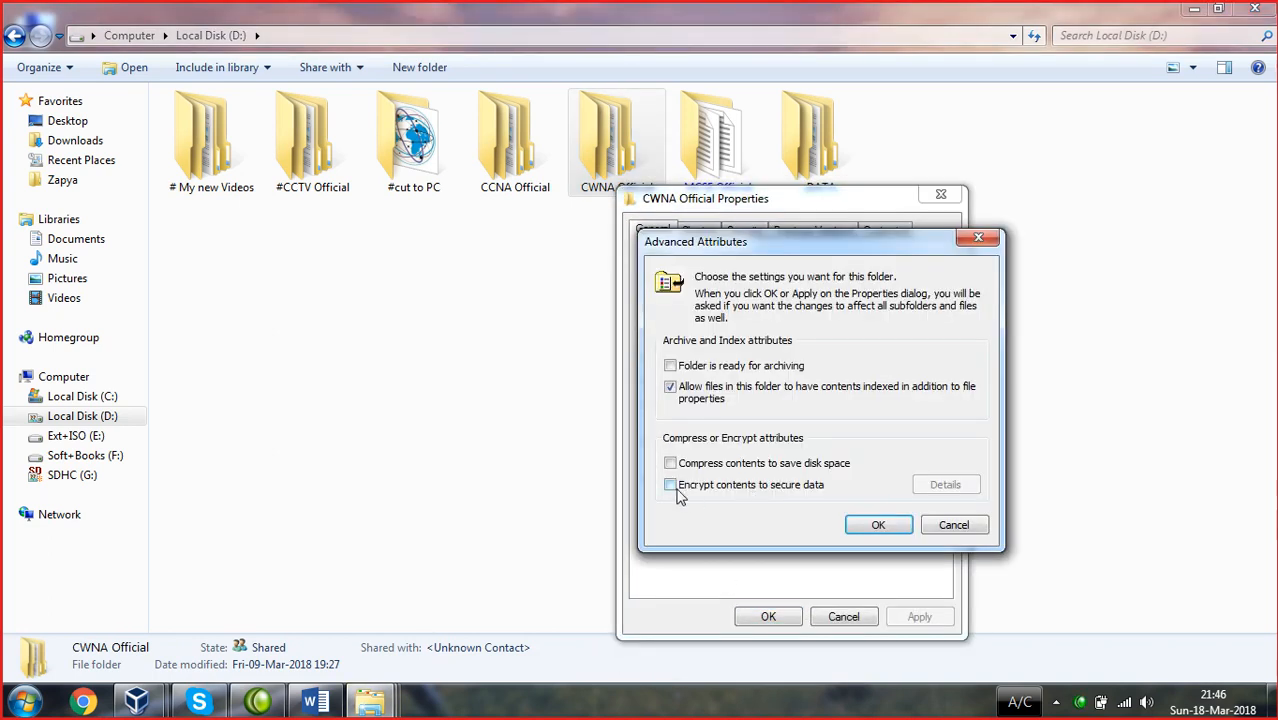
{"action": "left_click", "coordinate": [674, 488]}
{"action": "left_click", "coordinate": [878, 526]}
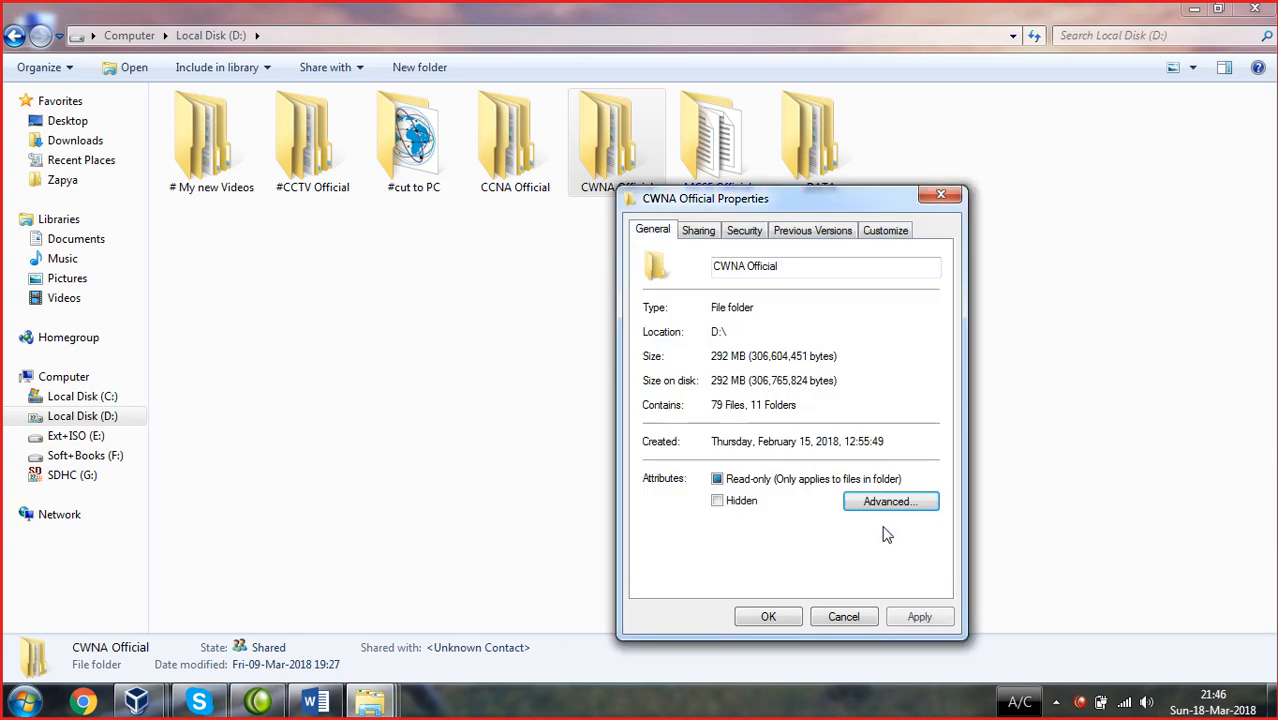
{"action": "left_click", "coordinate": [917, 617]}
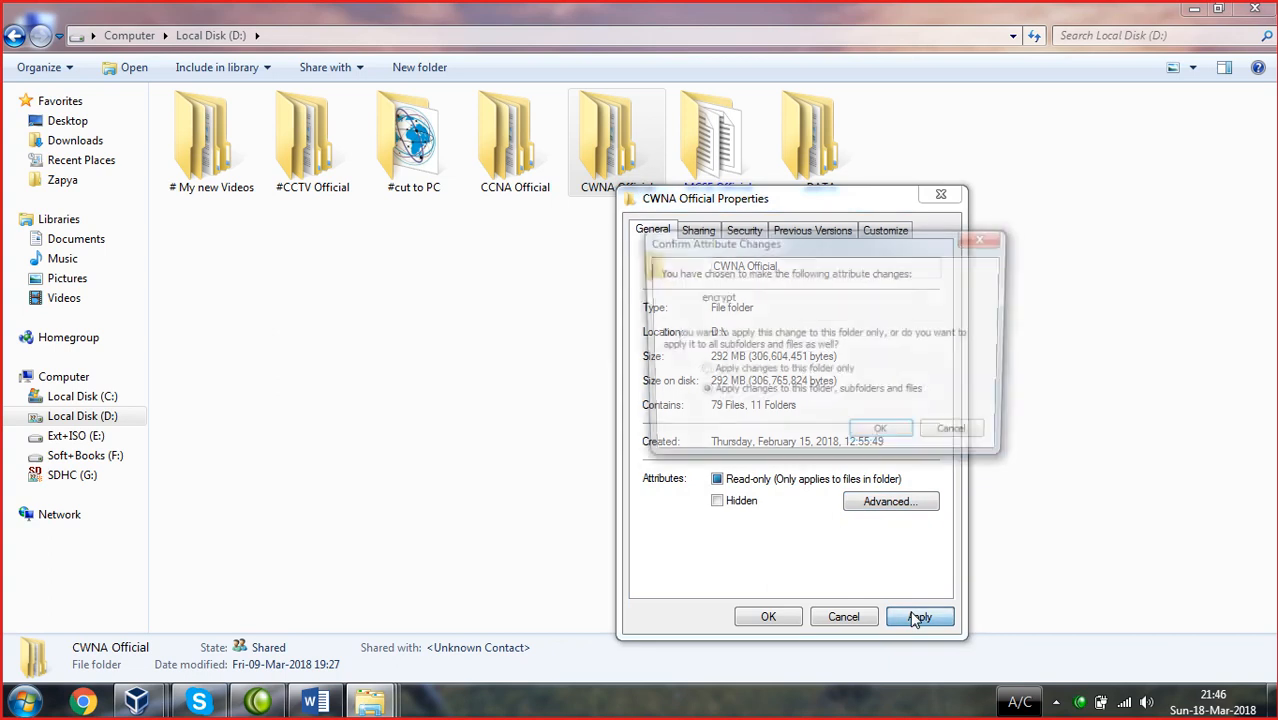
{"action": "left_click", "coordinate": [880, 438]}
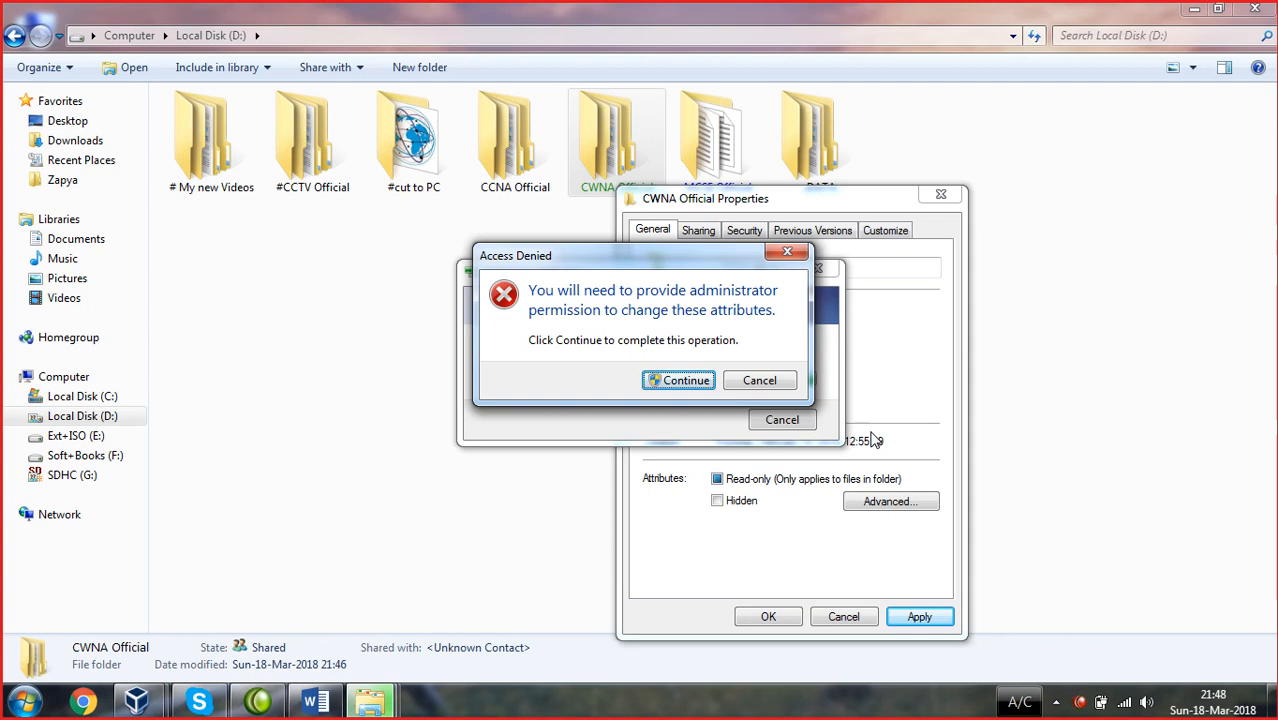
{"action": "left_click", "coordinate": [686, 390]}
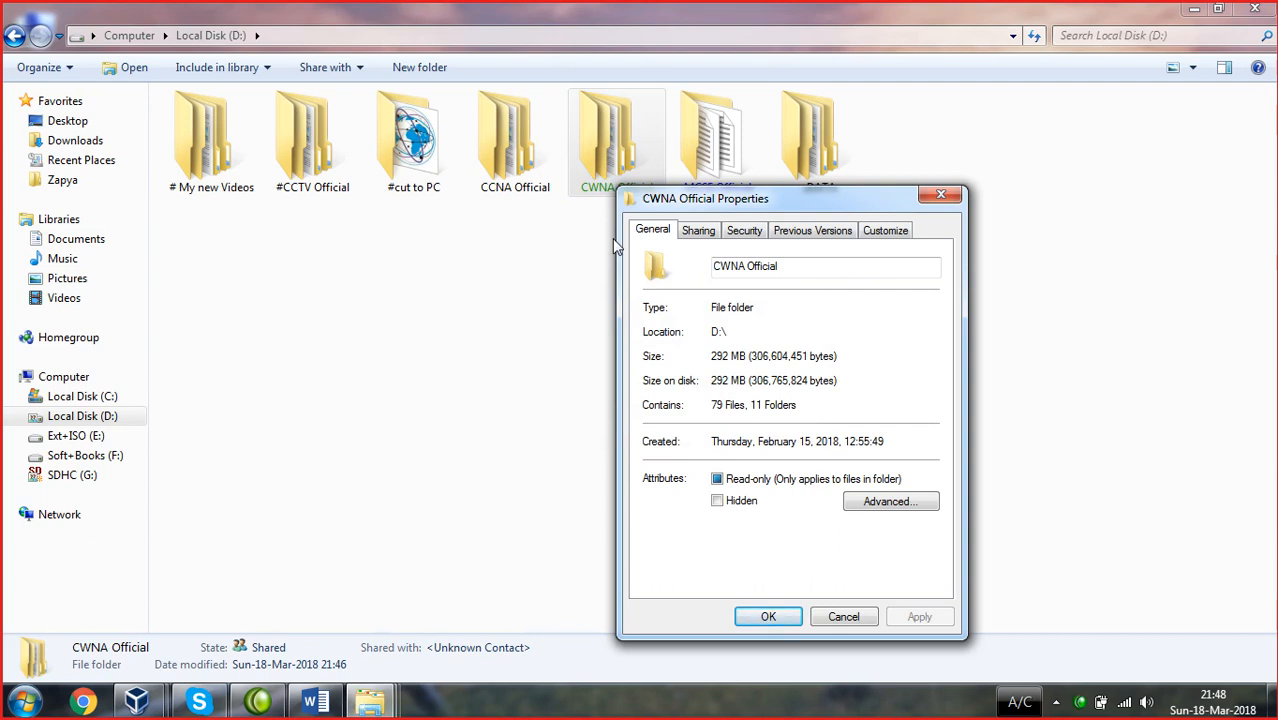
{"action": "left_click", "coordinate": [768, 616]}
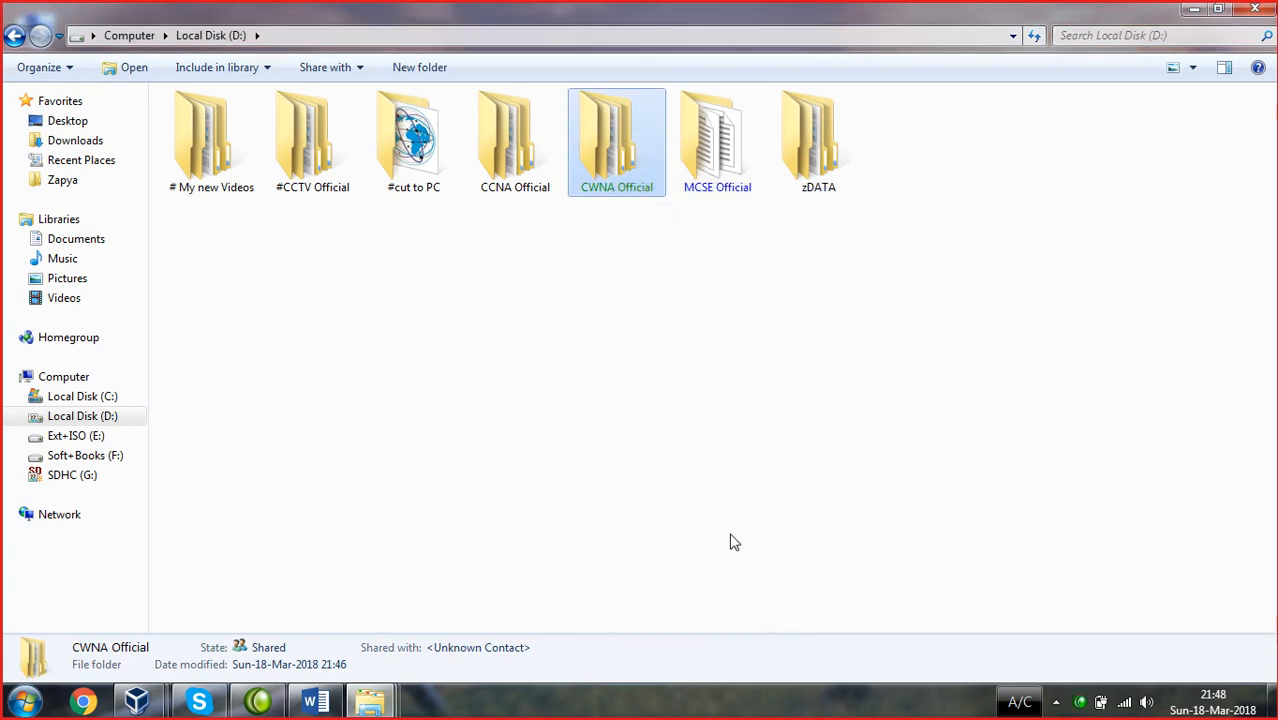
- Look inside the encrypted CWNA Official folder and its CWNA., subfolder, and return to Local Disk (D:)
{"action": "left_click", "coordinate": [645, 348]}
{"action": "double_click", "coordinate": [620, 177]}
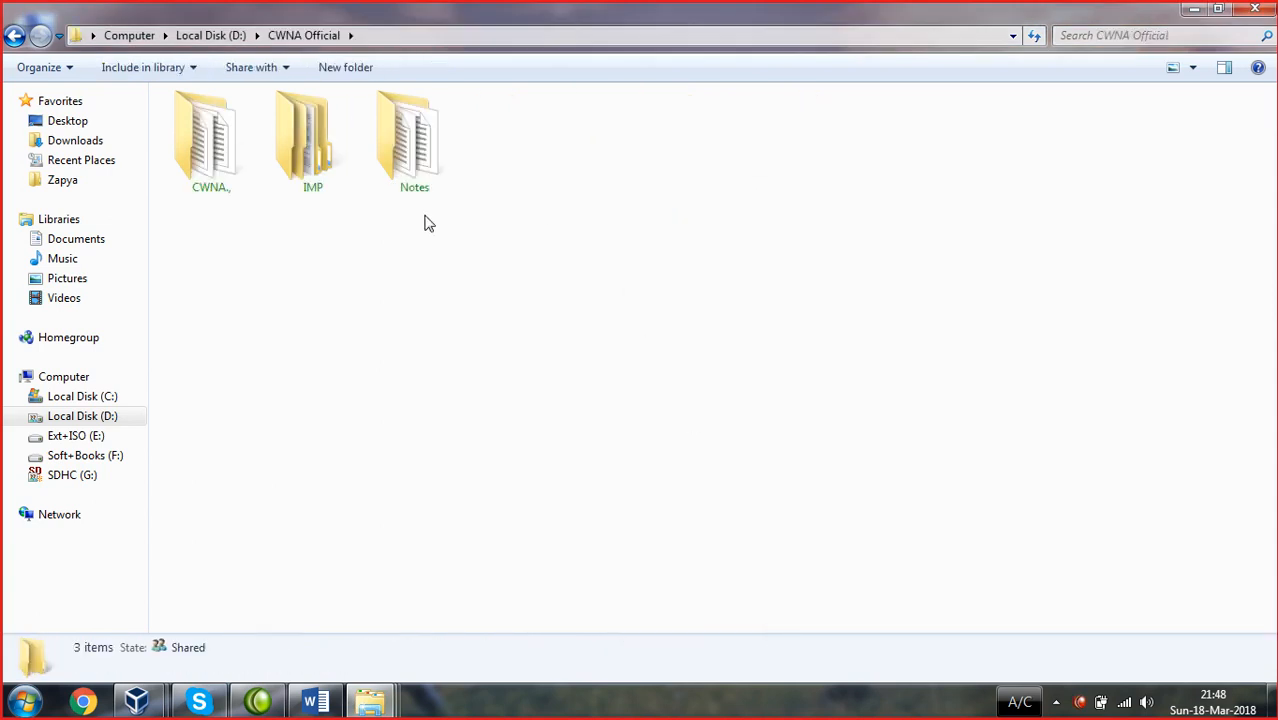
{"action": "double_click", "coordinate": [216, 160]}
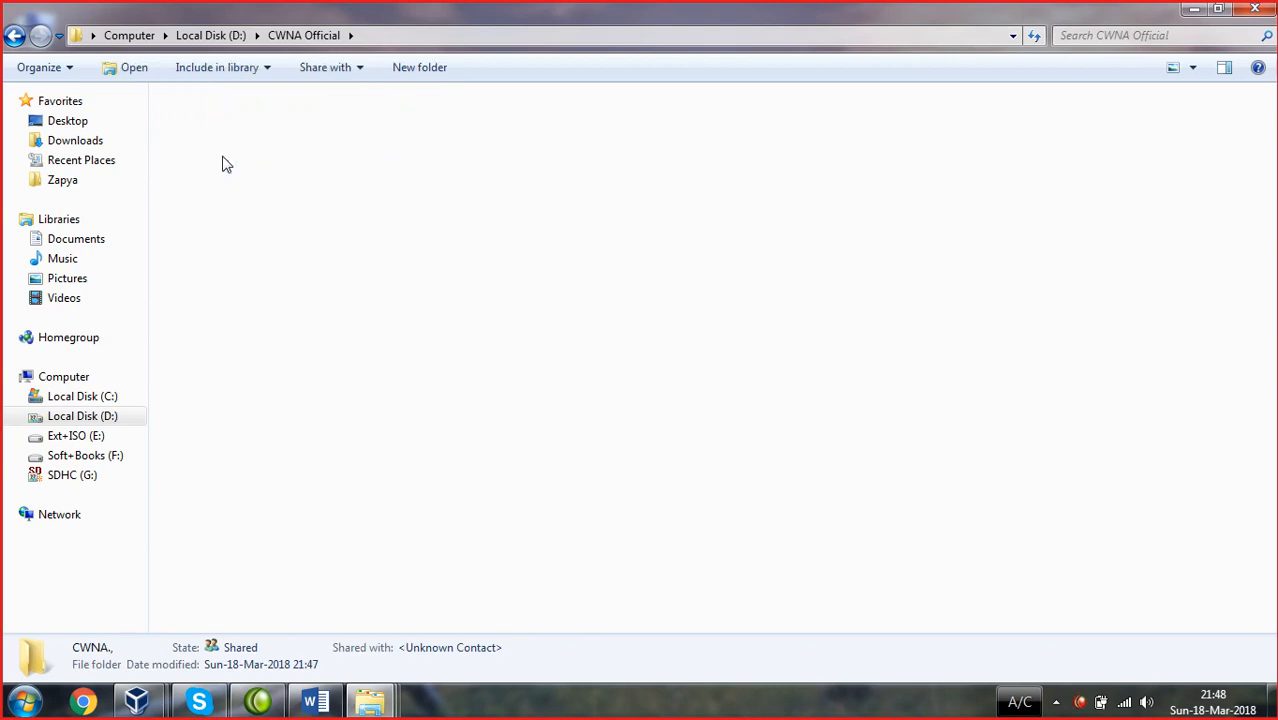
{"action": "left_click", "coordinate": [14, 37]}
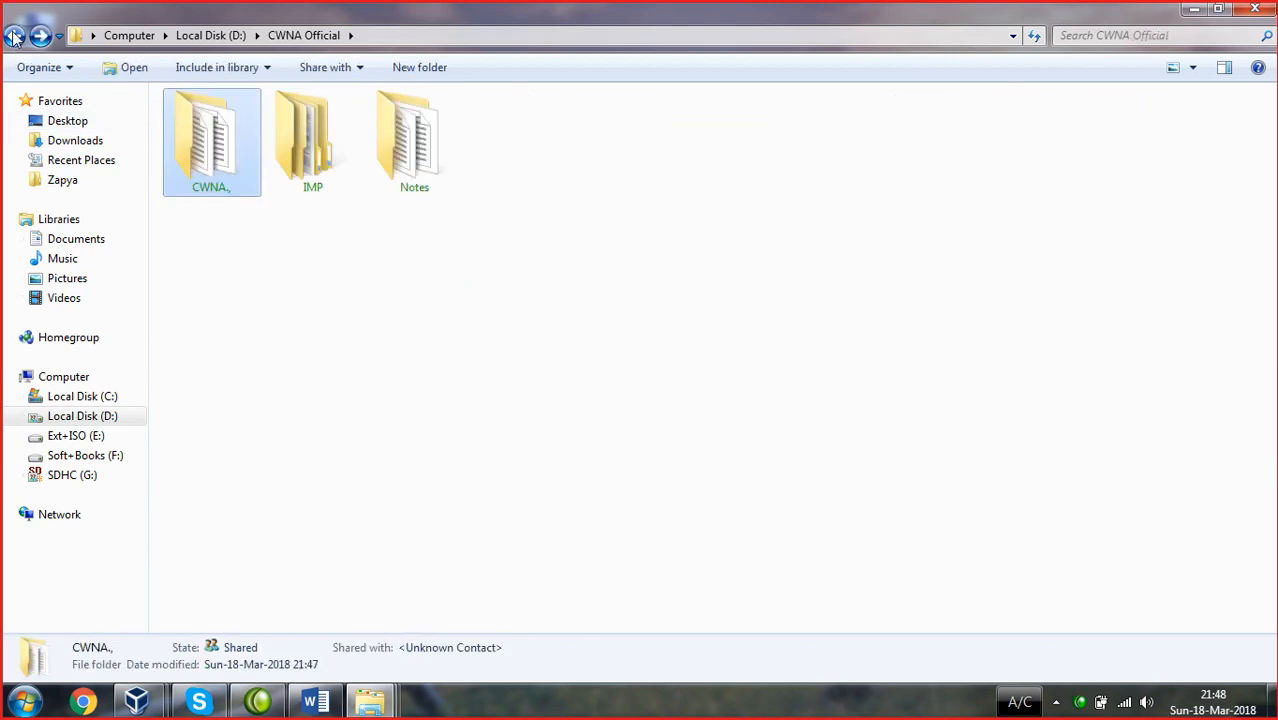
{"action": "left_click", "coordinate": [14, 37]}
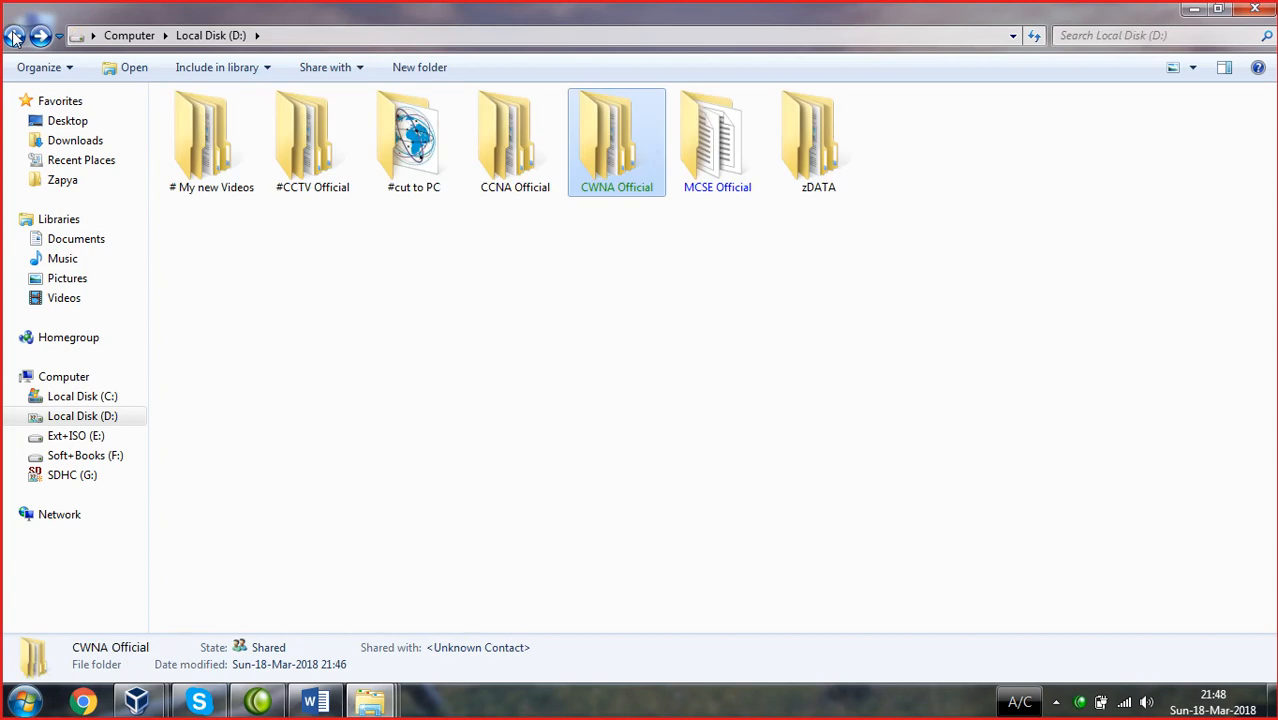
- Go back to Computer and reopen Local Disk (D:)
{"action": "left_click", "coordinate": [531, 341]}
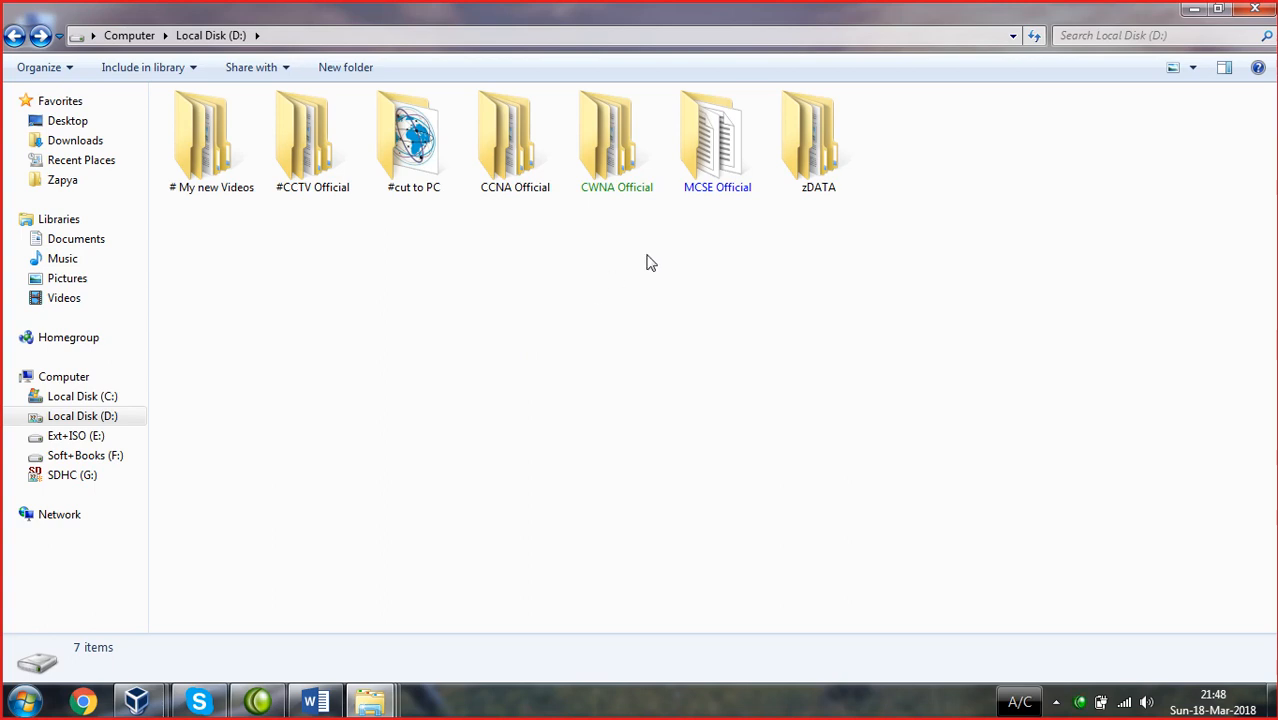
{"action": "left_click", "coordinate": [12, 38]}
{"action": "left_click_drag", "start_coordinate": [559, 312], "coordinate": [513, 160]}
{"action": "left_click", "coordinate": [519, 210]}
{"action": "double_click", "coordinate": [516, 160]}
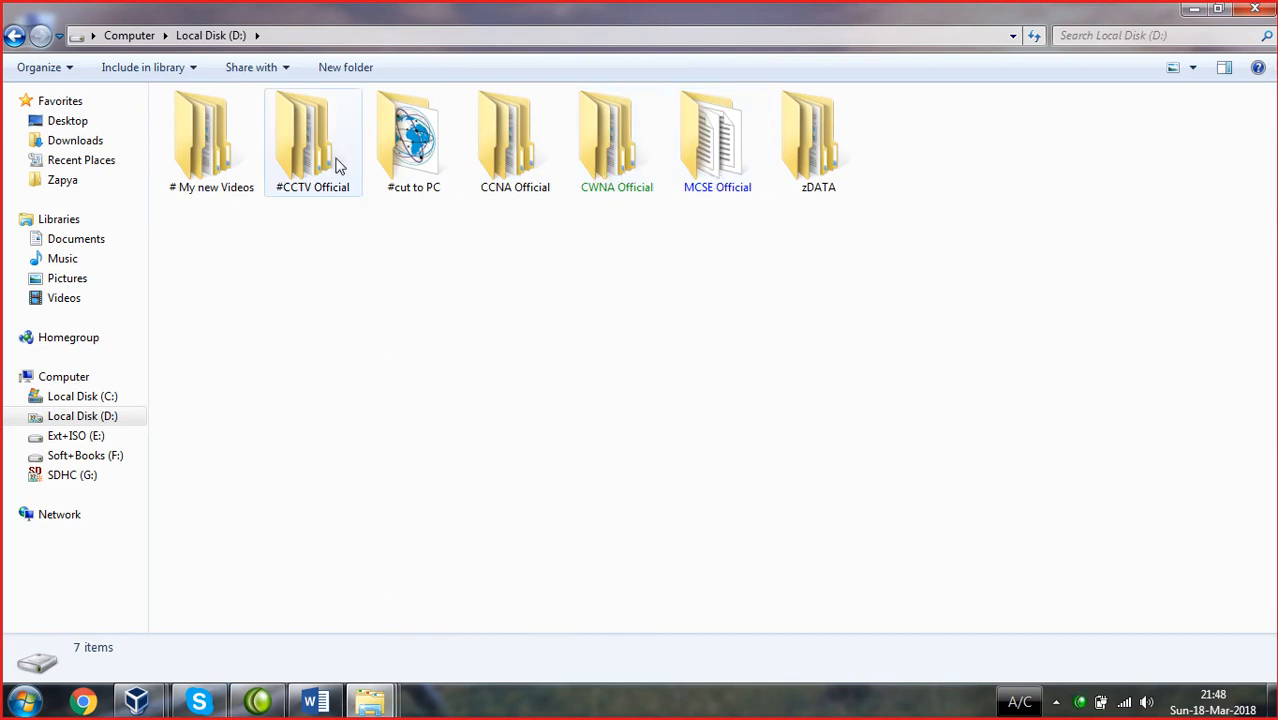
- Turn off showing encrypted or compressed NTFS files in color in Folder Options and apply the change
{"action": "left_click", "coordinate": [67, 70]}
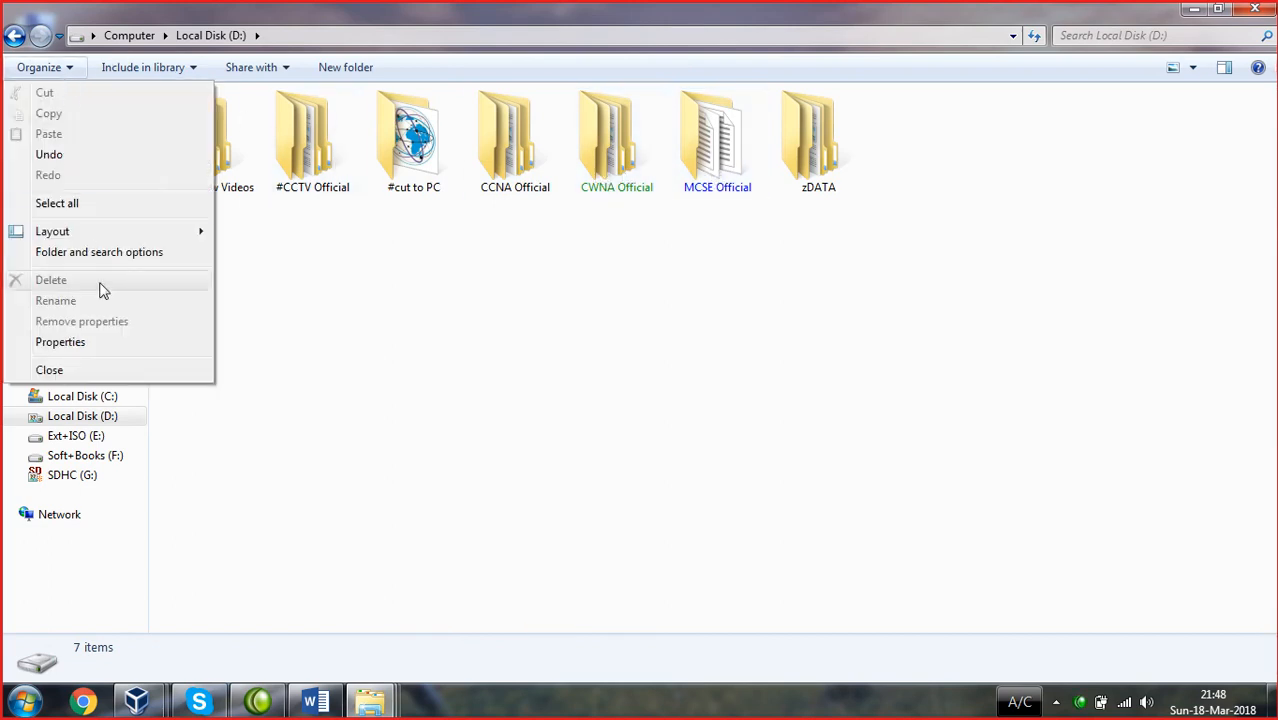
{"action": "left_click", "coordinate": [442, 280]}
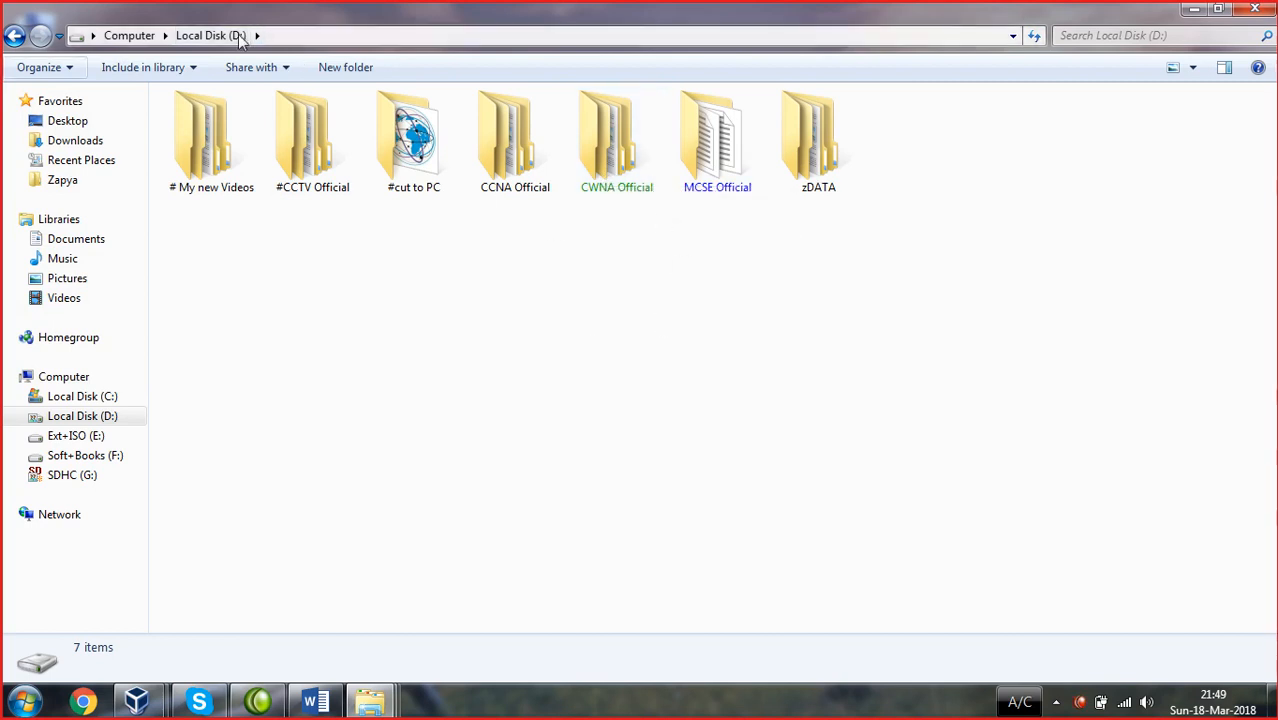
{"action": "left_click", "coordinate": [70, 68]}
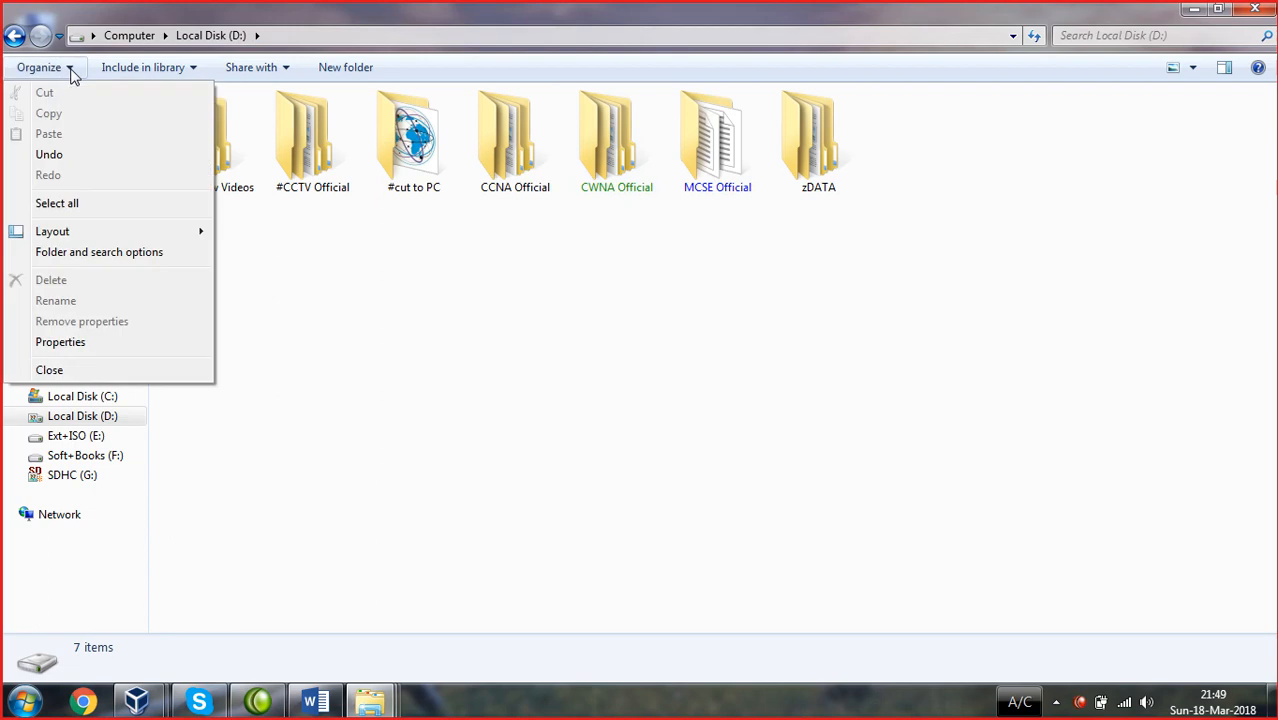
{"action": "left_click", "coordinate": [100, 253]}
{"action": "left_click", "coordinate": [102, 117]}
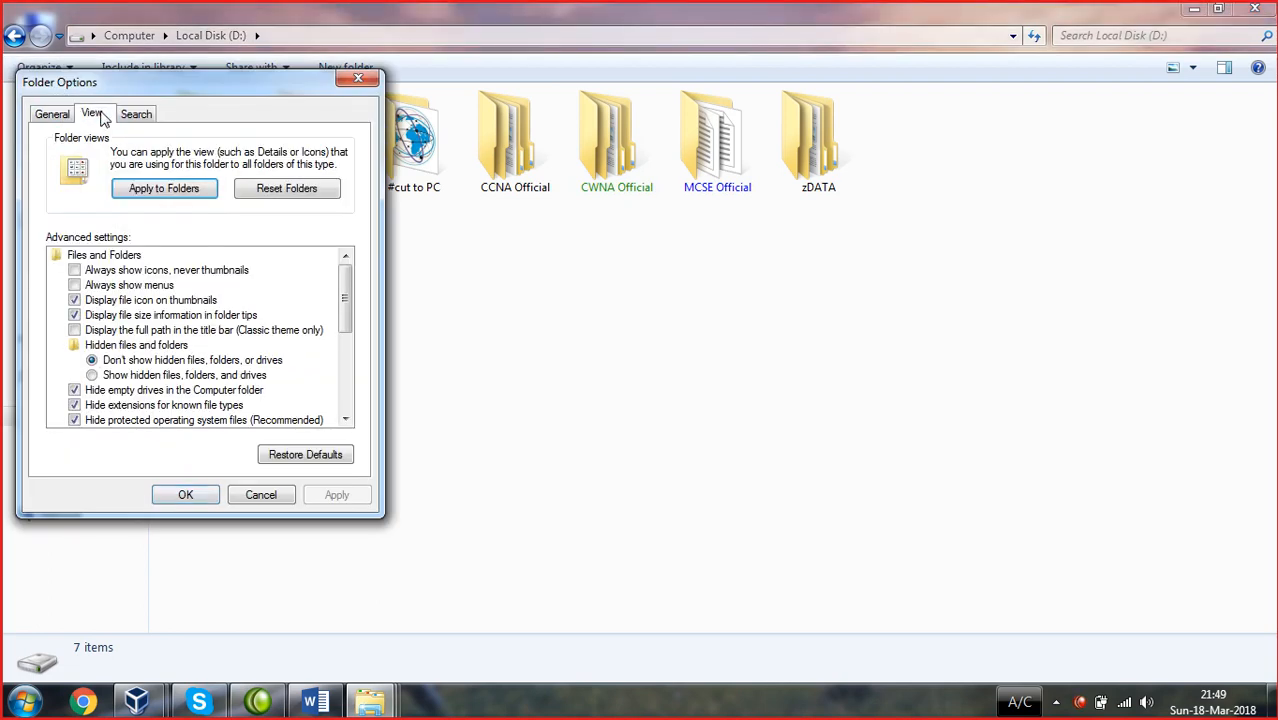
{"action": "left_click", "coordinate": [345, 420]}
{"action": "left_click", "coordinate": [345, 420]}
{"action": "left_click", "coordinate": [345, 420]}
{"action": "left_click", "coordinate": [345, 420]}
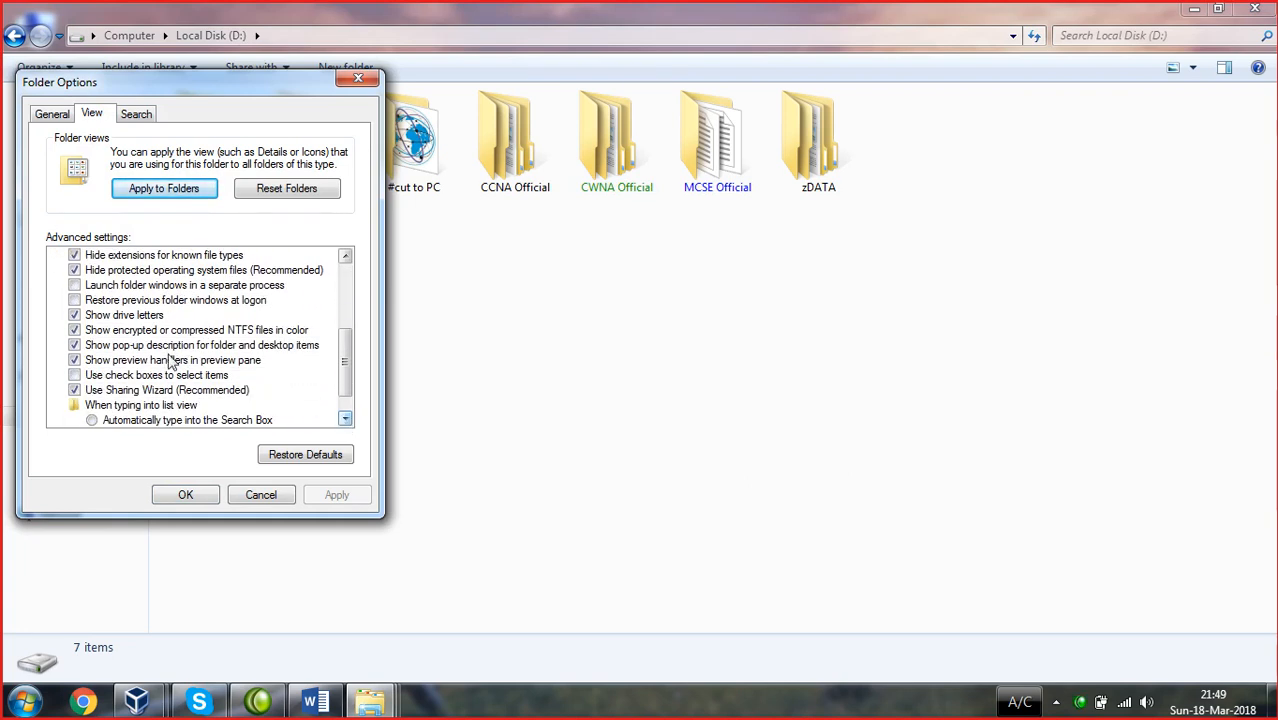
{"action": "left_click", "coordinate": [75, 331]}
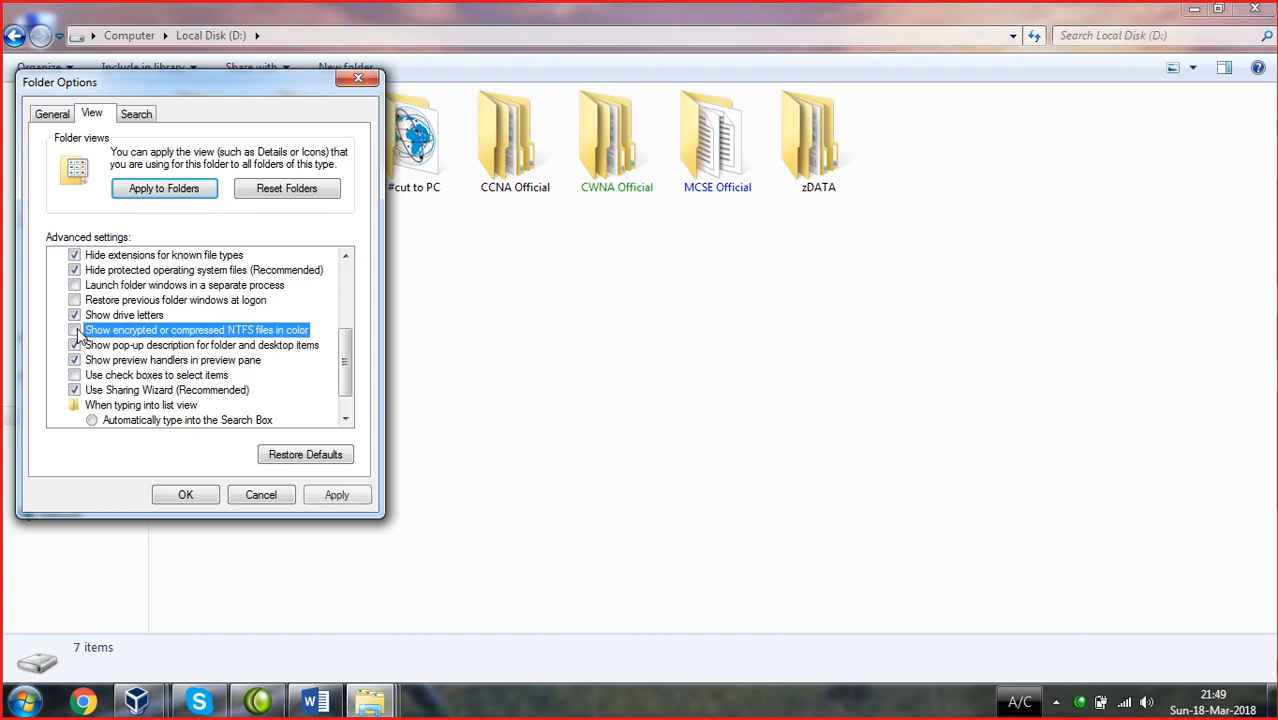
{"action": "left_click", "coordinate": [338, 496]}
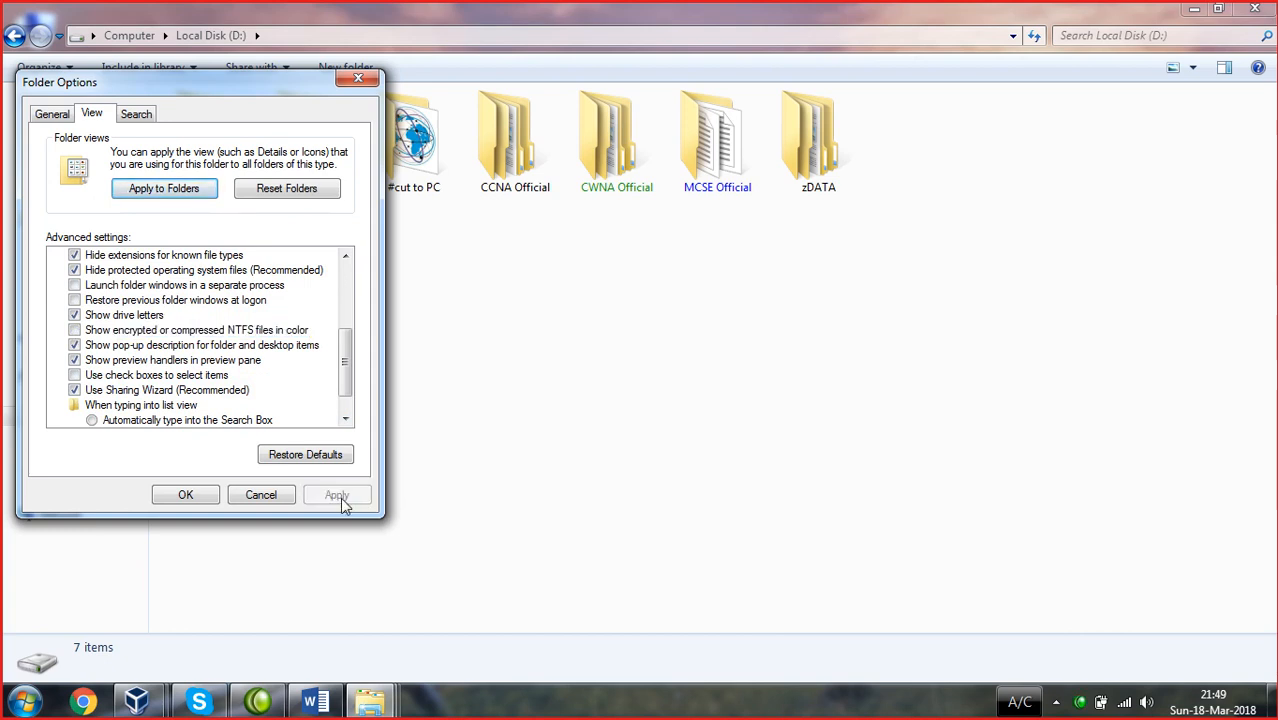
{"action": "left_click", "coordinate": [207, 505]}
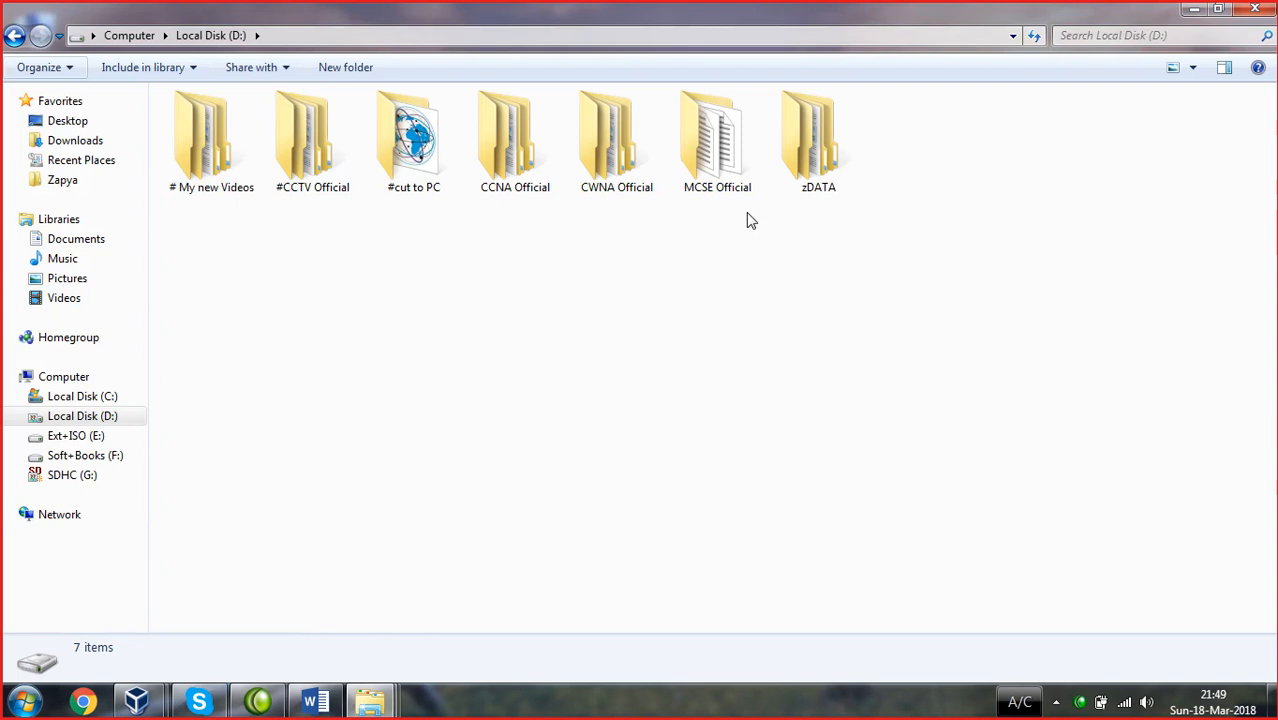
{"action": "left_click_drag", "start_coordinate": [734, 216], "coordinate": [617, 248]}
{"action": "left_click", "coordinate": [617, 248]}
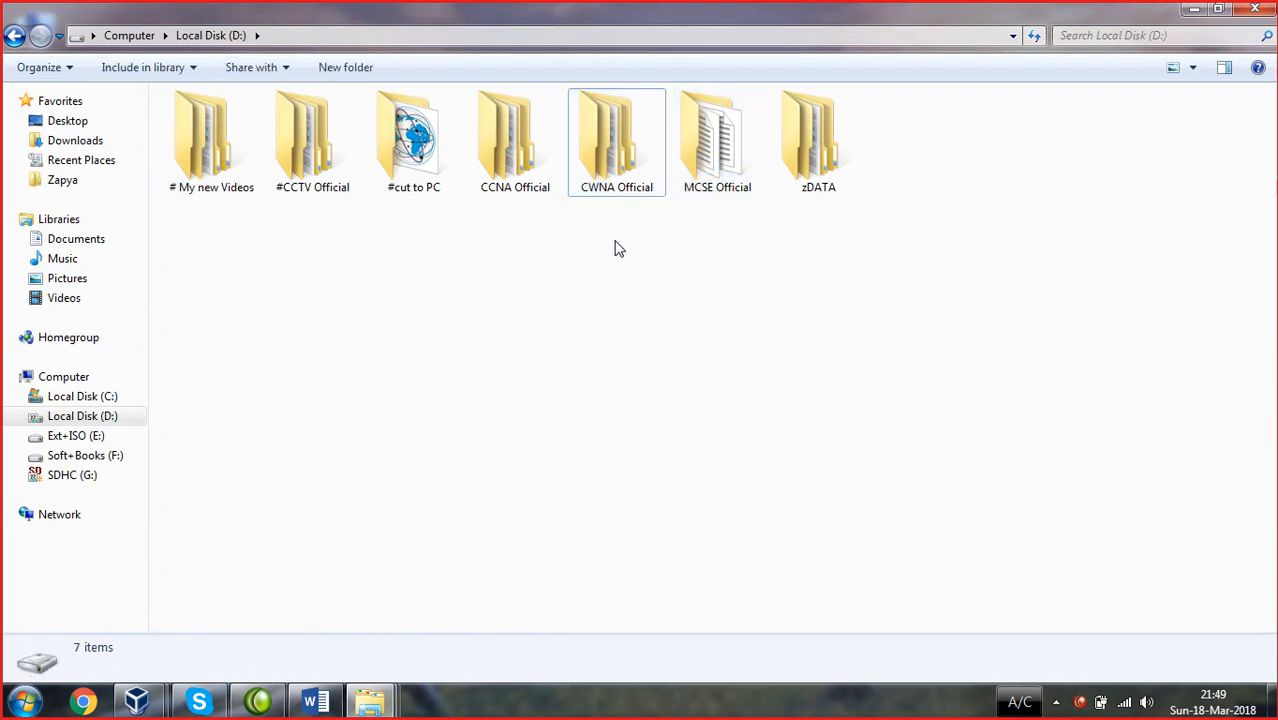
- Turn showing encrypted or compressed NTFS files in color back on in Folder Options and apply the change
{"action": "left_click", "coordinate": [60, 67]}
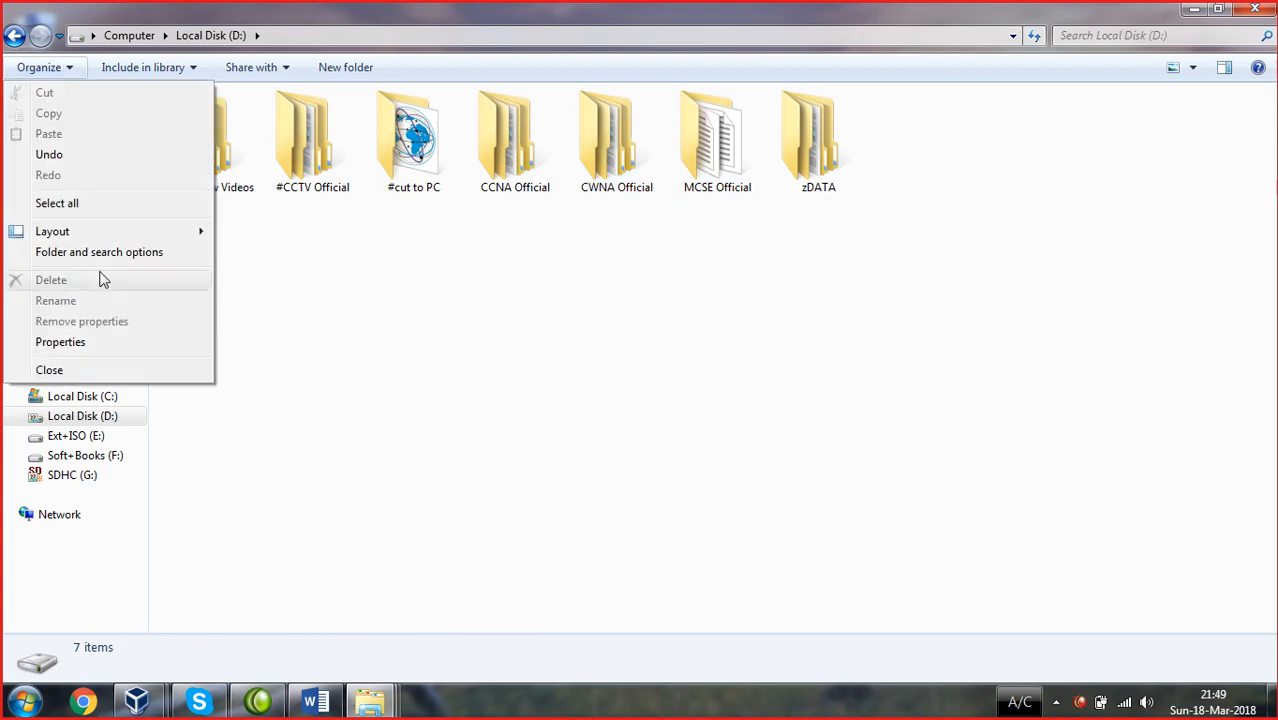
{"action": "left_click", "coordinate": [90, 254]}
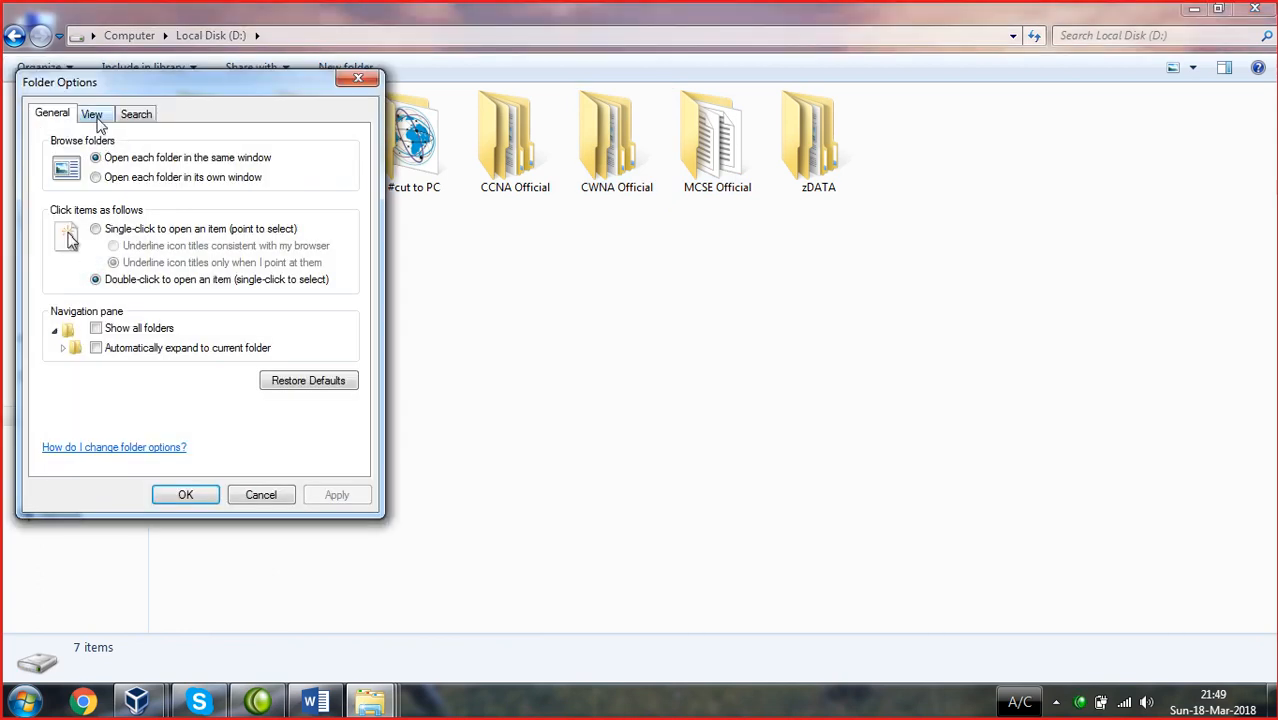
{"action": "left_click", "coordinate": [92, 114]}
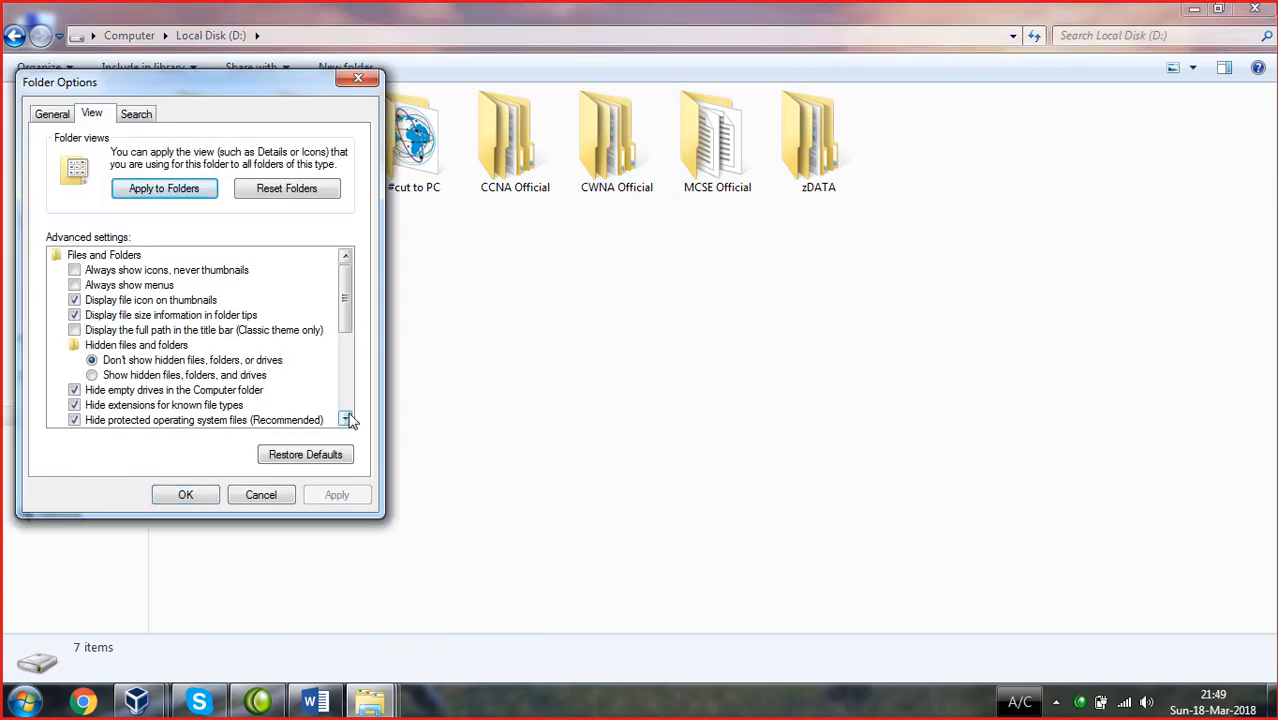
{"action": "scroll", "coordinate": [348, 420], "scroll_direction": "down", "scroll_amount": 3}
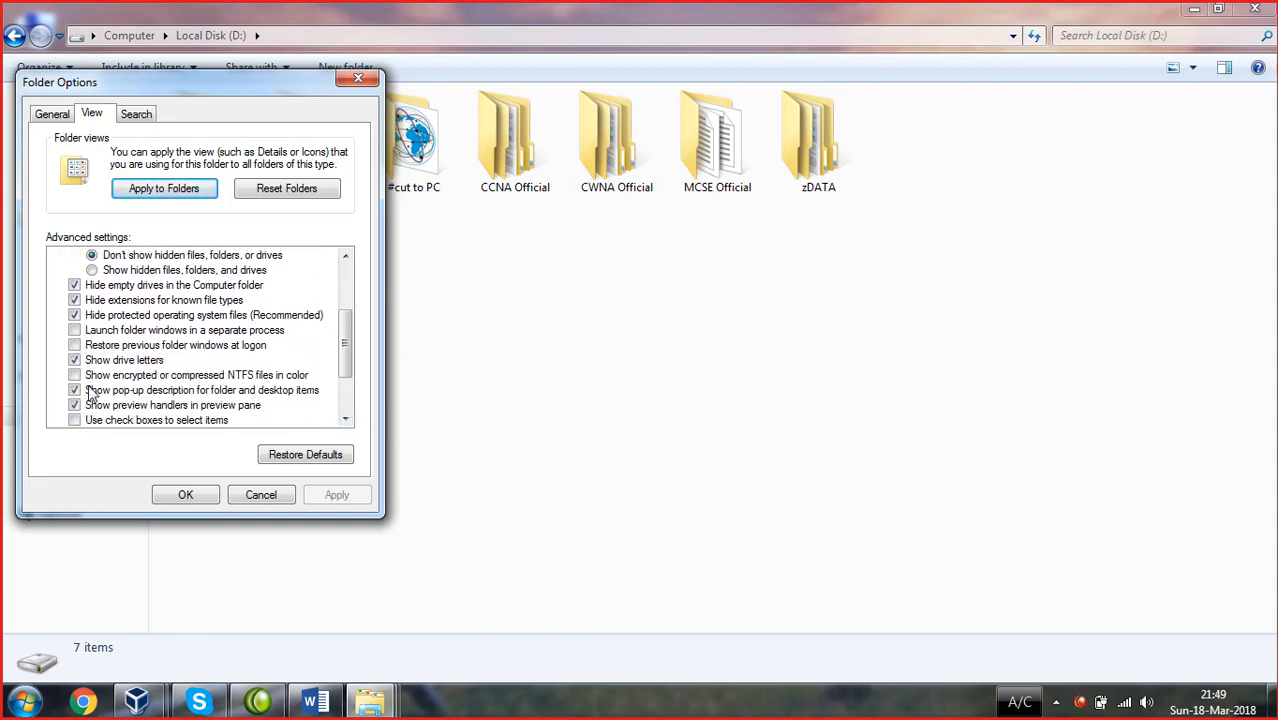
{"action": "left_click", "coordinate": [75, 376]}
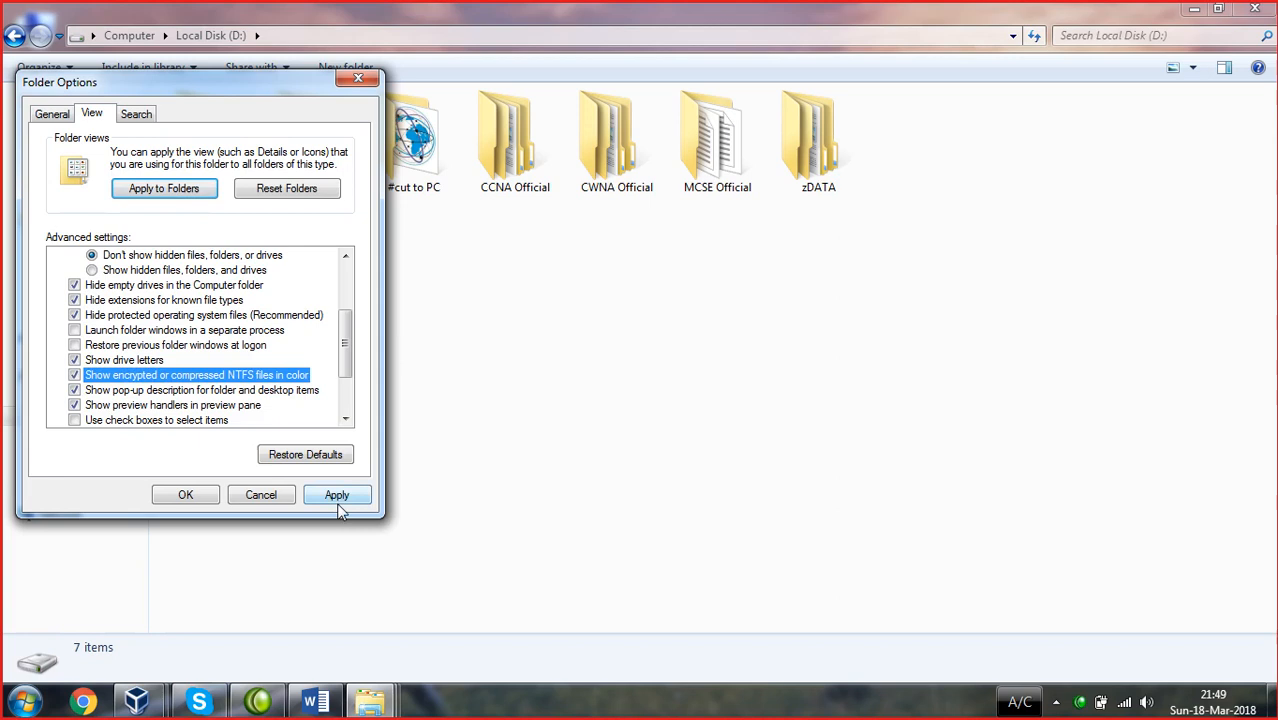
{"action": "left_click", "coordinate": [337, 502]}
{"action": "left_click", "coordinate": [187, 494]}
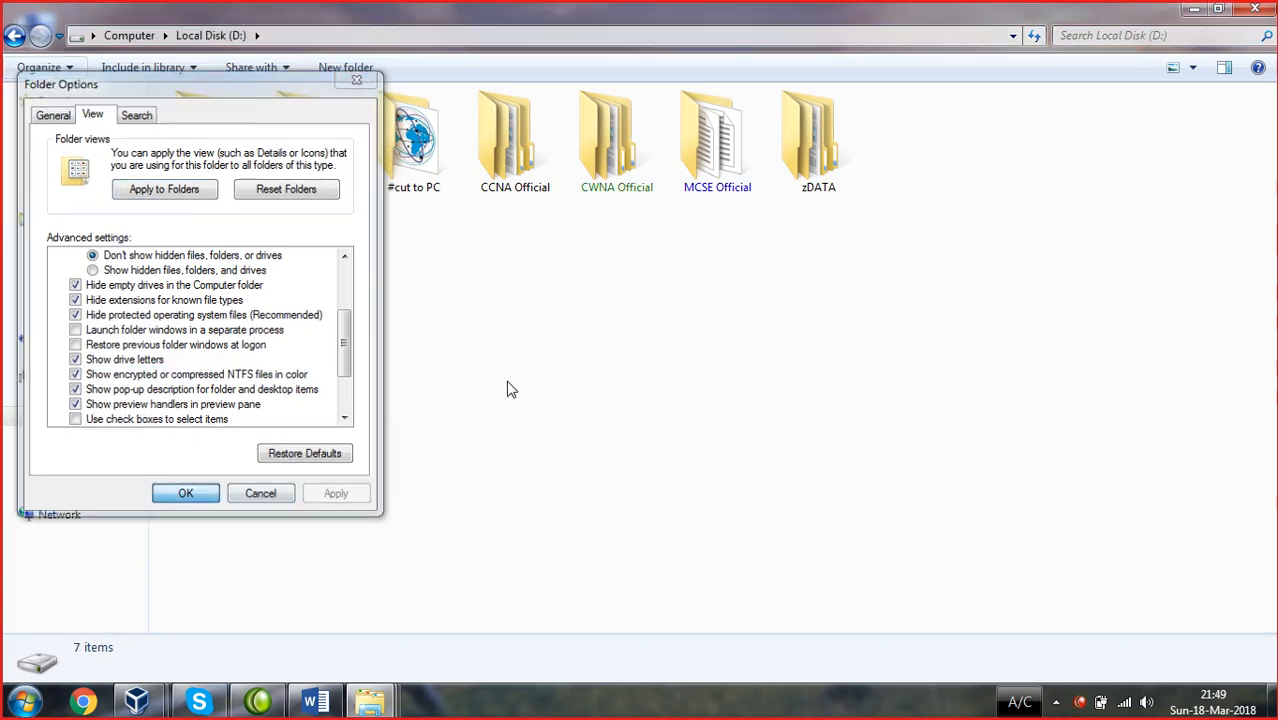
- Uncompress the MCSE Official folder by clearing its compression attribute, applying the change to the folder, subfolders and files
{"action": "right_click", "coordinate": [716, 183]}
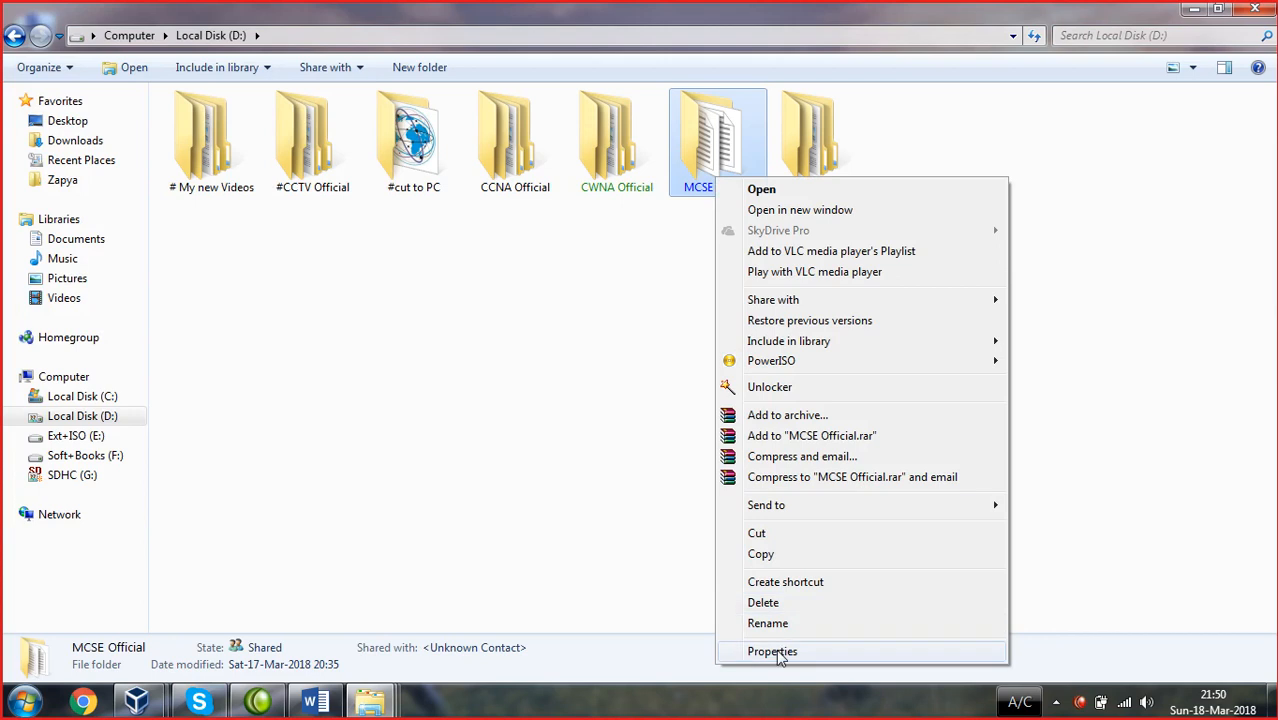
{"action": "left_click", "coordinate": [777, 652]}
{"action": "left_click", "coordinate": [977, 497]}
{"action": "left_click", "coordinate": [829, 457]}
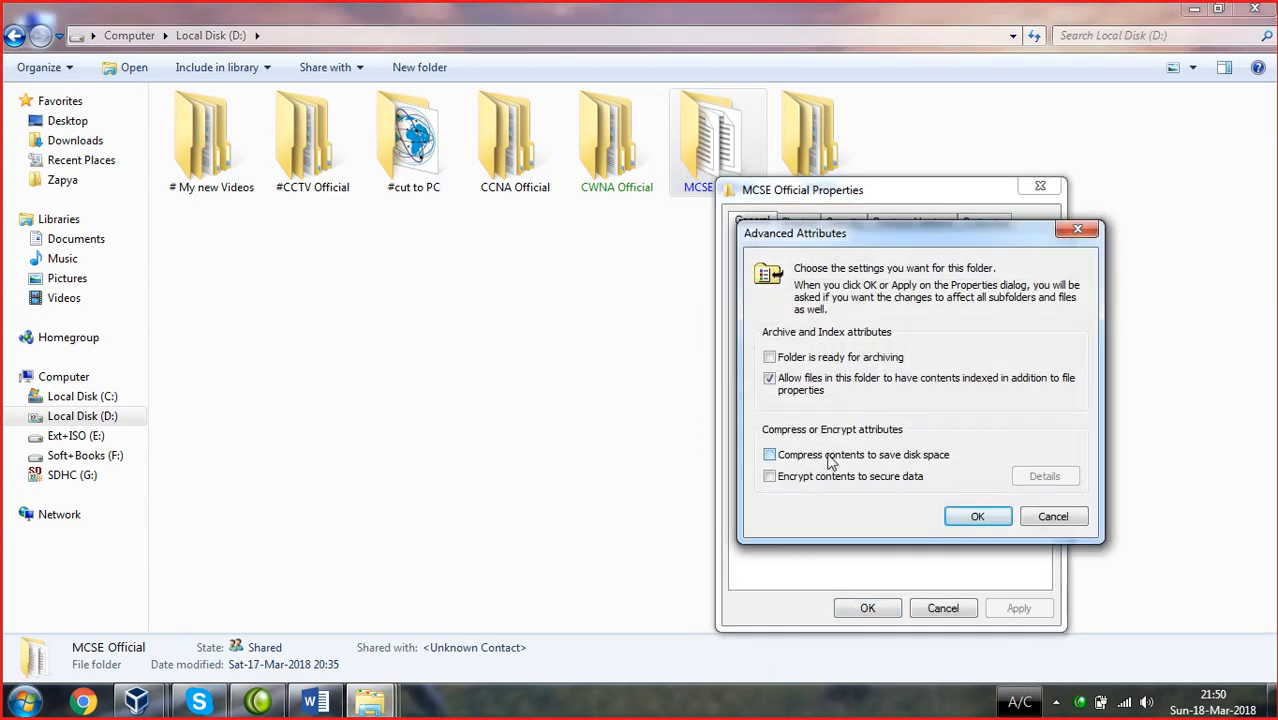
{"action": "left_click", "coordinate": [975, 516]}
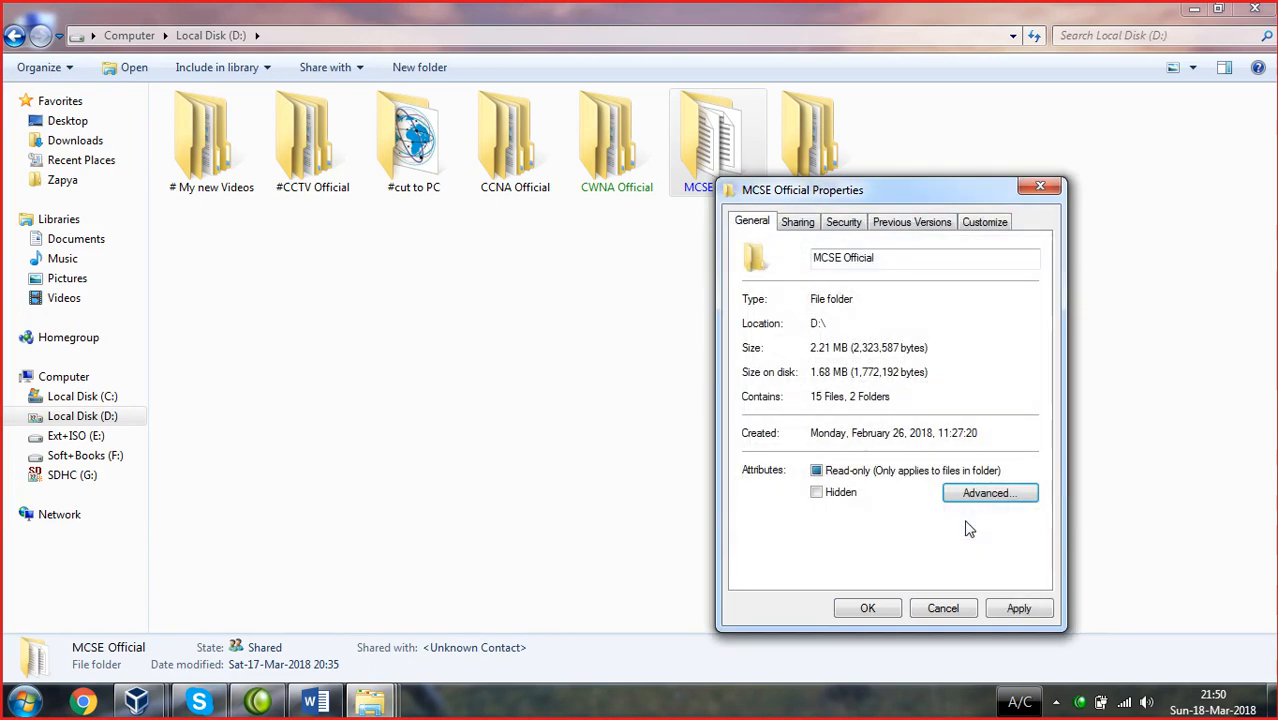
{"action": "left_click", "coordinate": [1016, 608]}
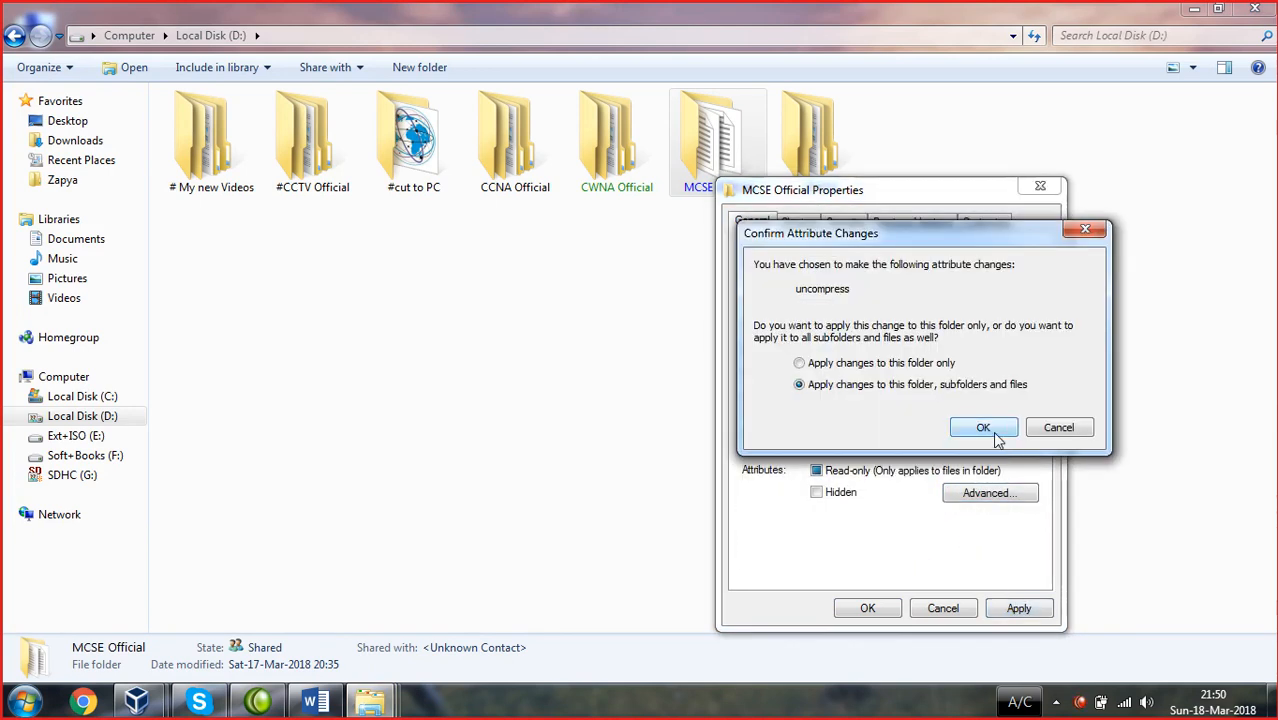
{"action": "left_click", "coordinate": [984, 428]}
{"action": "left_click", "coordinate": [867, 608]}
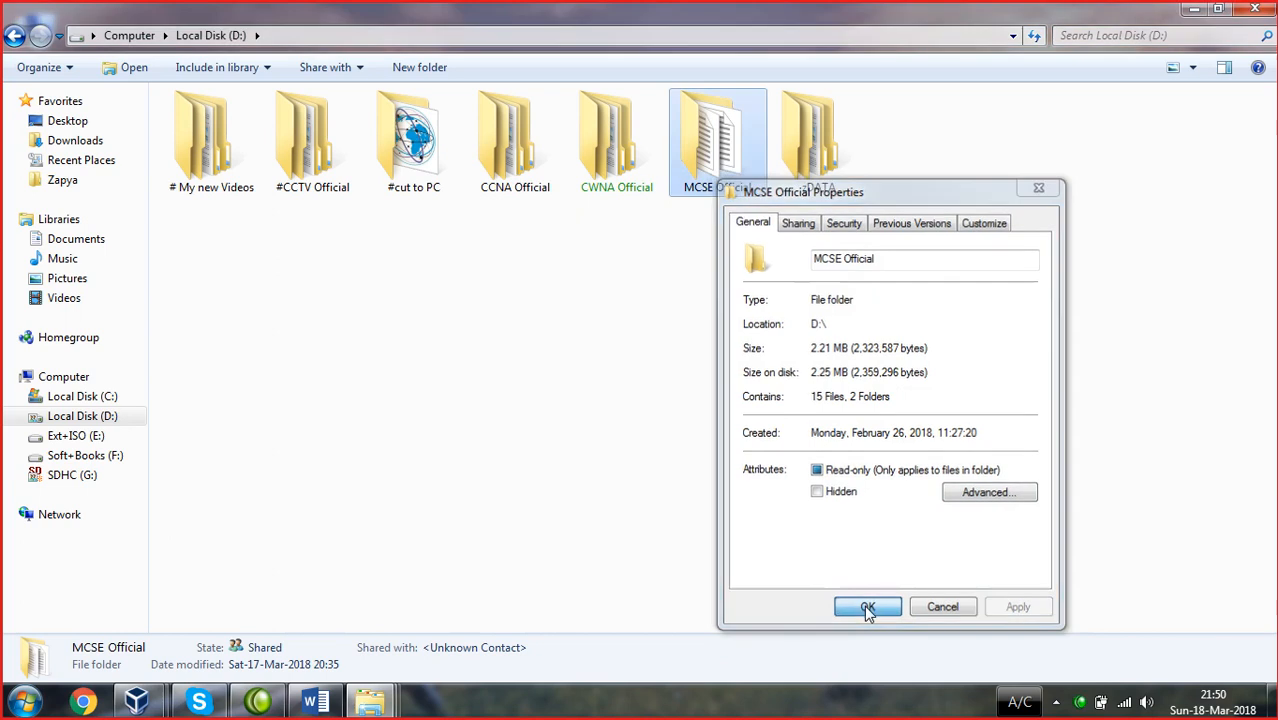
- Decrypt the CWNA Official folder by clearing its encryption attribute, applying the change to the folder, subfolders and files
{"action": "right_click", "coordinate": [615, 170]}
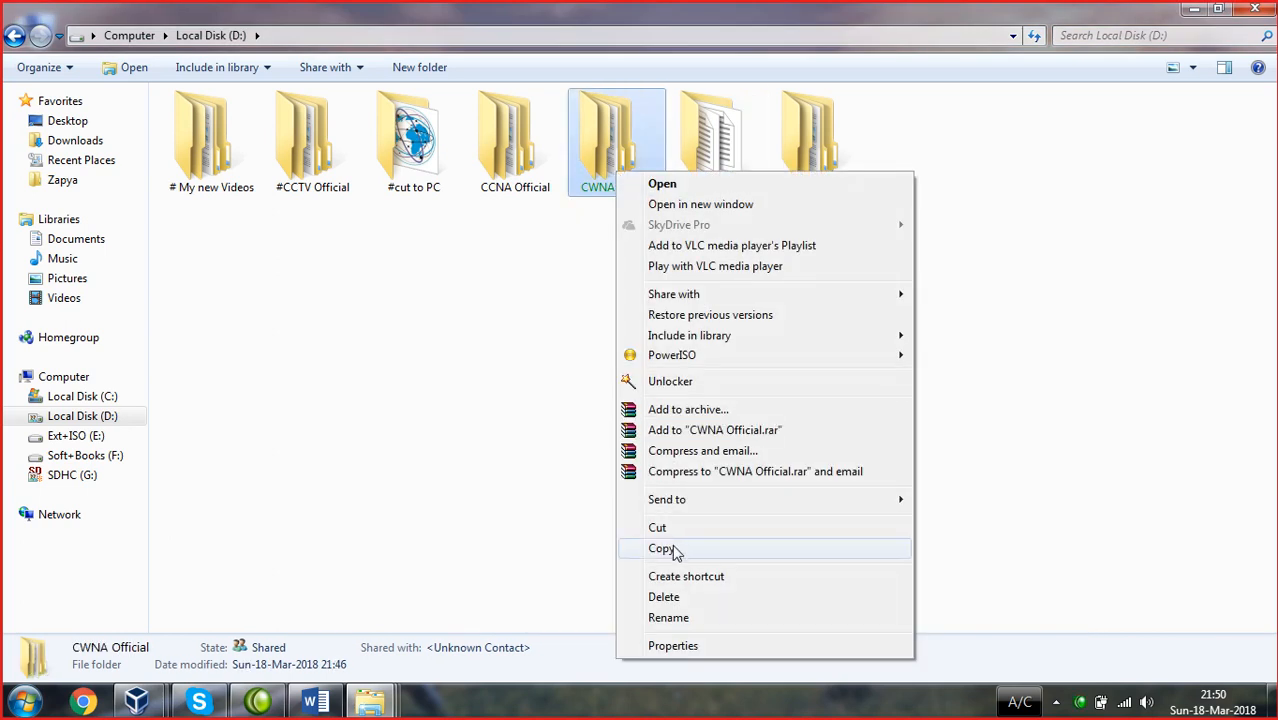
{"action": "left_click", "coordinate": [686, 650]}
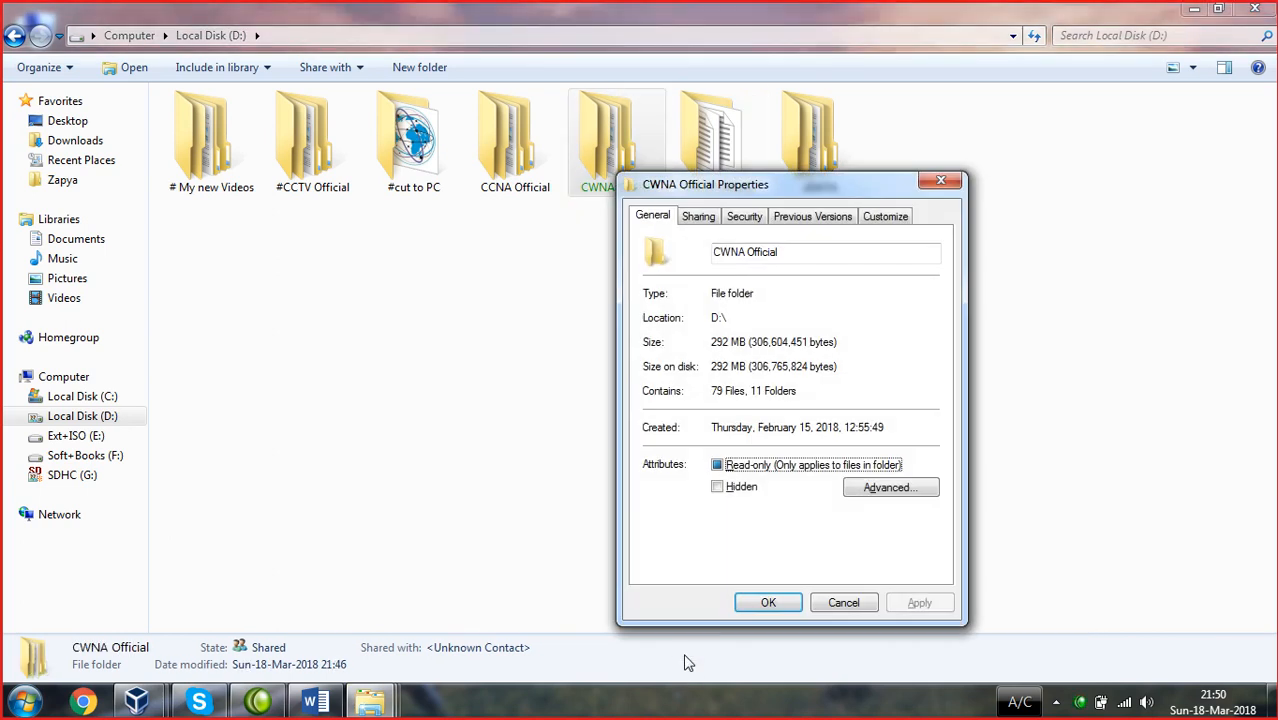
{"action": "left_click", "coordinate": [884, 487]}
{"action": "left_click", "coordinate": [878, 512]}
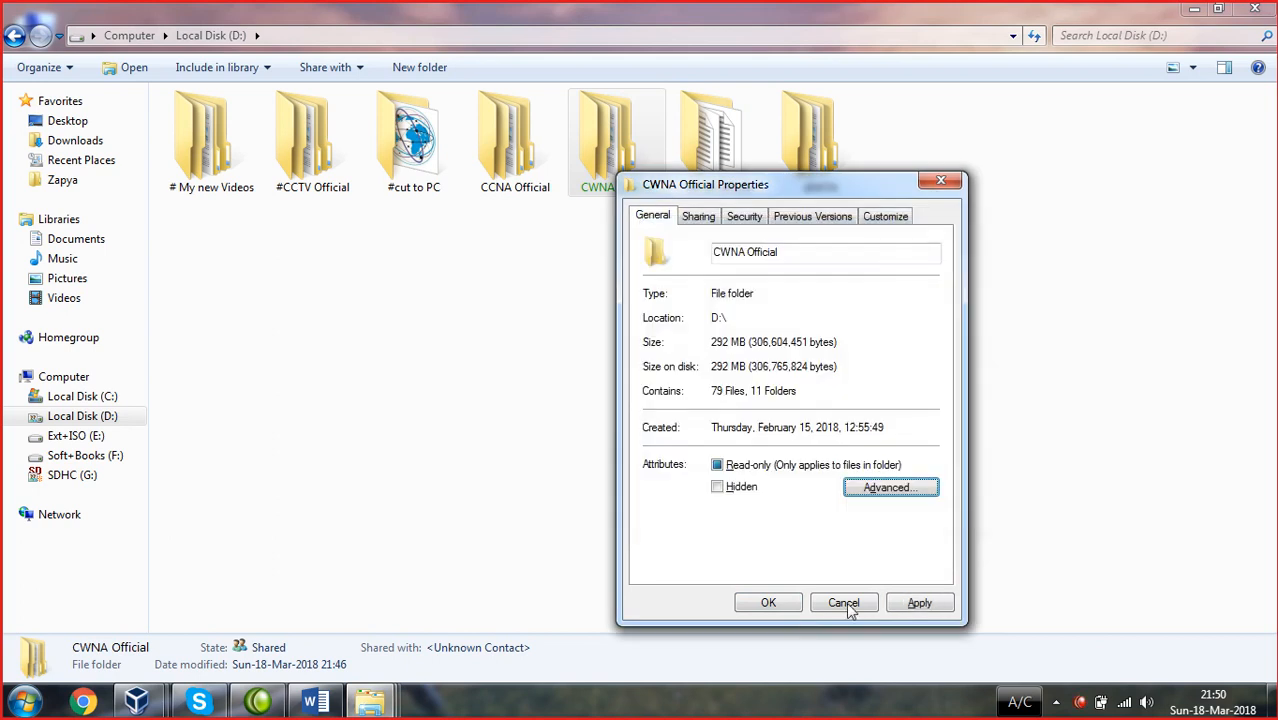
{"action": "left_click", "coordinate": [912, 604]}
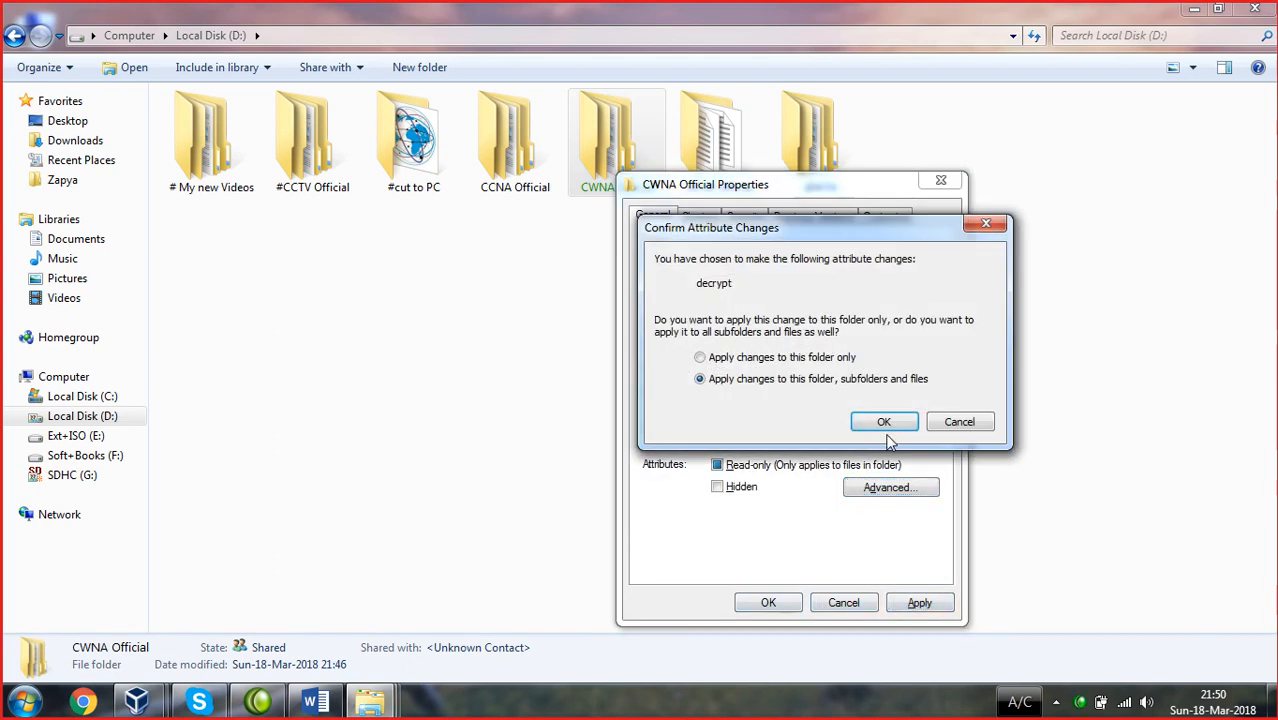
{"action": "left_click", "coordinate": [885, 422]}
{"action": "left_click", "coordinate": [781, 604]}
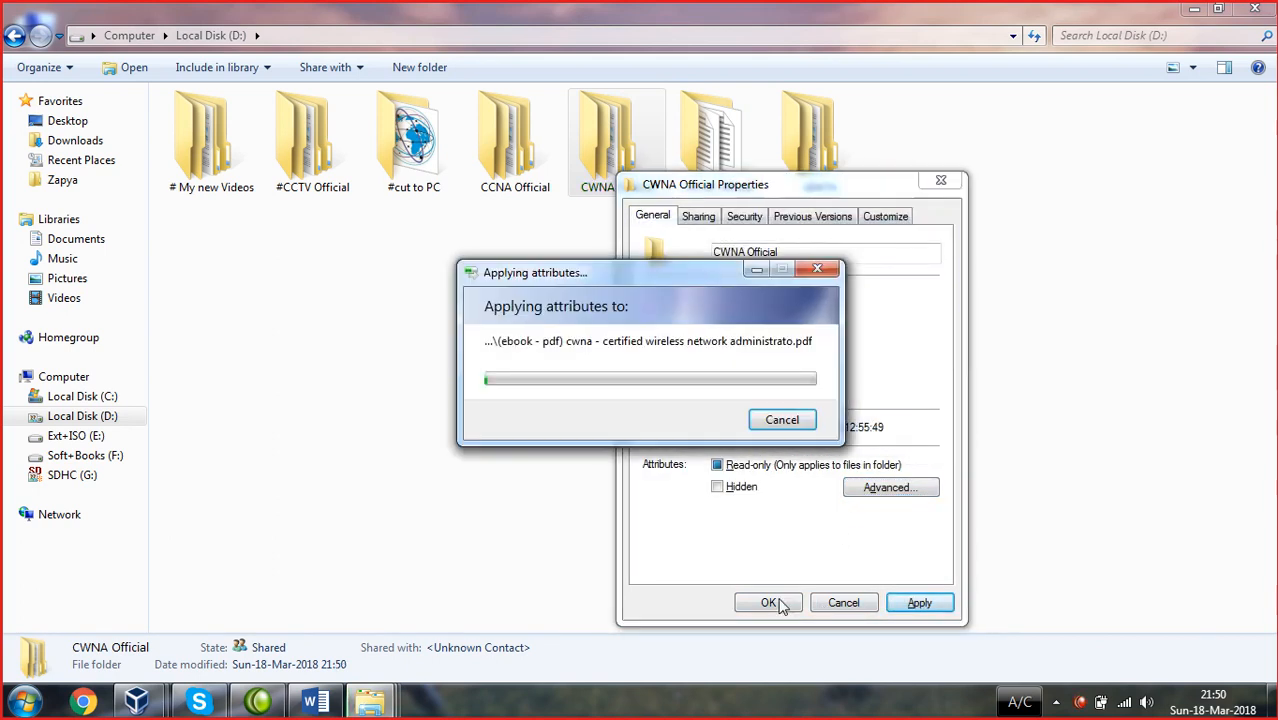